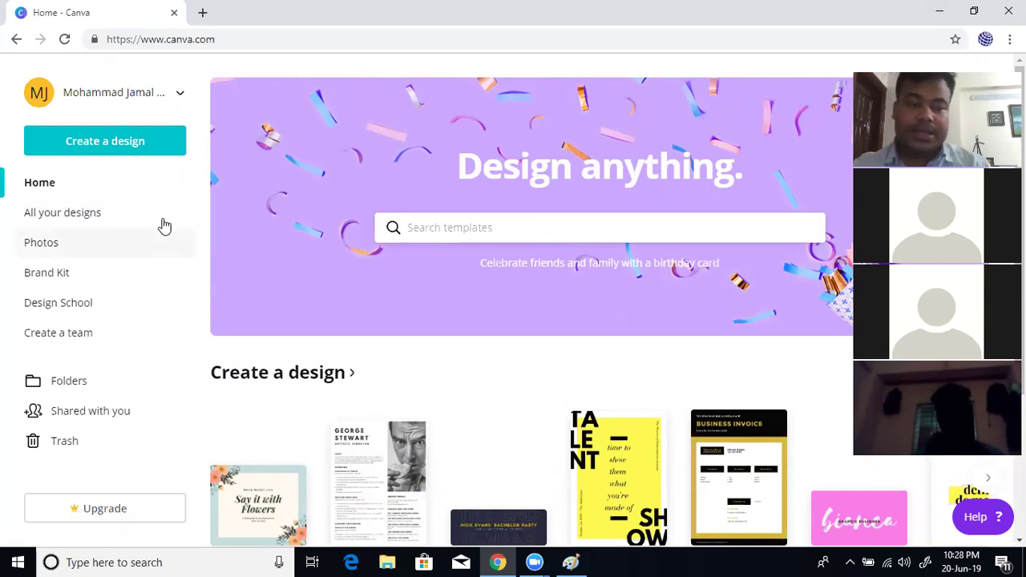
Step: Restore the maximized browser window to a smaller size and reposition it over the desktop
{"action": "left_click", "coordinate": [280, 484]}
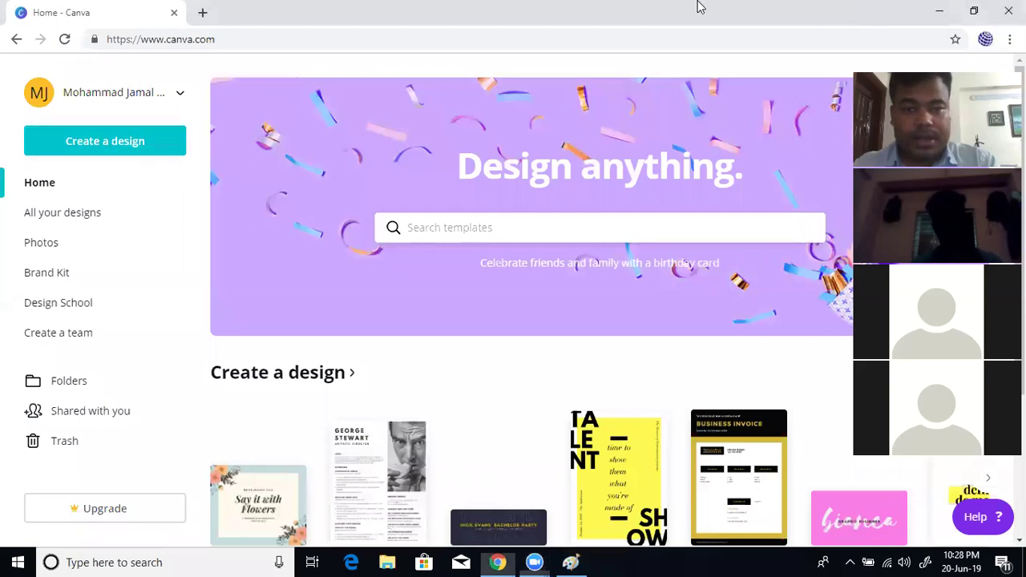
{"action": "double_click", "coordinate": [769, 15]}
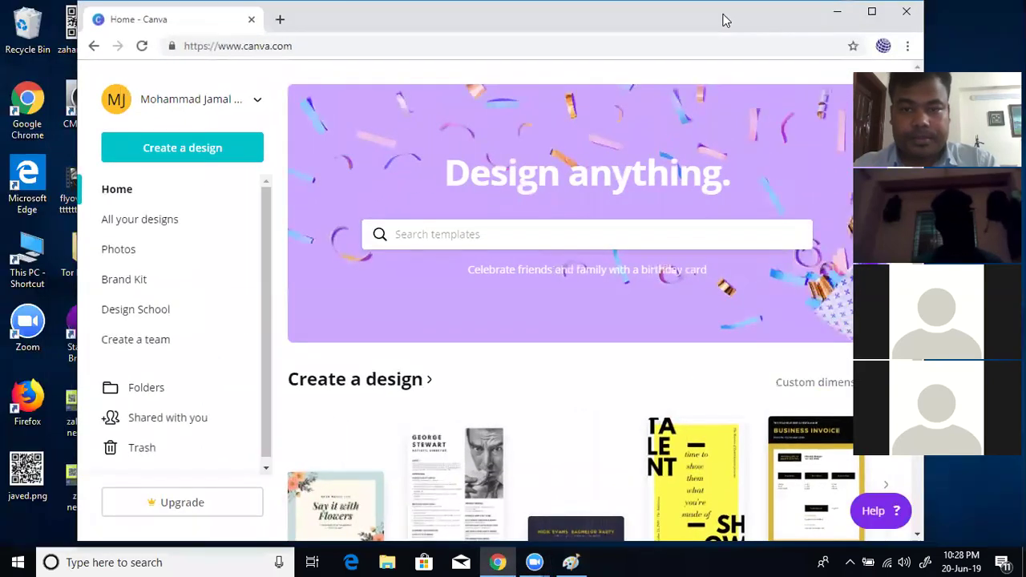
{"action": "left_click_drag", "start_coordinate": [717, 18], "coordinate": [670, 20]}
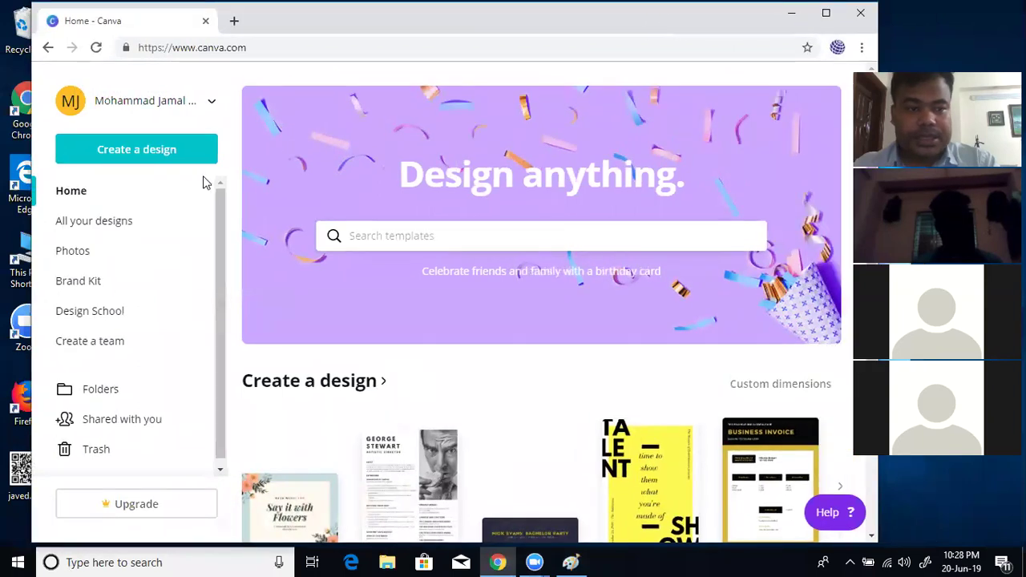
Step: Go to the page for creating a design and open the custom dimensions form
{"action": "left_click", "coordinate": [163, 155]}
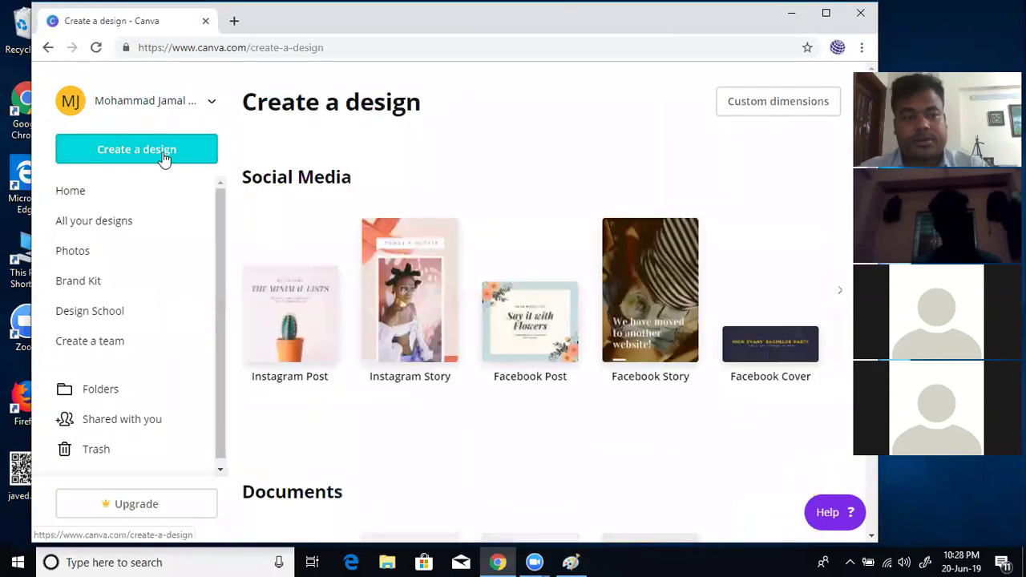
{"action": "left_click", "coordinate": [765, 105]}
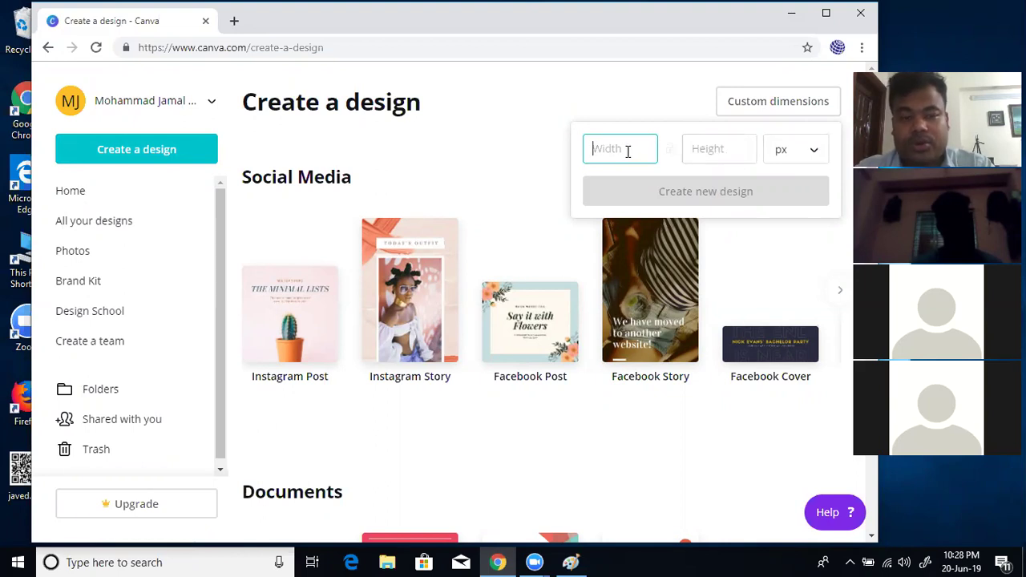
{"action": "left_click", "coordinate": [400, 47]}
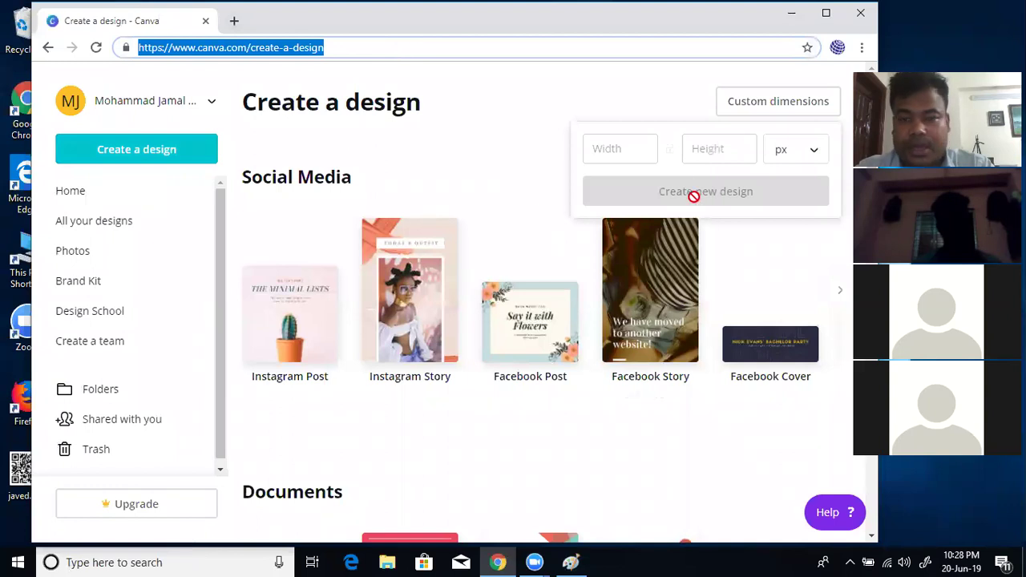
{"action": "left_click", "coordinate": [623, 147]}
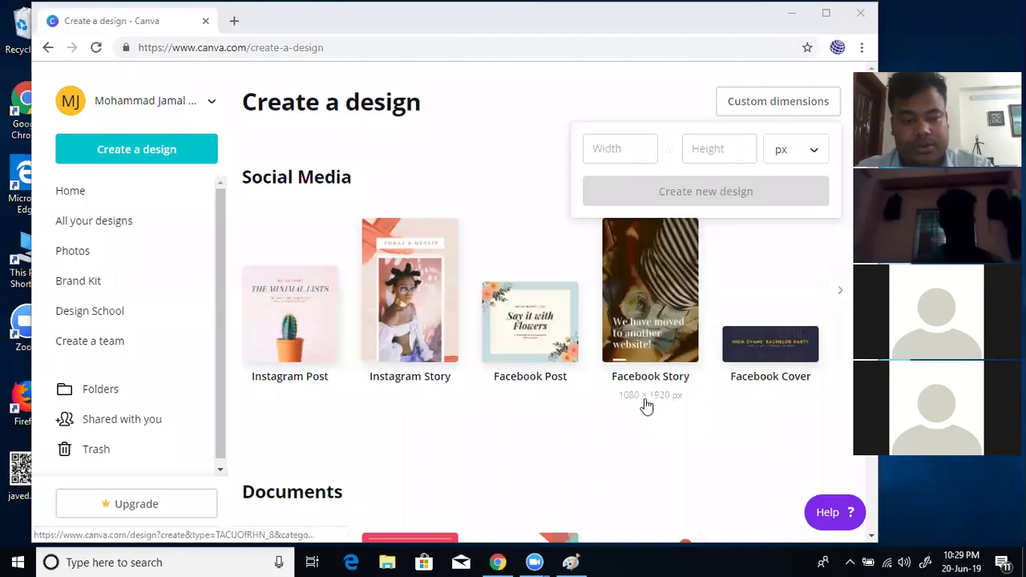
{"action": "left_click", "coordinate": [328, 48]}
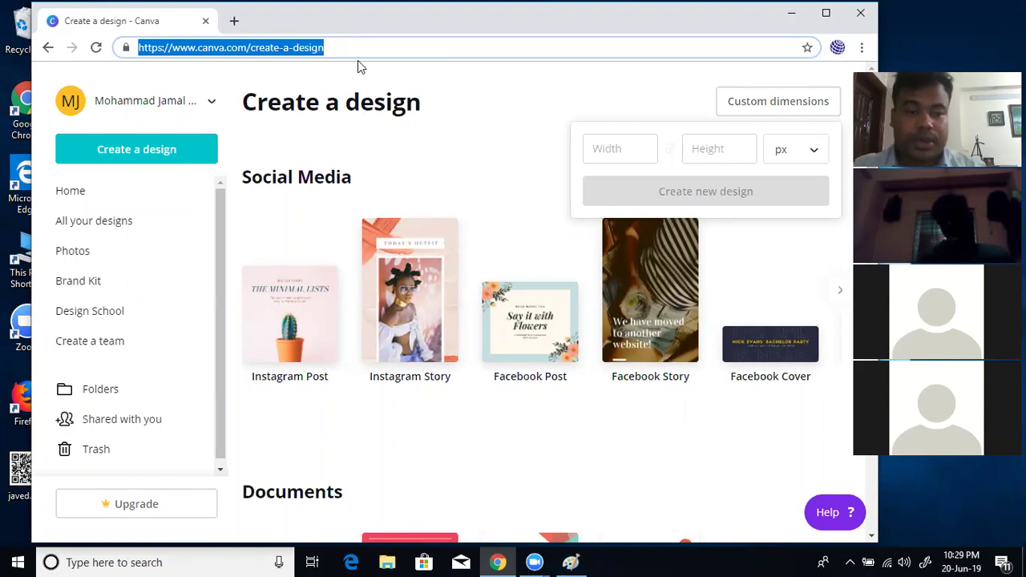
{"action": "left_click", "coordinate": [361, 49]}
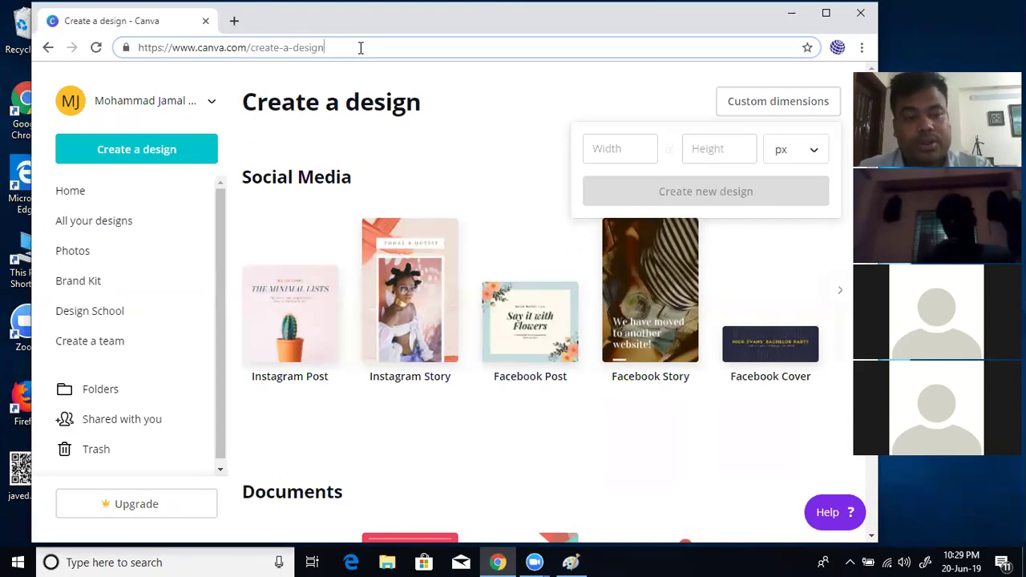
{"action": "left_click", "coordinate": [620, 148]}
{"action": "left_click", "coordinate": [621, 98]}
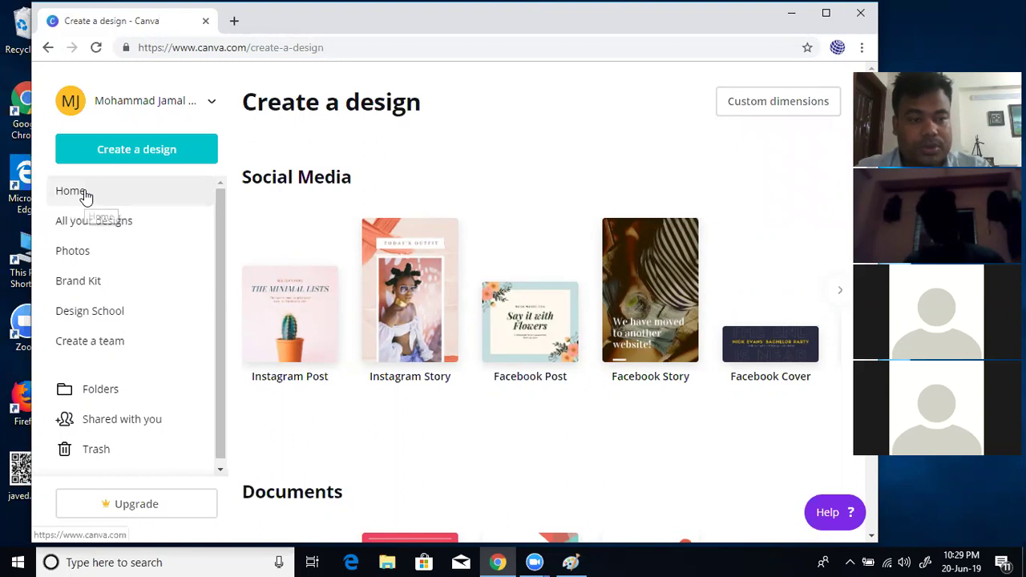
{"action": "left_click", "coordinate": [310, 47]}
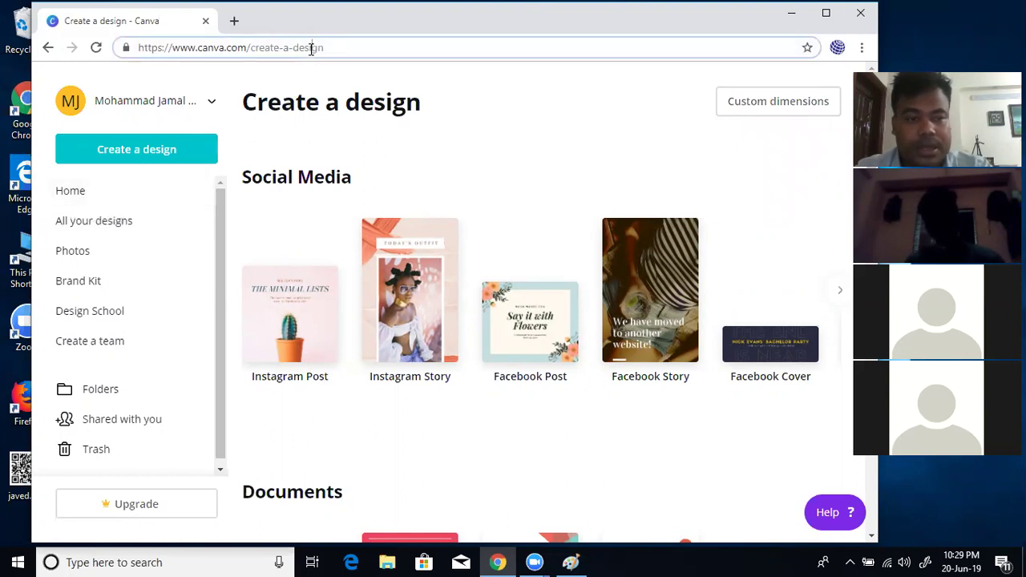
{"action": "left_click", "coordinate": [521, 134]}
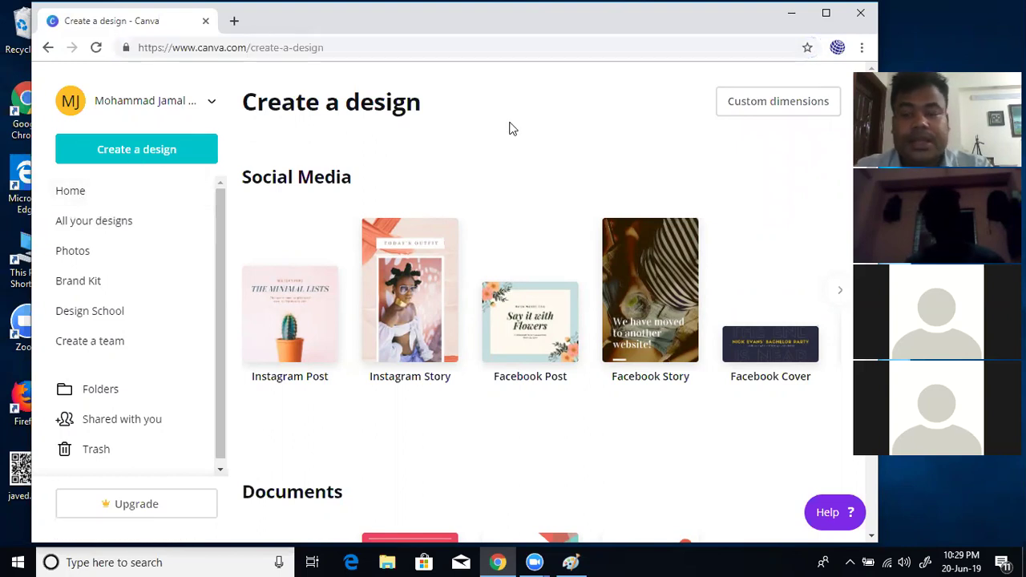
Step: Open the custom dimensions form and set the design width to 40
{"action": "left_click", "coordinate": [767, 105]}
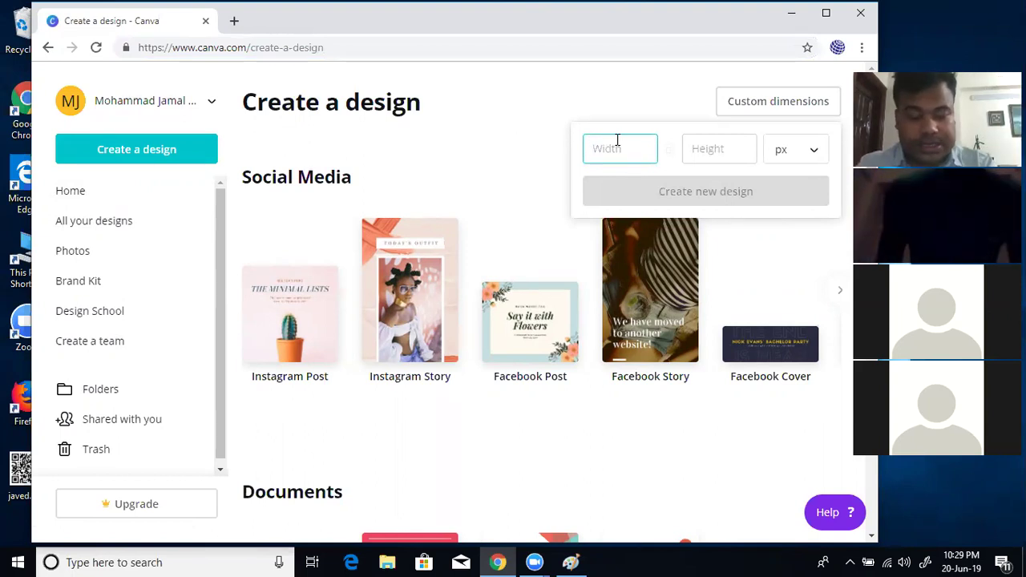
{"action": "type", "text": "4"}
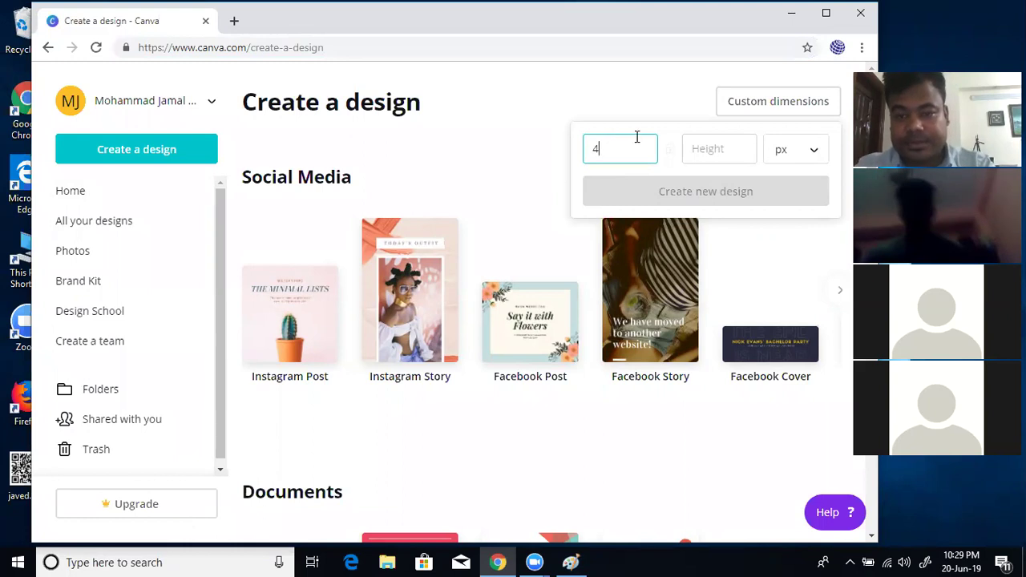
{"action": "left_click", "coordinate": [690, 159]}
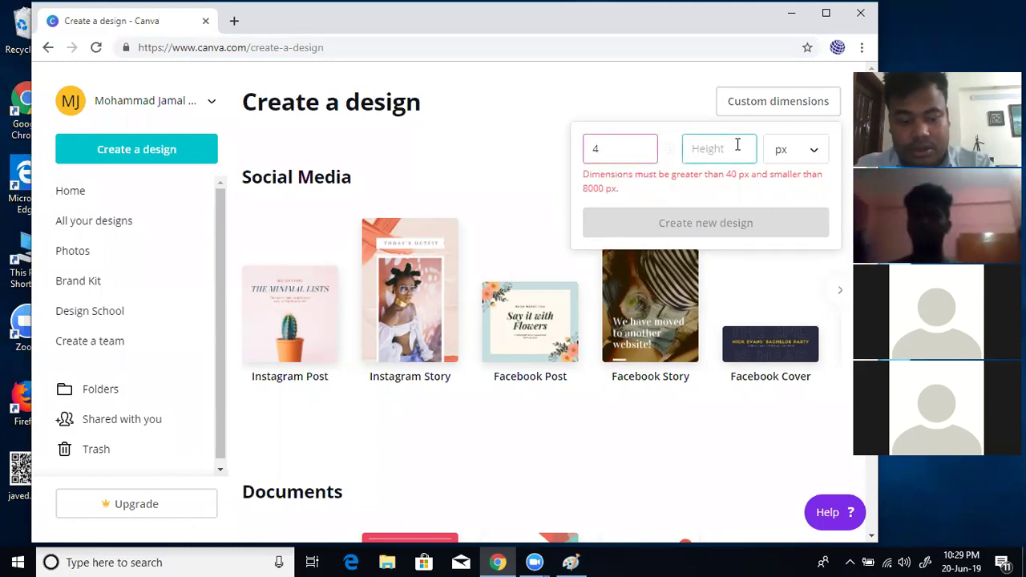
{"action": "left_click", "coordinate": [619, 150]}
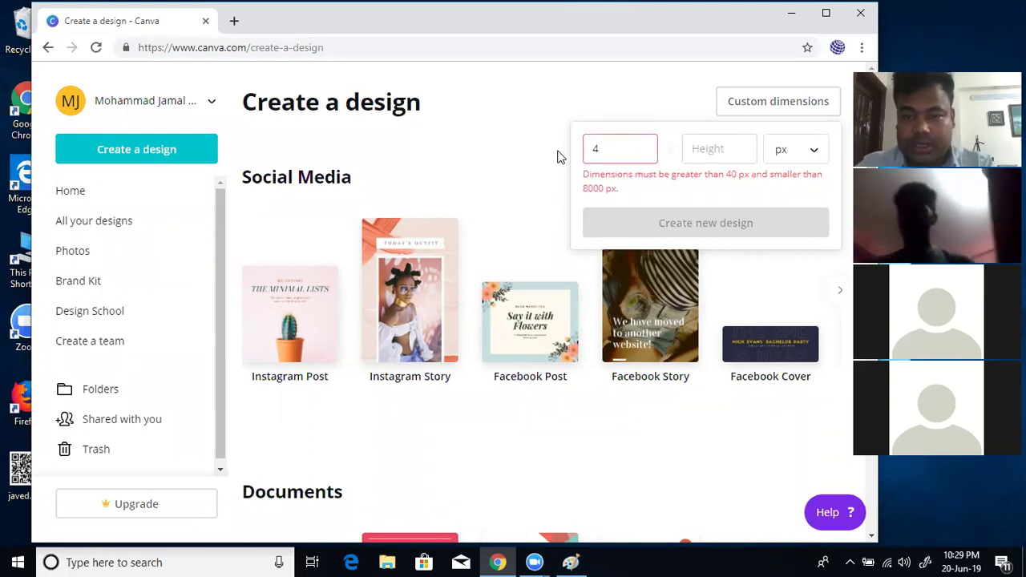
{"action": "left_click", "coordinate": [781, 150]}
{"action": "left_click", "coordinate": [617, 148]}
{"action": "left_click", "coordinate": [783, 151]}
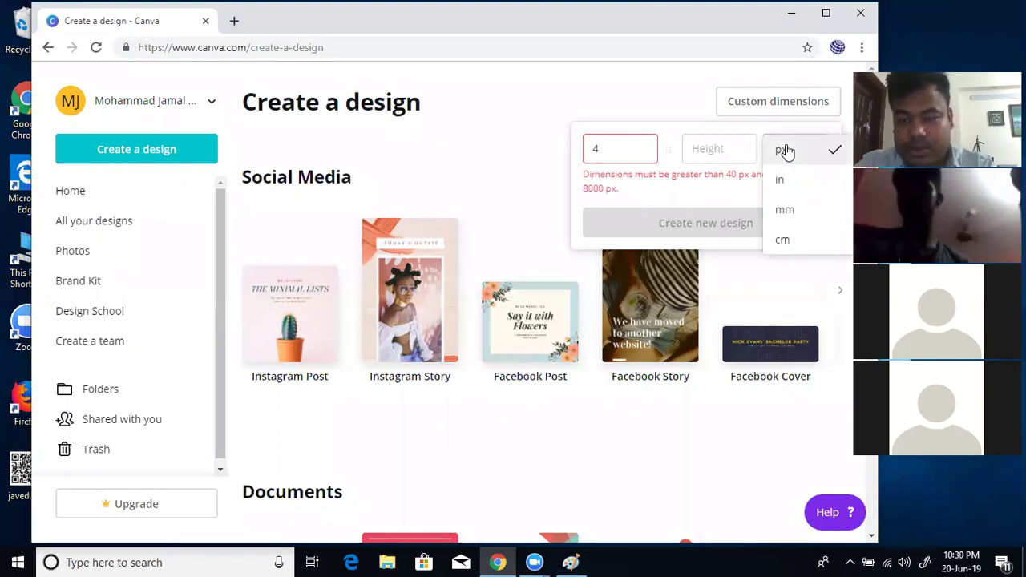
{"action": "left_click", "coordinate": [632, 147]}
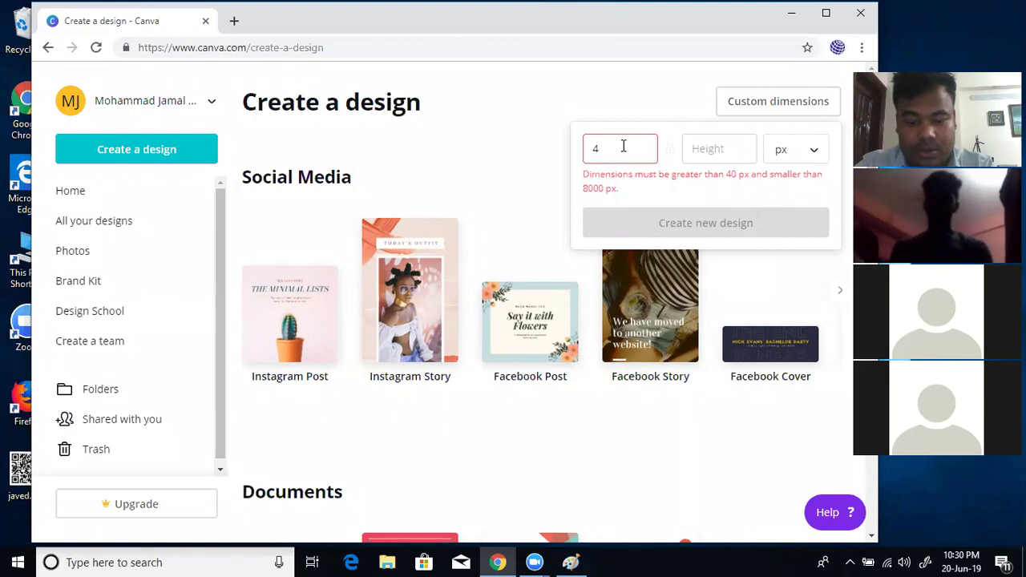
{"action": "key", "text": "BackSpace"}
{"action": "type", "text": "40"}
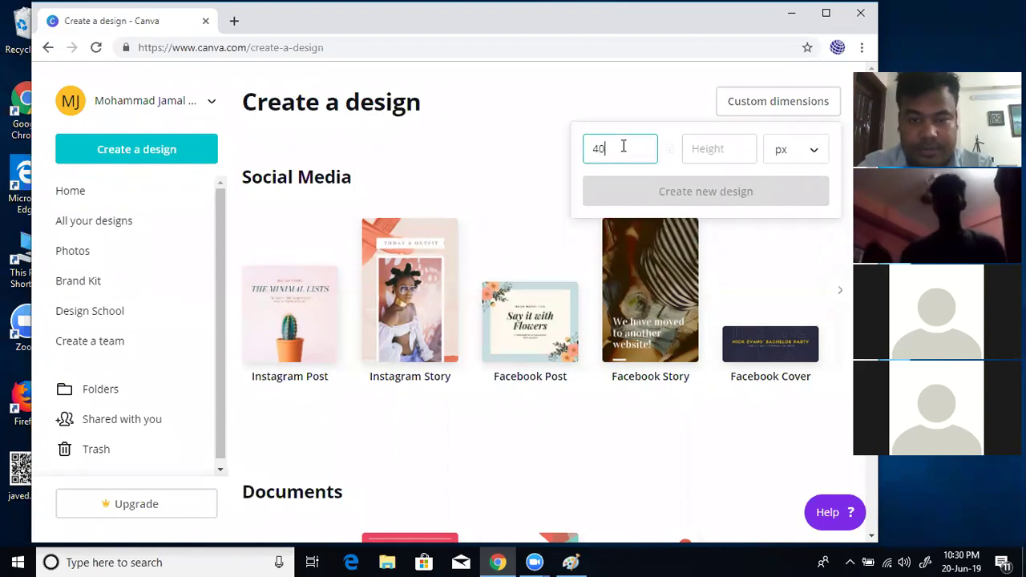
Step: Set the custom design height to 20 and change the unit to inches
{"action": "left_click", "coordinate": [702, 150]}
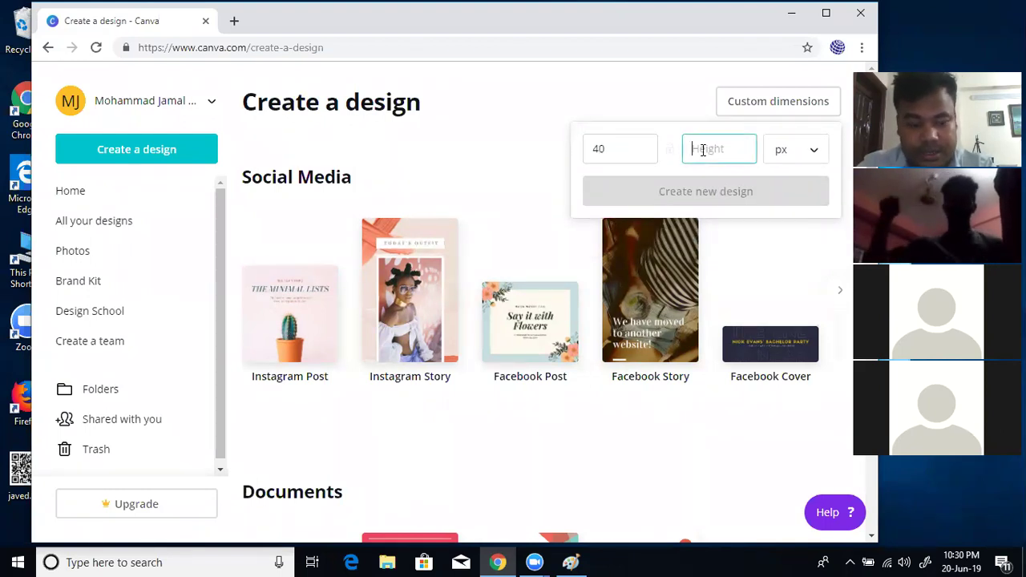
{"action": "type", "text": "1"}
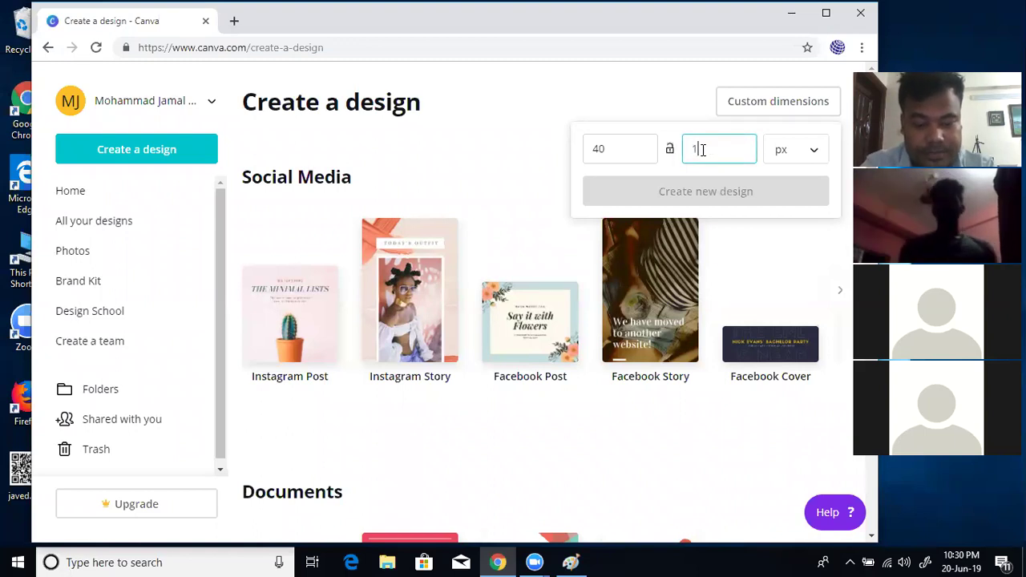
{"action": "key", "text": "BackSpace"}
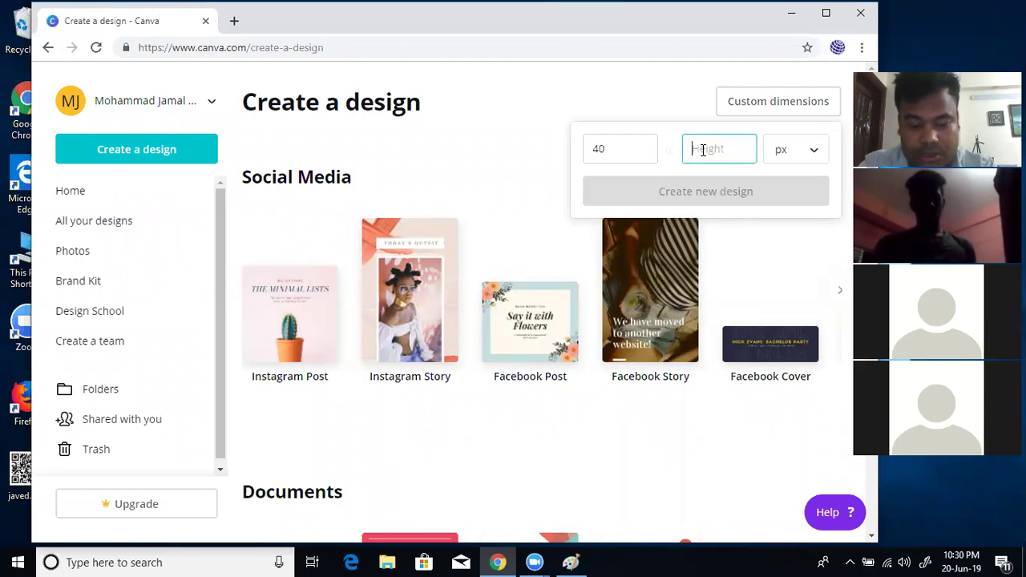
{"action": "type", "text": "2"}
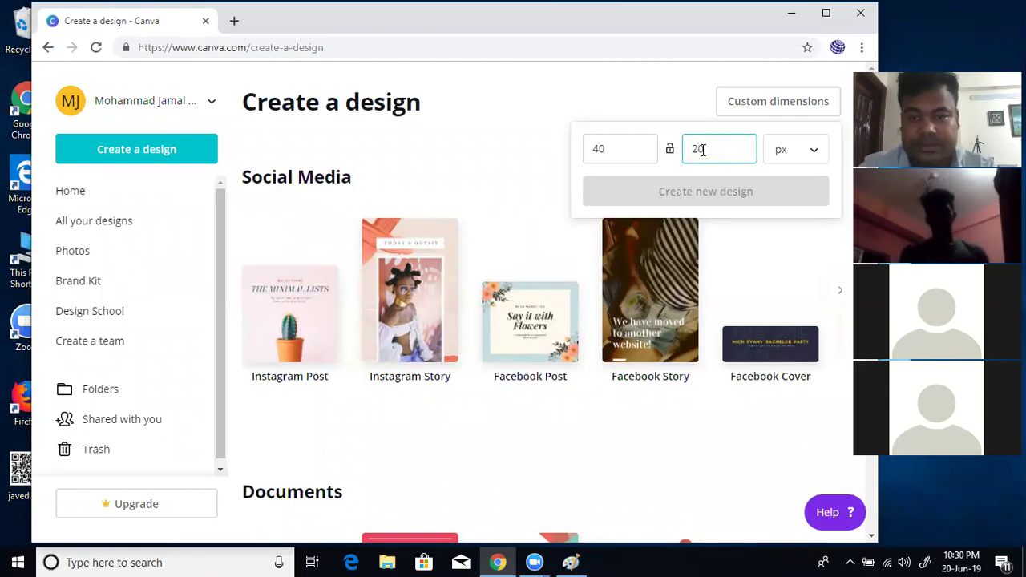
{"action": "type", "text": "0"}
{"action": "left_click", "coordinate": [806, 161]}
{"action": "left_click", "coordinate": [715, 145]}
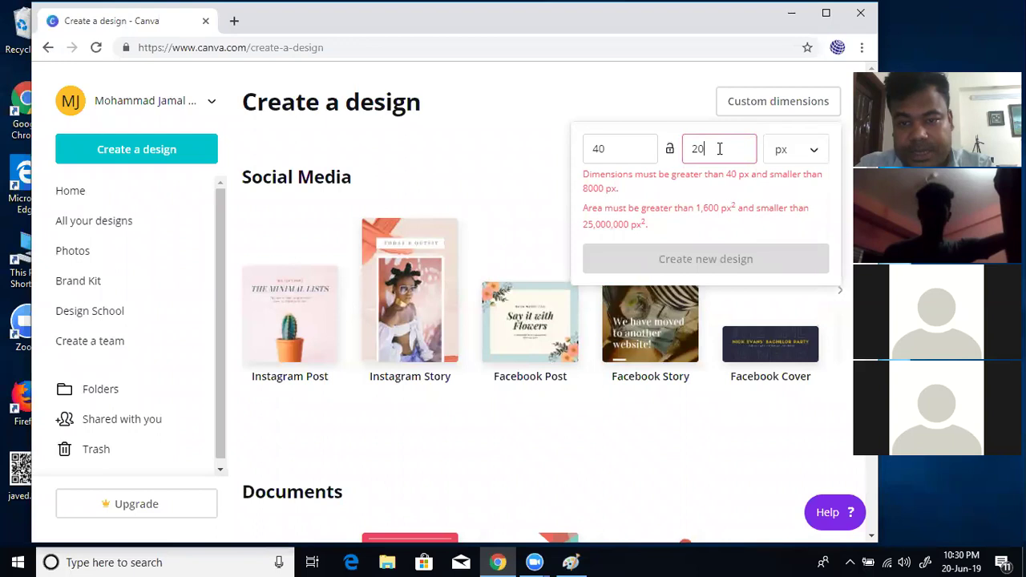
{"action": "left_click", "coordinate": [790, 153]}
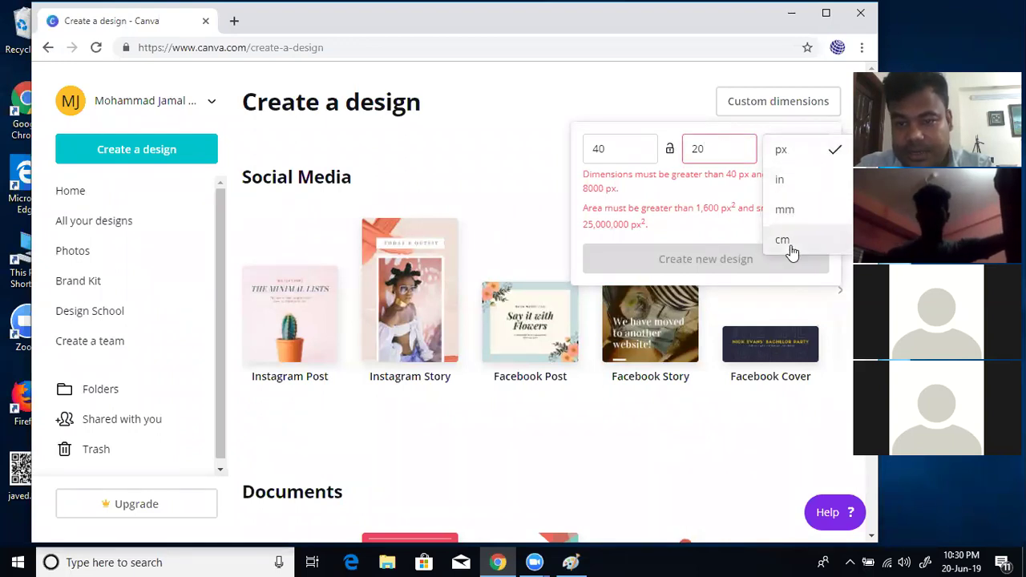
{"action": "left_click", "coordinate": [793, 182]}
Step: Create a new blank design from the custom dimensions of 40 × 20 in
{"action": "left_click", "coordinate": [808, 152]}
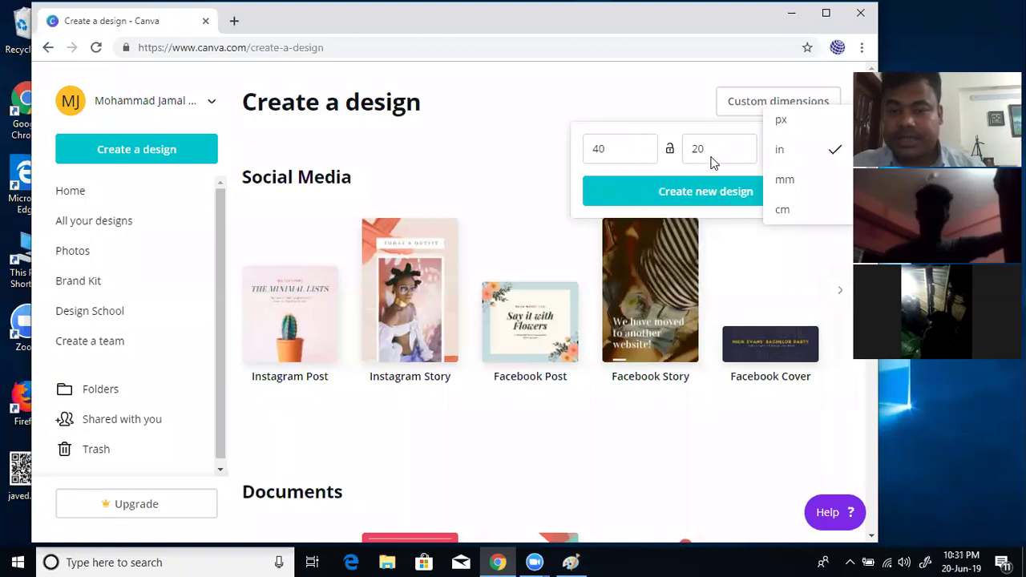
{"action": "left_click", "coordinate": [808, 158]}
{"action": "left_click", "coordinate": [713, 193]}
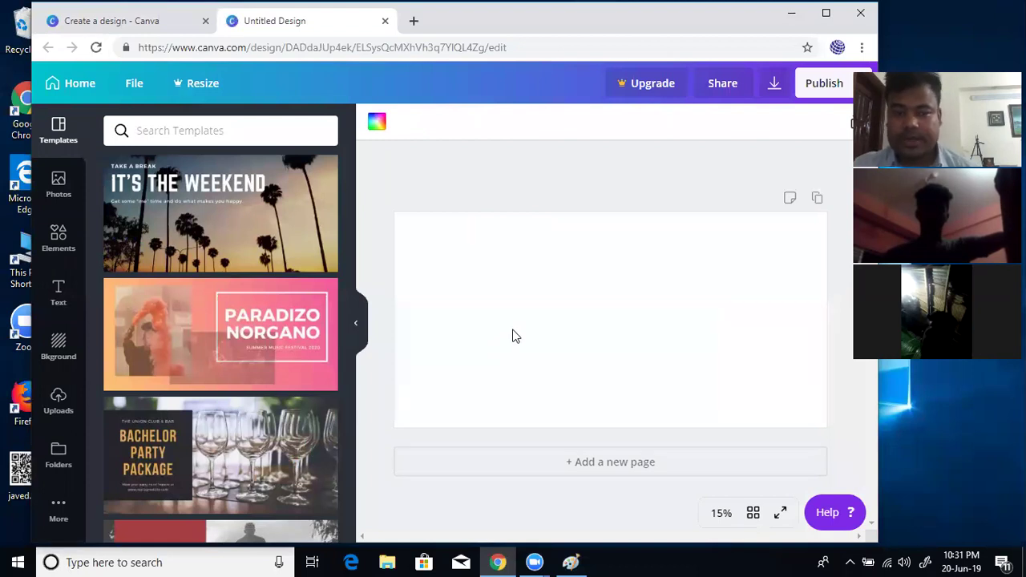
Step: Close the blank design's tab and dismiss the custom dimensions form
{"action": "left_click", "coordinate": [385, 22]}
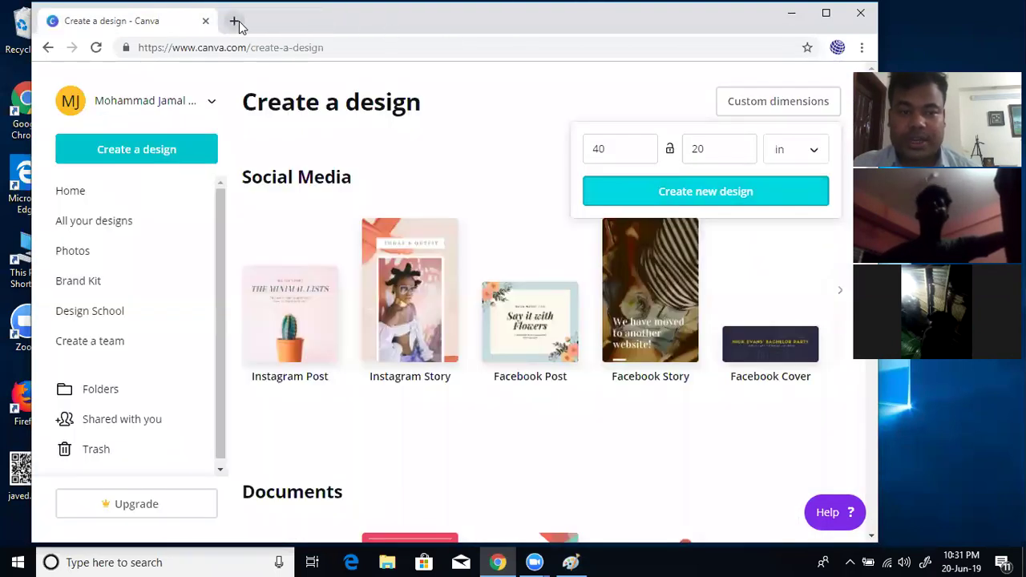
{"action": "left_click", "coordinate": [272, 45]}
{"action": "left_click", "coordinate": [444, 46]}
{"action": "left_click", "coordinate": [459, 87]}
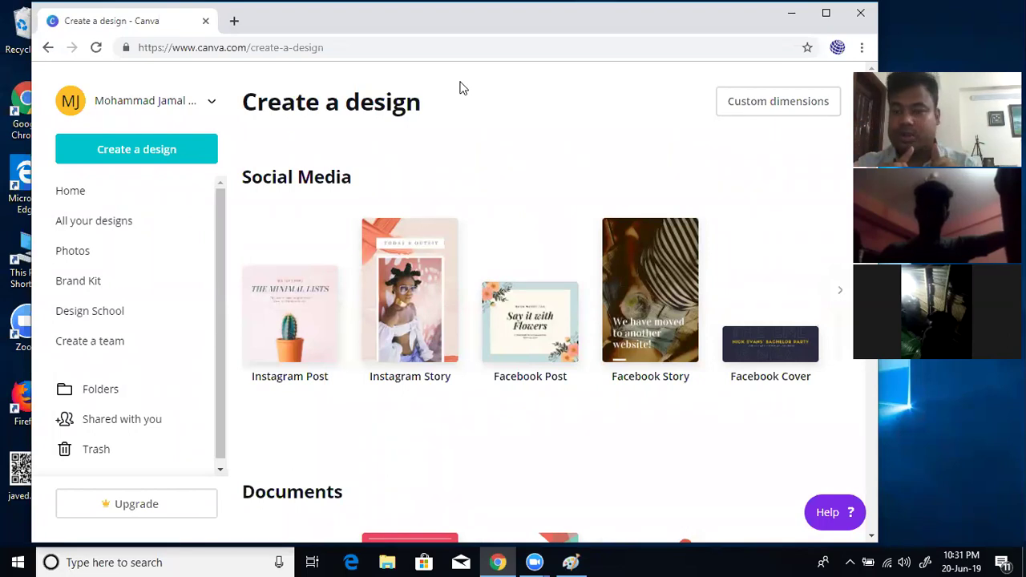
Step: Search Google in a new tab for "youtube thumbnail size" and highlight the recommended width and height in the top result
{"action": "left_click", "coordinate": [234, 21]}
{"action": "type", "text": "go"}
{"action": "key", "text": "Return"}
{"action": "type", "text": "y"}
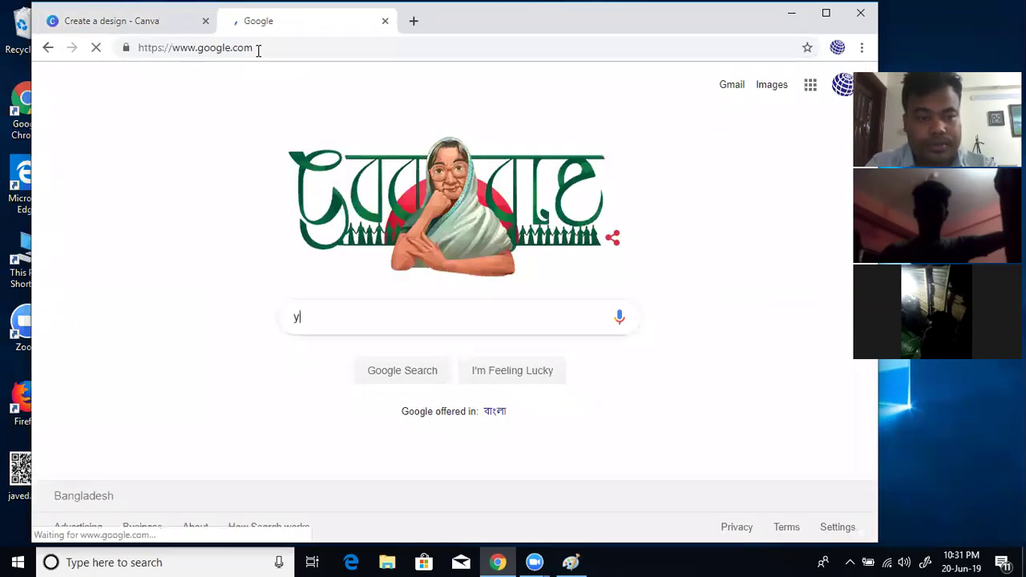
{"action": "type", "text": "outube thum"}
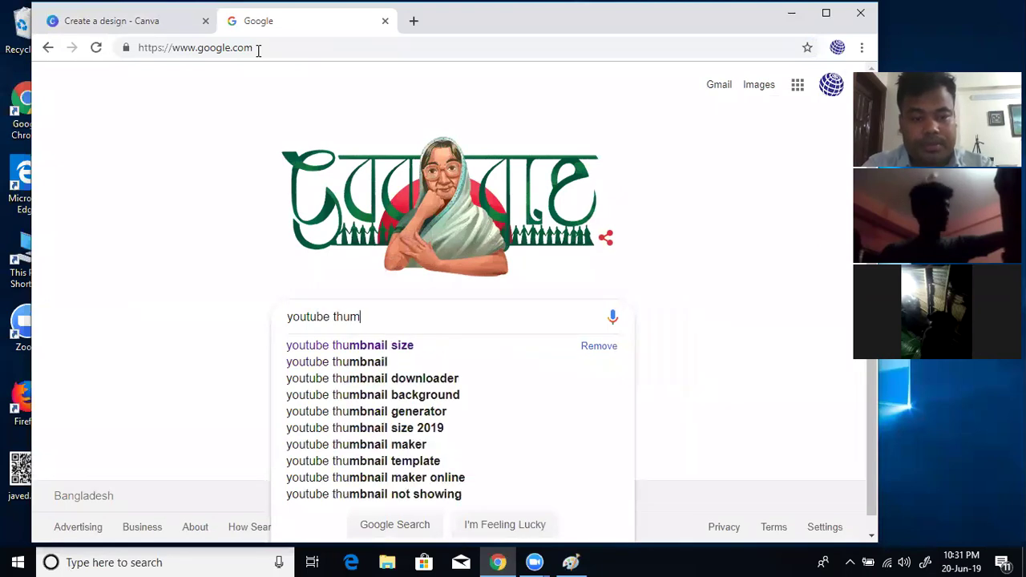
{"action": "type", "text": "bnail size"}
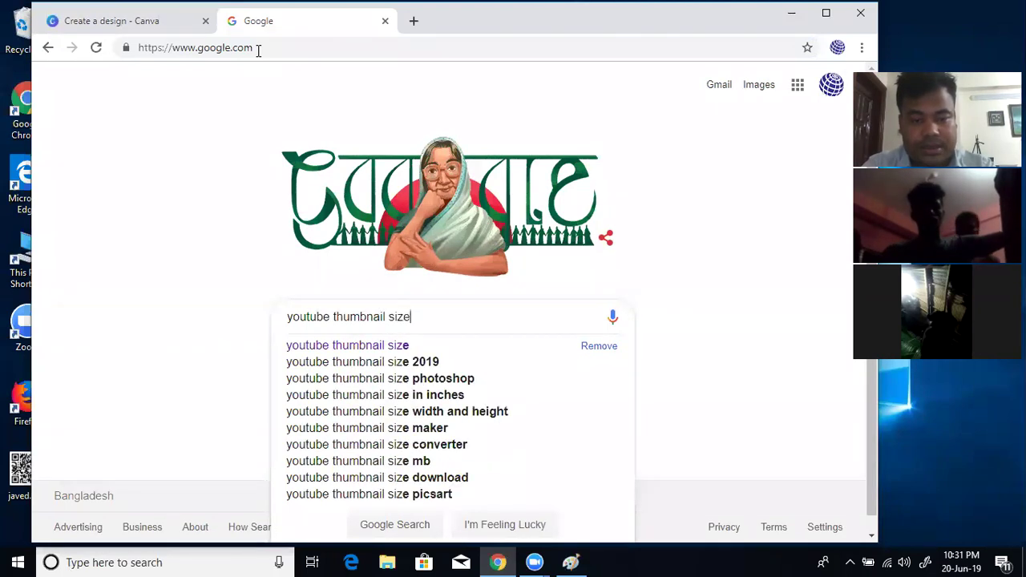
{"action": "key", "text": "Return"}
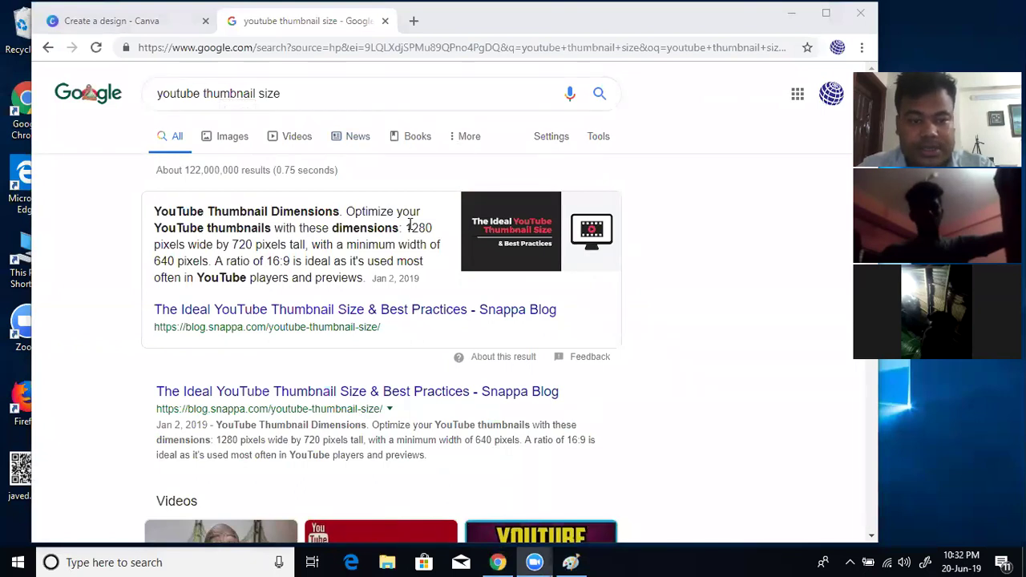
{"action": "left_click_drag", "start_coordinate": [407, 227], "coordinate": [433, 228]}
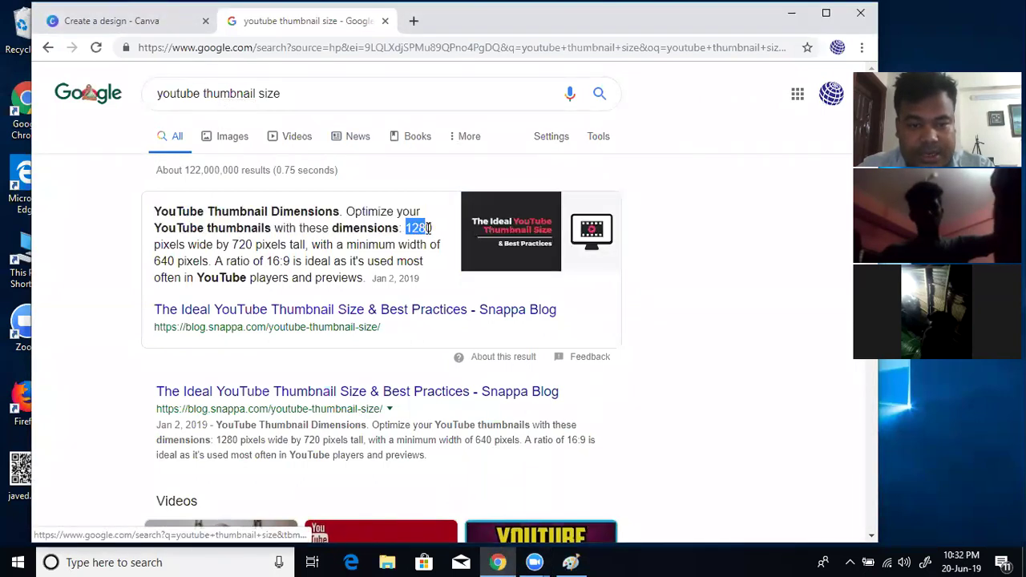
{"action": "left_click_drag", "start_coordinate": [232, 247], "coordinate": [262, 247]}
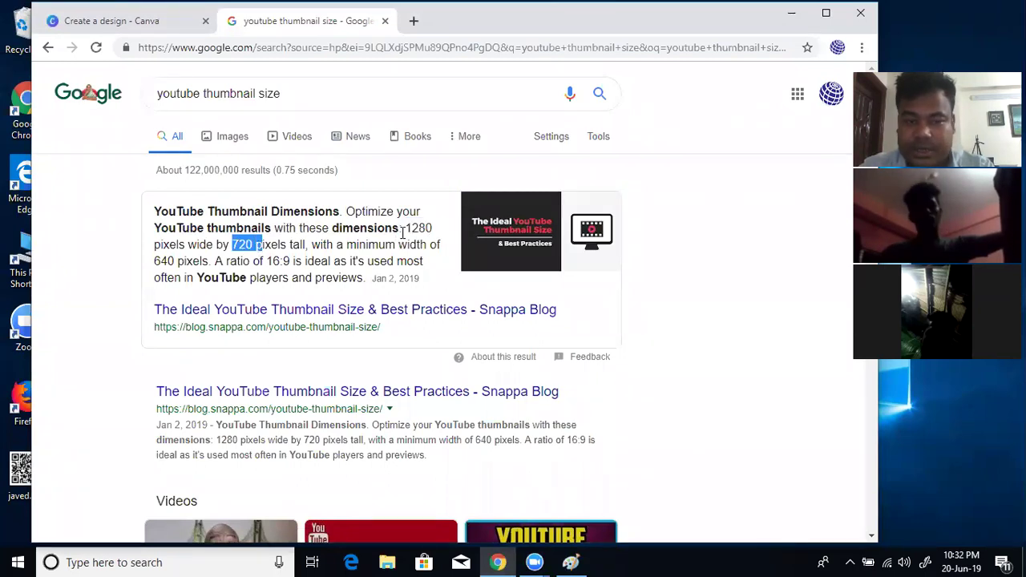
Step: Highlight the recommended YouTube thumbnail width and height again in the top search result
{"action": "left_click", "coordinate": [271, 246]}
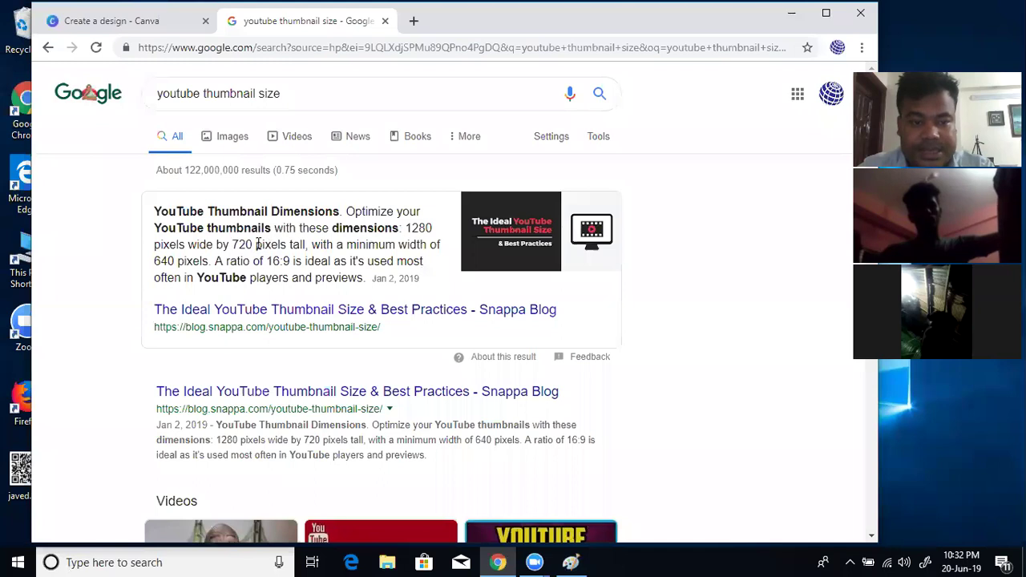
{"action": "left_click_drag", "start_coordinate": [426, 229], "coordinate": [411, 229]}
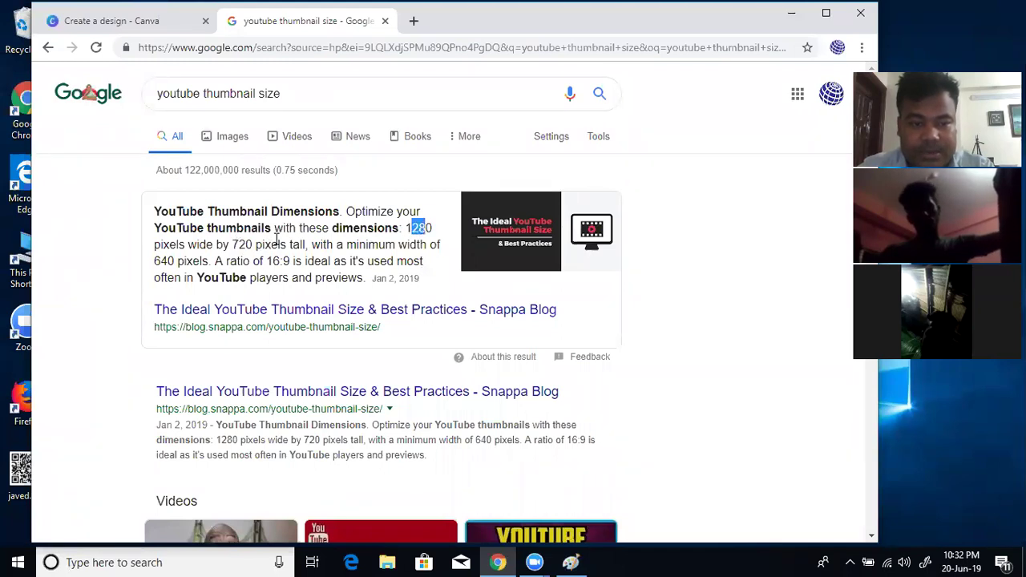
{"action": "left_click_drag", "start_coordinate": [233, 244], "coordinate": [289, 245]}
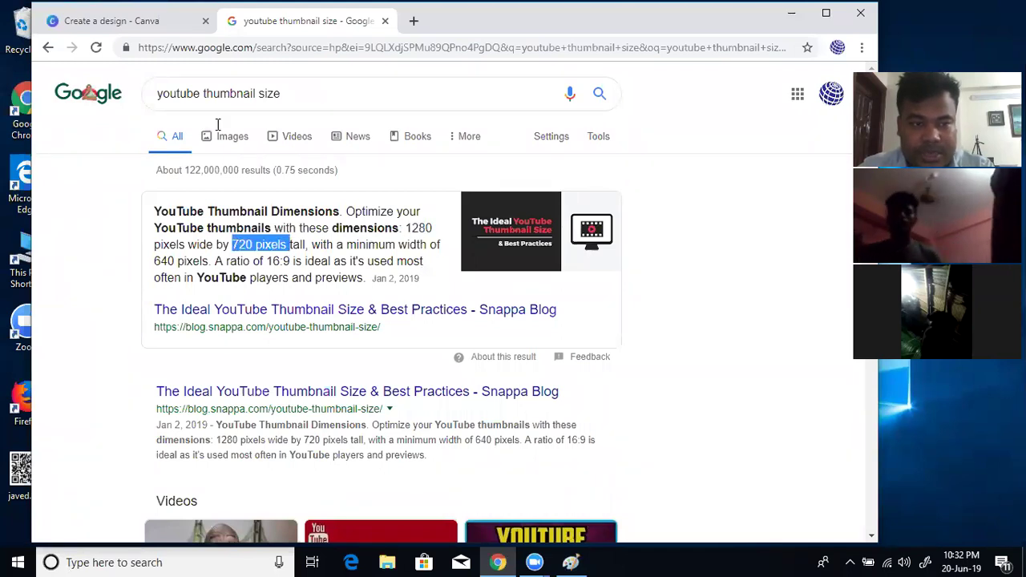
Step: Return to Canva's custom dimensions form and set the width to 1280 and the height to 720
{"action": "left_click", "coordinate": [138, 24]}
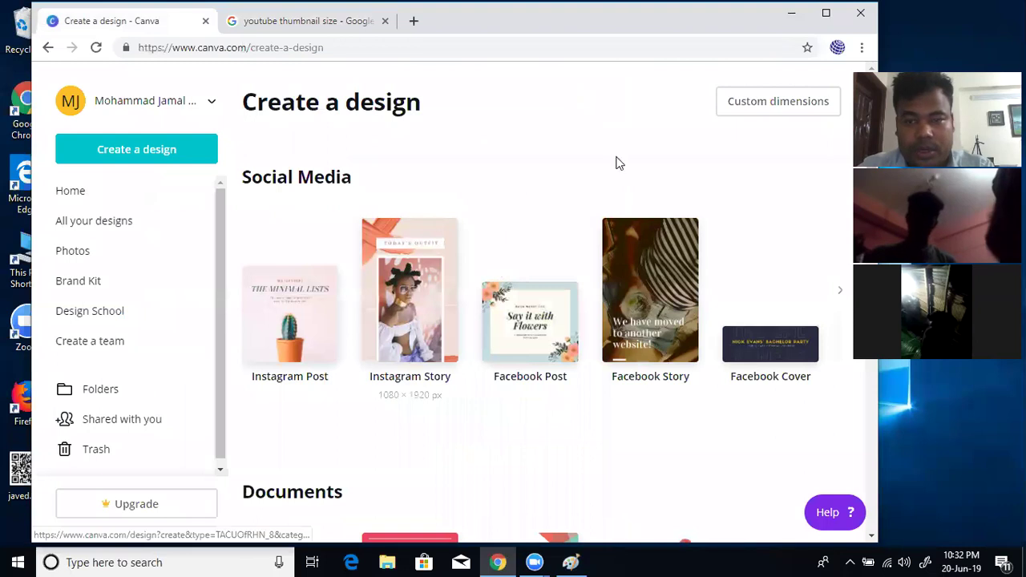
{"action": "left_click", "coordinate": [767, 107]}
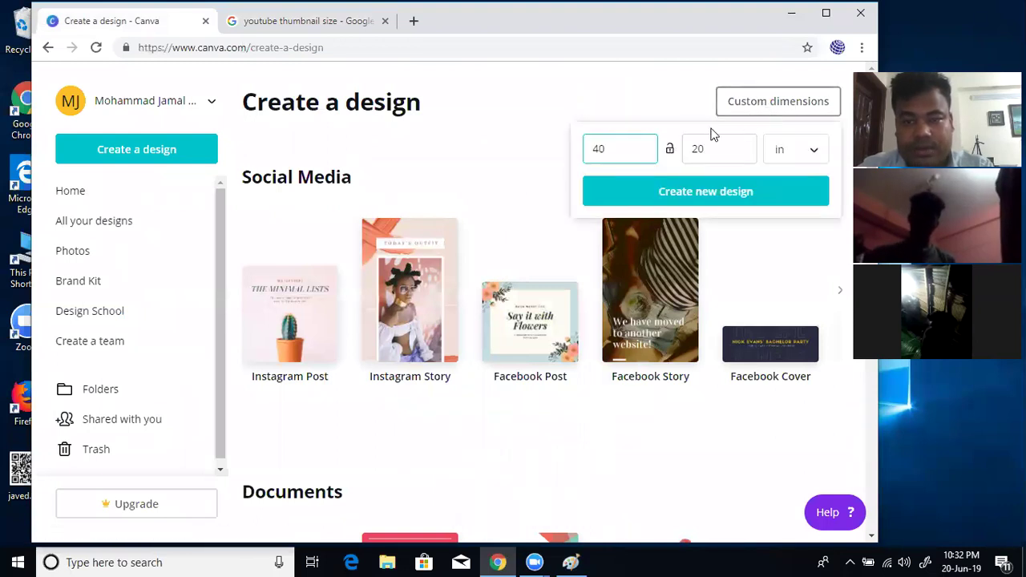
{"action": "left_click_drag", "start_coordinate": [605, 143], "coordinate": [593, 147]}
{"action": "type", "text": "12"}
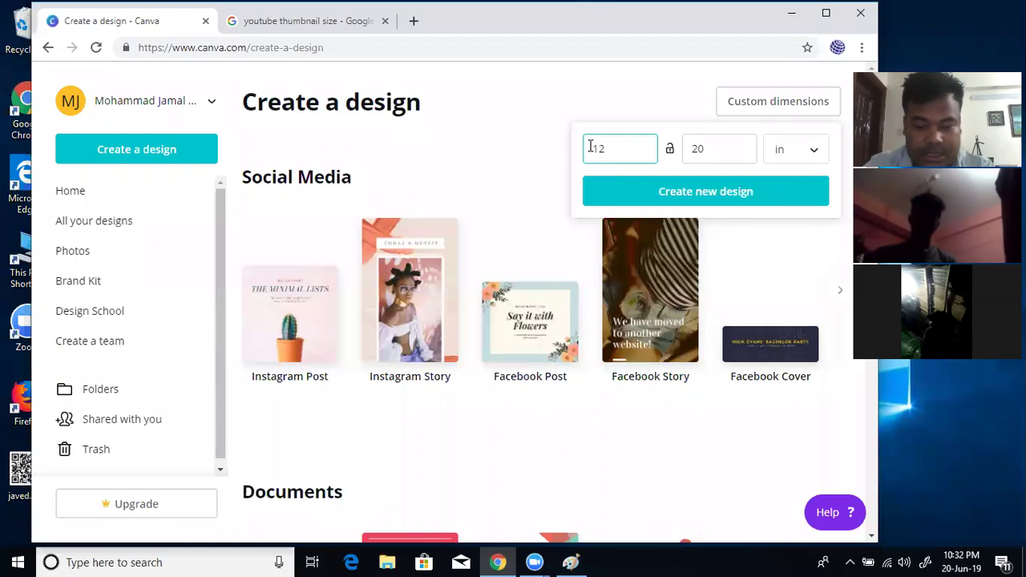
{"action": "type", "text": "80"}
{"action": "left_click", "coordinate": [705, 148]}
{"action": "left_click_drag", "start_coordinate": [714, 148], "coordinate": [688, 145]}
{"action": "type", "text": "7"}
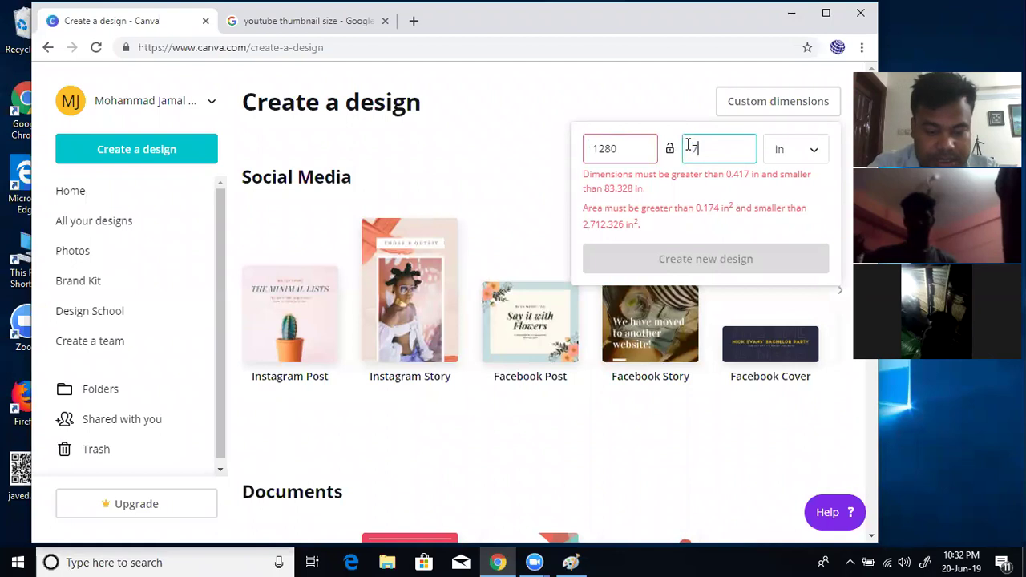
{"action": "type", "text": "20"}
Step: Create a blank design with the unit changed to px, and close the new design's tab
{"action": "left_click", "coordinate": [808, 152]}
{"action": "left_click", "coordinate": [797, 122]}
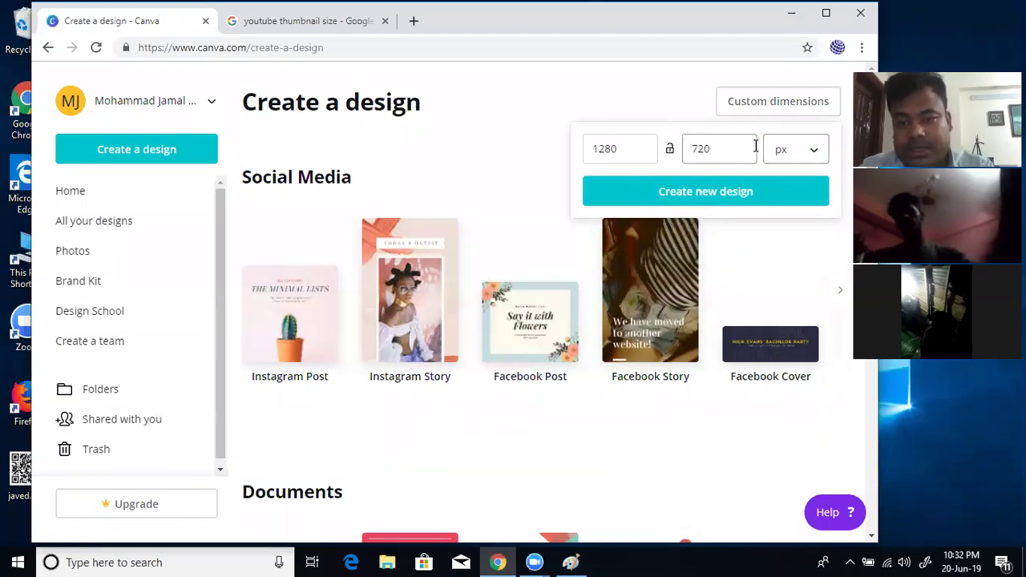
{"action": "left_click", "coordinate": [705, 192]}
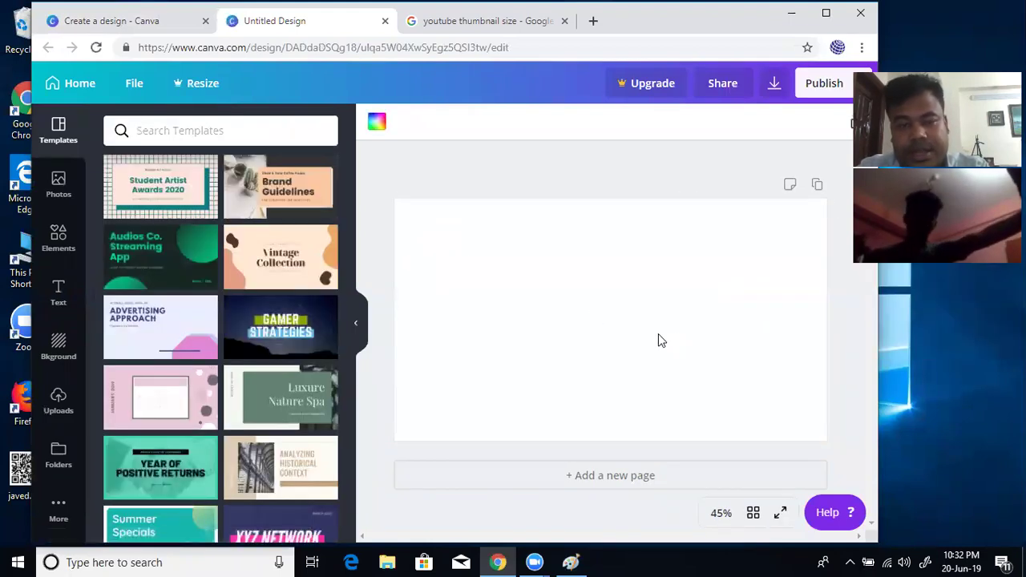
{"action": "left_click", "coordinate": [385, 21]}
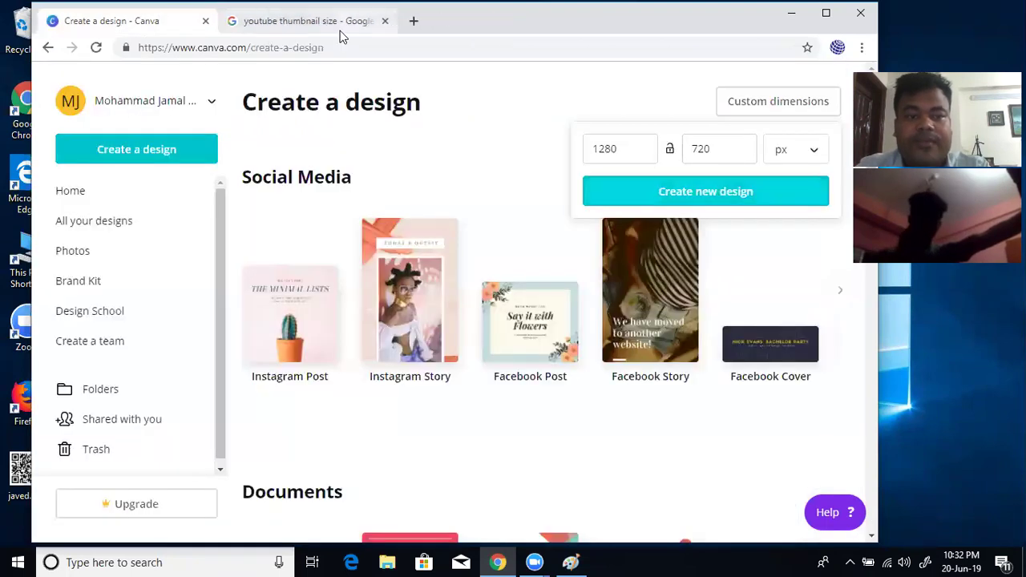
Step: Search Google for "fiverr banner size" and highlight the recommended width and height in the featured result
{"action": "left_click", "coordinate": [318, 24]}
{"action": "left_click", "coordinate": [344, 91]}
{"action": "left_click_drag", "start_coordinate": [344, 91], "coordinate": [154, 94]}
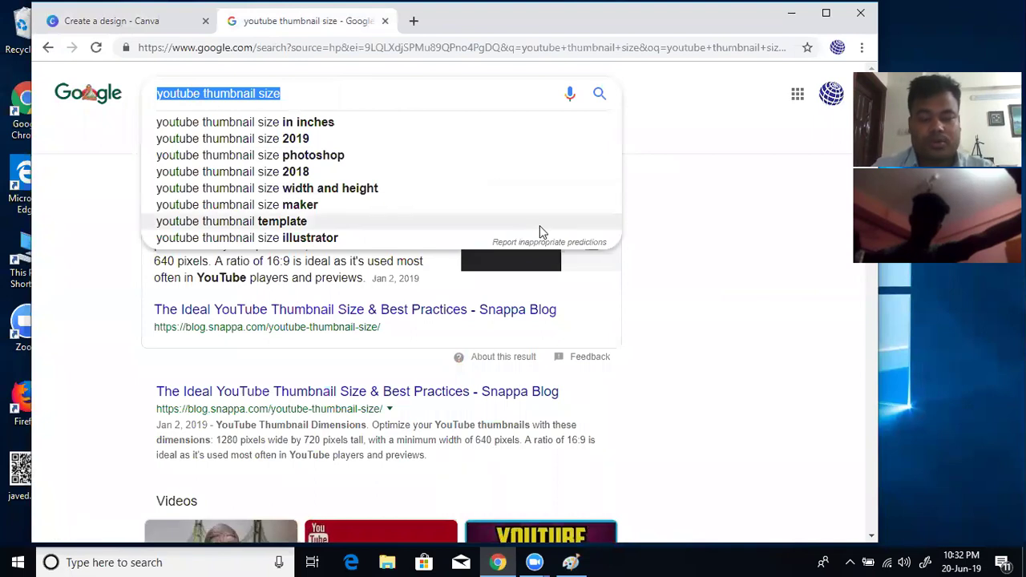
{"action": "type", "text": "five"}
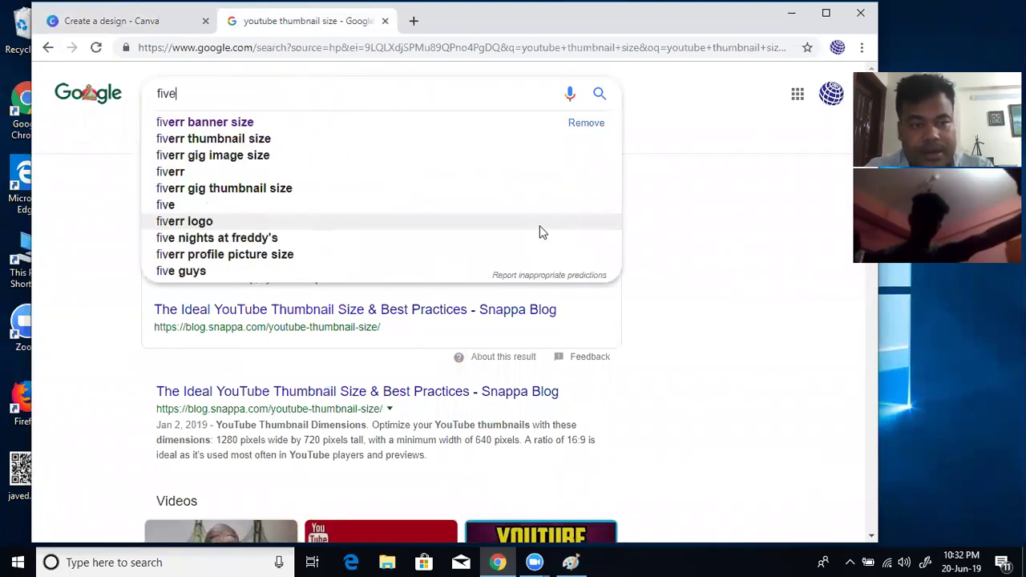
{"action": "type", "text": "rr ba"}
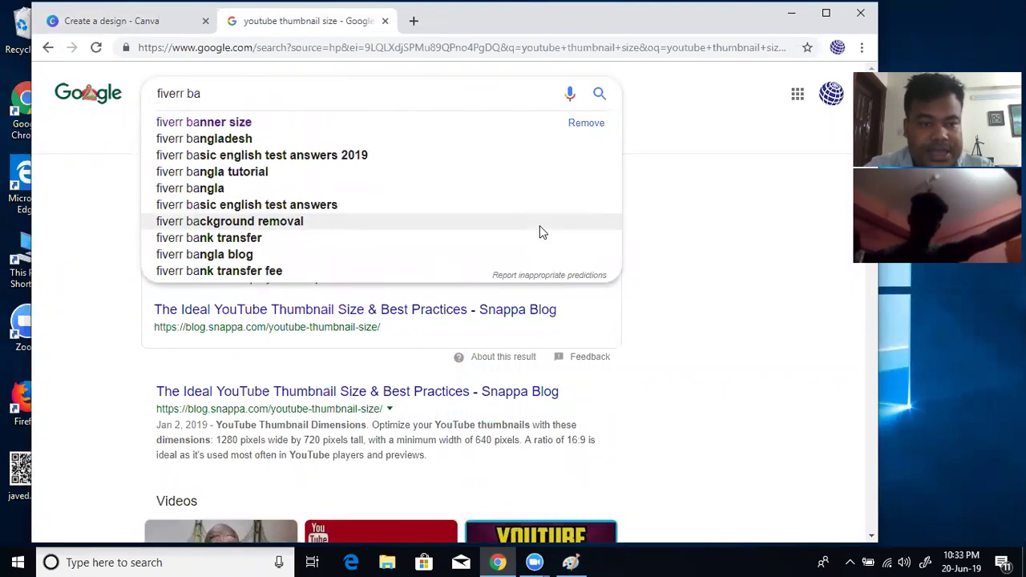
{"action": "left_click", "coordinate": [261, 124]}
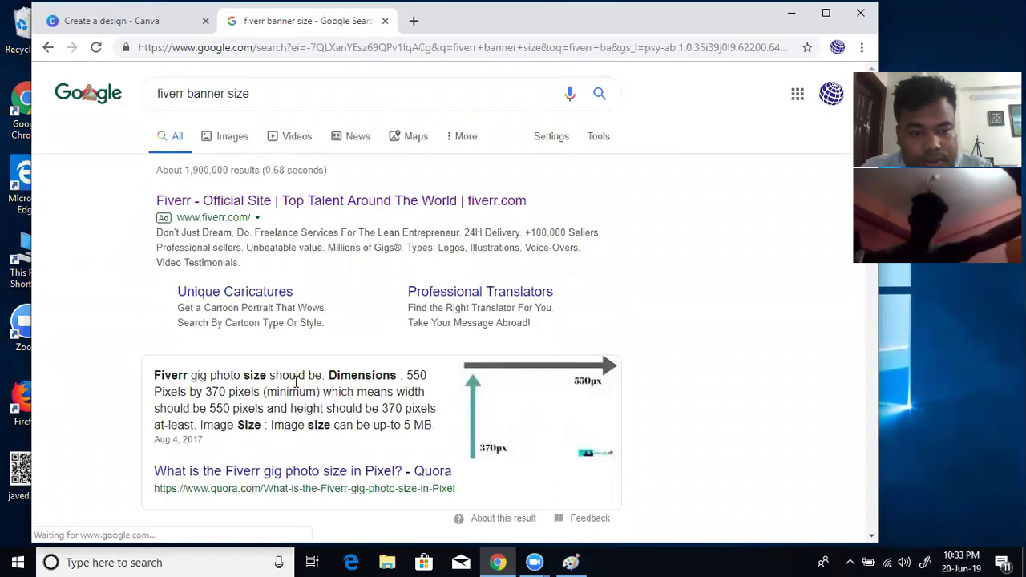
{"action": "double_click", "coordinate": [413, 375]}
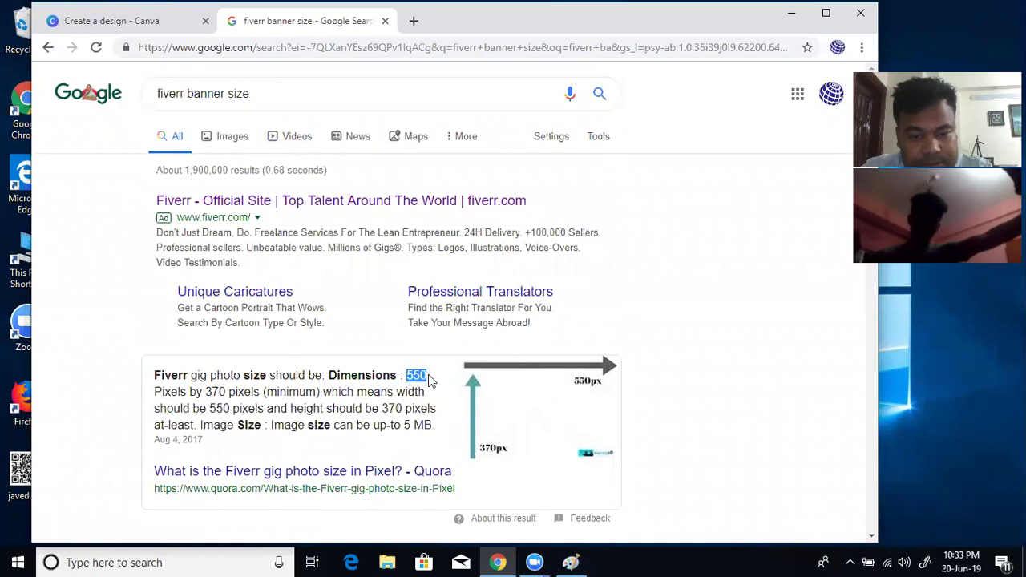
{"action": "left_click_drag", "start_coordinate": [207, 392], "coordinate": [269, 392]}
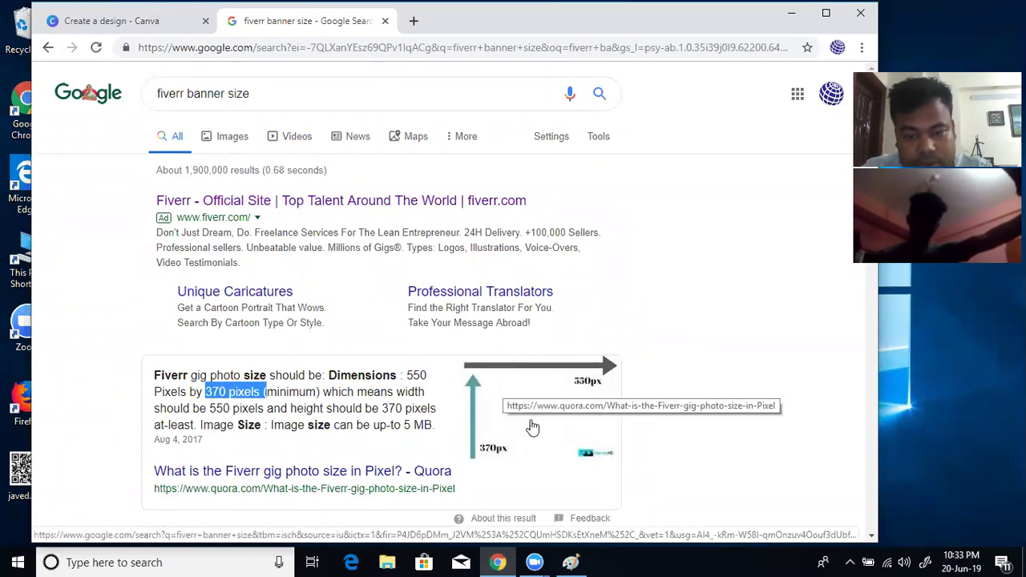
Step: Return to Canva and set the custom design width to 550 and the height to 370
{"action": "left_click", "coordinate": [128, 22]}
{"action": "left_click_drag", "start_coordinate": [639, 149], "coordinate": [574, 150]}
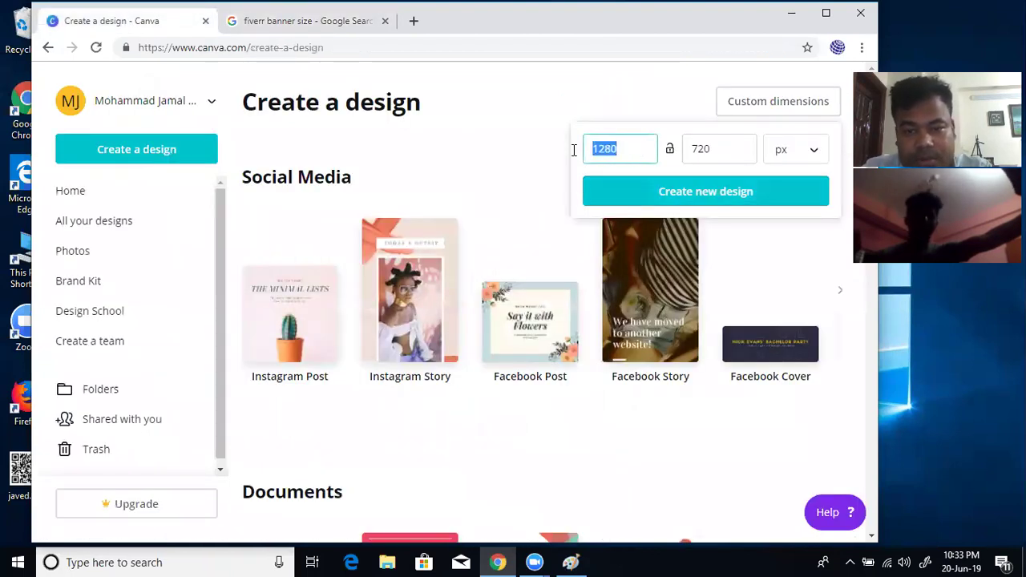
{"action": "type", "text": "550"}
{"action": "left_click", "coordinate": [731, 148]}
{"action": "left_click_drag", "start_coordinate": [731, 147], "coordinate": [664, 155]}
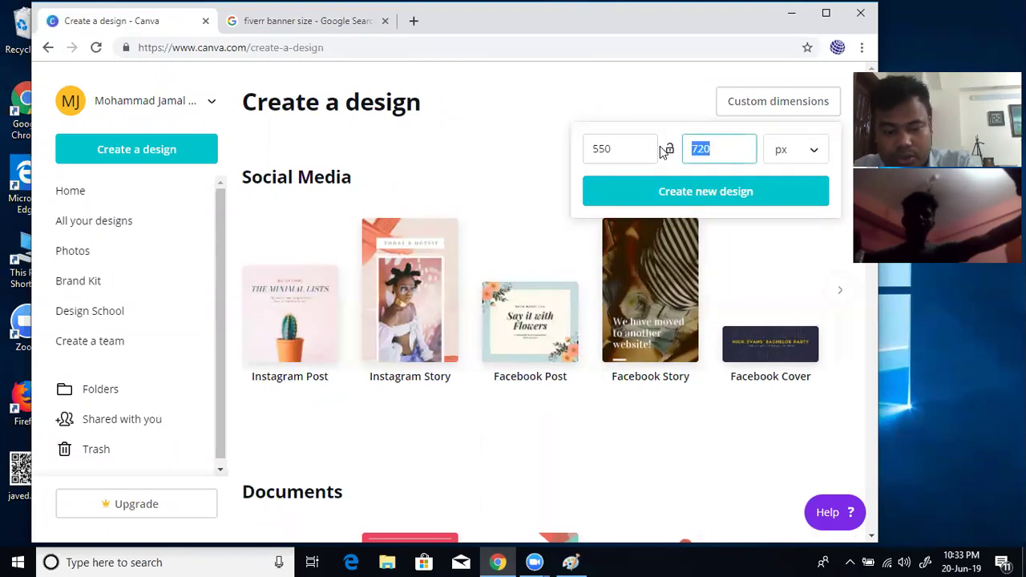
{"action": "type", "text": "370"}
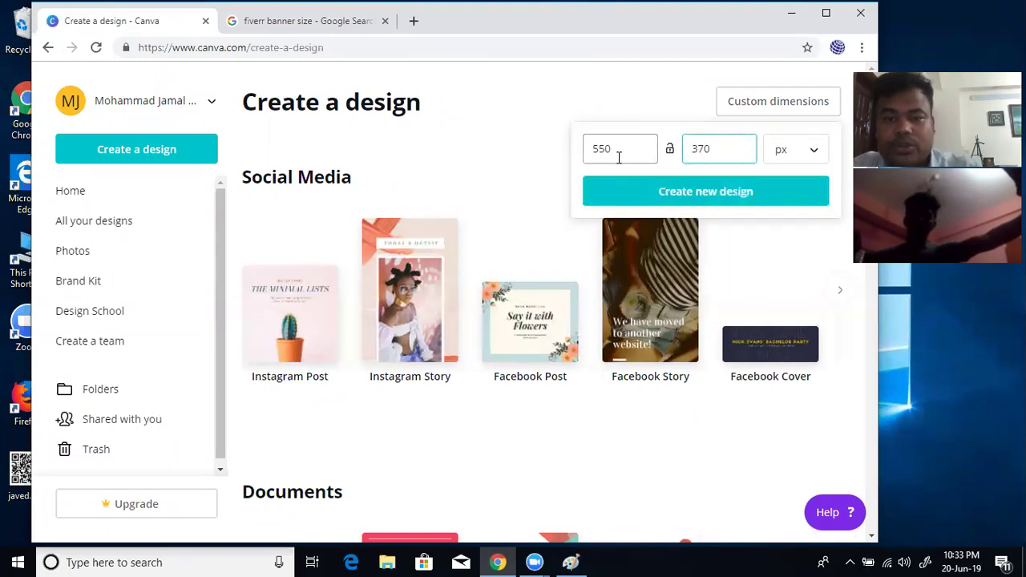
Step: Recheck the pixel unit of the recommended Fiverr size in the Google result and return to Canva
{"action": "left_click", "coordinate": [337, 24]}
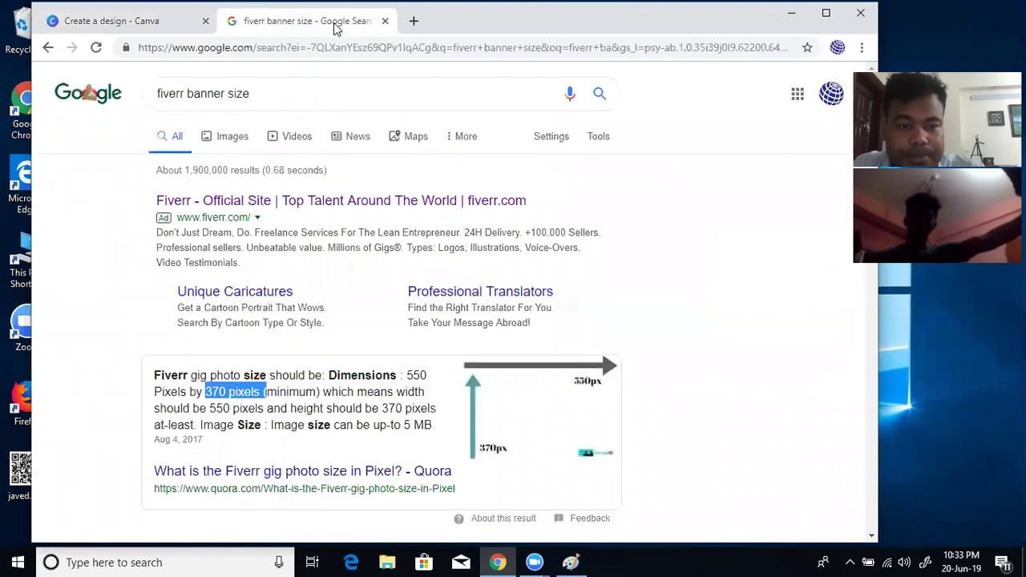
{"action": "left_click", "coordinate": [241, 396]}
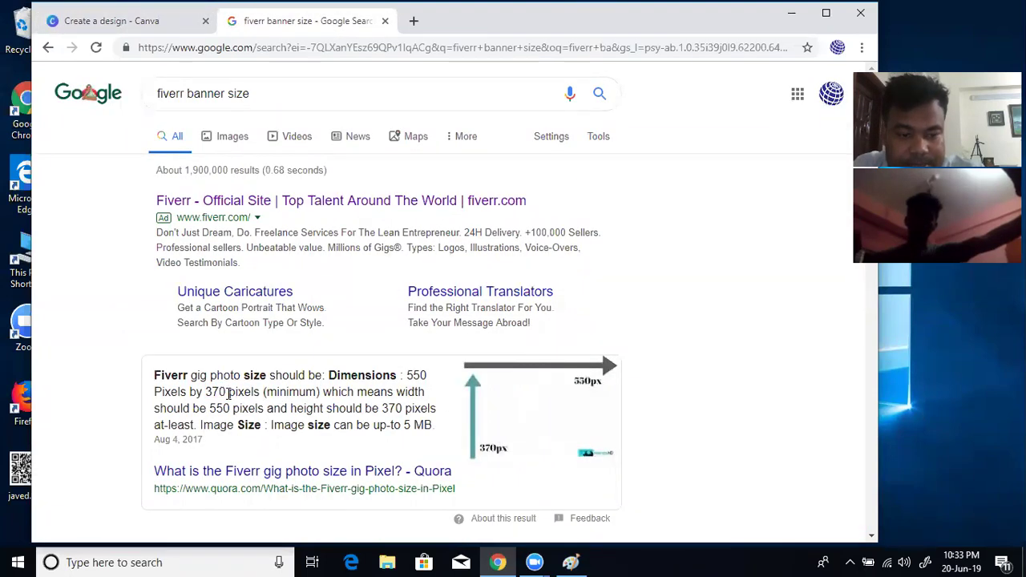
{"action": "left_click_drag", "start_coordinate": [228, 394], "coordinate": [267, 394]}
{"action": "left_click", "coordinate": [147, 19]}
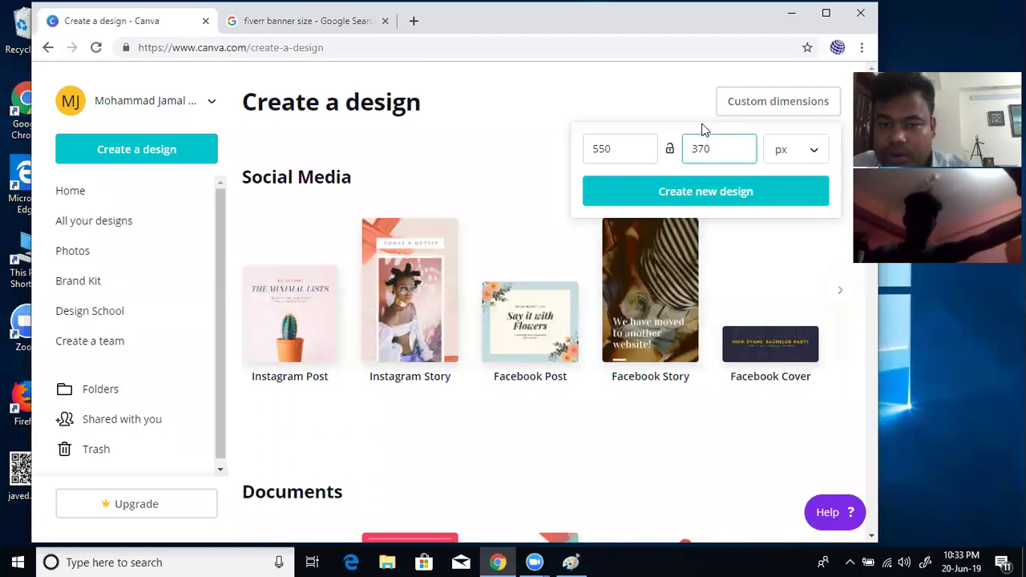
Step: Create a blank design from the custom dimensions with px as the unit, and close its tab
{"action": "left_click", "coordinate": [790, 155]}
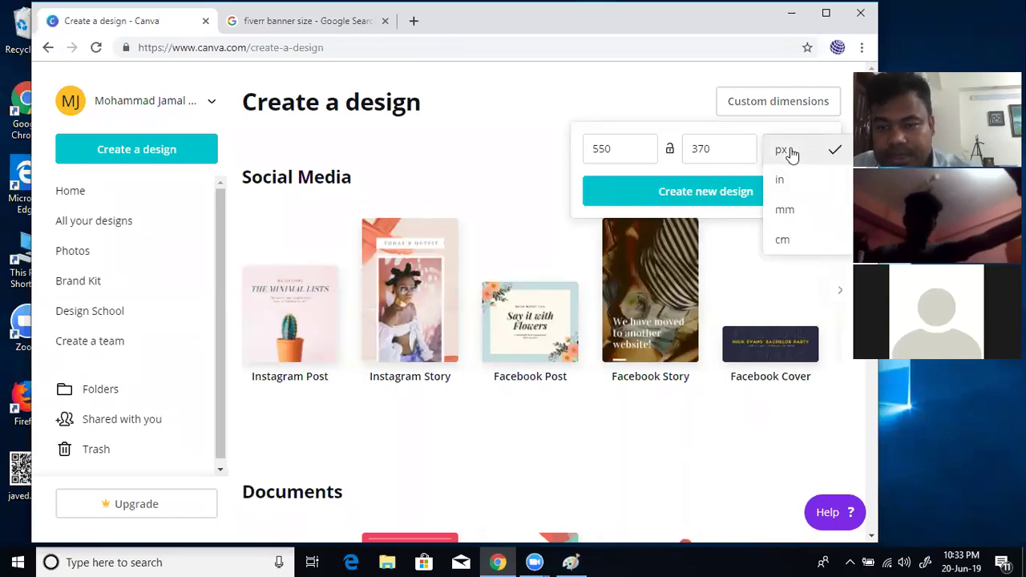
{"action": "left_click", "coordinate": [773, 154]}
{"action": "left_click", "coordinate": [651, 190]}
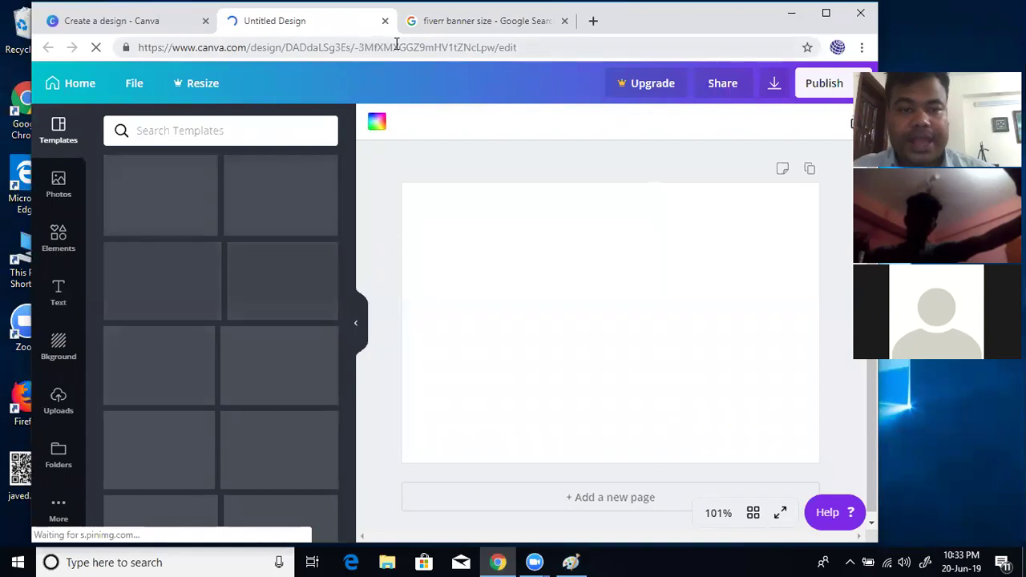
{"action": "left_click", "coordinate": [396, 47]}
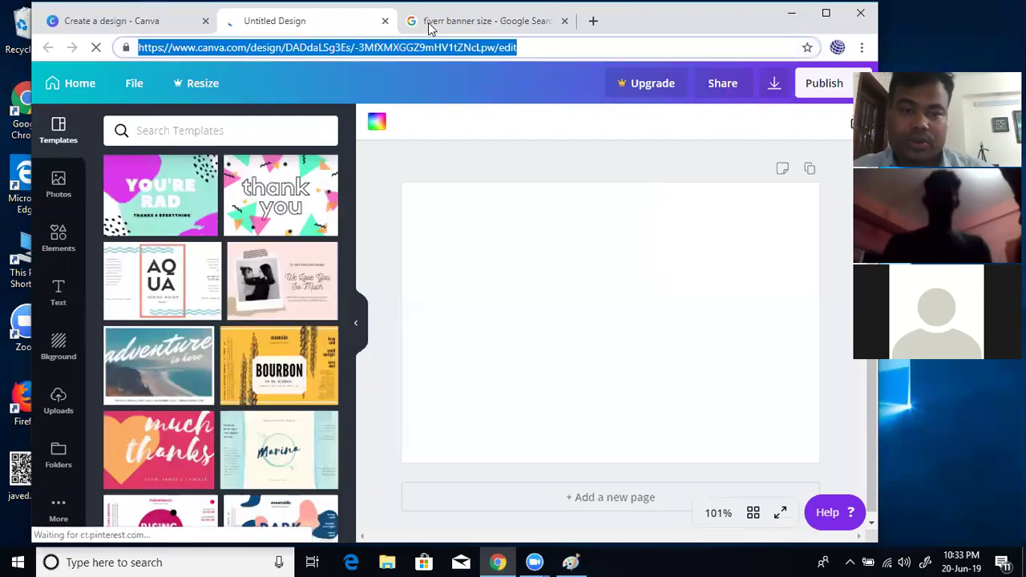
{"action": "left_click", "coordinate": [384, 21]}
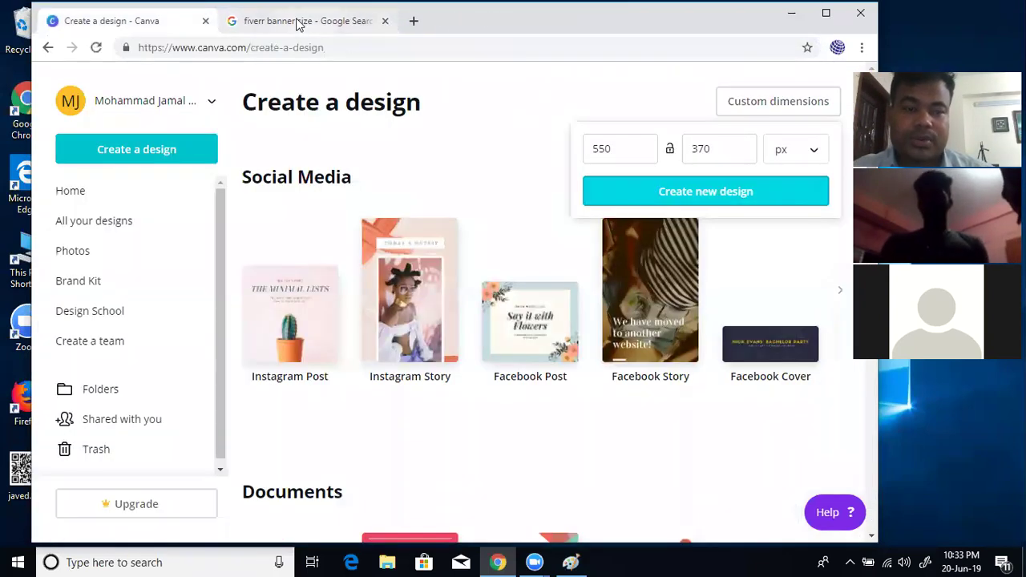
Step: Search Google for "facebook banner size"
{"action": "left_click", "coordinate": [297, 22]}
{"action": "left_click_drag", "start_coordinate": [286, 96], "coordinate": [156, 102]}
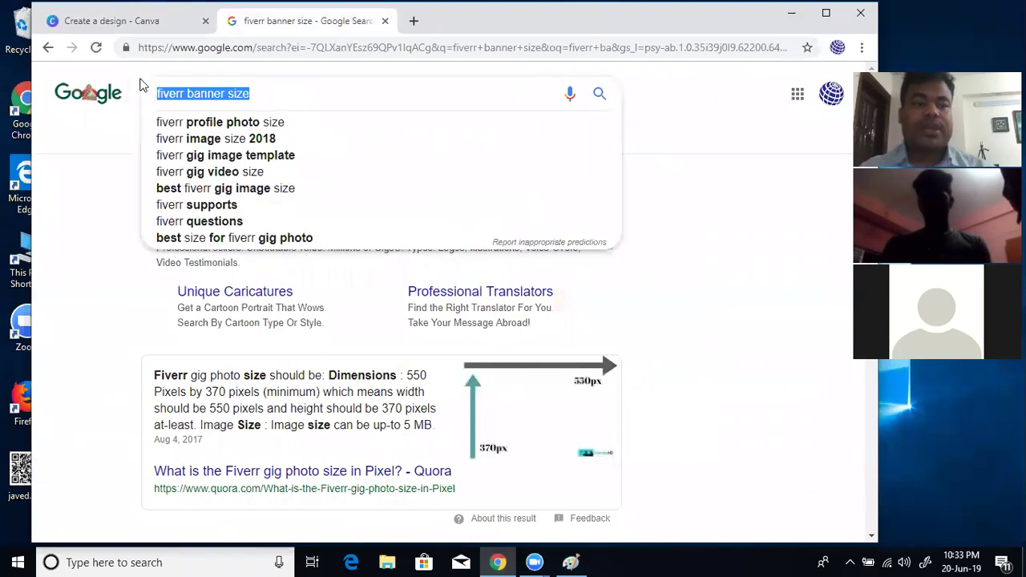
{"action": "type", "text": "fac"}
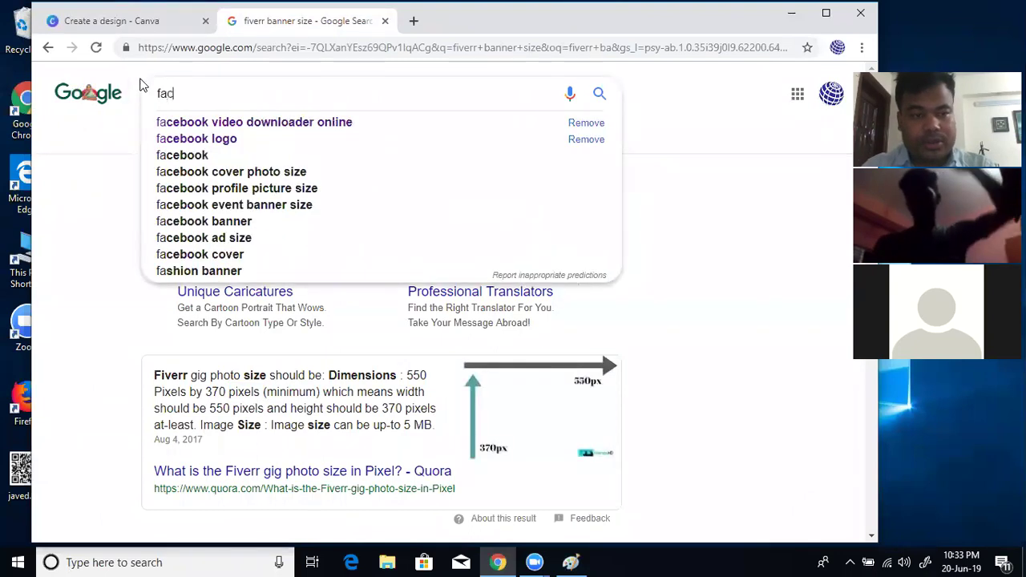
{"action": "type", "text": "ebook banner"}
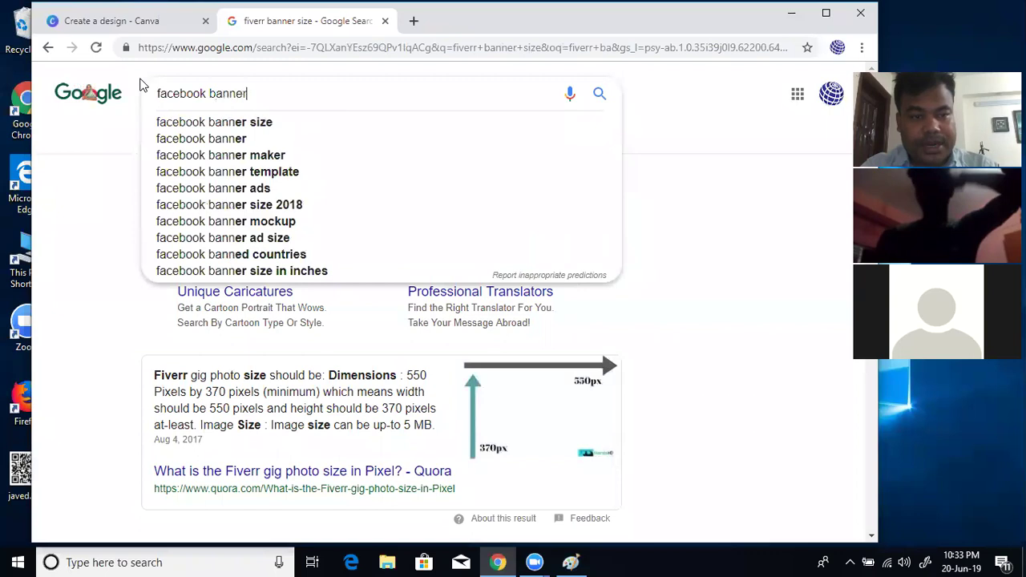
{"action": "left_click", "coordinate": [274, 125]}
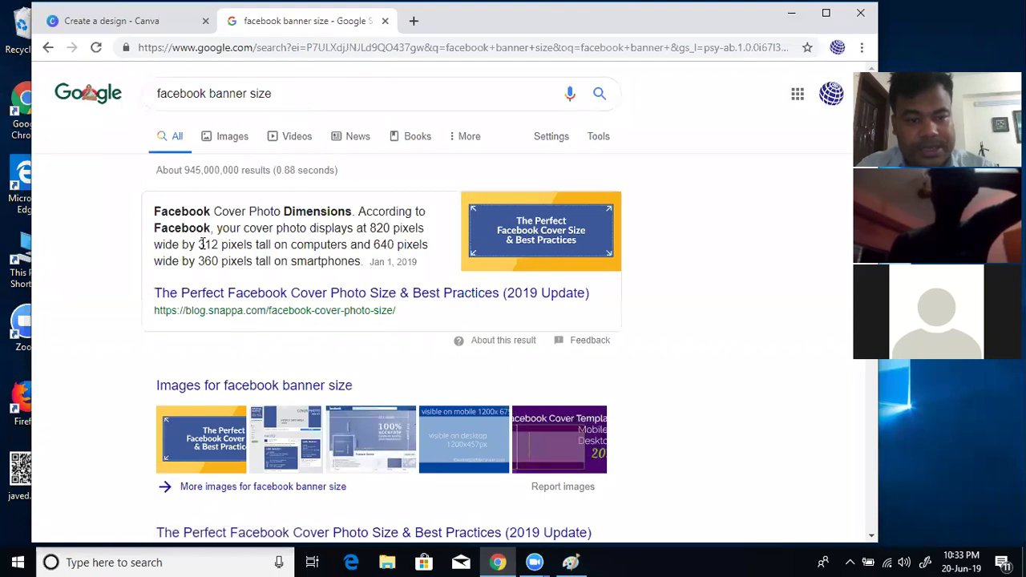
Step: Replace the search query with "business card size" and run the search
{"action": "left_click", "coordinate": [276, 94]}
{"action": "left_click_drag", "start_coordinate": [348, 86], "coordinate": [134, 84]}
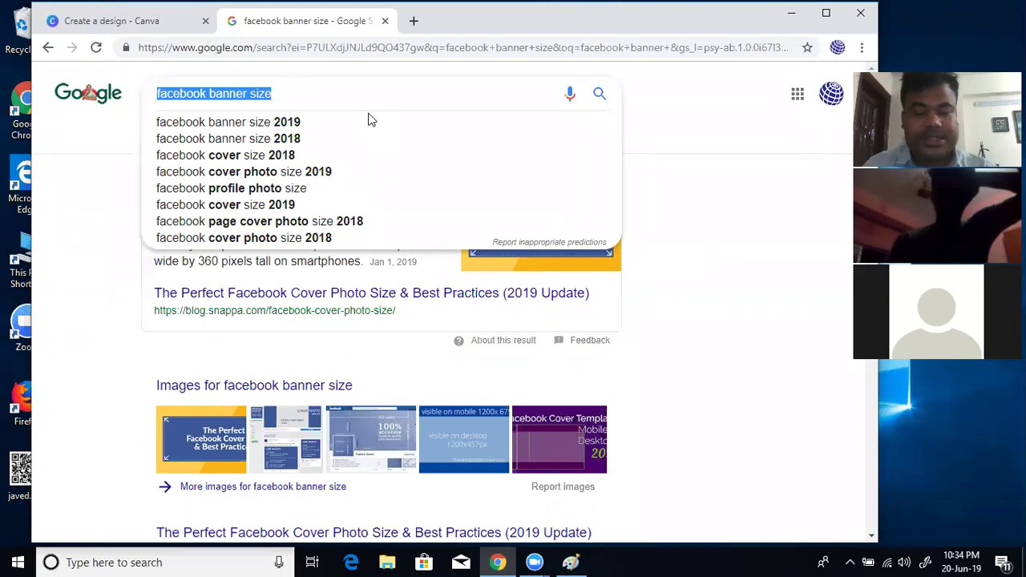
{"action": "type", "text": "v"}
{"action": "key", "text": "BackSpace"}
{"action": "type", "text": "business card size"}
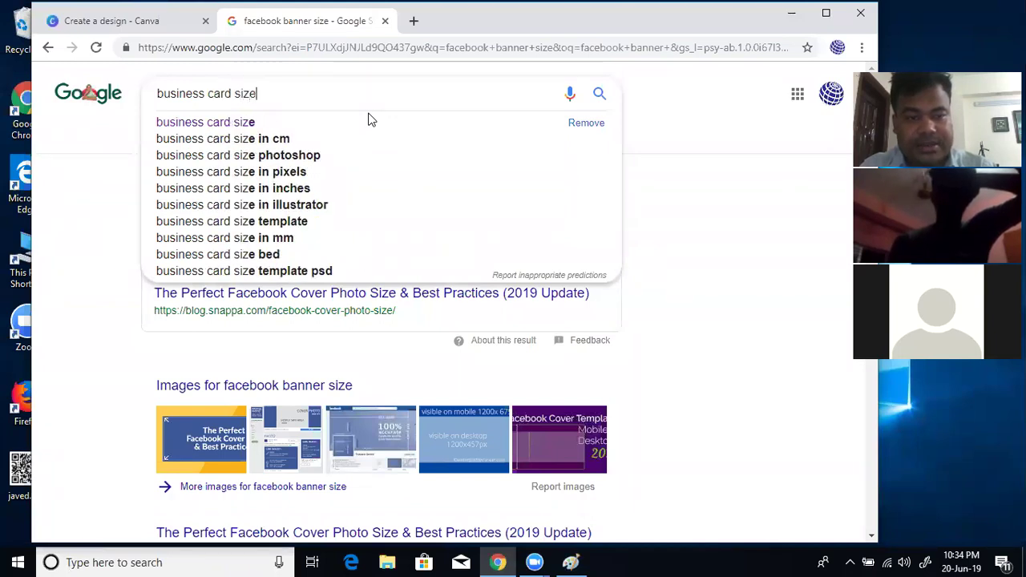
{"action": "key", "text": "Return"}
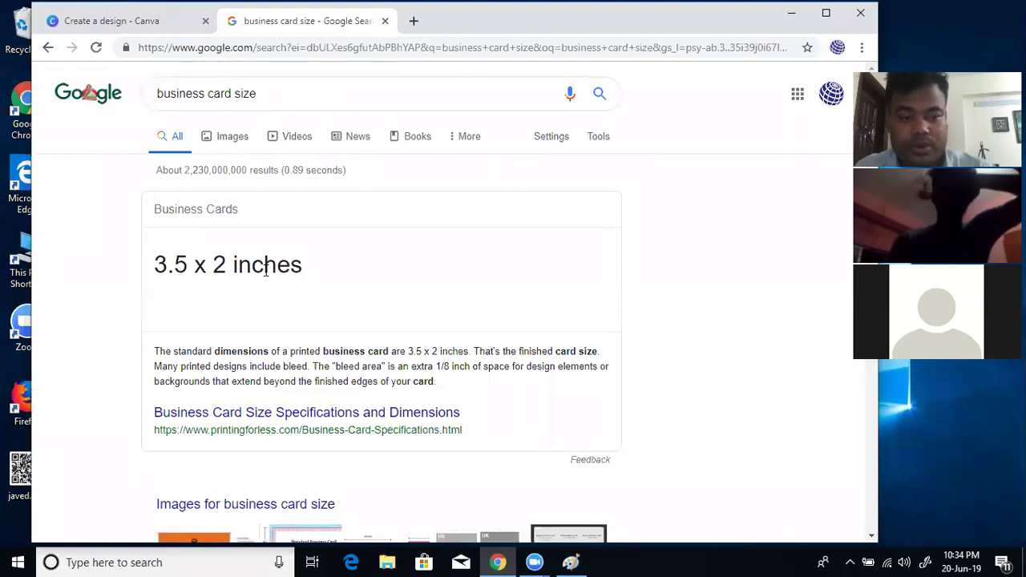
Step: Highlight the standard business card dimensions in the top result and close the Google tab
{"action": "left_click_drag", "start_coordinate": [172, 268], "coordinate": [302, 262]}
{"action": "left_click", "coordinate": [335, 271]}
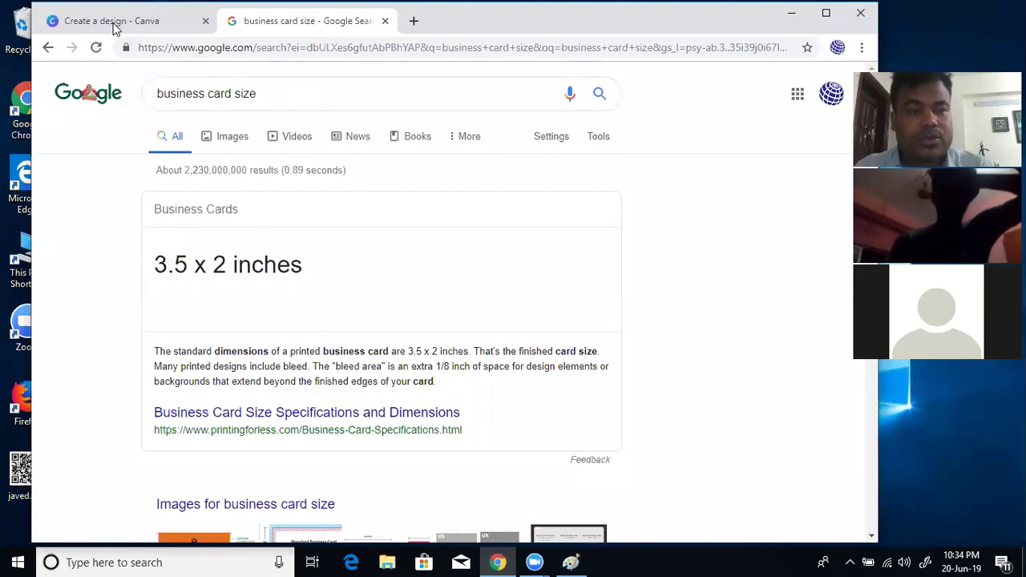
{"action": "left_click", "coordinate": [385, 21]}
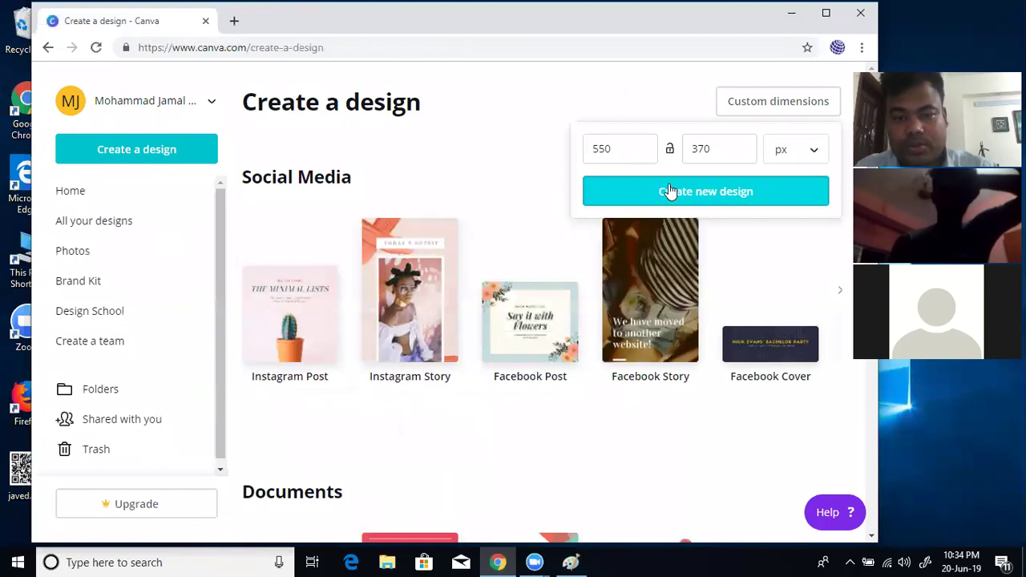
Step: Set the custom design width to 1280 px and clear the height value
{"action": "left_click", "coordinate": [610, 149]}
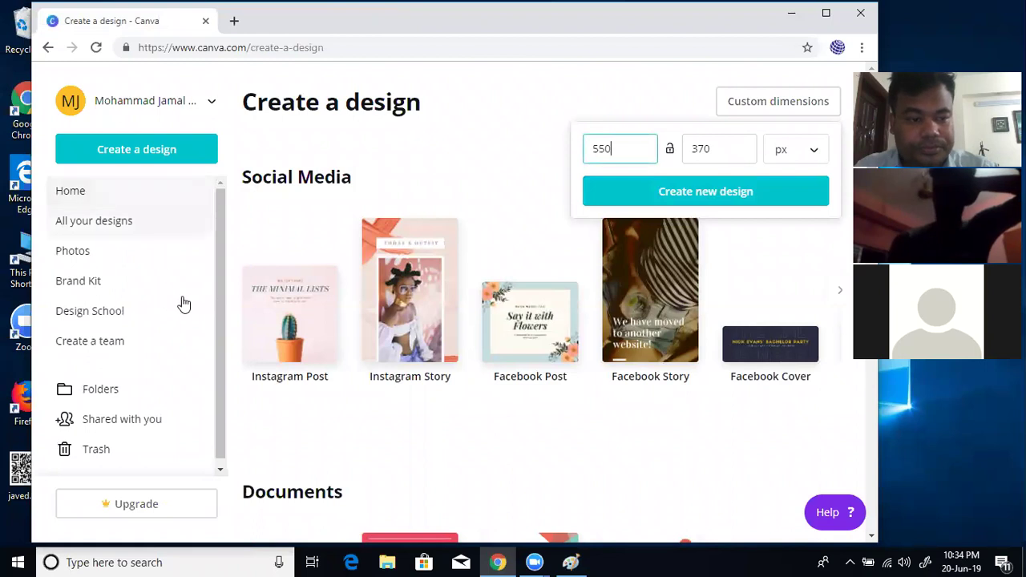
{"action": "scroll", "coordinate": [206, 275], "scroll_direction": "down", "scroll_amount": 1}
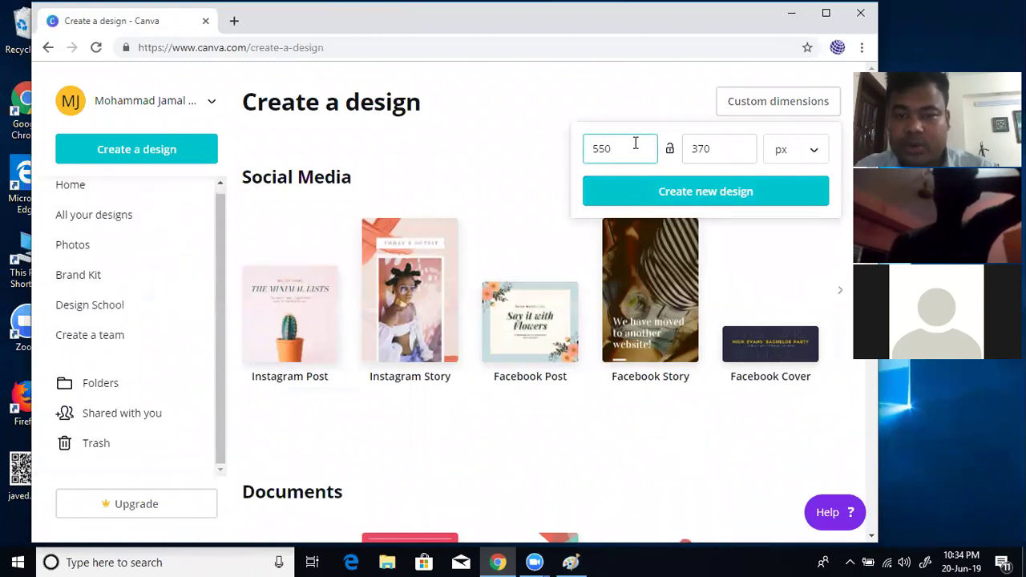
{"action": "type", "text": "1280"}
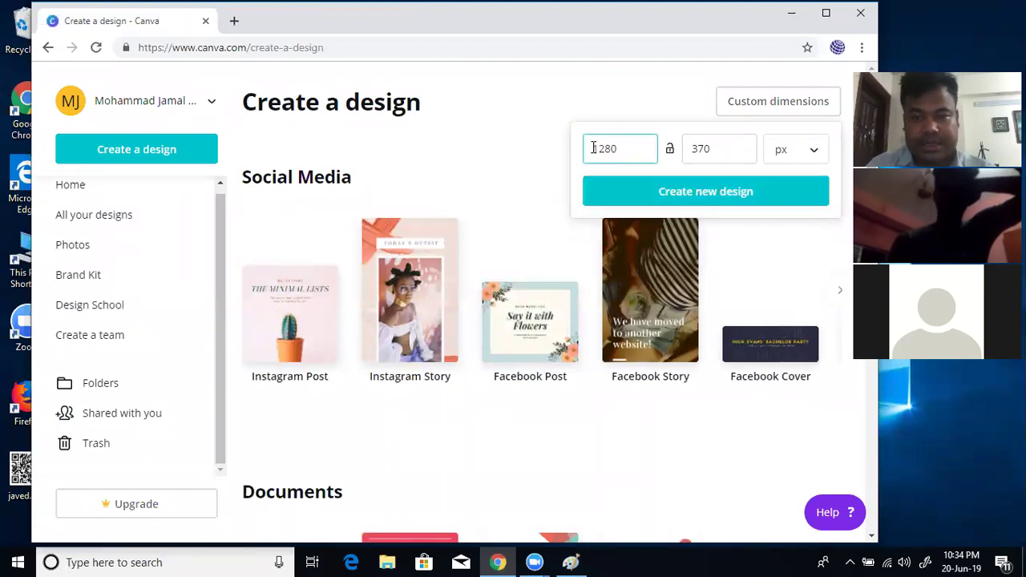
{"action": "left_click", "coordinate": [734, 156]}
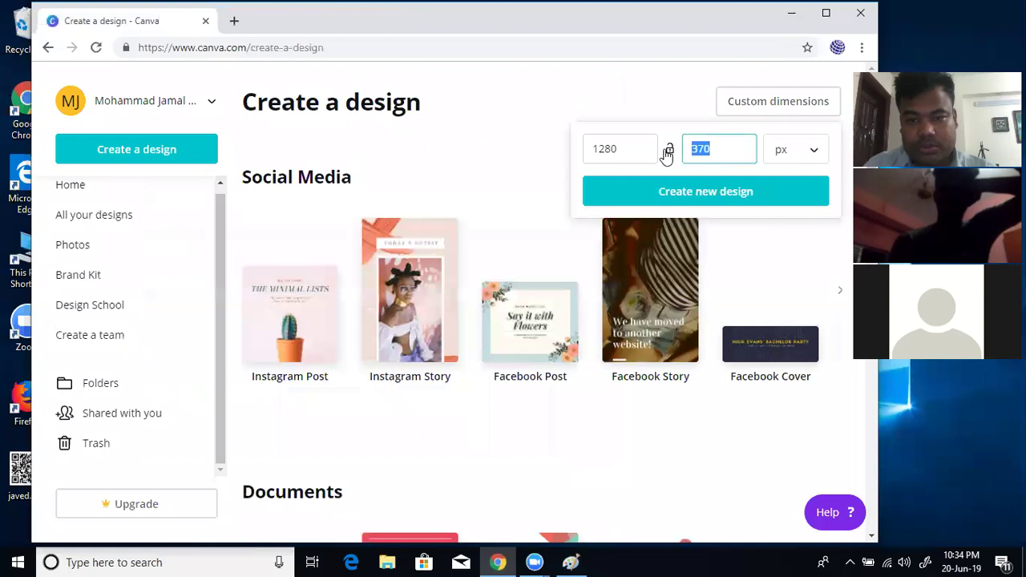
{"action": "key", "text": "BackSpace"}
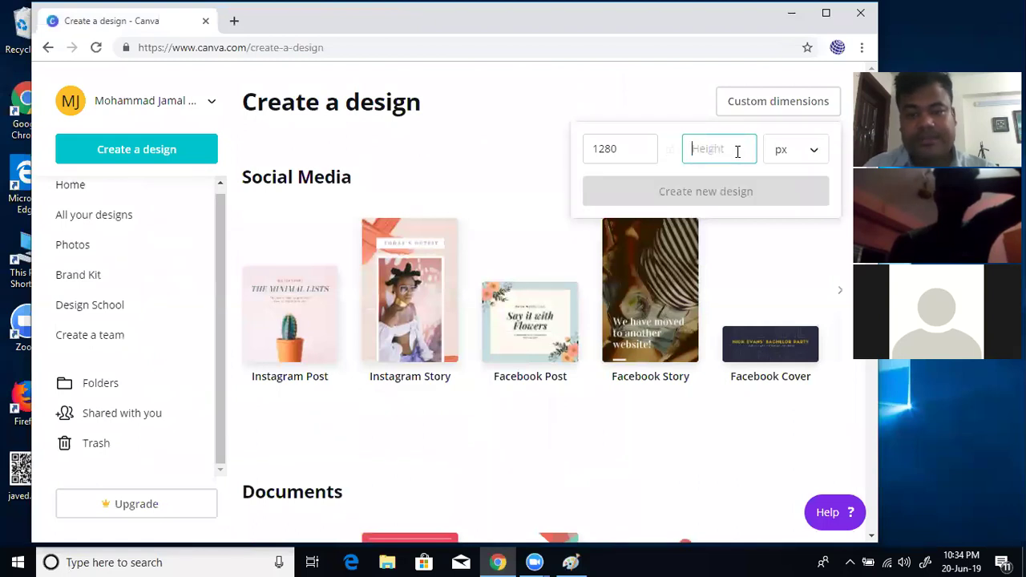
Step: Create a new blank design with custom dimensions of 550 × 370 px
{"action": "left_click", "coordinate": [632, 150]}
{"action": "key", "text": "BackSpace"}
{"action": "key", "text": "BackSpace"}
{"action": "key", "text": "BackSpace"}
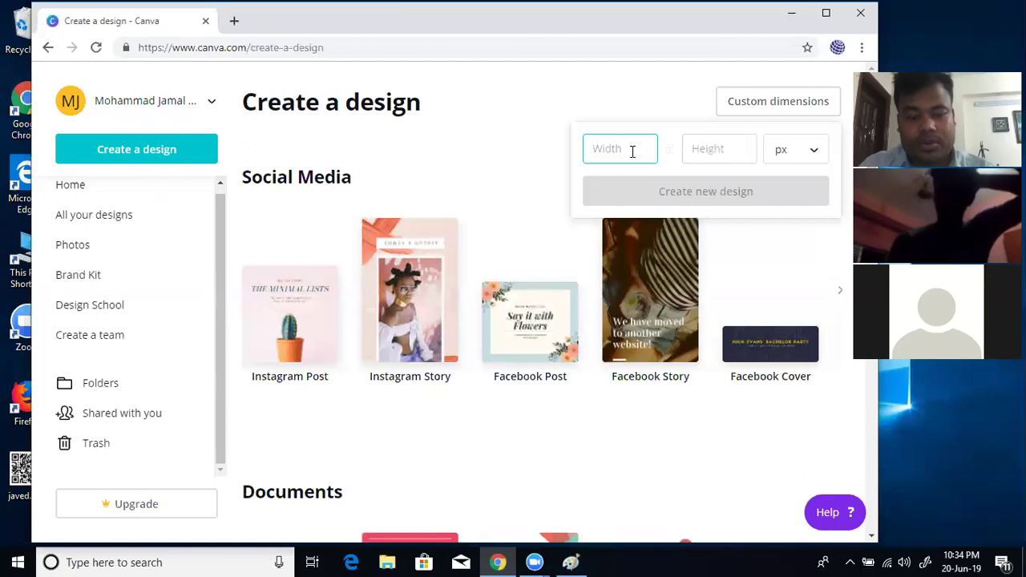
{"action": "type", "text": "550"}
{"action": "left_click", "coordinate": [715, 149]}
{"action": "type", "text": "370"}
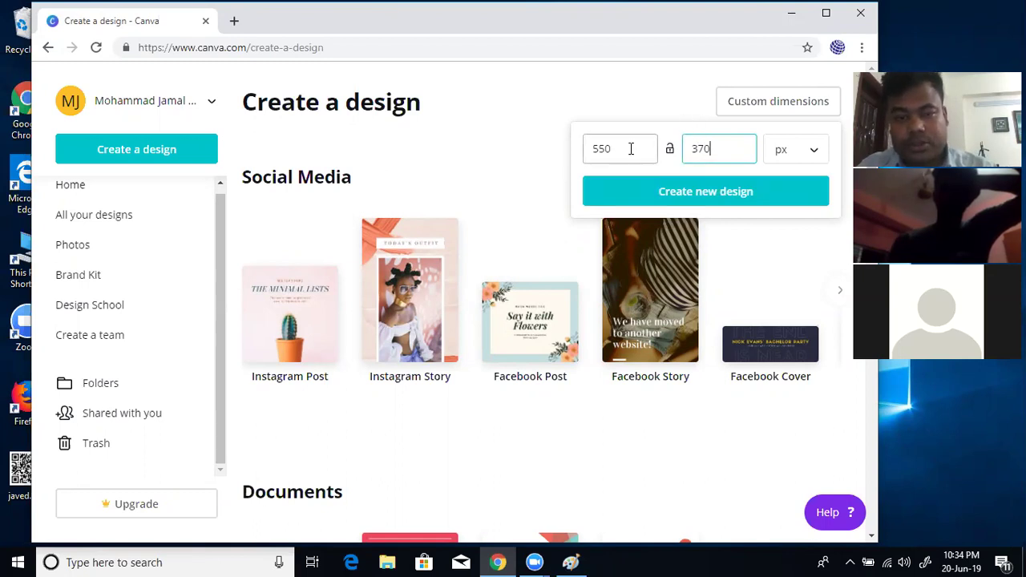
{"action": "left_click", "coordinate": [726, 193]}
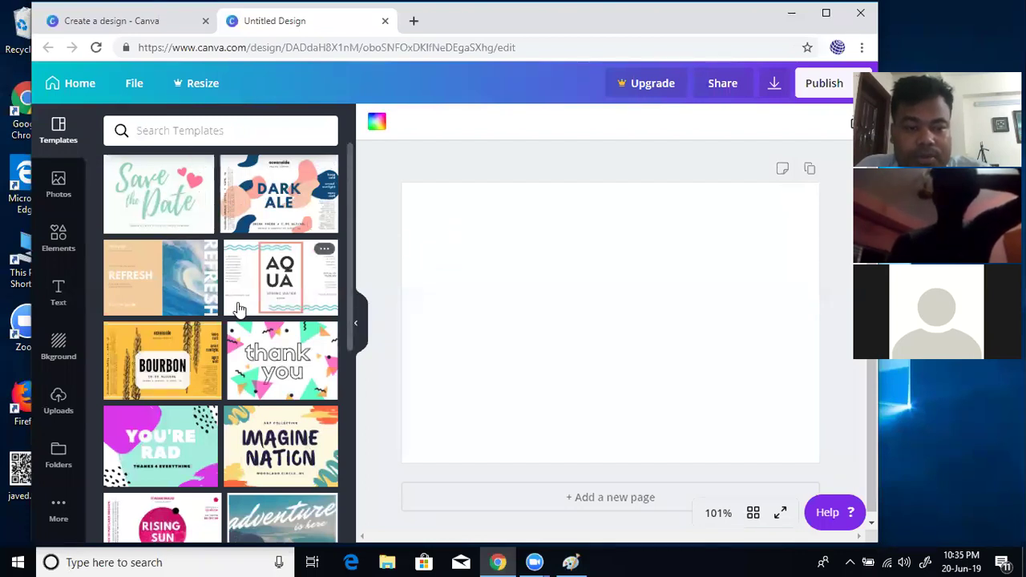
Step: Look through the ready-made templates and the stock photos offered for the new design
{"action": "scroll", "coordinate": [202, 365], "scroll_direction": "down", "scroll_amount": 4}
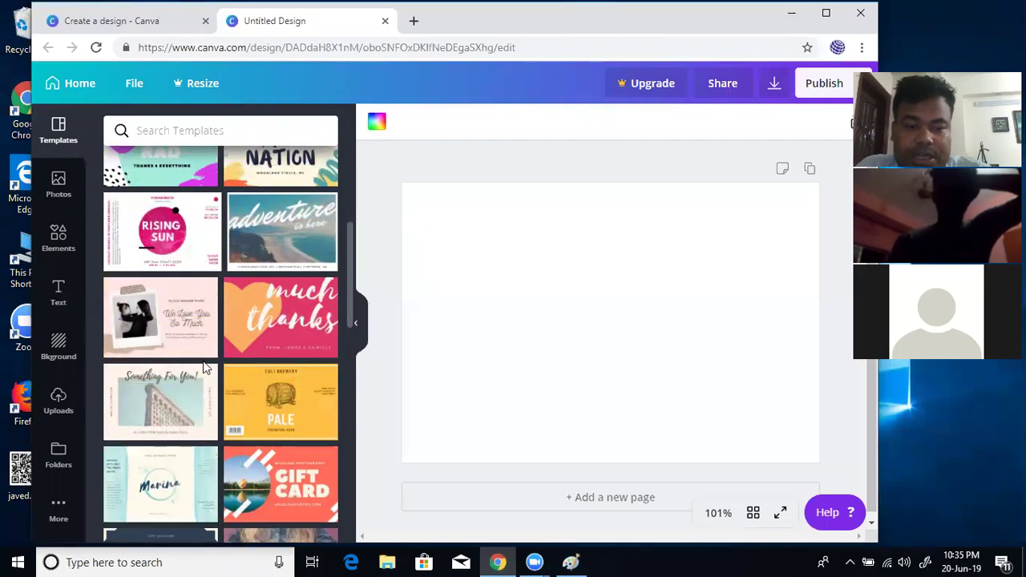
{"action": "scroll", "coordinate": [202, 365], "scroll_direction": "down", "scroll_amount": 3}
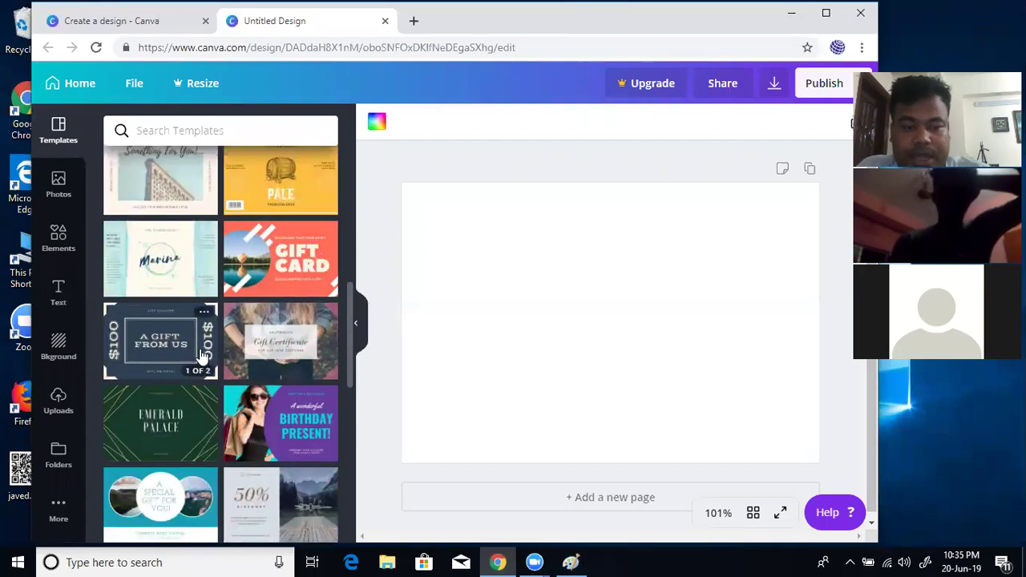
{"action": "scroll", "coordinate": [227, 307], "scroll_direction": "down", "scroll_amount": 7}
{"action": "scroll", "coordinate": [227, 307], "scroll_direction": "up", "scroll_amount": 5}
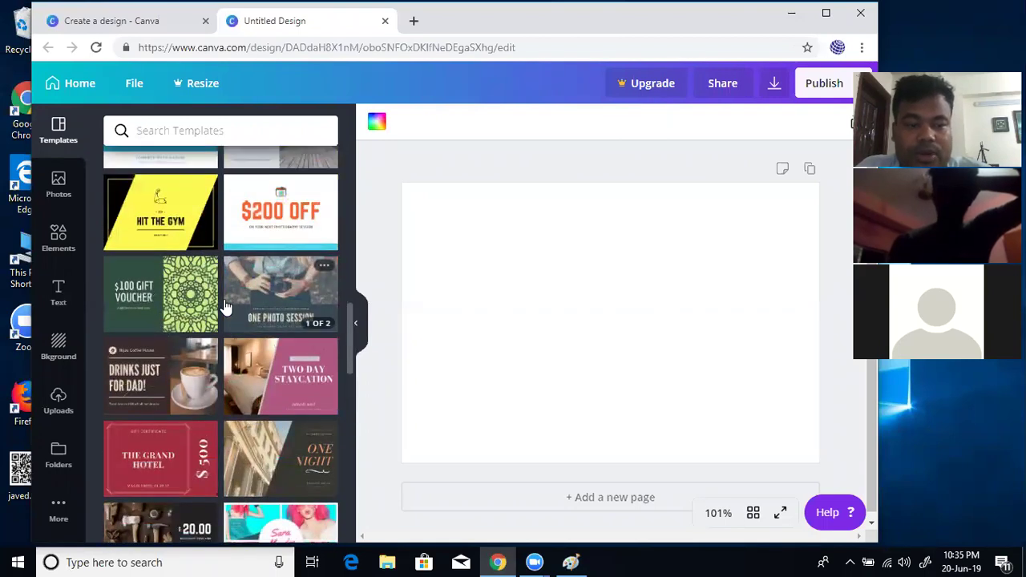
{"action": "scroll", "coordinate": [227, 307], "scroll_direction": "up", "scroll_amount": 10}
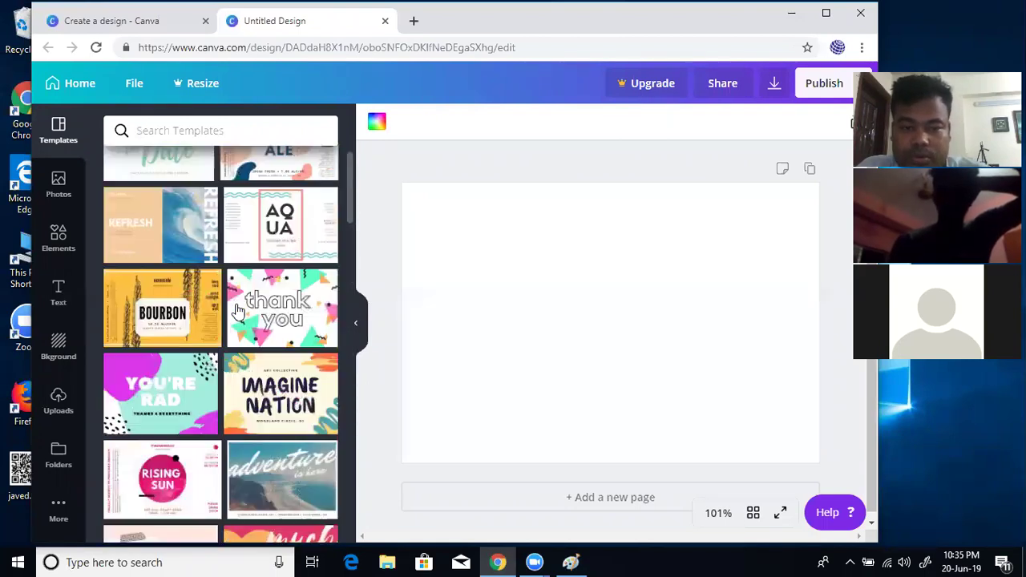
{"action": "scroll", "coordinate": [238, 311], "scroll_direction": "up", "scroll_amount": 1}
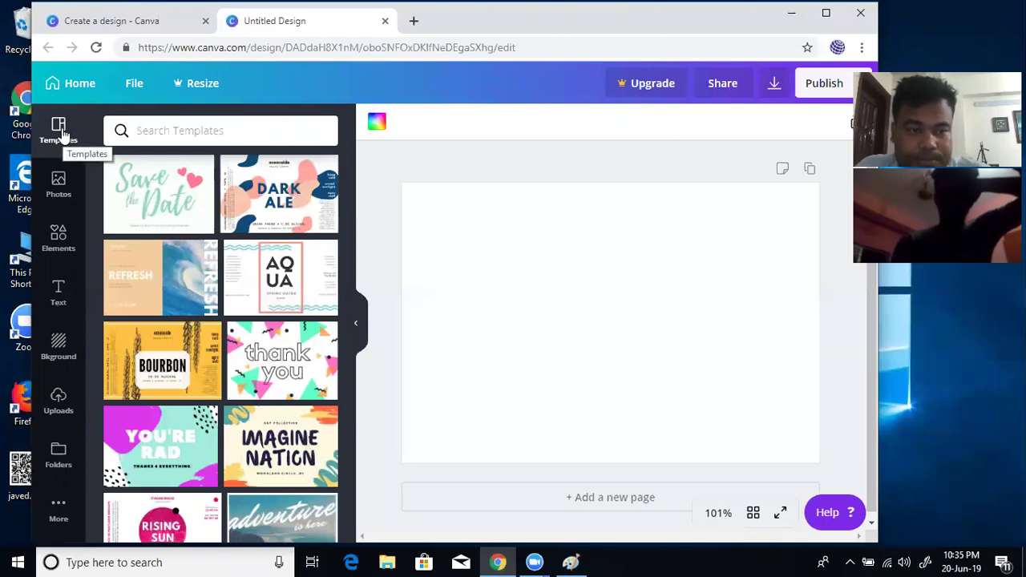
{"action": "left_click", "coordinate": [58, 186]}
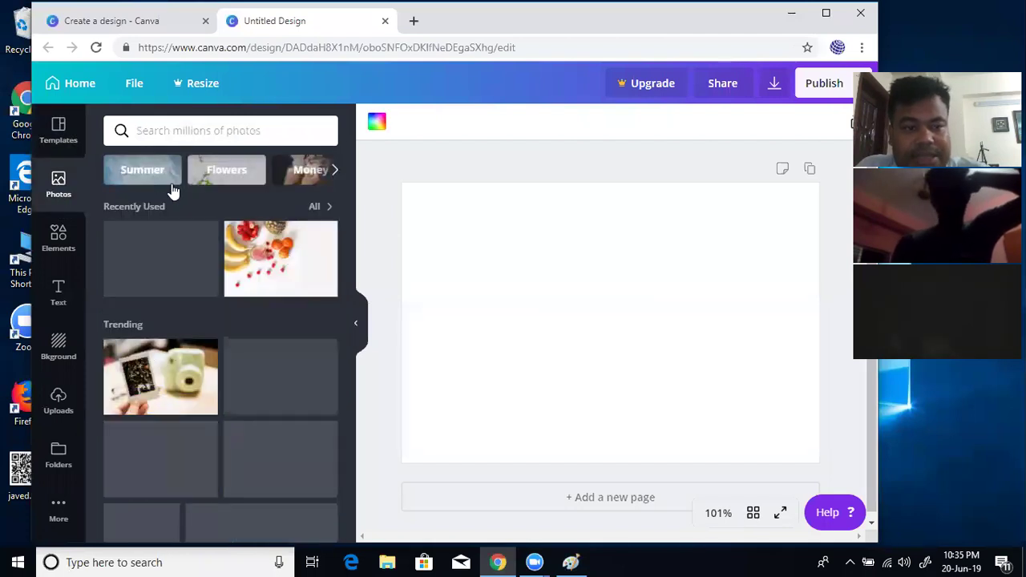
{"action": "scroll", "coordinate": [226, 343], "scroll_direction": "down", "scroll_amount": 5}
{"action": "scroll", "coordinate": [226, 343], "scroll_direction": "down", "scroll_amount": 3}
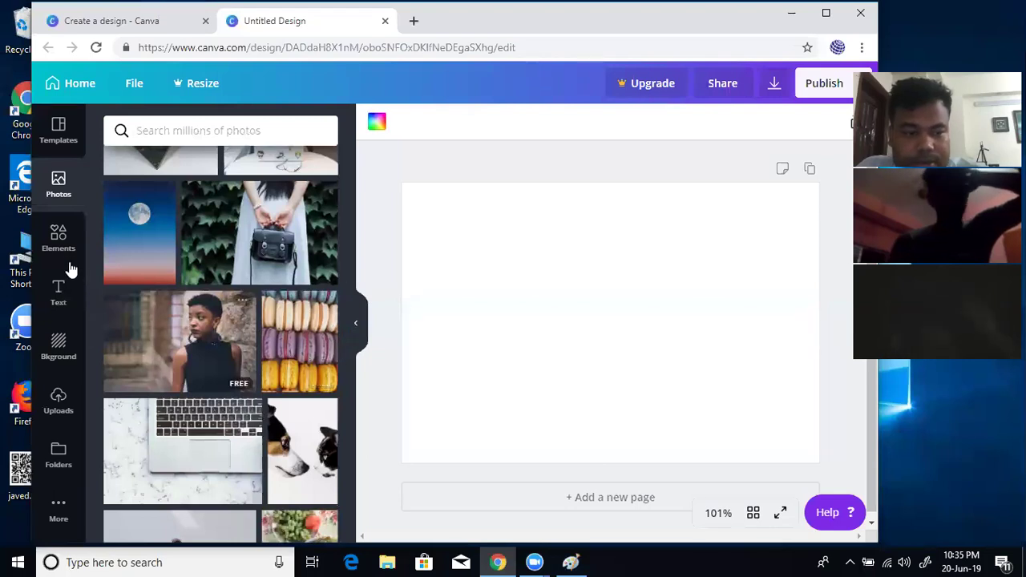
Step: Examine the categories in the elements library, from grids, charts and frames to the themed icons
{"action": "left_click", "coordinate": [62, 237]}
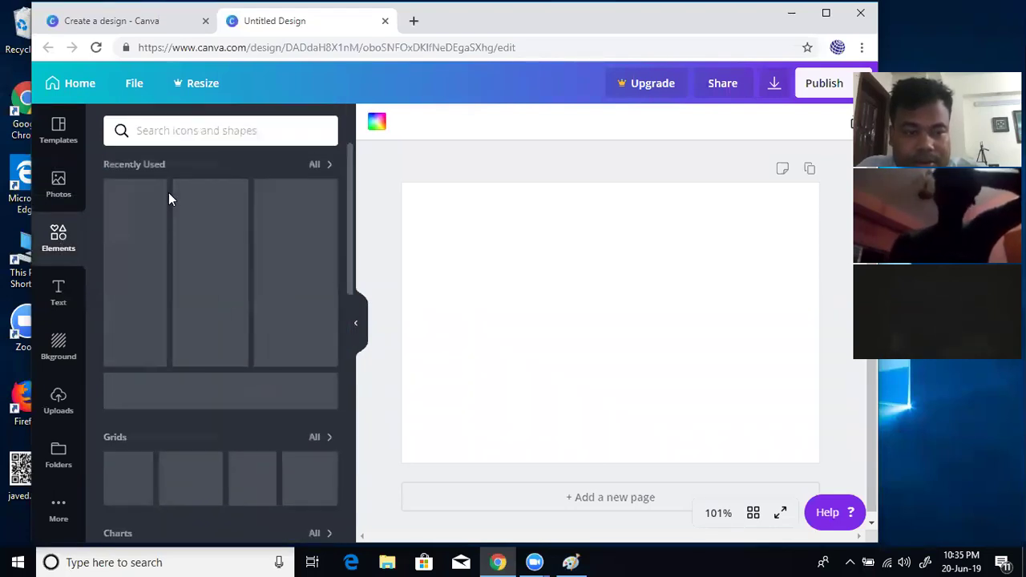
{"action": "scroll", "coordinate": [231, 388], "scroll_direction": "down", "scroll_amount": 3}
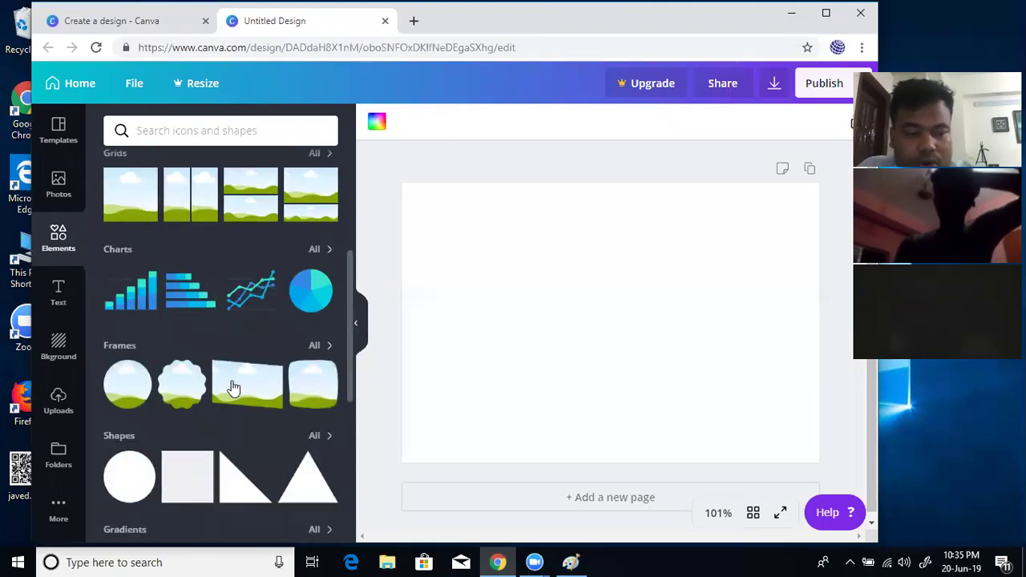
{"action": "scroll", "coordinate": [183, 439], "scroll_direction": "down", "scroll_amount": 4}
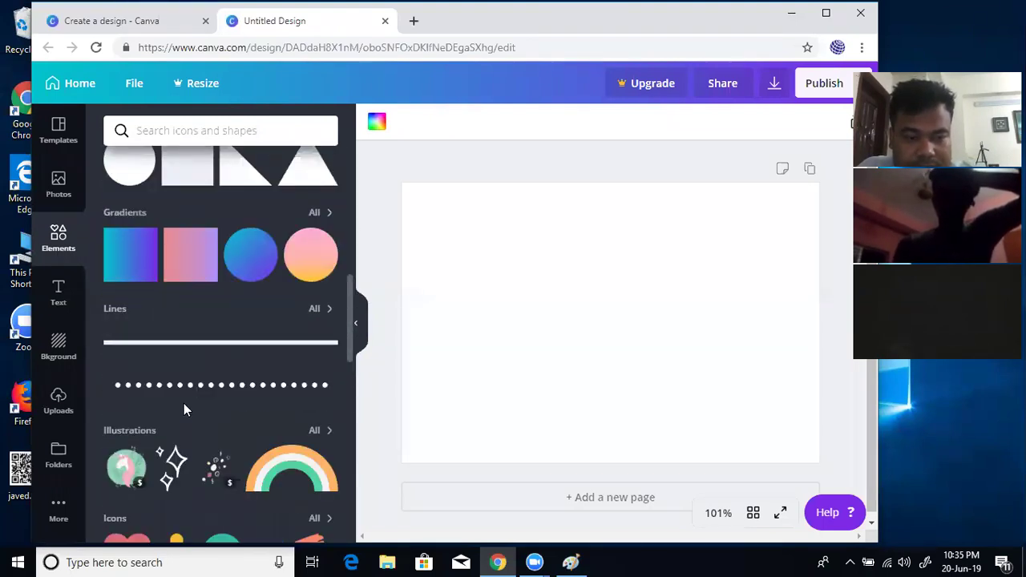
{"action": "scroll", "coordinate": [183, 408], "scroll_direction": "down", "scroll_amount": 4}
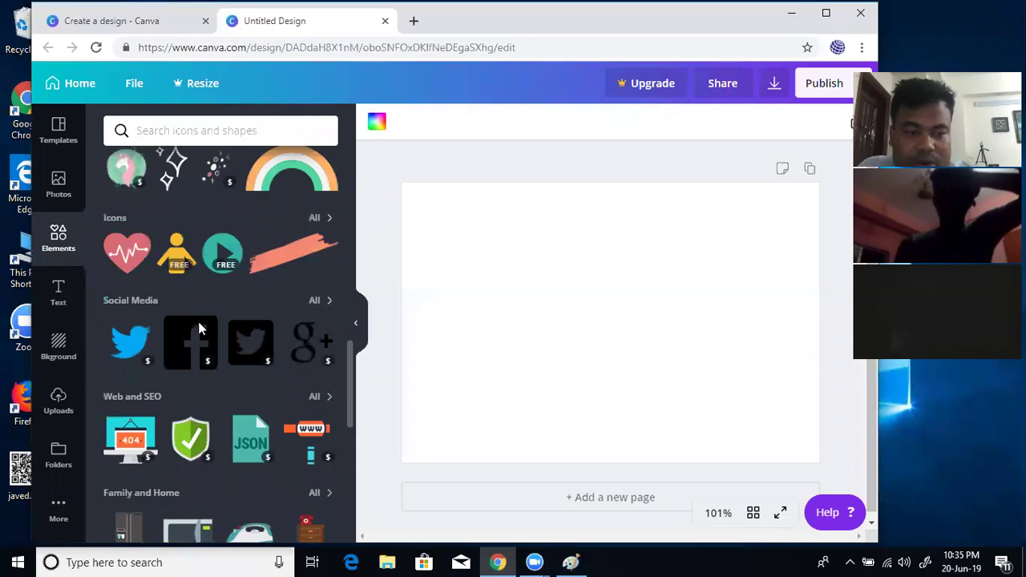
{"action": "scroll", "coordinate": [183, 413], "scroll_direction": "down", "scroll_amount": 3}
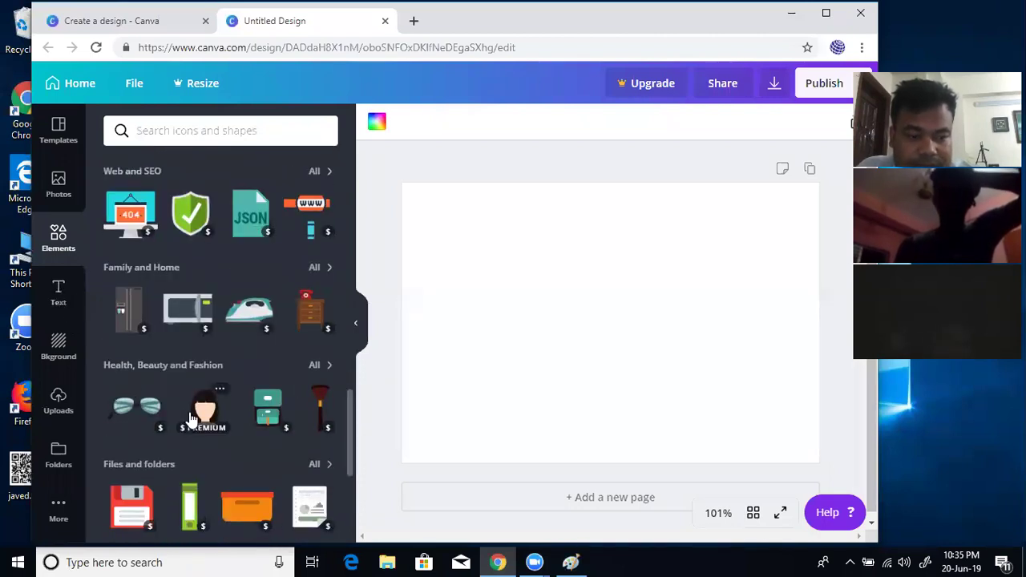
{"action": "scroll", "coordinate": [200, 413], "scroll_direction": "down", "scroll_amount": 2}
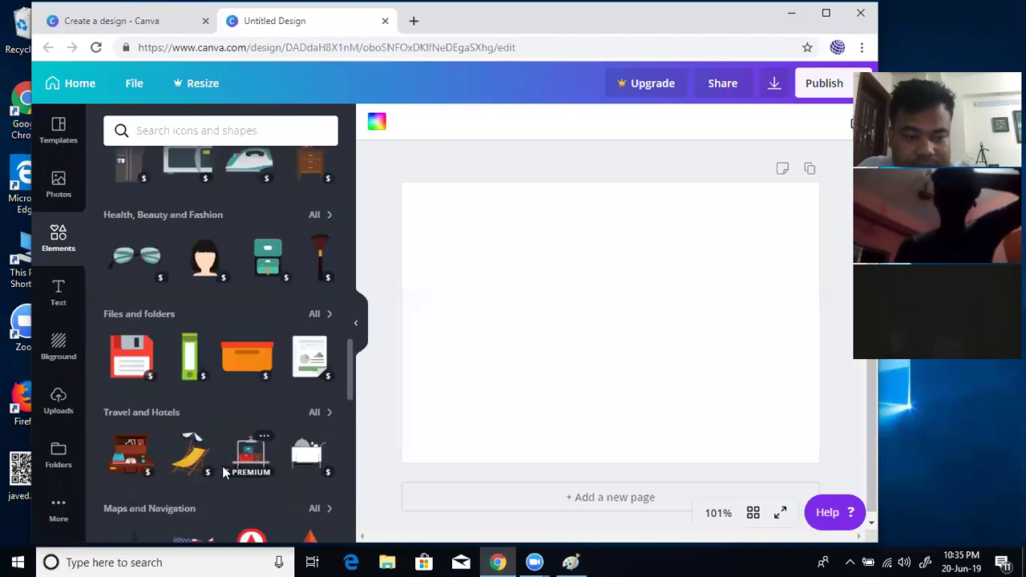
{"action": "scroll", "coordinate": [220, 466], "scroll_direction": "down", "scroll_amount": 5}
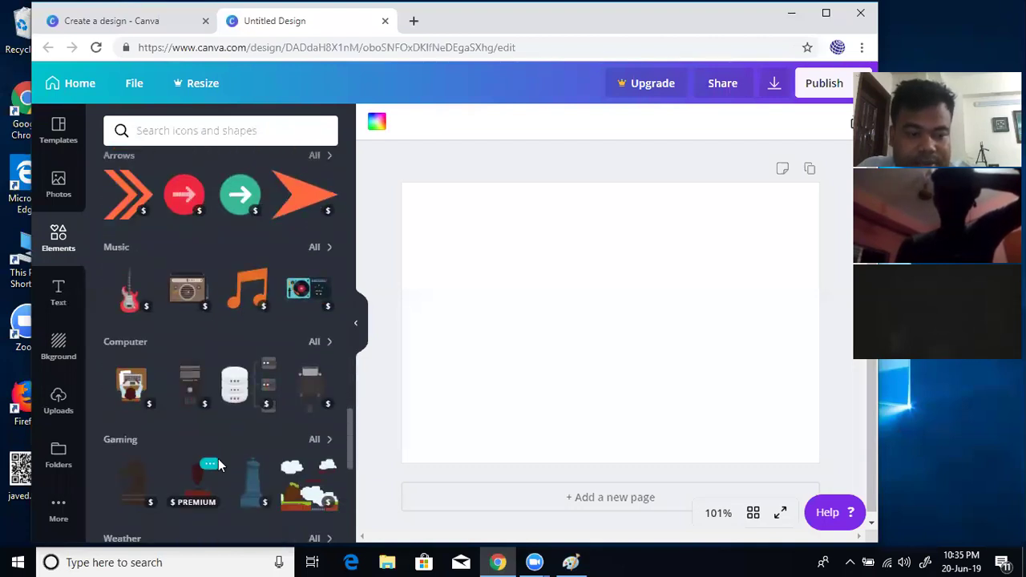
{"action": "scroll", "coordinate": [218, 459], "scroll_direction": "up", "scroll_amount": 5}
Step: Review the text styles, backgrounds and uploaded images, and revisit the templates, photos and elements
{"action": "left_click", "coordinate": [58, 292]}
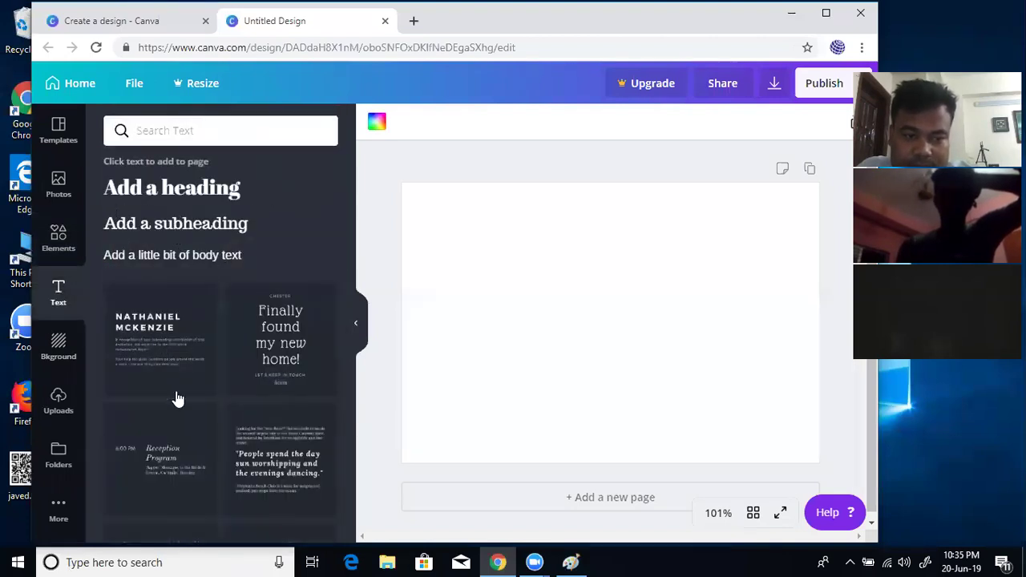
{"action": "left_click", "coordinate": [54, 347]}
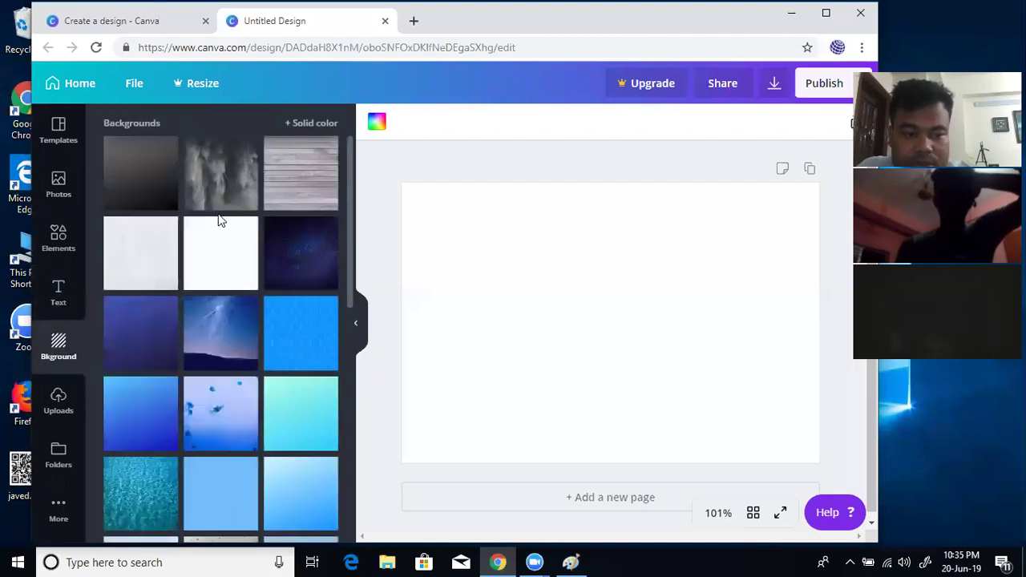
{"action": "left_click", "coordinate": [57, 399]}
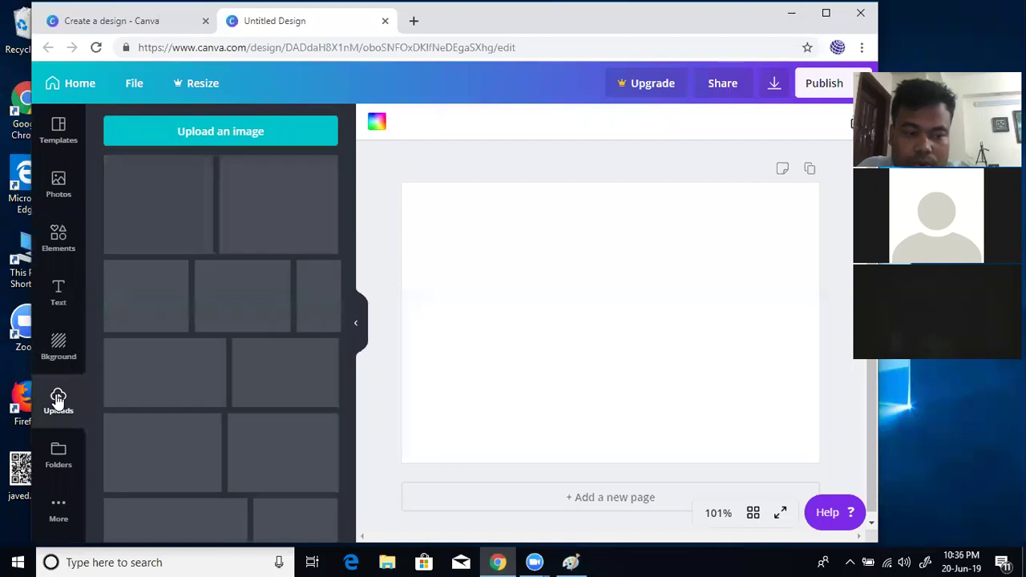
{"action": "left_click", "coordinate": [57, 132]}
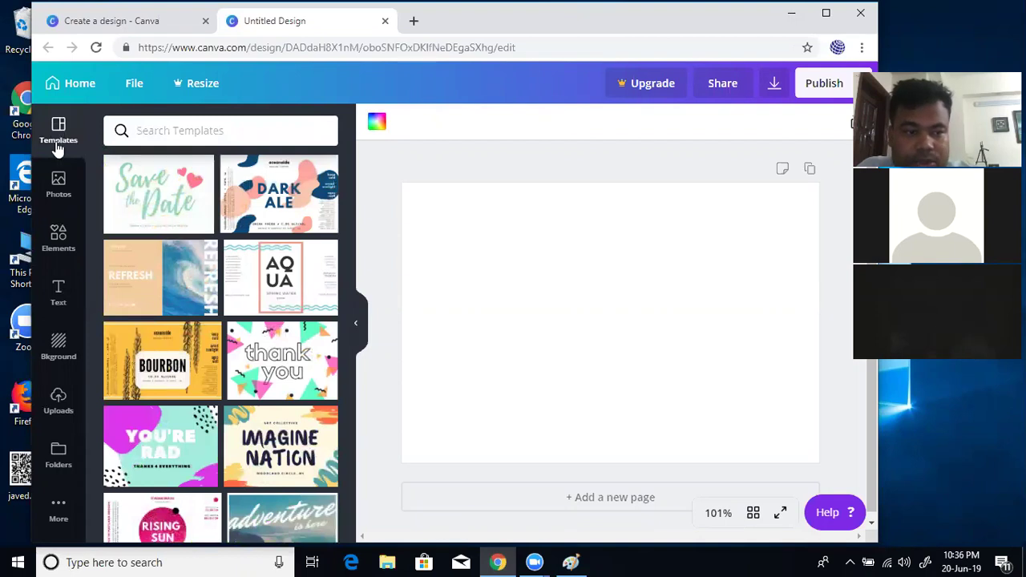
{"action": "left_click", "coordinate": [60, 185]}
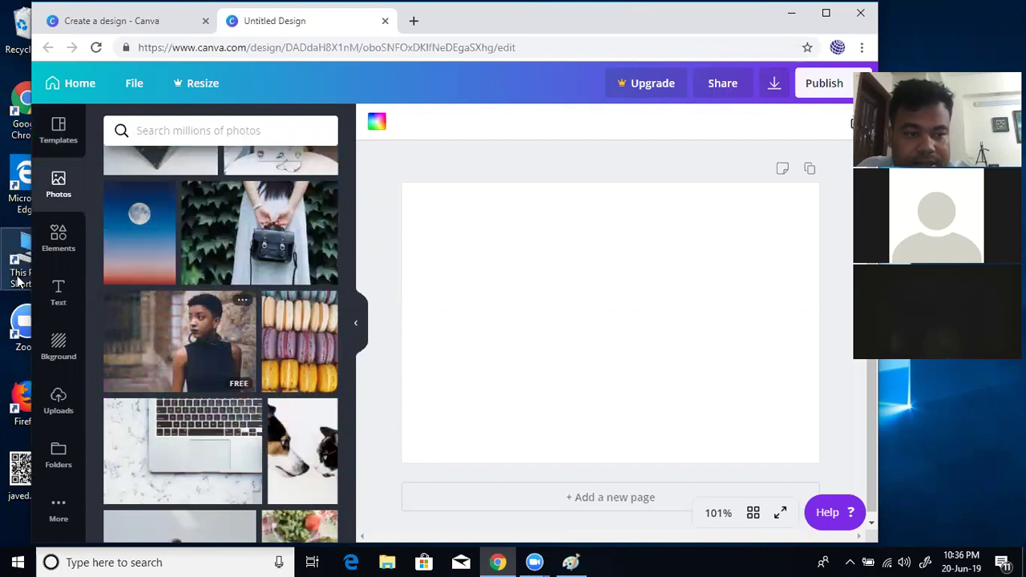
{"action": "left_click", "coordinate": [178, 132]}
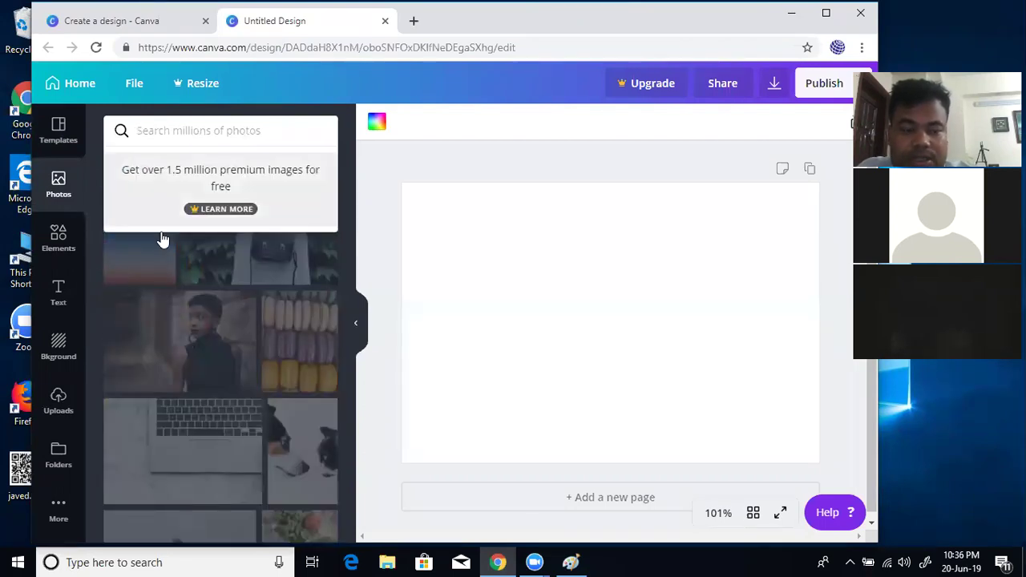
{"action": "left_click", "coordinate": [57, 193]}
{"action": "left_click", "coordinate": [59, 239]}
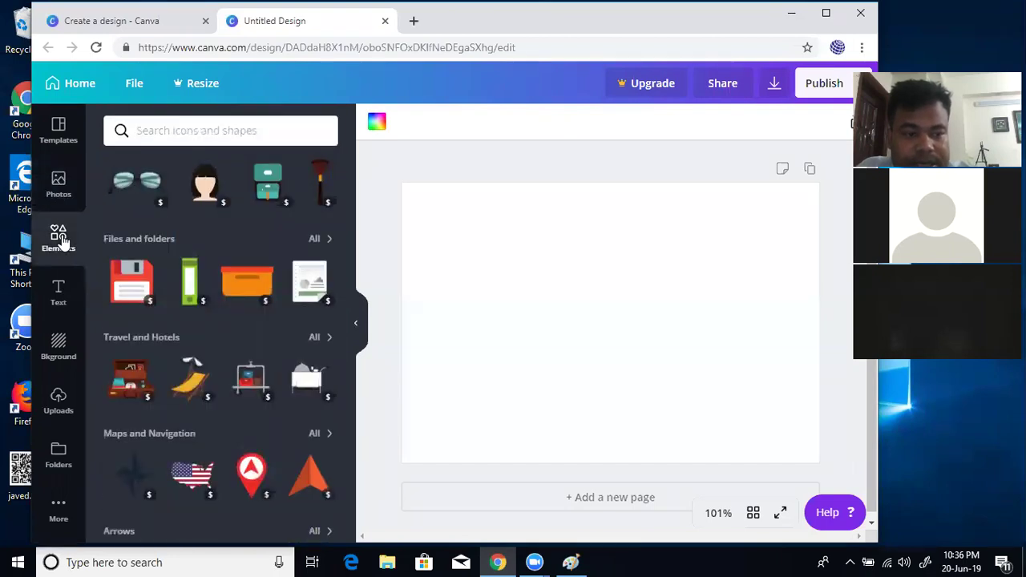
{"action": "left_click", "coordinate": [58, 295]}
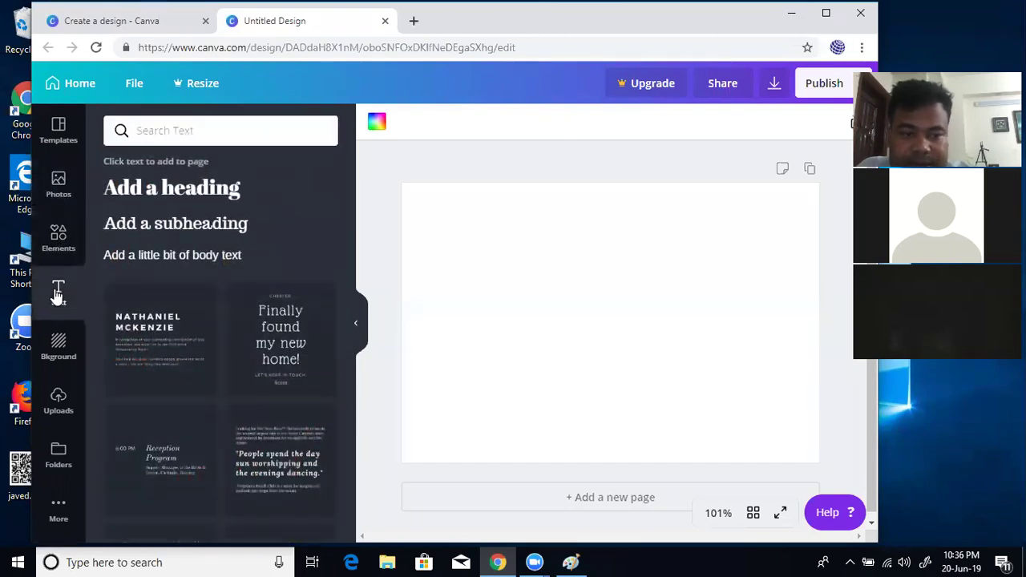
{"action": "left_click", "coordinate": [64, 345]}
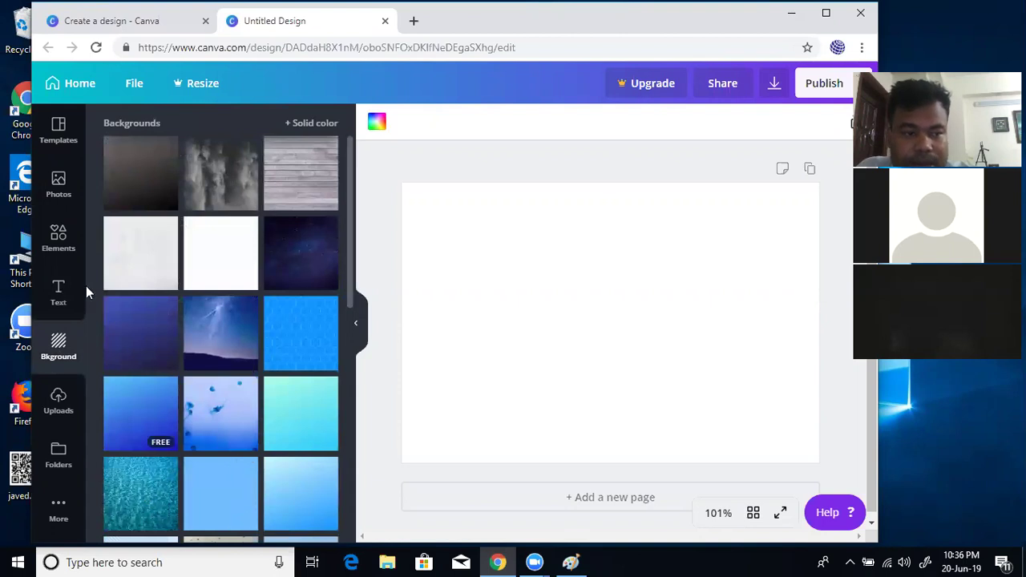
Step: Search the photo library for "data entry"
{"action": "left_click", "coordinate": [58, 180]}
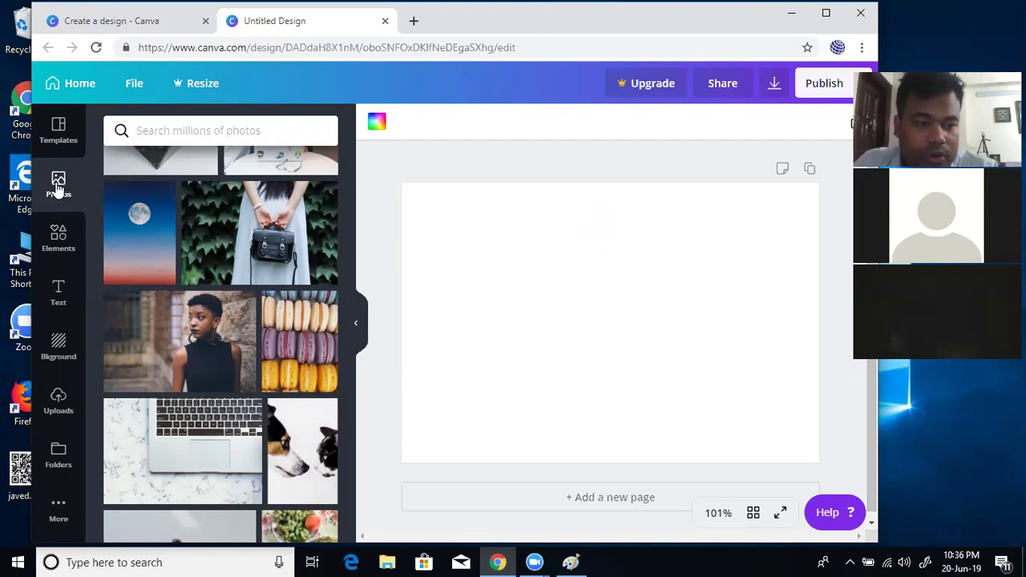
{"action": "scroll", "coordinate": [295, 313], "scroll_direction": "down", "scroll_amount": 5}
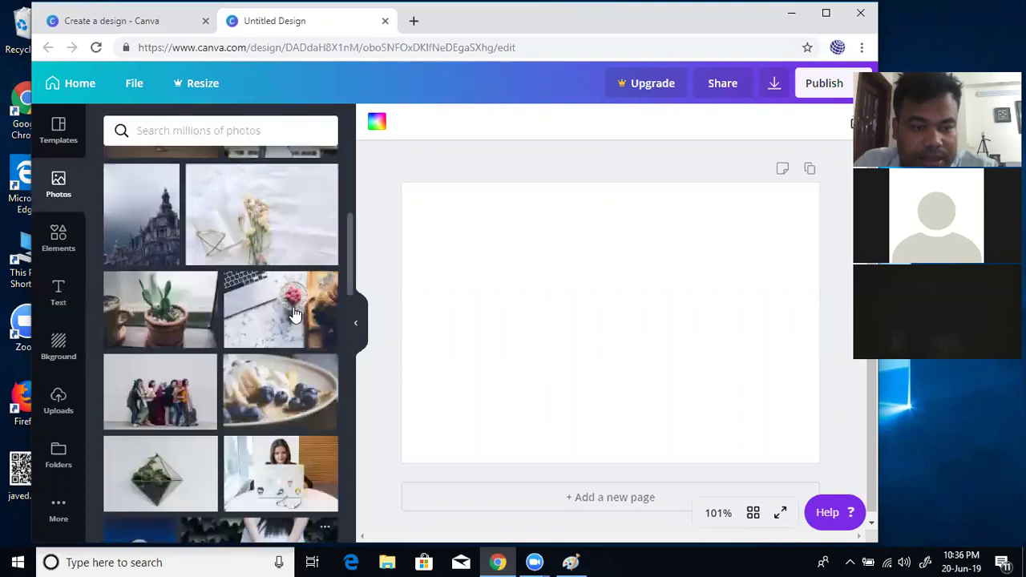
{"action": "left_click", "coordinate": [246, 131]}
{"action": "type", "text": "s"}
{"action": "key", "text": "BackSpace"}
{"action": "type", "text": "dat"}
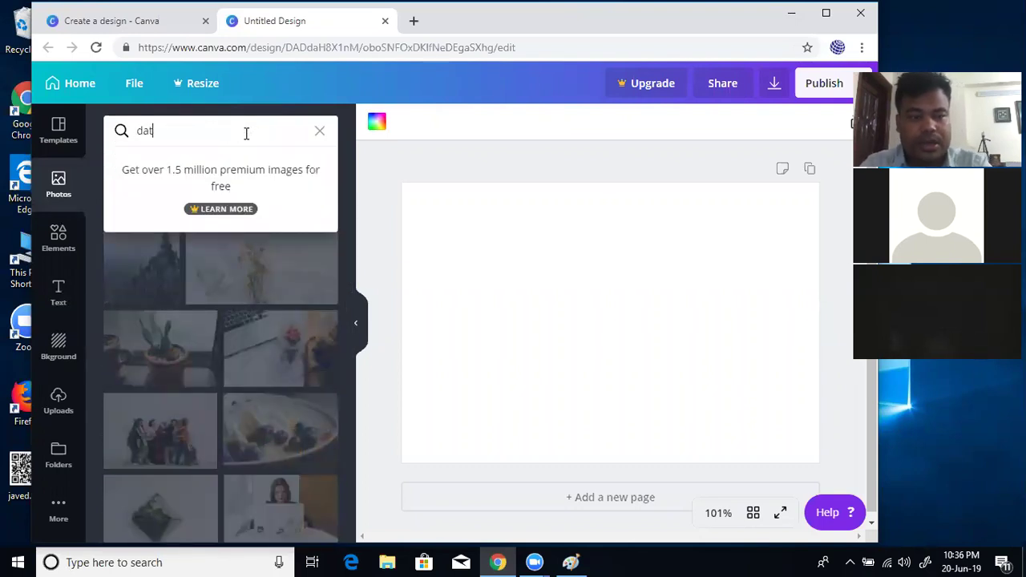
{"action": "type", "text": "a entry"}
{"action": "key", "text": "Return"}
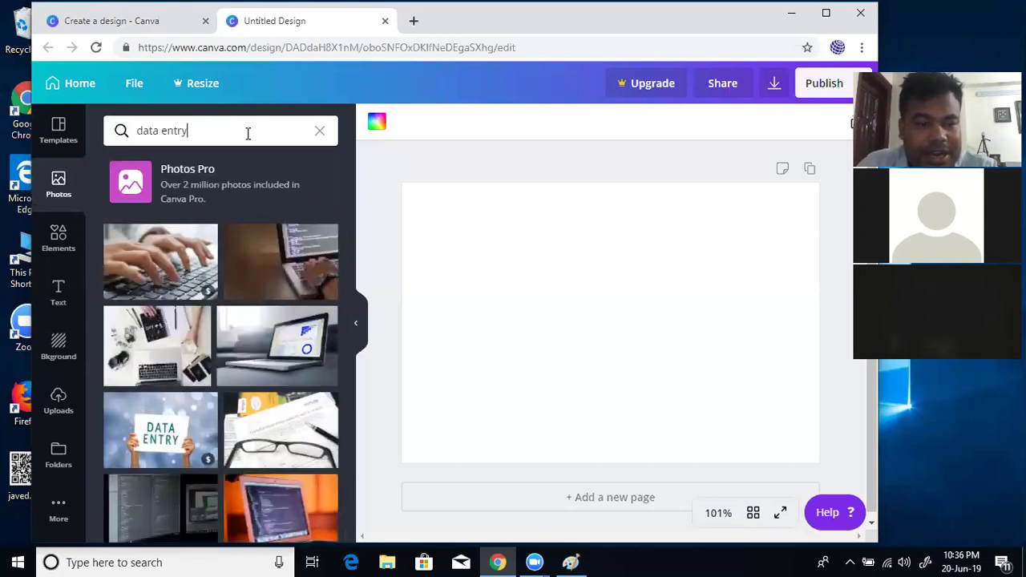
Step: Add the photo of hands typing on a black keyboard and enlarge it to about 584 × 386 px to cover the page
{"action": "scroll", "coordinate": [233, 371], "scroll_direction": "down", "scroll_amount": 3}
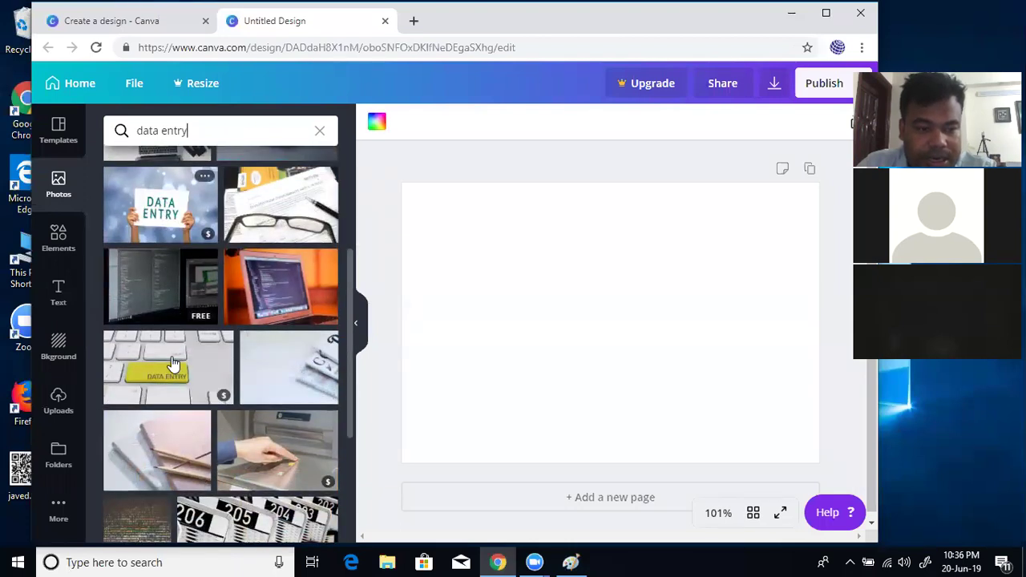
{"action": "scroll", "coordinate": [311, 381], "scroll_direction": "down", "scroll_amount": 3}
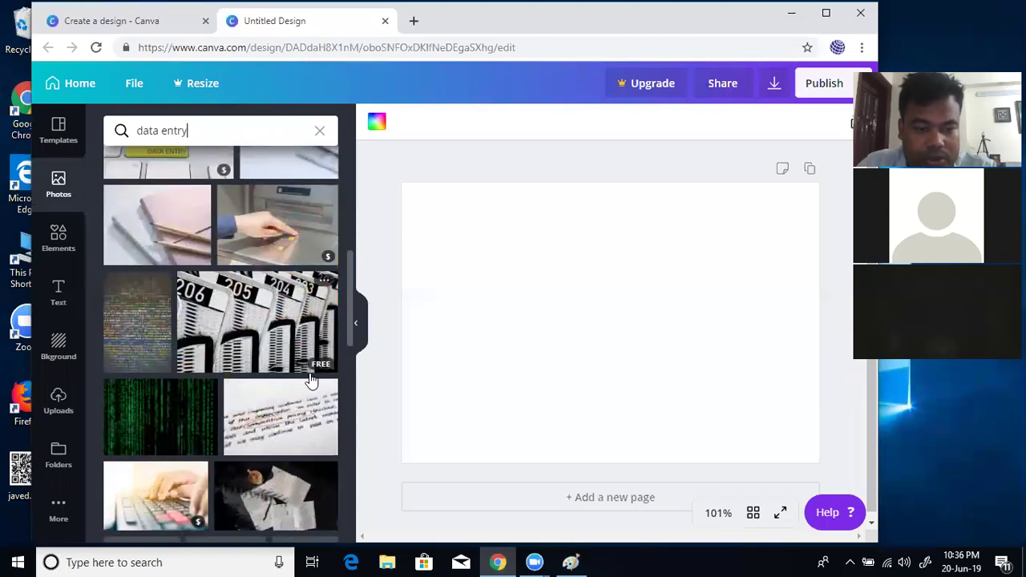
{"action": "scroll", "coordinate": [307, 373], "scroll_direction": "down", "scroll_amount": 3}
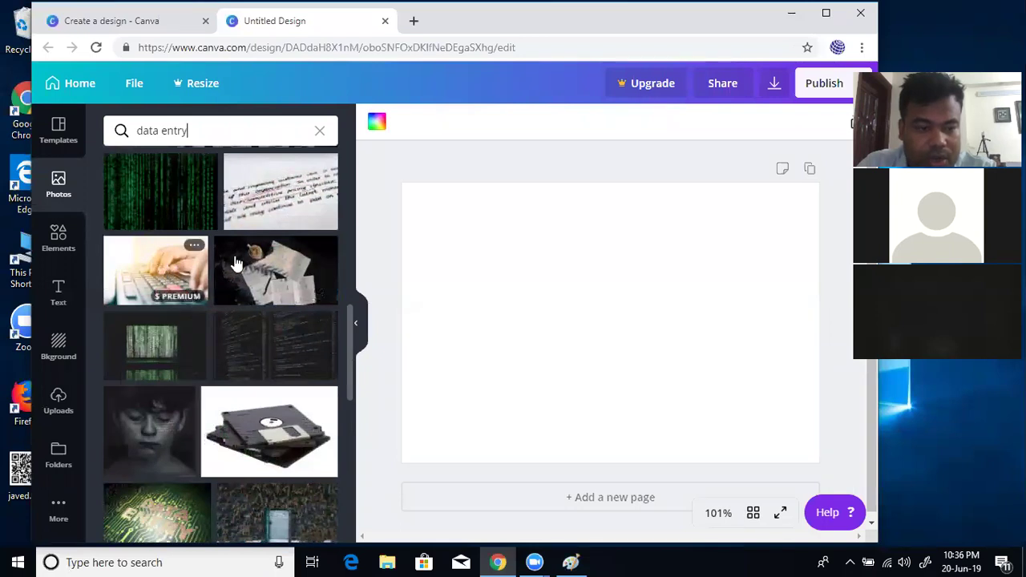
{"action": "scroll", "coordinate": [241, 258], "scroll_direction": "up", "scroll_amount": 10}
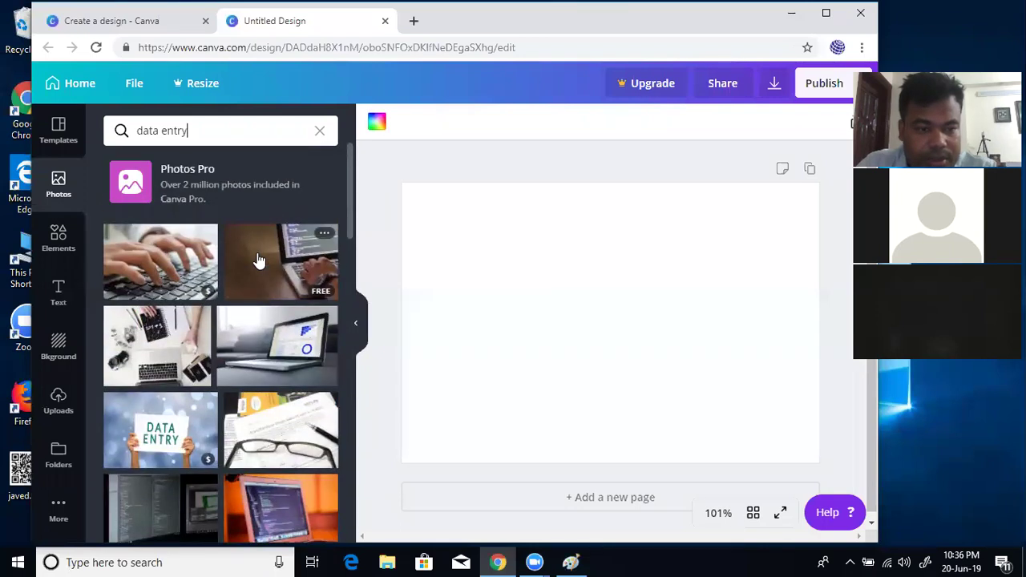
{"action": "left_click", "coordinate": [138, 257]}
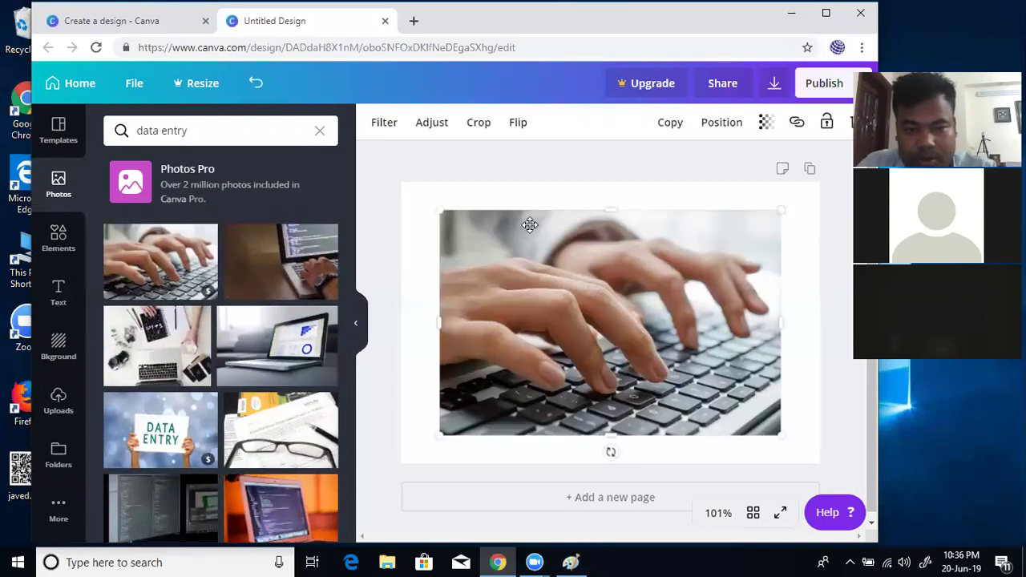
{"action": "left_click_drag", "start_coordinate": [439, 209], "coordinate": [396, 182]}
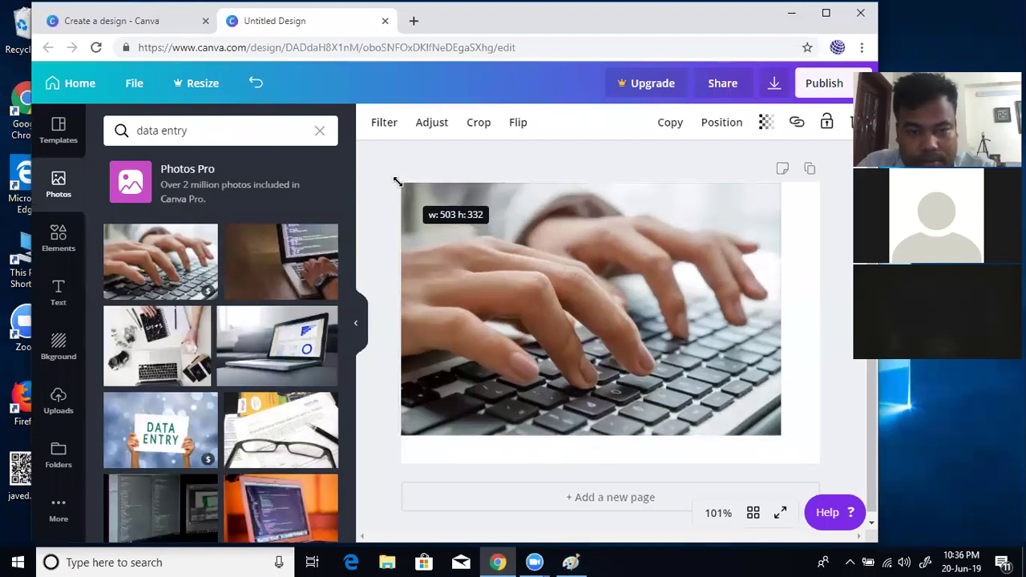
{"action": "left_click_drag", "start_coordinate": [785, 437], "coordinate": [838, 481]}
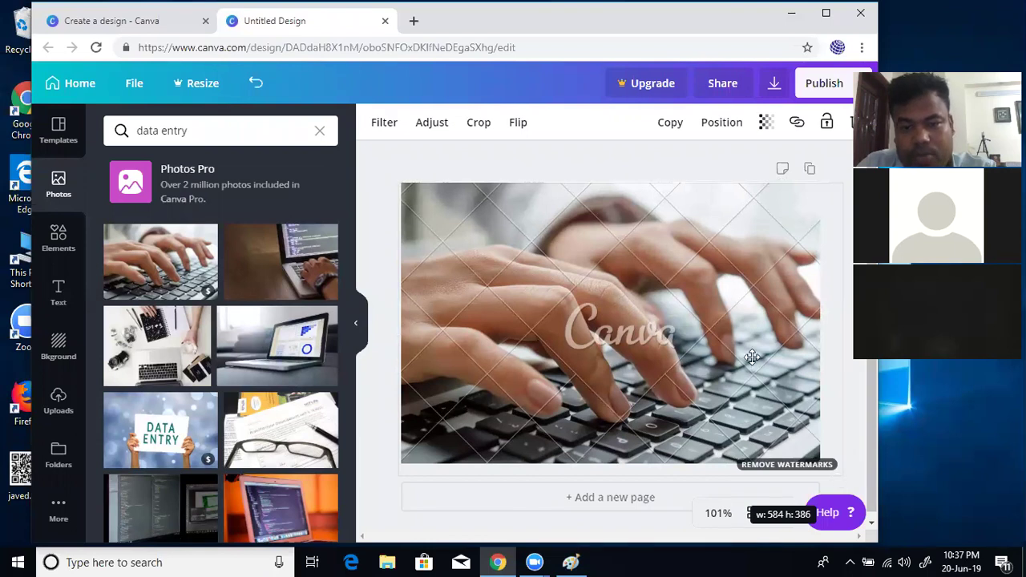
{"action": "mouse_move", "coordinate": [727, 345]}
{"action": "left_mouse_down"}
{"action": "mouse_move", "coordinate": [682, 332]}
{"action": "mouse_move", "coordinate": [714, 333]}
{"action": "left_mouse_up"}
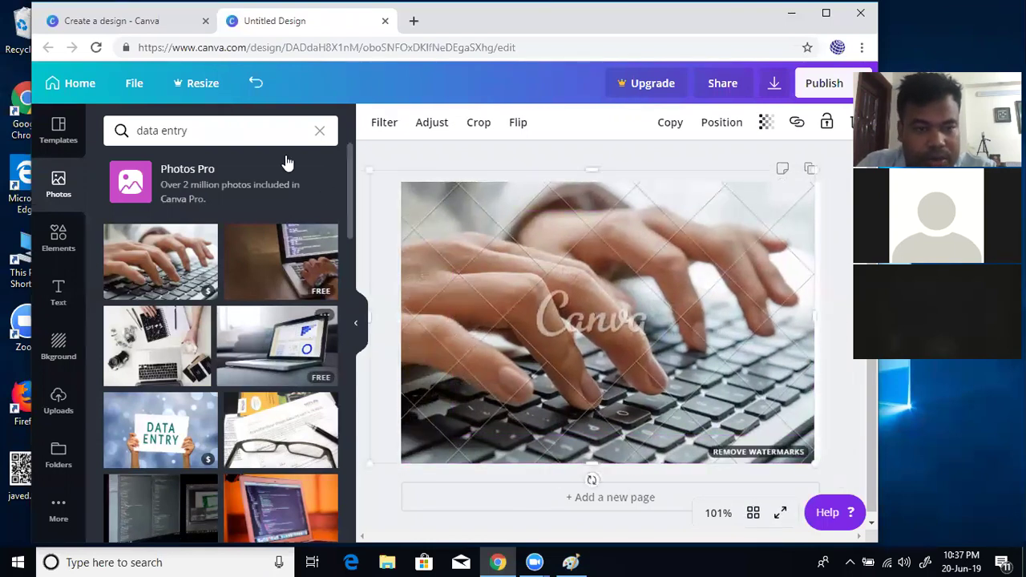
Step: Undo the repositioning, resizing and insertion of the typing hands photo, back to an empty page
{"action": "left_click", "coordinate": [257, 83]}
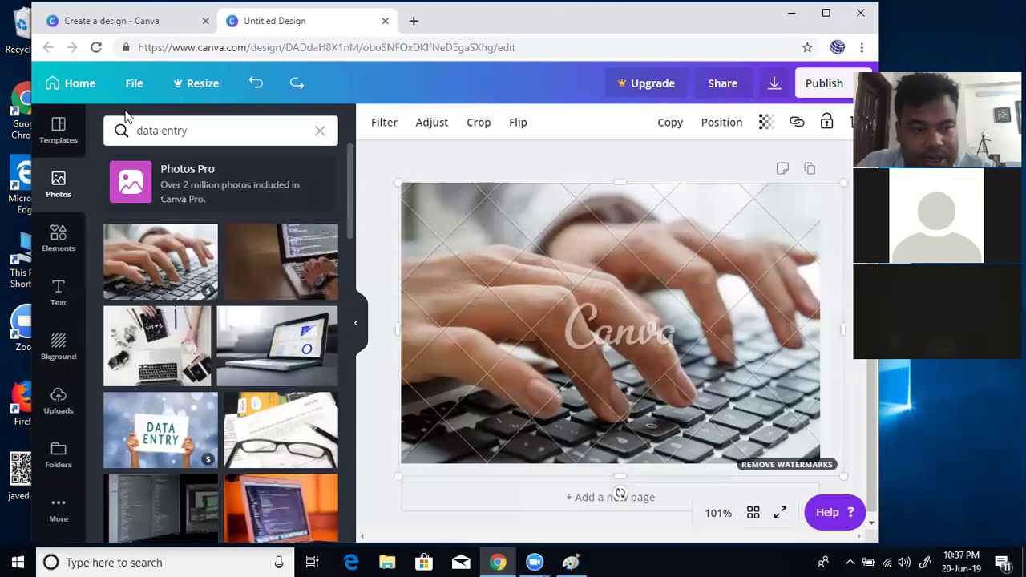
{"action": "left_click", "coordinate": [255, 84]}
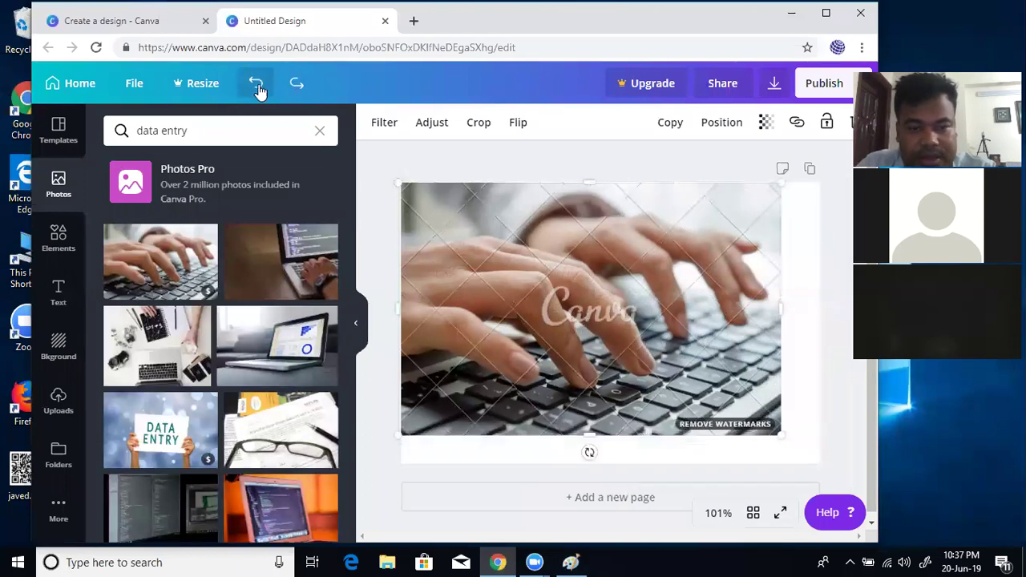
{"action": "left_click", "coordinate": [256, 85]}
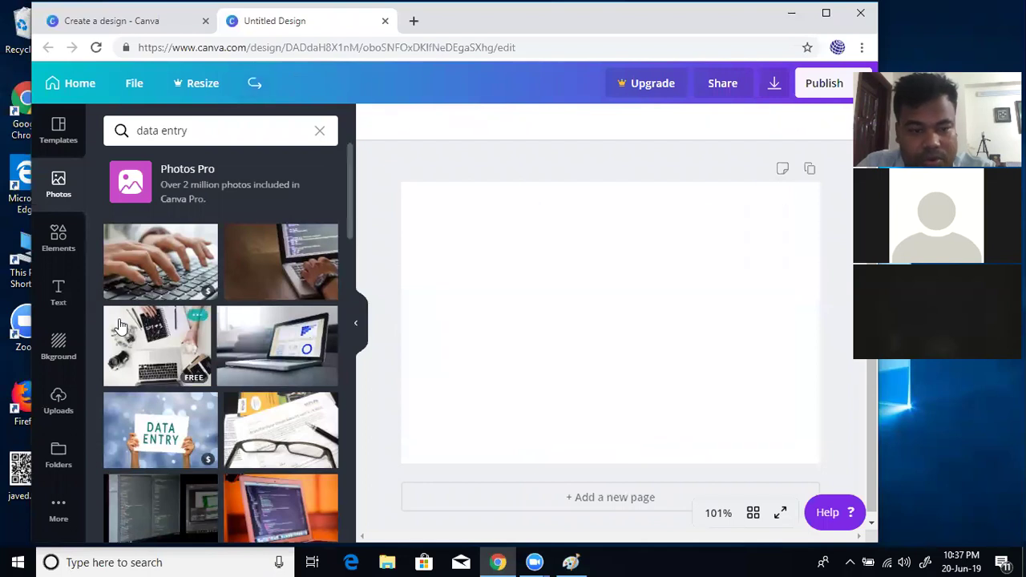
Step: Try the keyboard photo with the yellow DATA ENTRY key on the page and undo its insertion
{"action": "scroll", "coordinate": [268, 357], "scroll_direction": "down", "scroll_amount": 3}
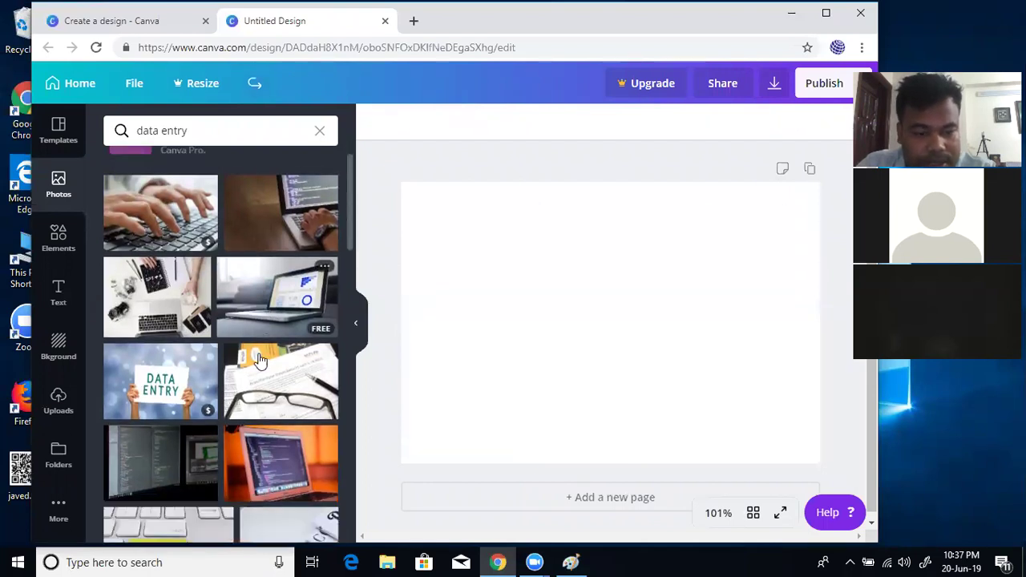
{"action": "left_click", "coordinate": [172, 364]}
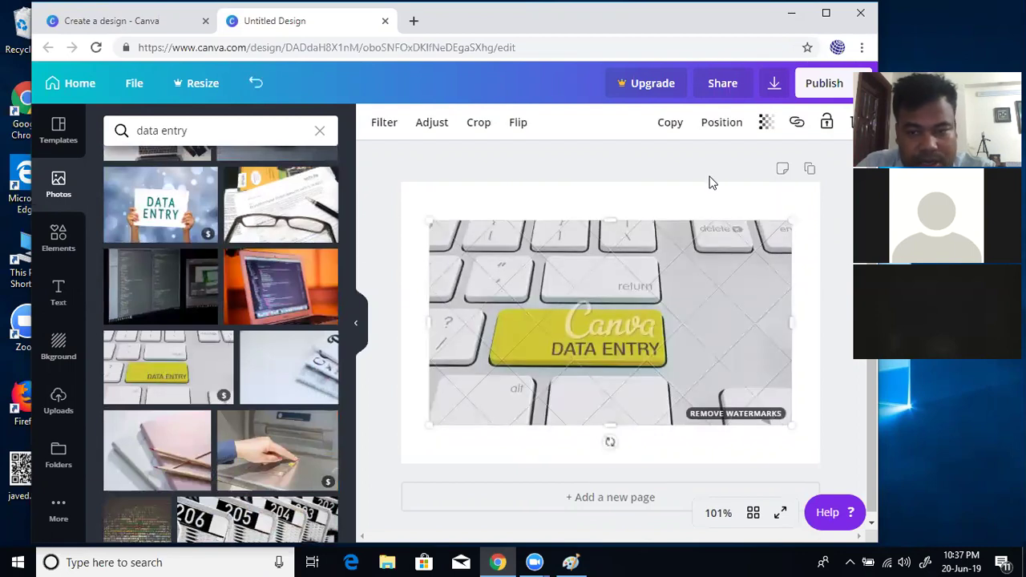
{"action": "left_click", "coordinate": [254, 82]}
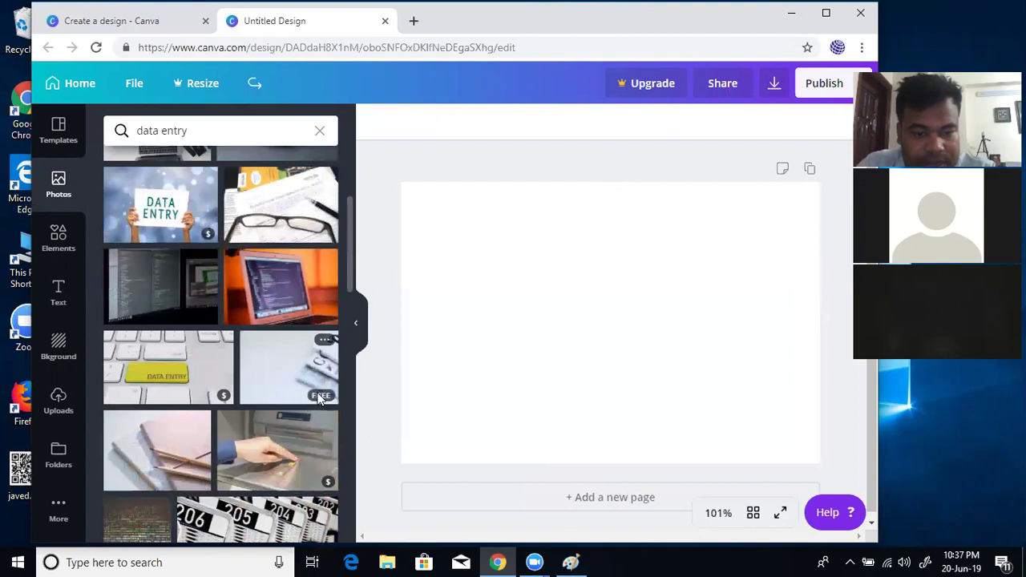
Step: Look through the remaining "data entry" photo results, comparing the free and premium pictures
{"action": "scroll", "coordinate": [293, 375], "scroll_direction": "down", "scroll_amount": 2}
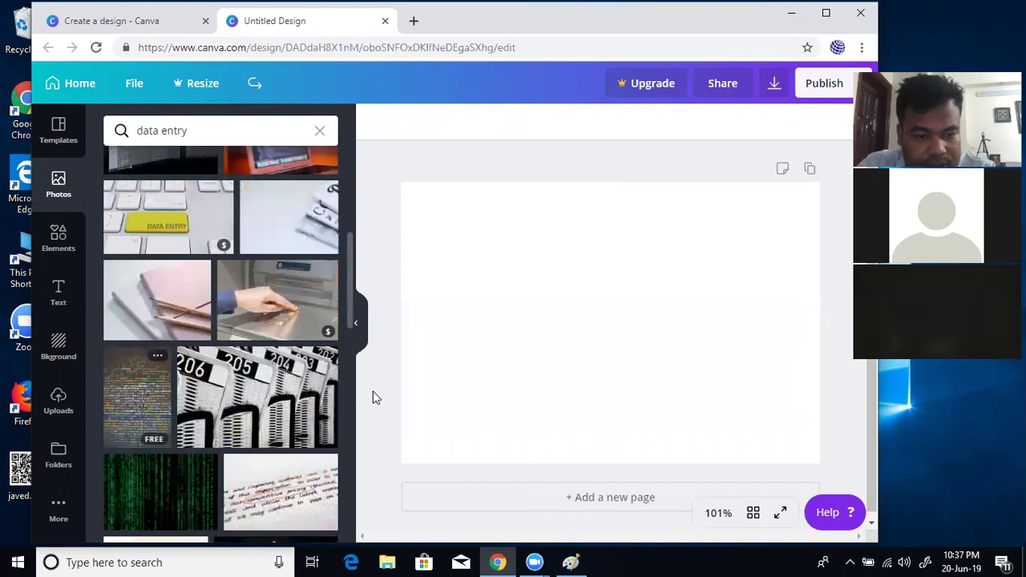
{"action": "scroll", "coordinate": [251, 387], "scroll_direction": "down", "scroll_amount": 3}
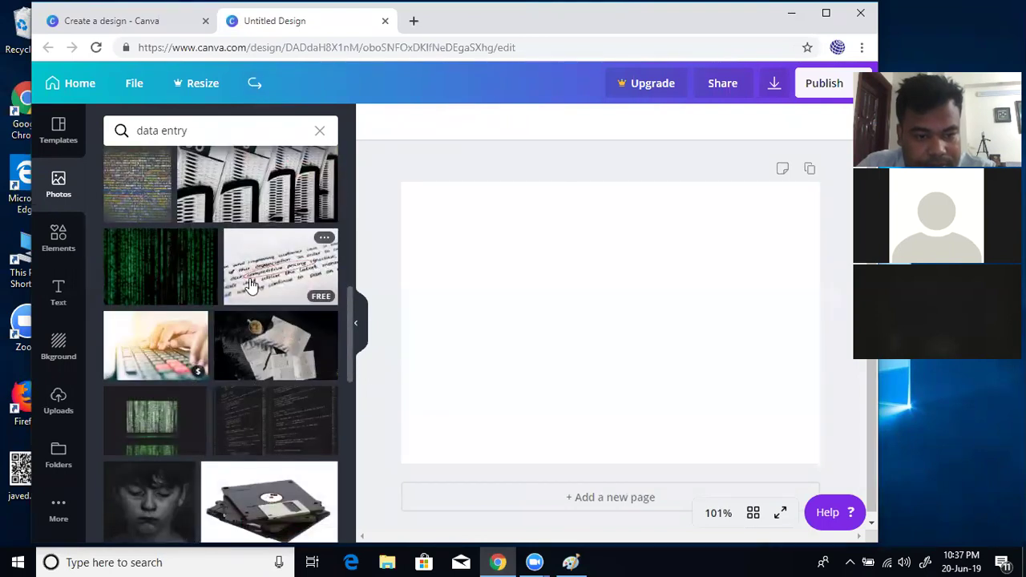
{"action": "scroll", "coordinate": [293, 363], "scroll_direction": "down", "scroll_amount": 6}
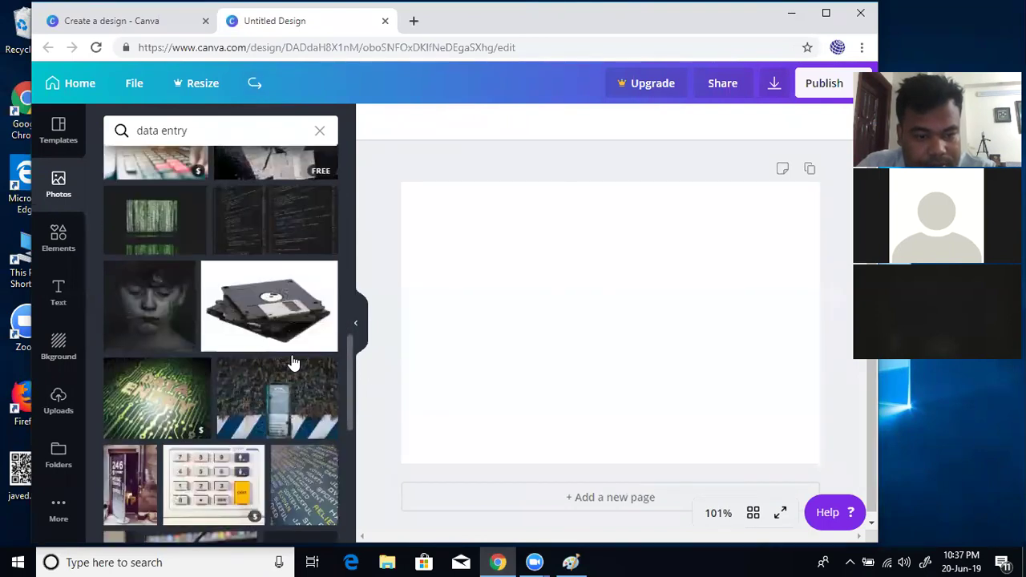
{"action": "scroll", "coordinate": [290, 362], "scroll_direction": "down", "scroll_amount": 3}
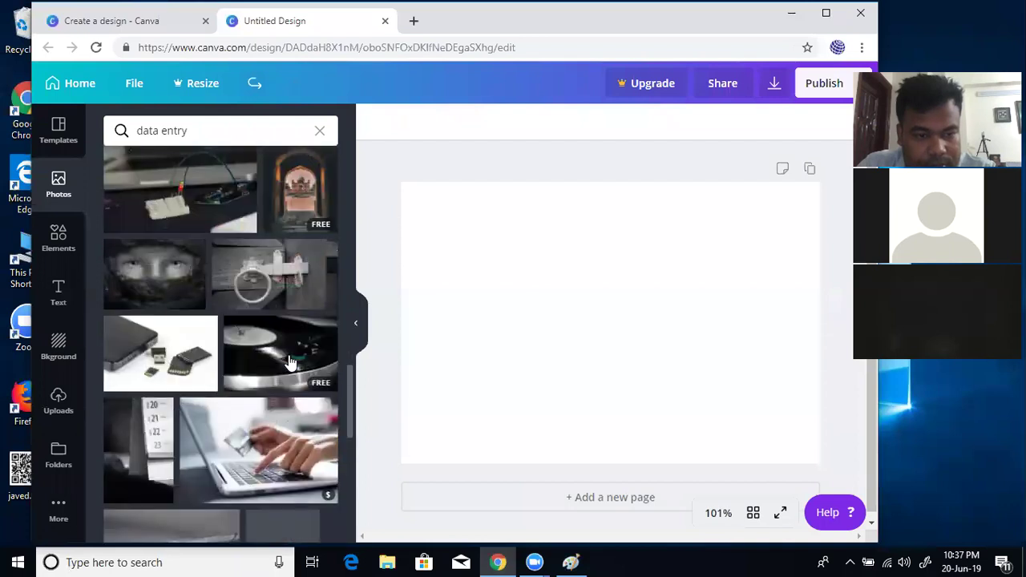
{"action": "scroll", "coordinate": [249, 469], "scroll_direction": "down", "scroll_amount": 4}
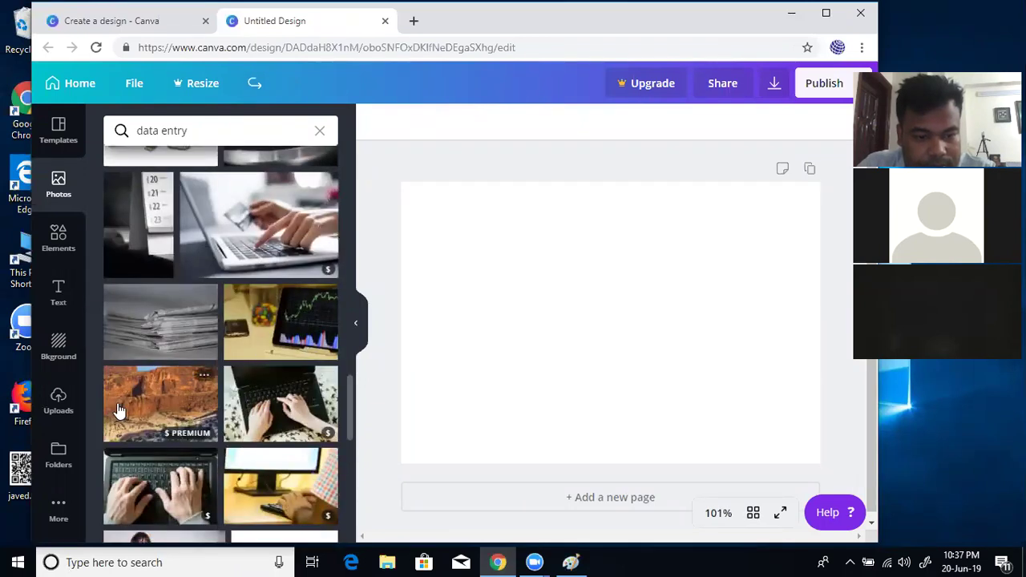
{"action": "scroll", "coordinate": [148, 318], "scroll_direction": "down", "scroll_amount": 6}
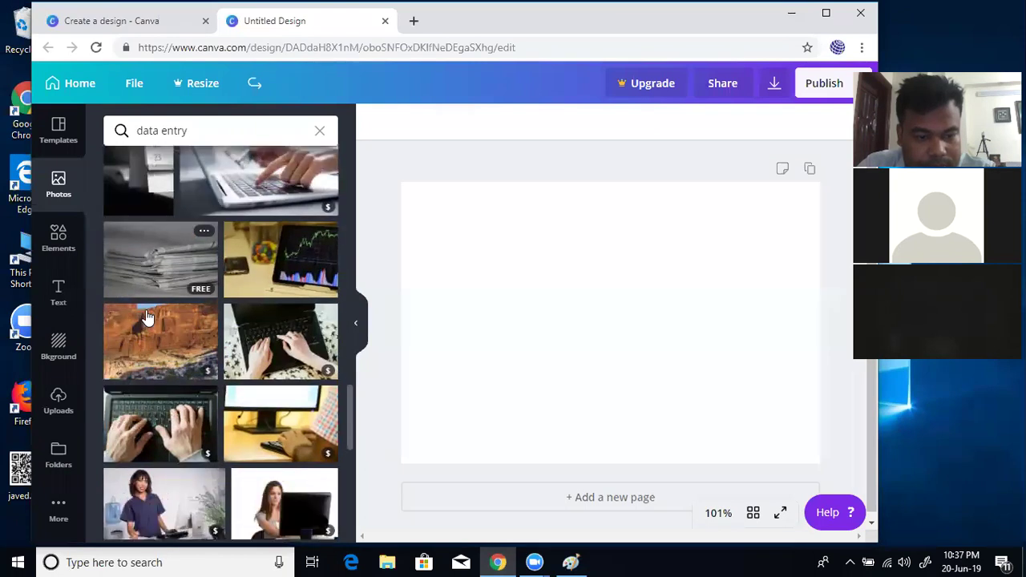
{"action": "scroll", "coordinate": [144, 337], "scroll_direction": "up", "scroll_amount": 4}
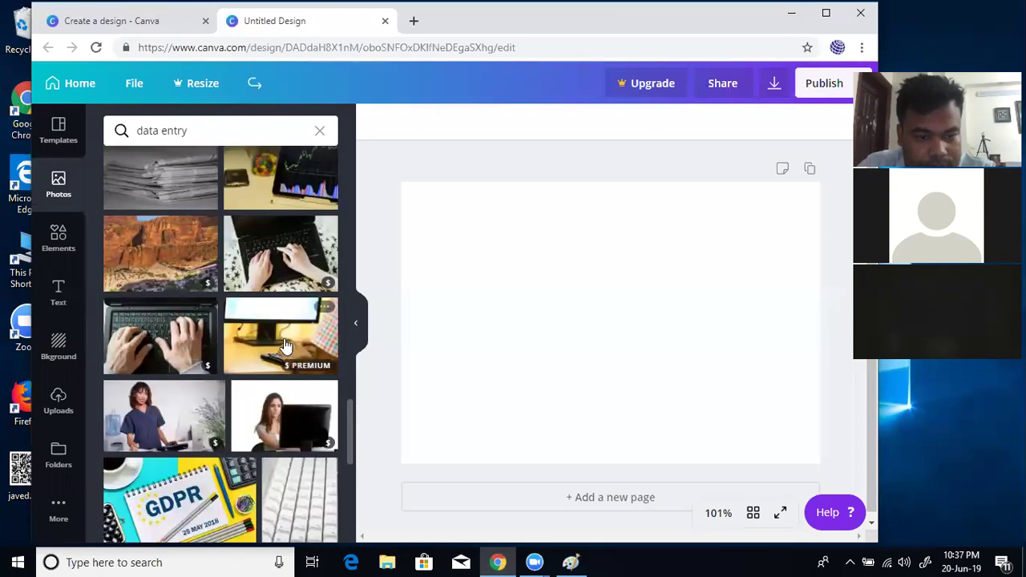
{"action": "scroll", "coordinate": [285, 345], "scroll_direction": "down", "scroll_amount": 4}
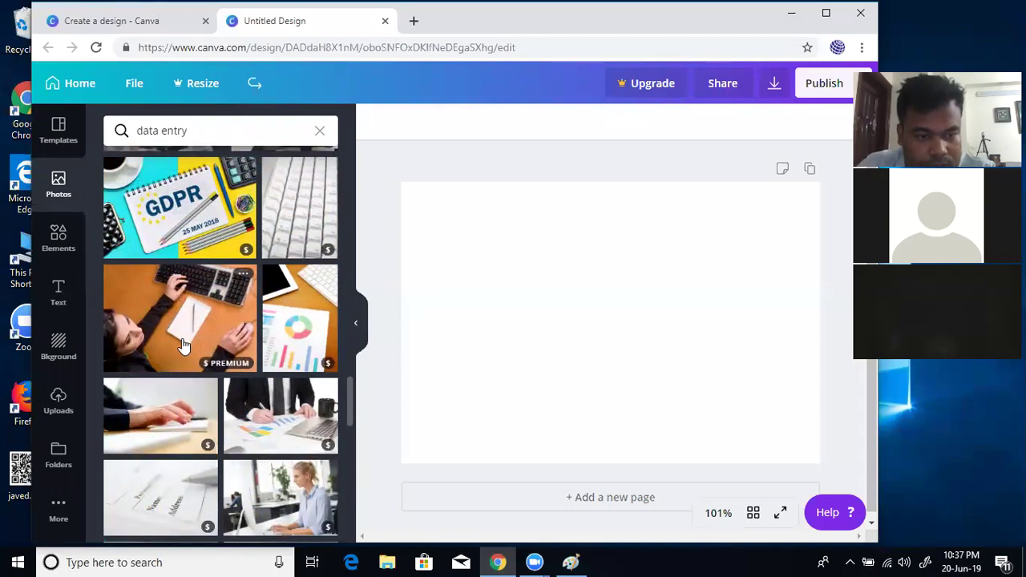
{"action": "scroll", "coordinate": [176, 332], "scroll_direction": "down", "scroll_amount": 3}
{"action": "scroll", "coordinate": [168, 323], "scroll_direction": "down", "scroll_amount": 6}
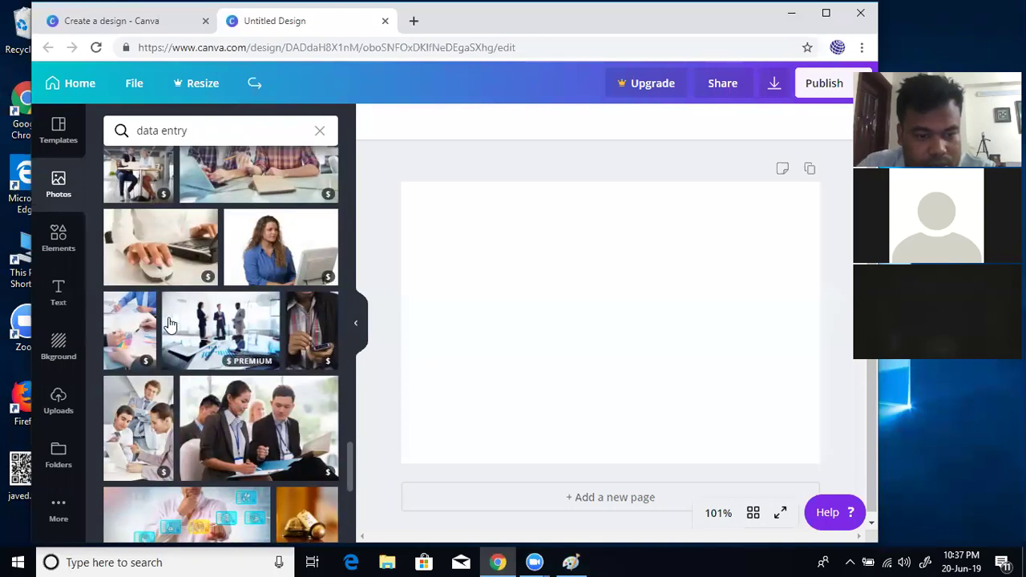
{"action": "scroll", "coordinate": [169, 323], "scroll_direction": "up", "scroll_amount": 2}
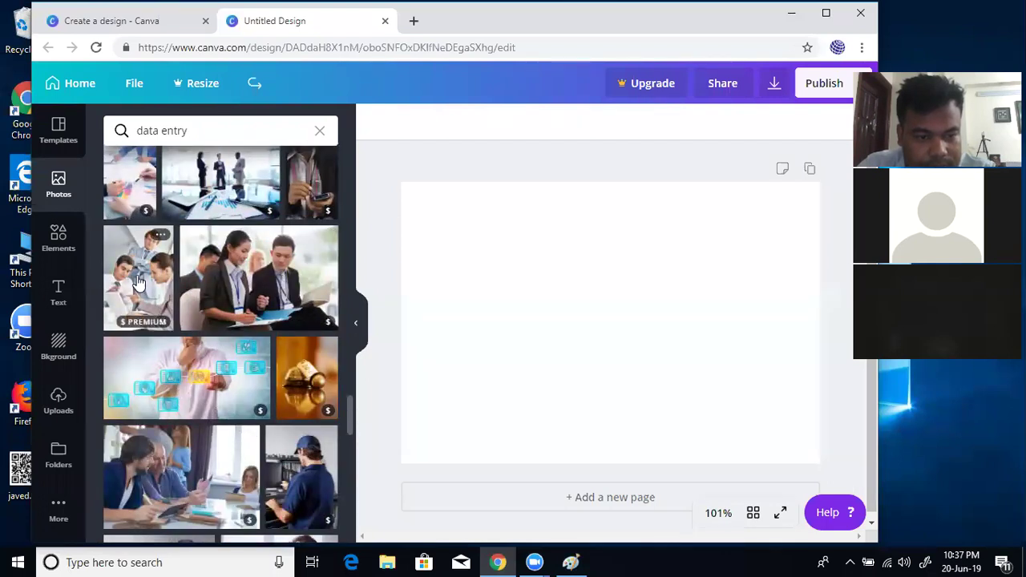
{"action": "scroll", "coordinate": [244, 341], "scroll_direction": "down", "scroll_amount": 4}
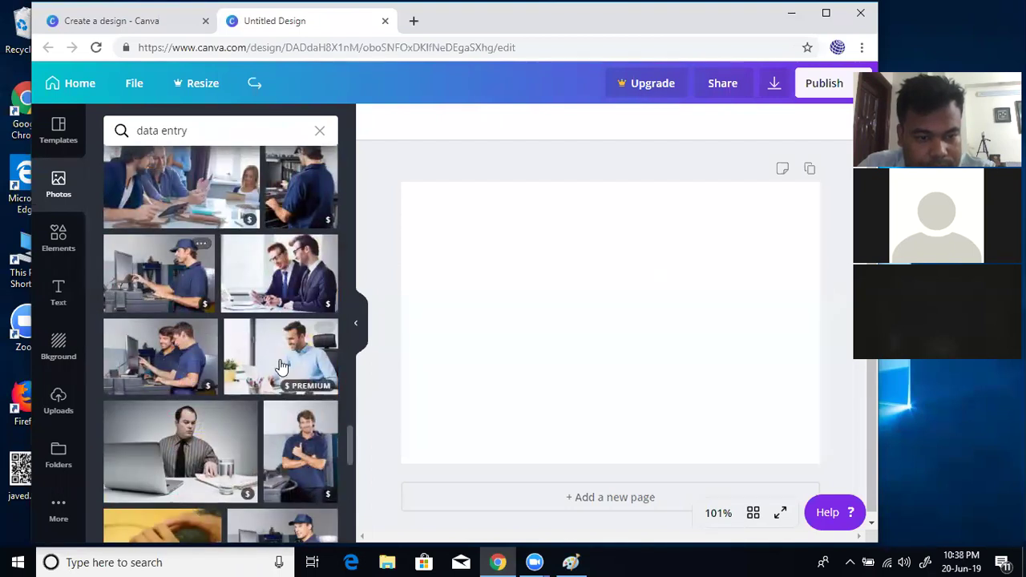
{"action": "scroll", "coordinate": [281, 366], "scroll_direction": "down", "scroll_amount": 5}
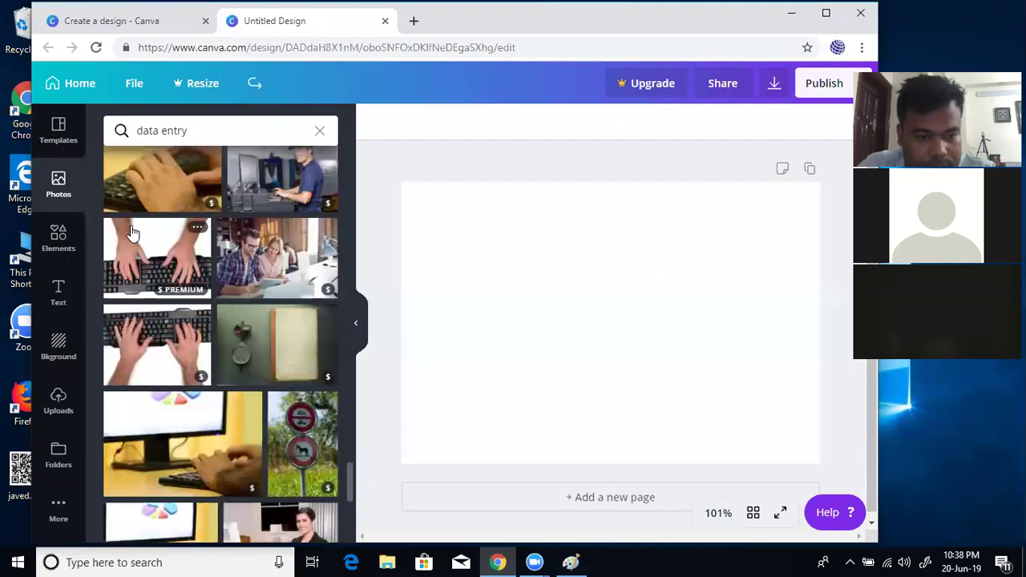
{"action": "scroll", "coordinate": [260, 346], "scroll_direction": "down", "scroll_amount": 5}
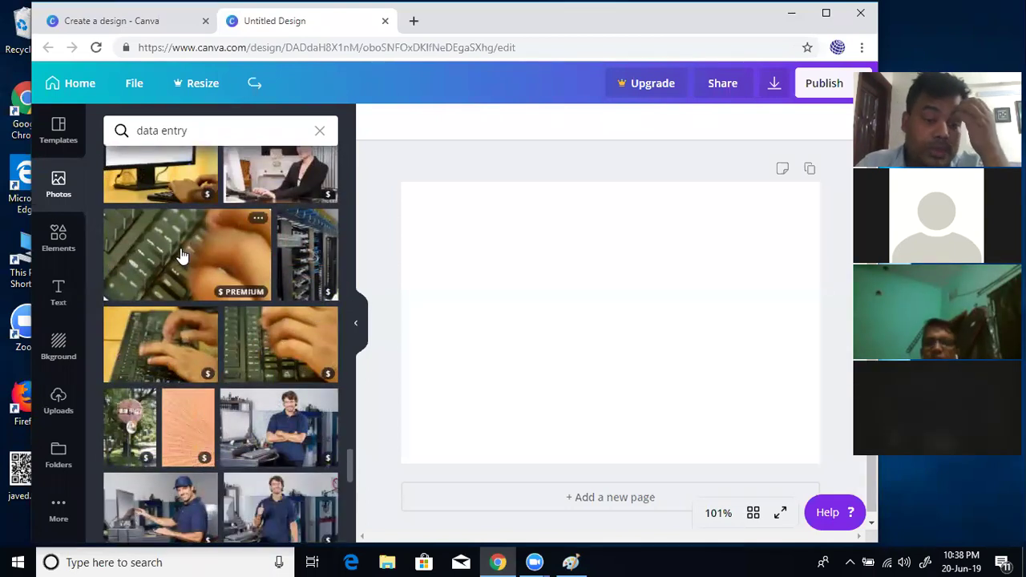
{"action": "scroll", "coordinate": [308, 360], "scroll_direction": "down", "scroll_amount": 10}
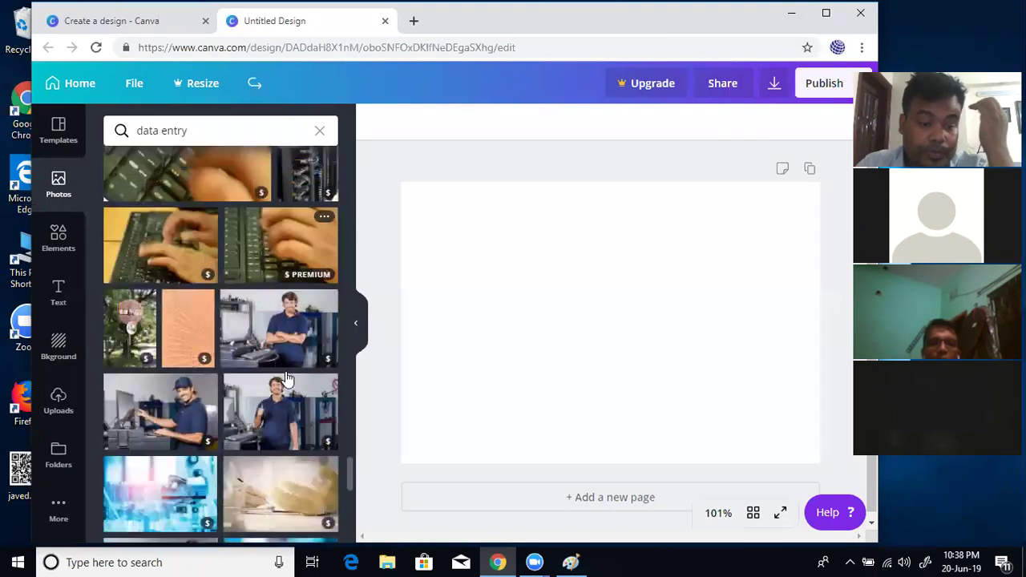
{"action": "scroll", "coordinate": [191, 431], "scroll_direction": "down", "scroll_amount": 5}
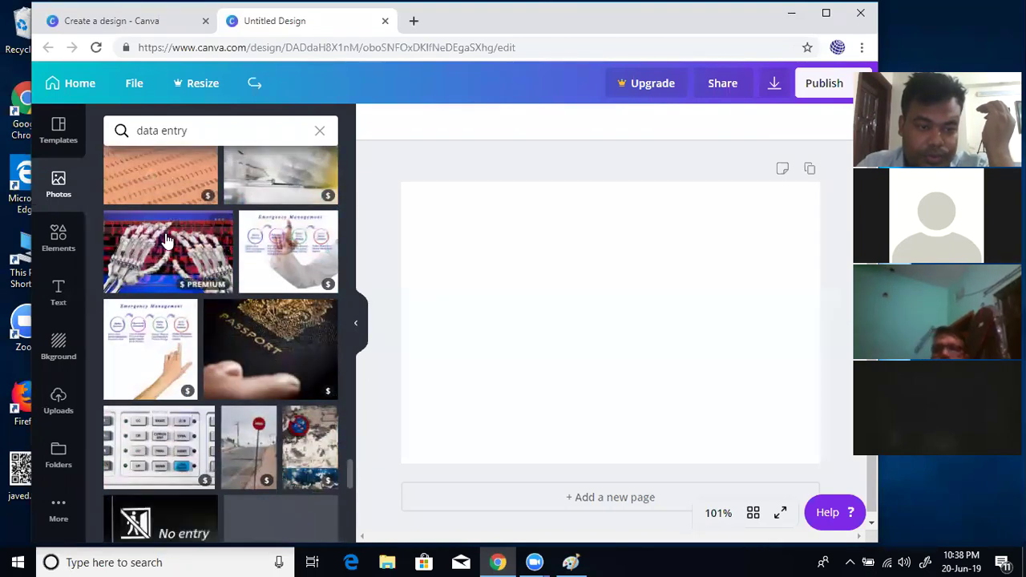
Step: Add the photo of robotic hands on a red keyboard and enlarge it to about 610 × 388 px to fill the page
{"action": "left_click", "coordinate": [167, 249]}
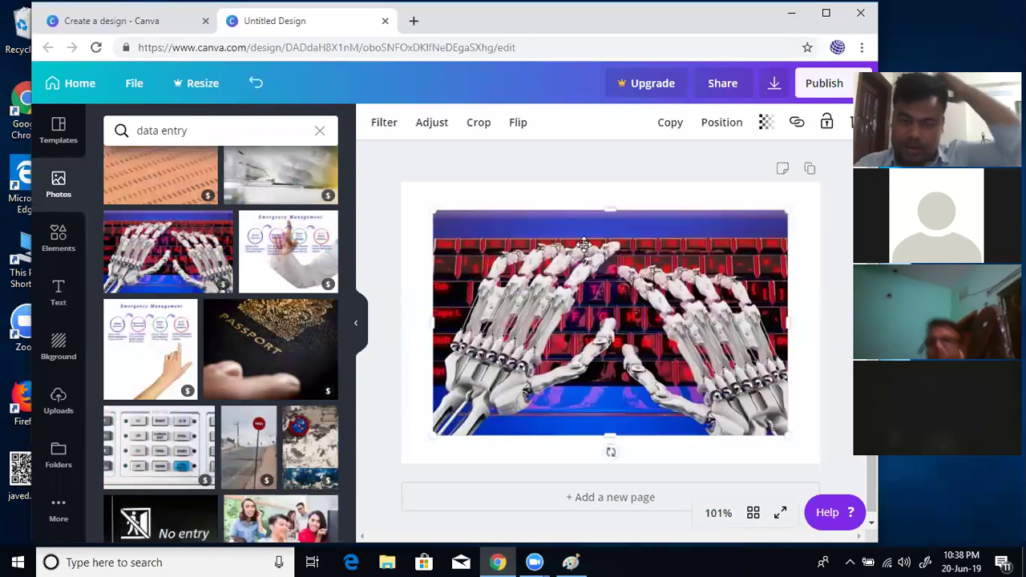
{"action": "mouse_move", "coordinate": [420, 198]}
{"action": "left_mouse_down"}
{"action": "mouse_move", "coordinate": [395, 178]}
{"action": "mouse_move", "coordinate": [403, 171]}
{"action": "mouse_move", "coordinate": [417, 188]}
{"action": "left_mouse_up"}
{"action": "left_click_drag", "start_coordinate": [790, 436], "coordinate": [856, 483]}
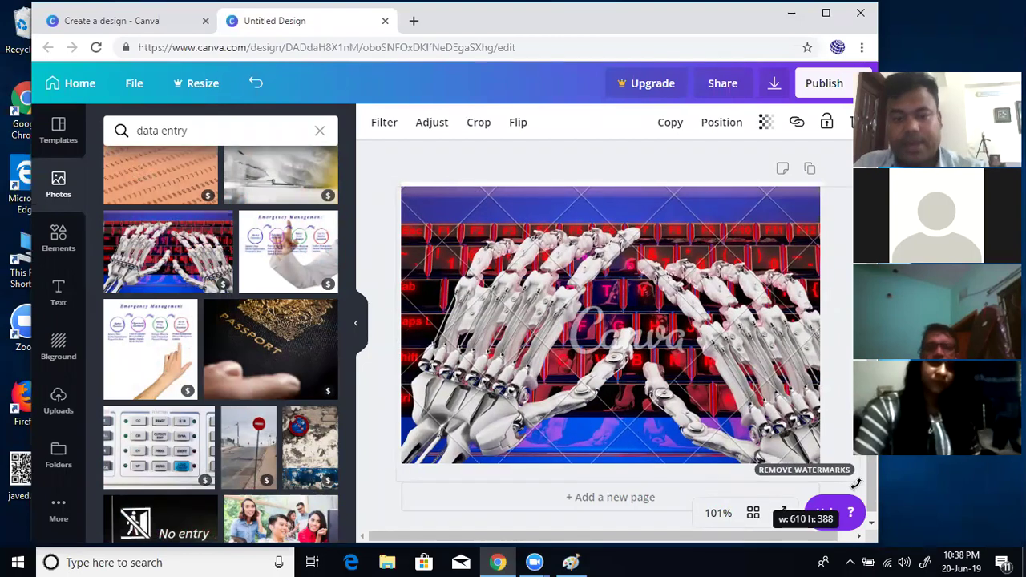
Step: Undo the resizing and insertion of the robotic hands photo to empty the page again
{"action": "left_click", "coordinate": [258, 87]}
{"action": "left_click", "coordinate": [253, 85]}
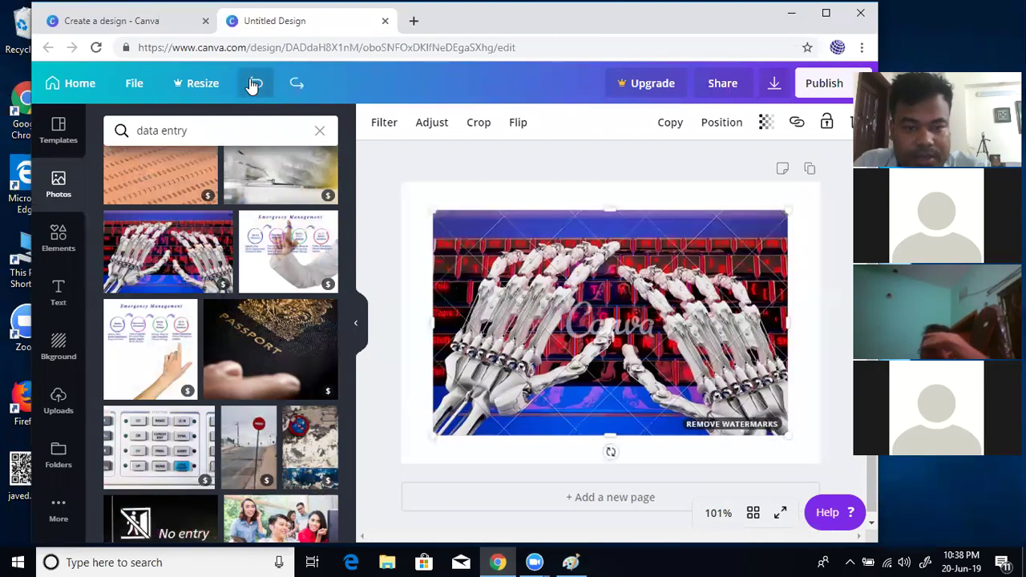
{"action": "left_click", "coordinate": [254, 83]}
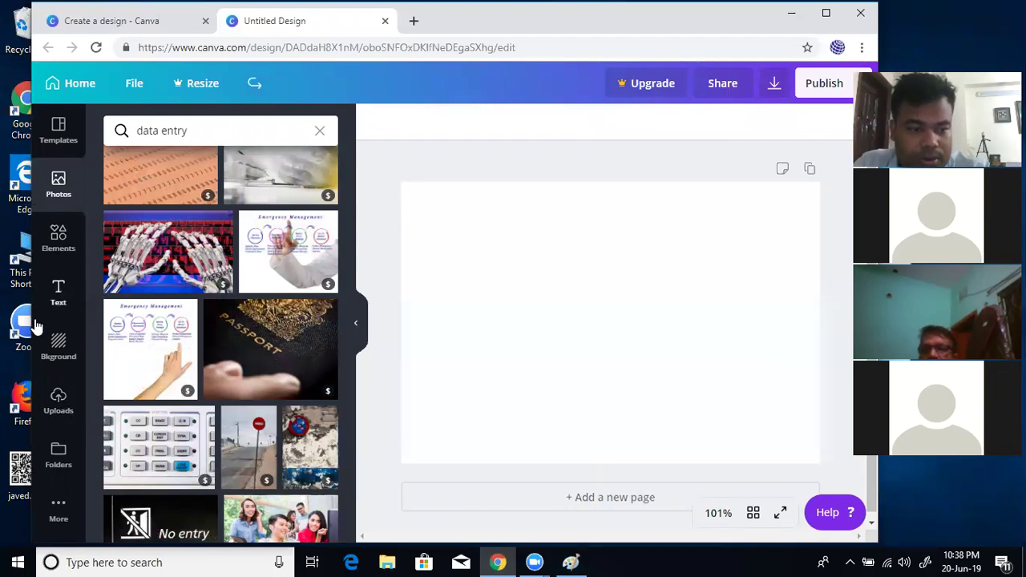
Step: Try several default solid colours as the page background, including black, green #7ed957 and yellow, finishing with light orange
{"action": "left_click", "coordinate": [515, 230]}
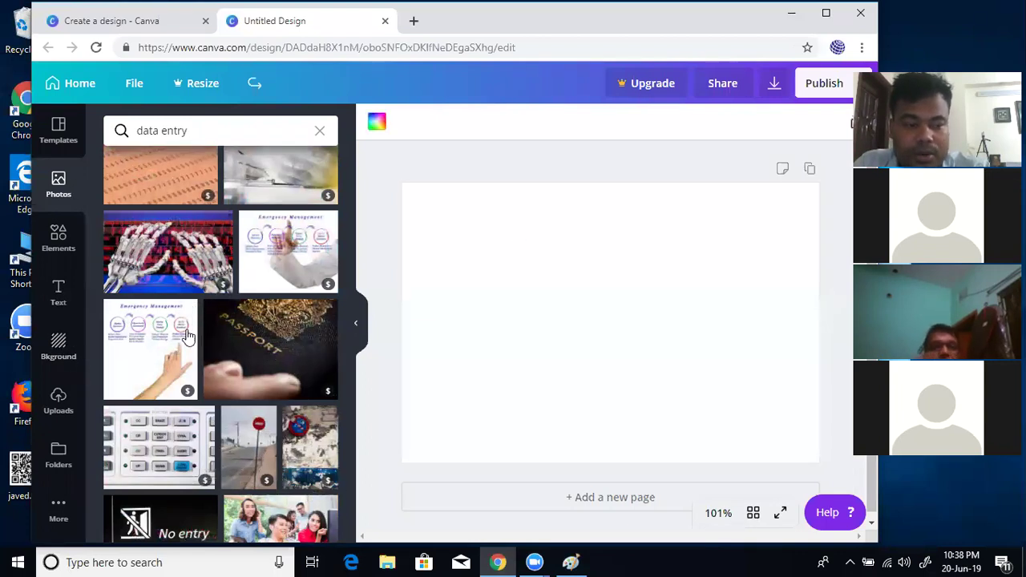
{"action": "left_click", "coordinate": [58, 348]}
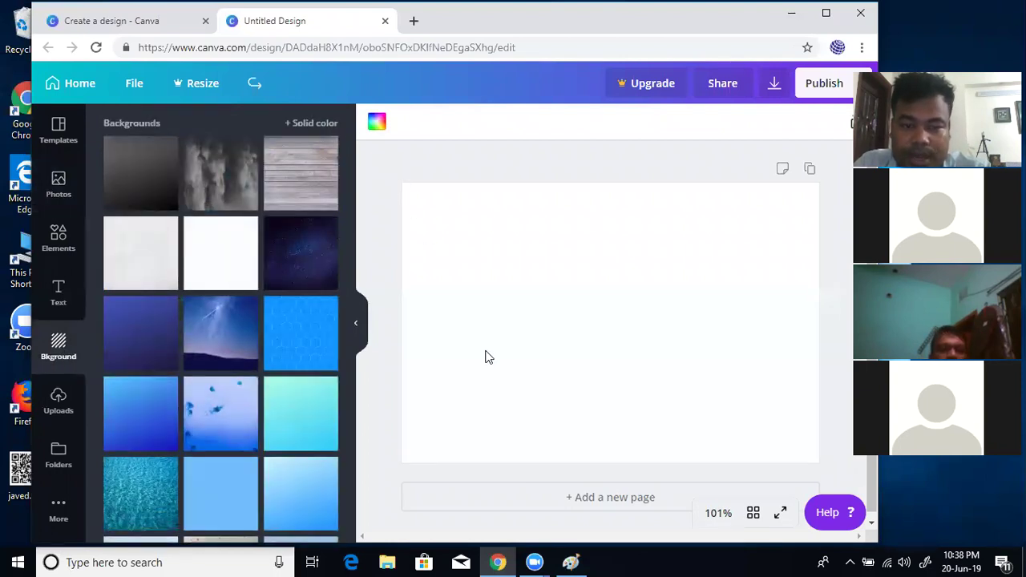
{"action": "left_click", "coordinate": [375, 125]}
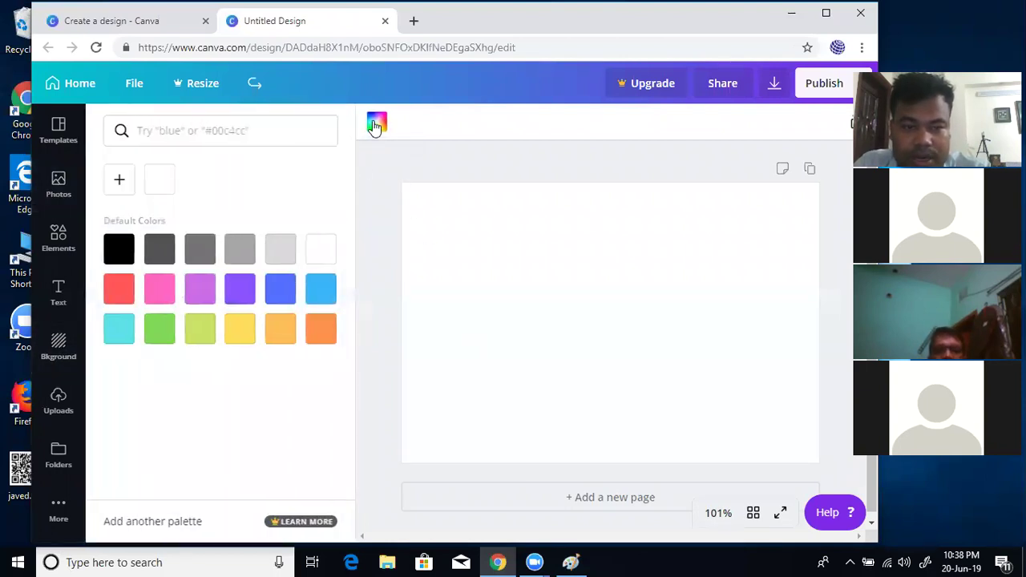
{"action": "left_click", "coordinate": [241, 330]}
{"action": "left_click", "coordinate": [205, 335]}
{"action": "left_click", "coordinate": [160, 333]}
{"action": "left_click", "coordinate": [154, 248]}
{"action": "left_click", "coordinate": [120, 251]}
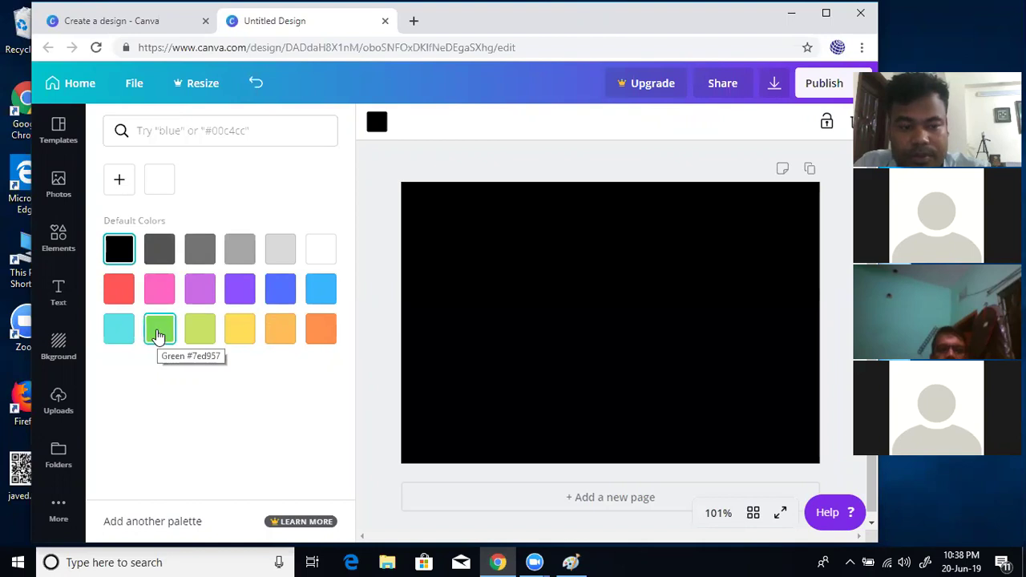
{"action": "left_click", "coordinate": [159, 335]}
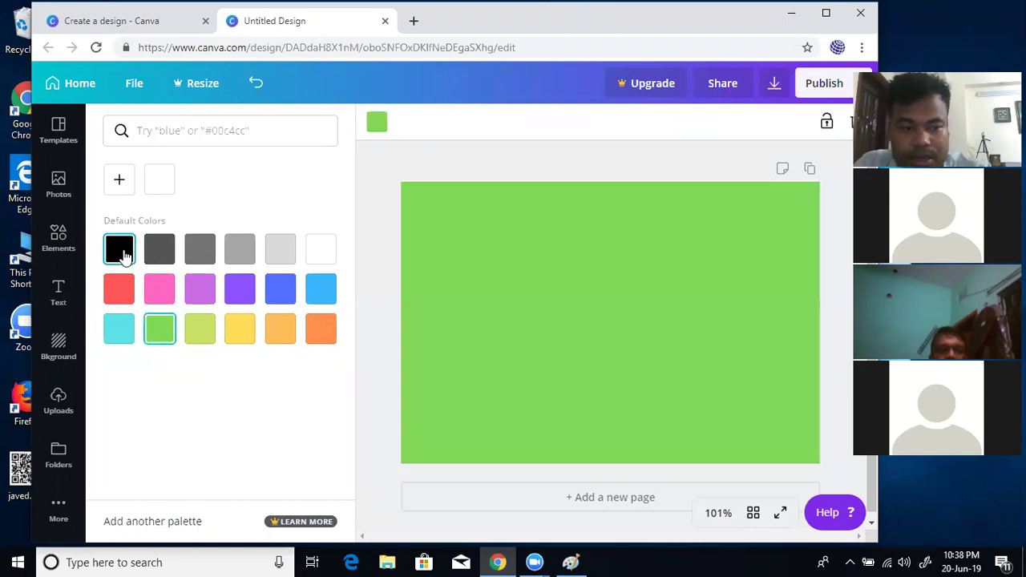
{"action": "left_click", "coordinate": [240, 330]}
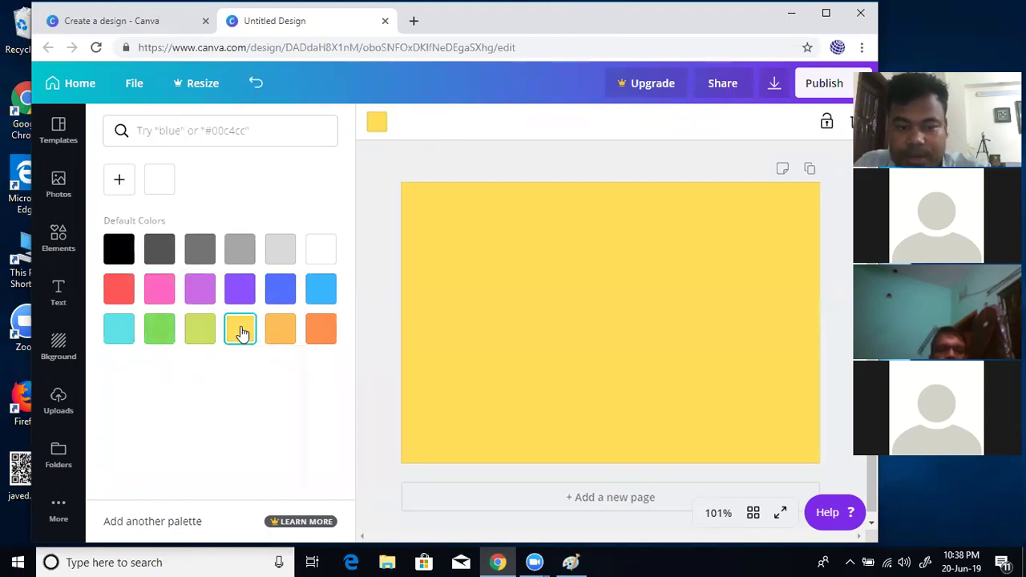
{"action": "left_click", "coordinate": [285, 330]}
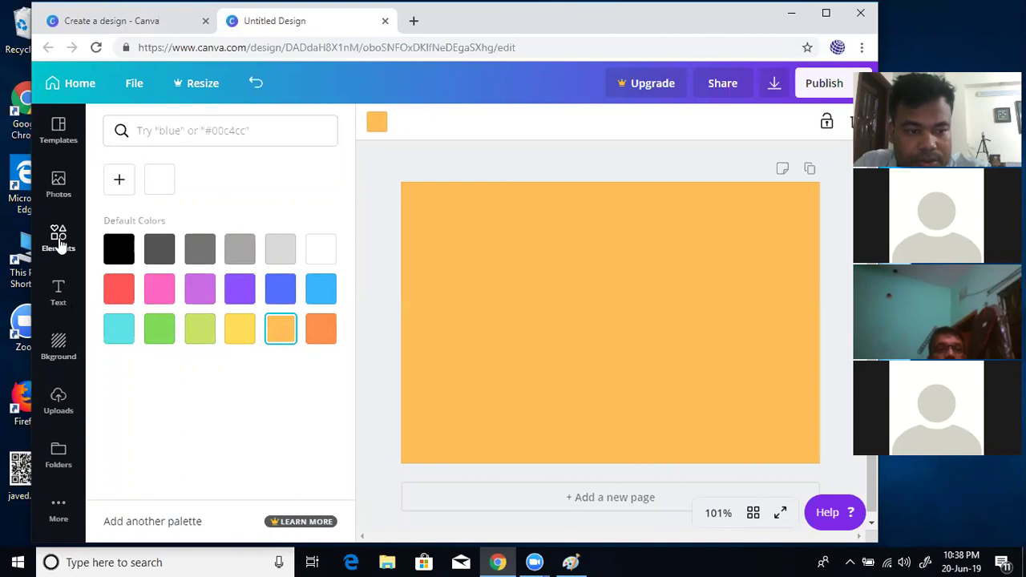
Step: Try the wooden plank, blue hexagon, rippling turquoise water and green leaf images one after another as the page background
{"action": "left_click", "coordinate": [64, 353]}
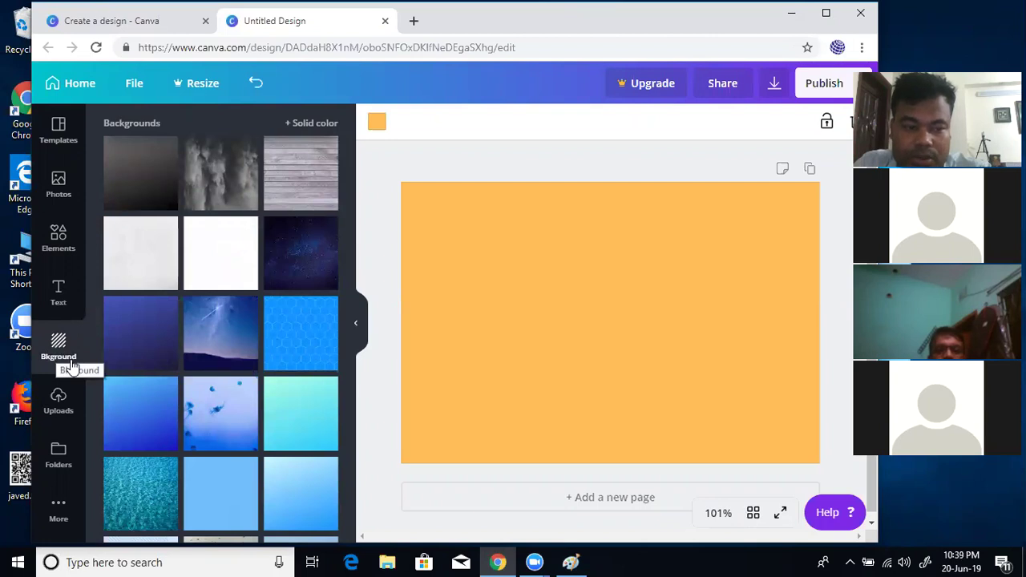
{"action": "left_click", "coordinate": [296, 180]}
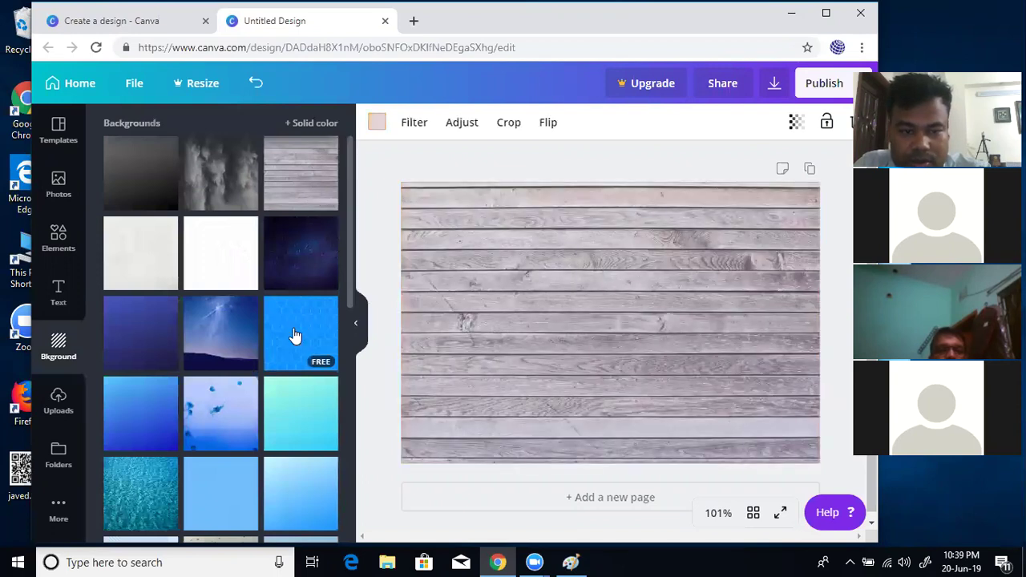
{"action": "left_click", "coordinate": [302, 351]}
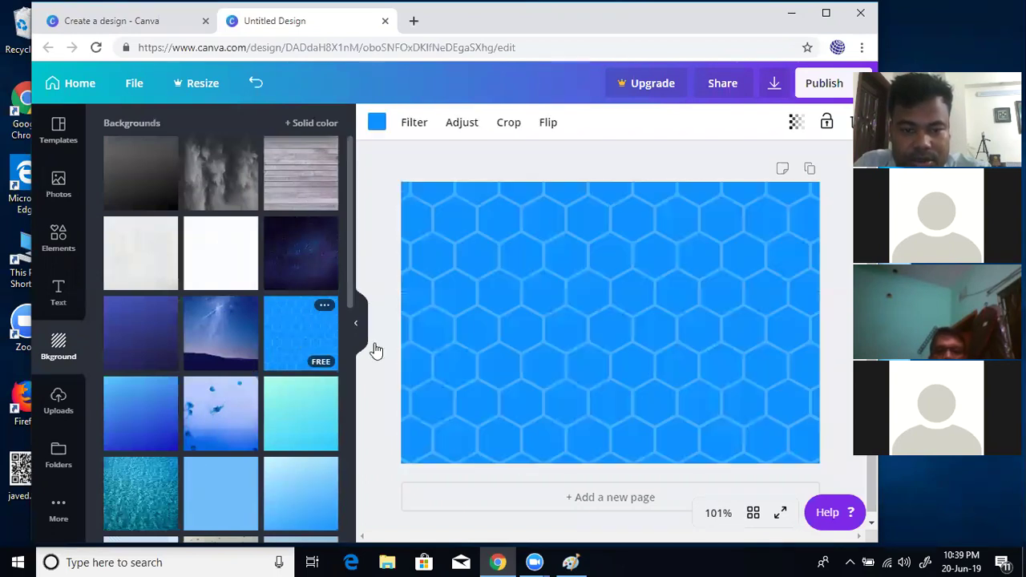
{"action": "scroll", "coordinate": [225, 408], "scroll_direction": "down", "scroll_amount": 5}
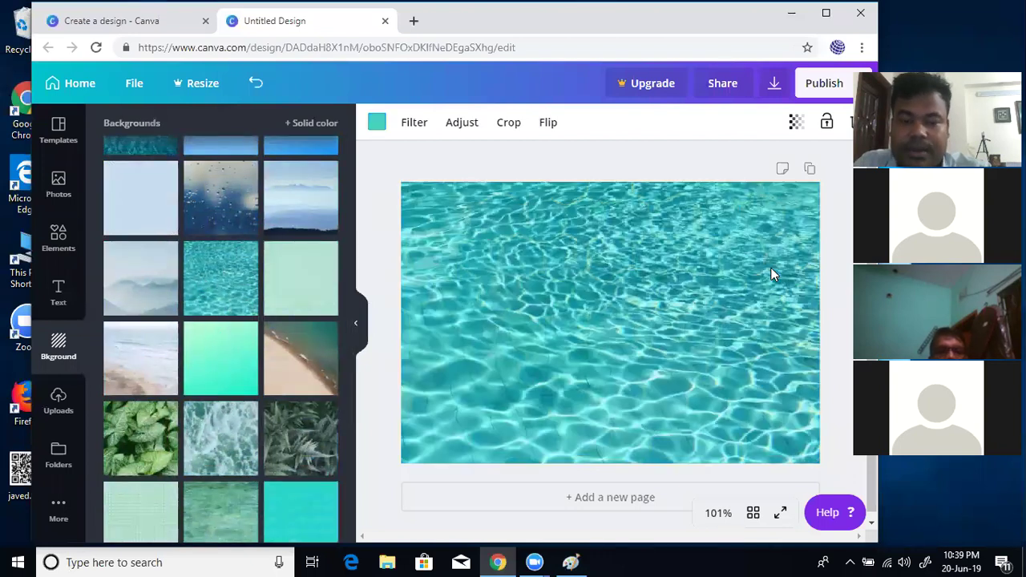
{"action": "scroll", "coordinate": [286, 352], "scroll_direction": "down", "scroll_amount": 5}
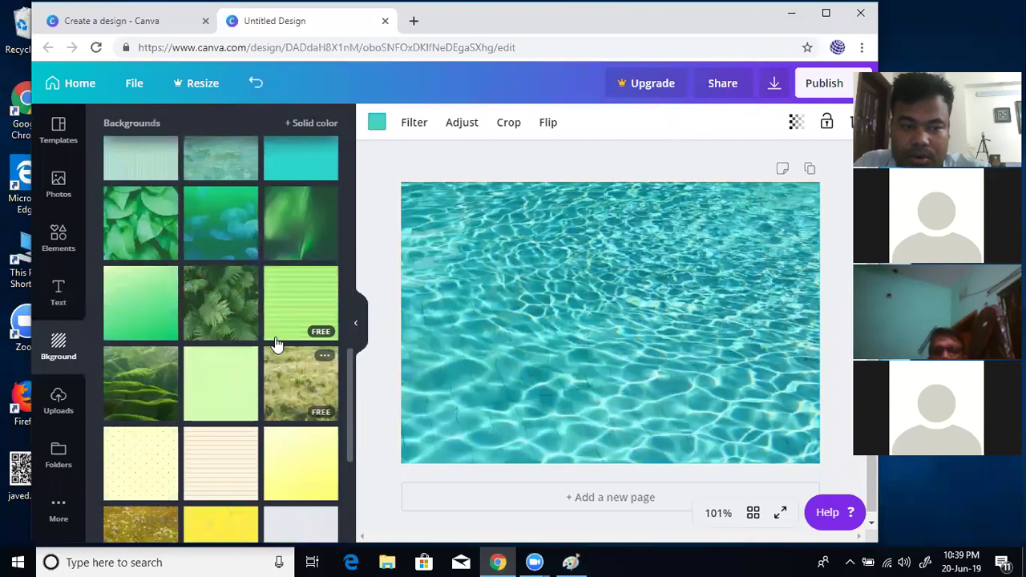
{"action": "scroll", "coordinate": [171, 289], "scroll_direction": "up", "scroll_amount": 1}
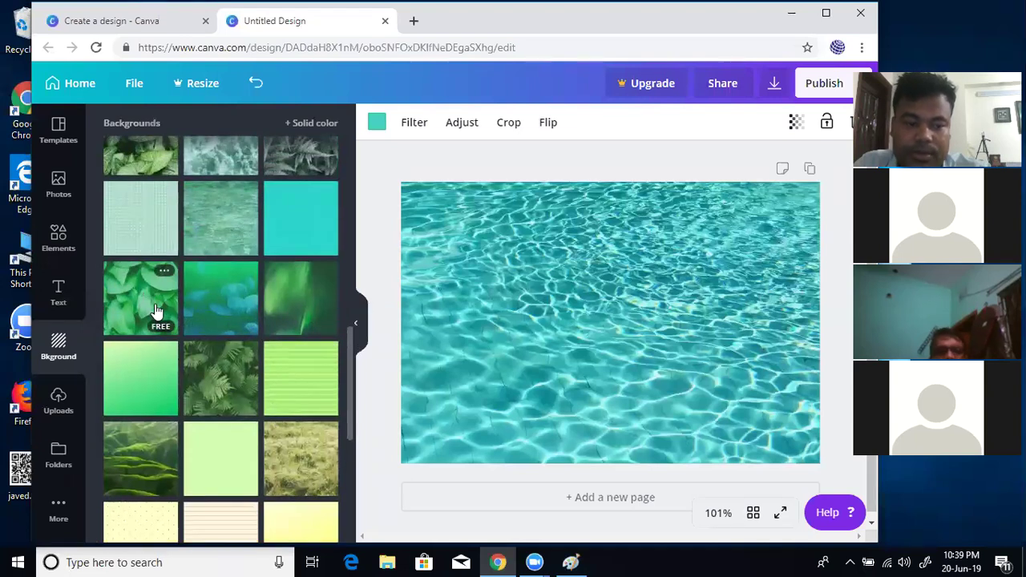
{"action": "left_click", "coordinate": [158, 311]}
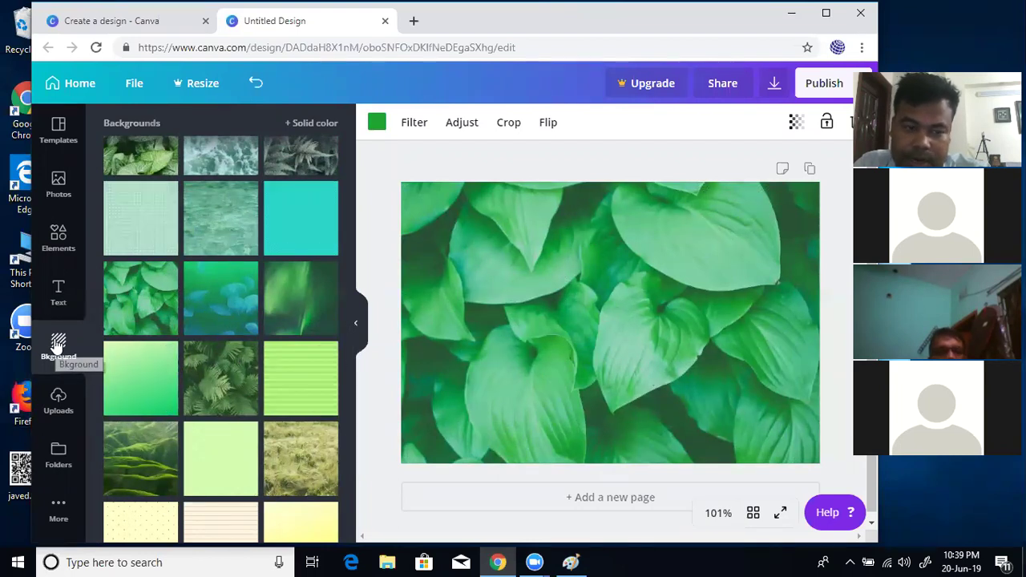
Step: Try the yellow fruit-slice pattern as the background and undo it to return to the green leaves
{"action": "scroll", "coordinate": [161, 328], "scroll_direction": "down", "scroll_amount": 5}
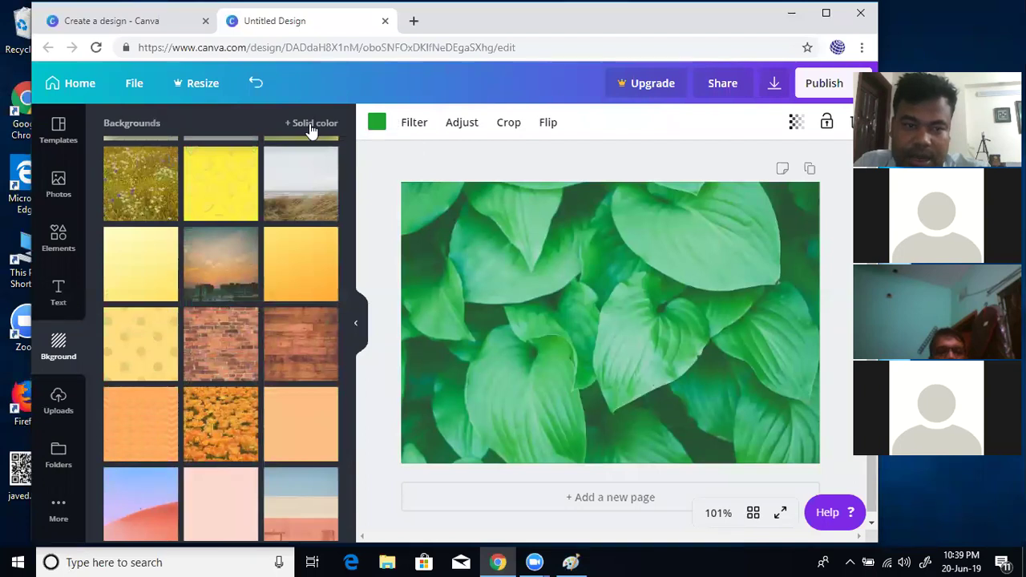
{"action": "left_click", "coordinate": [224, 184]}
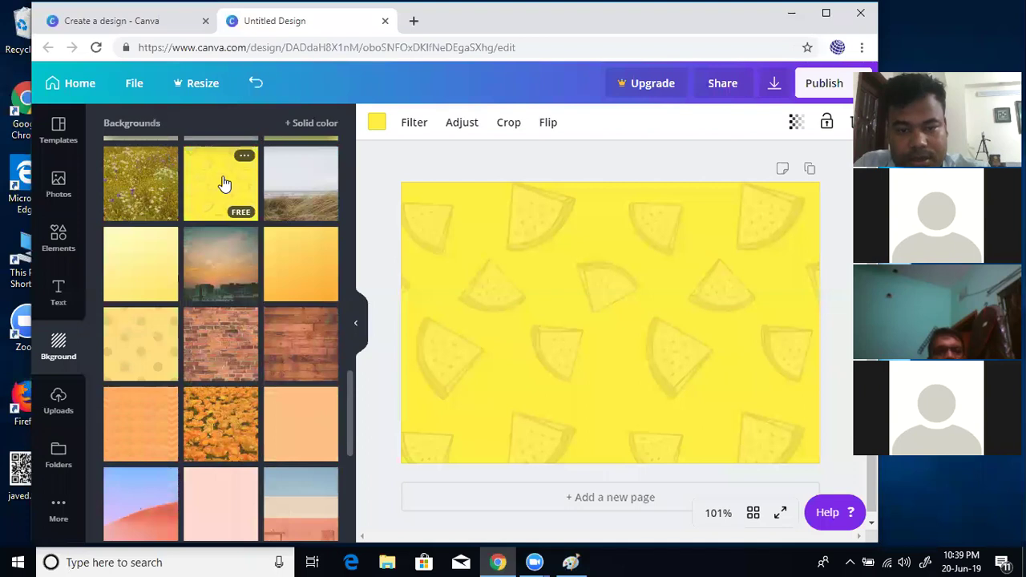
{"action": "left_click", "coordinate": [256, 83]}
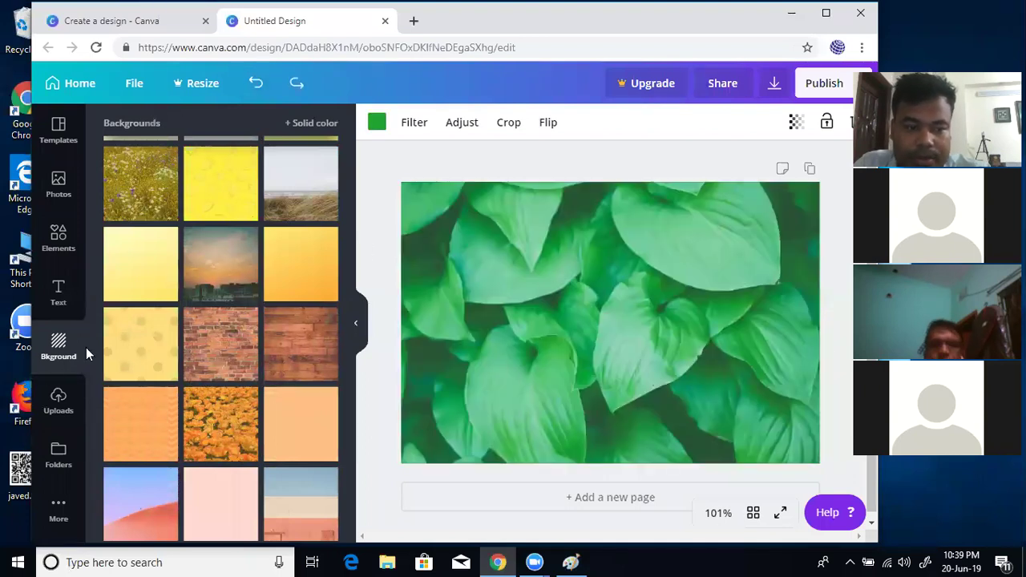
Step: Add a heading over the leaf background and move it slightly upward, keeping it horizontally centred on the page
{"action": "left_click", "coordinate": [58, 296]}
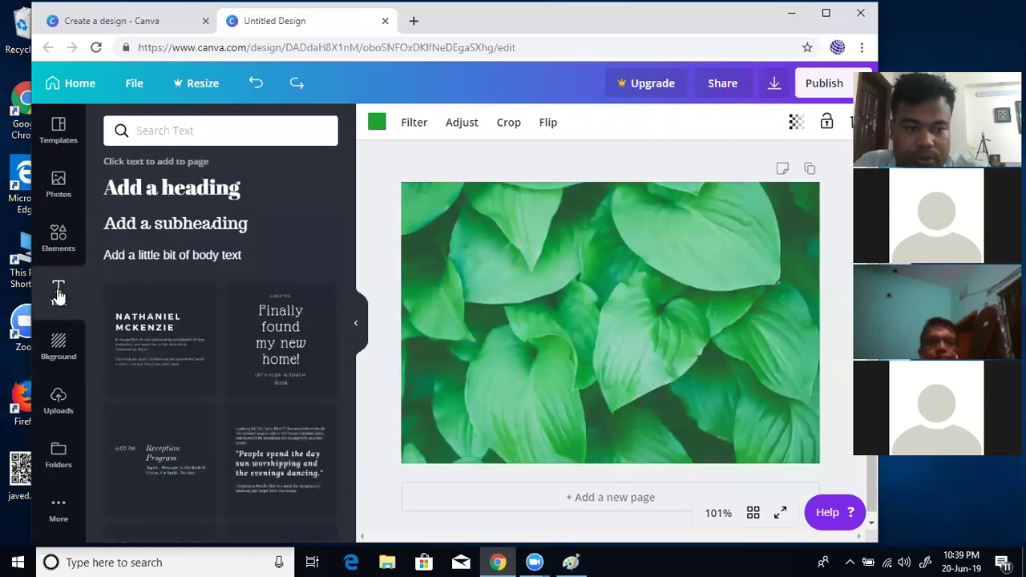
{"action": "left_click", "coordinate": [172, 192]}
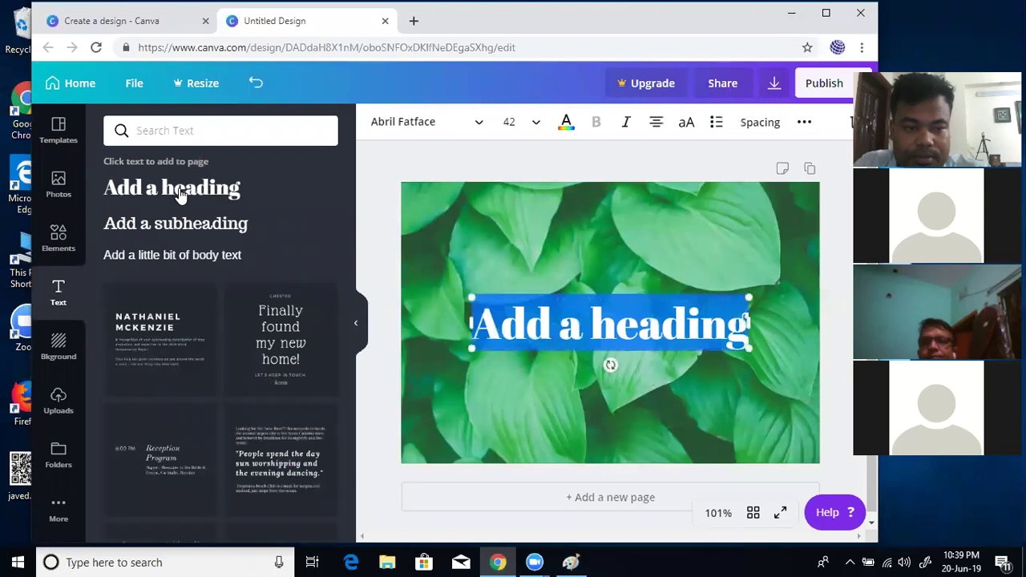
{"action": "left_click", "coordinate": [630, 290]}
{"action": "left_click", "coordinate": [642, 322]}
{"action": "mouse_move", "coordinate": [638, 327]}
{"action": "left_mouse_down"}
{"action": "mouse_move", "coordinate": [634, 273]}
{"action": "mouse_move", "coordinate": [638, 309]}
{"action": "left_mouse_up"}
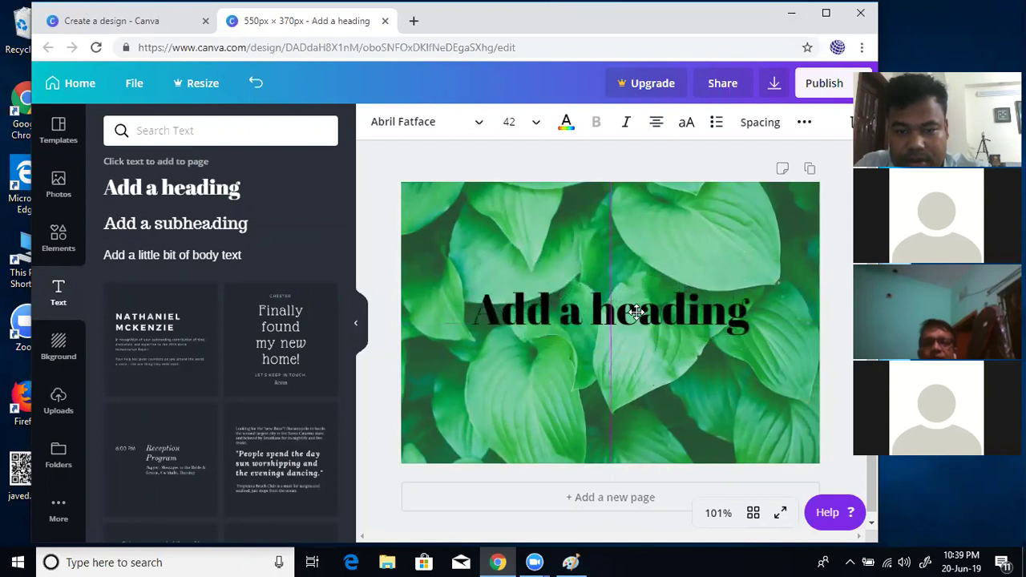
Step: Erase the heading's placeholder text from its end, leaving only the first letter "A"
{"action": "left_click", "coordinate": [727, 308]}
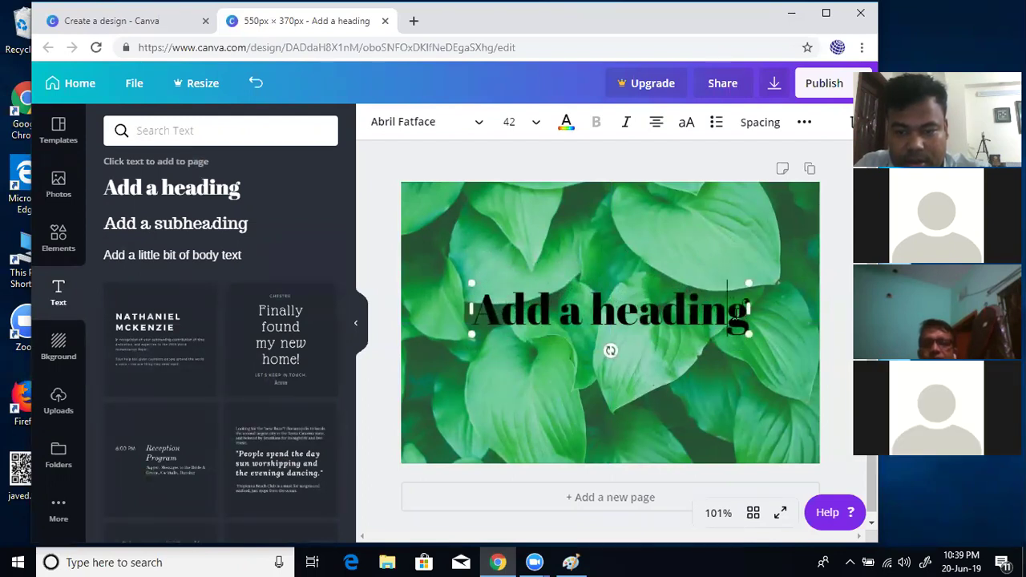
{"action": "scroll", "coordinate": [738, 311], "scroll_direction": "down", "scroll_amount": 1}
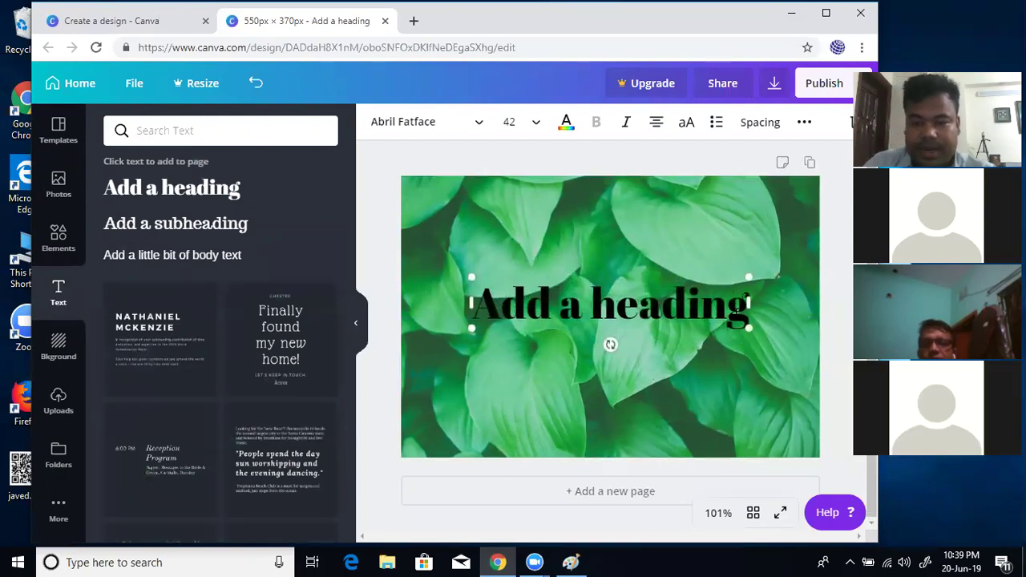
{"action": "key", "text": "BackSpace"}
{"action": "key", "text": "BackSpace"}
{"action": "key", "text": "BackSpace"}
{"action": "key", "text": "BackSpace"}
{"action": "key", "text": "BackSpace"}
{"action": "key", "text": "BackSpace"}
{"action": "key", "text": "BackSpace"}
{"action": "key", "text": "BackSpace"}
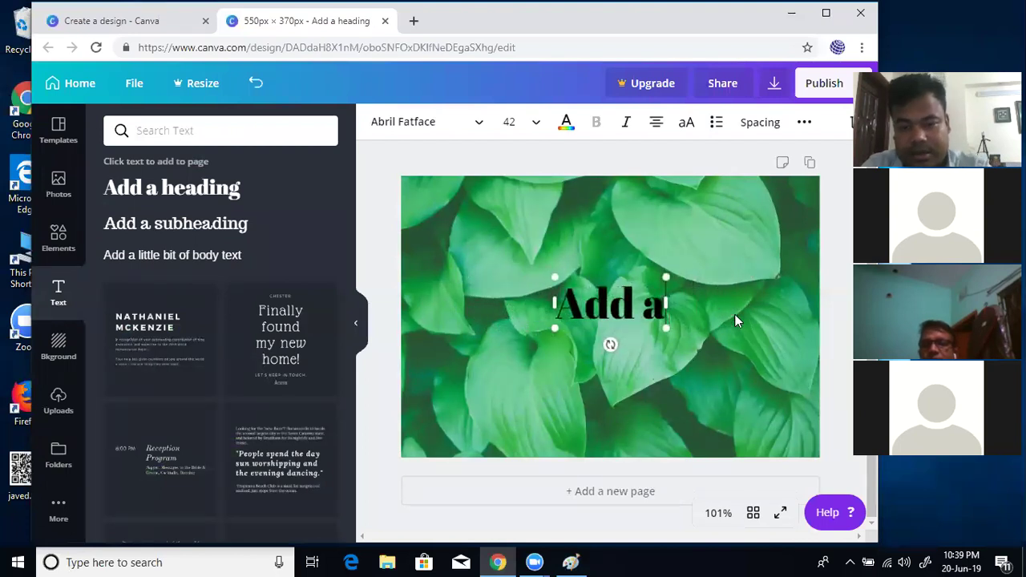
{"action": "key", "text": "BackSpace"}
{"action": "key", "text": "BackSpace"}
{"action": "key", "text": "BackSpace"}
{"action": "key", "text": "BackSpace"}
{"action": "key", "text": "BackSpace"}
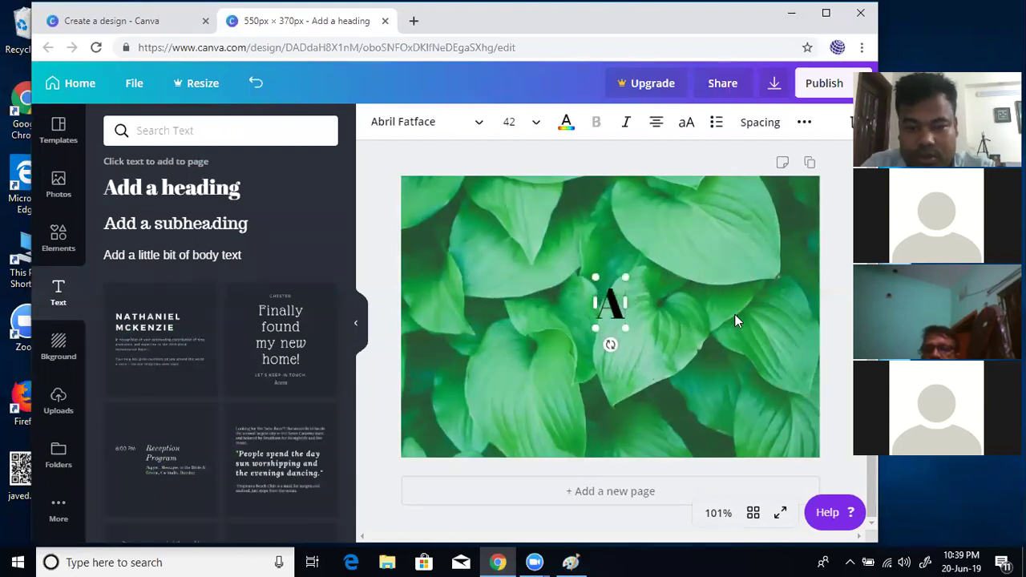
Step: Undo the heading edits, the heading itself and the image backgrounds until the solid light orange page is restored
{"action": "left_click", "coordinate": [254, 84]}
{"action": "left_click", "coordinate": [254, 84]}
{"action": "left_click", "coordinate": [254, 84]}
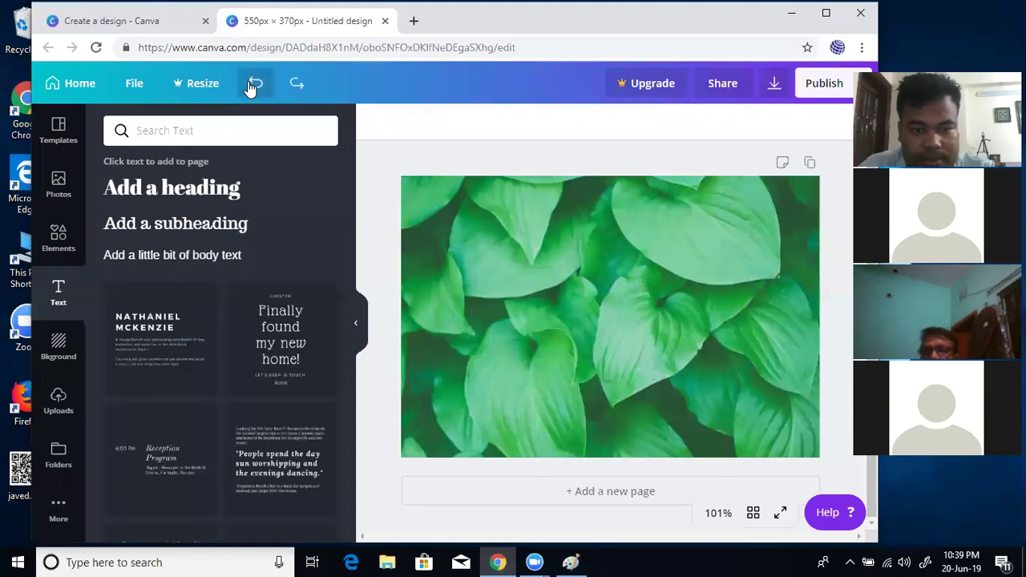
{"action": "left_click", "coordinate": [254, 84]}
{"action": "left_click", "coordinate": [252, 85]}
{"action": "left_click", "coordinate": [253, 85]}
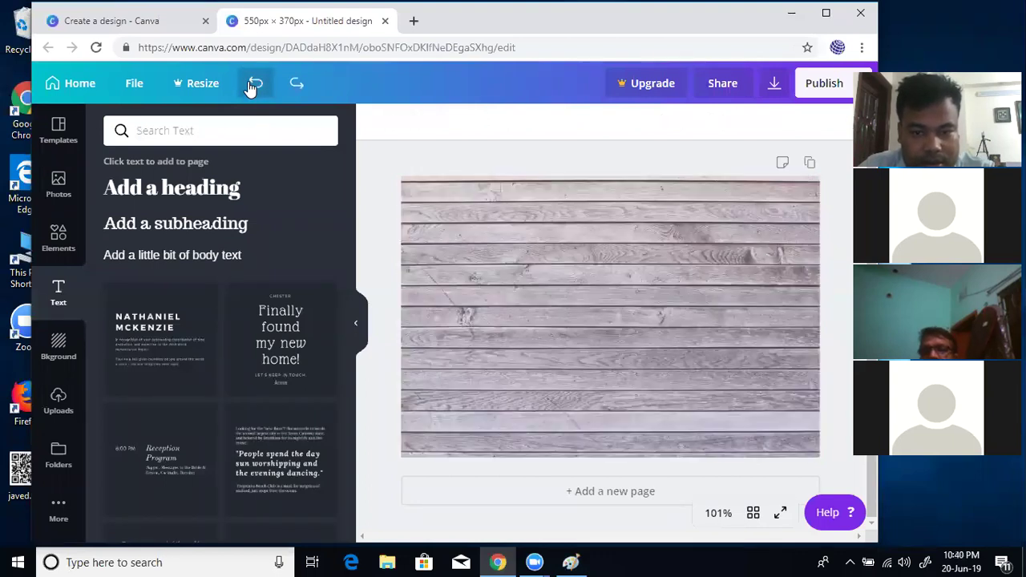
{"action": "left_click", "coordinate": [252, 85]}
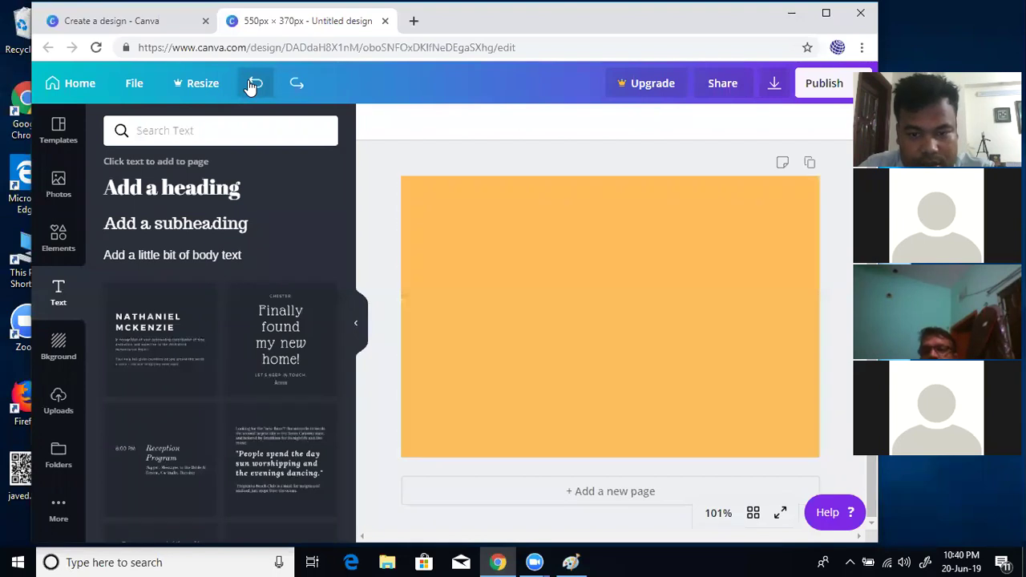
Step: Redo the wooden plank background and replace it with the free yellow fruit-slice pattern
{"action": "left_click", "coordinate": [295, 83]}
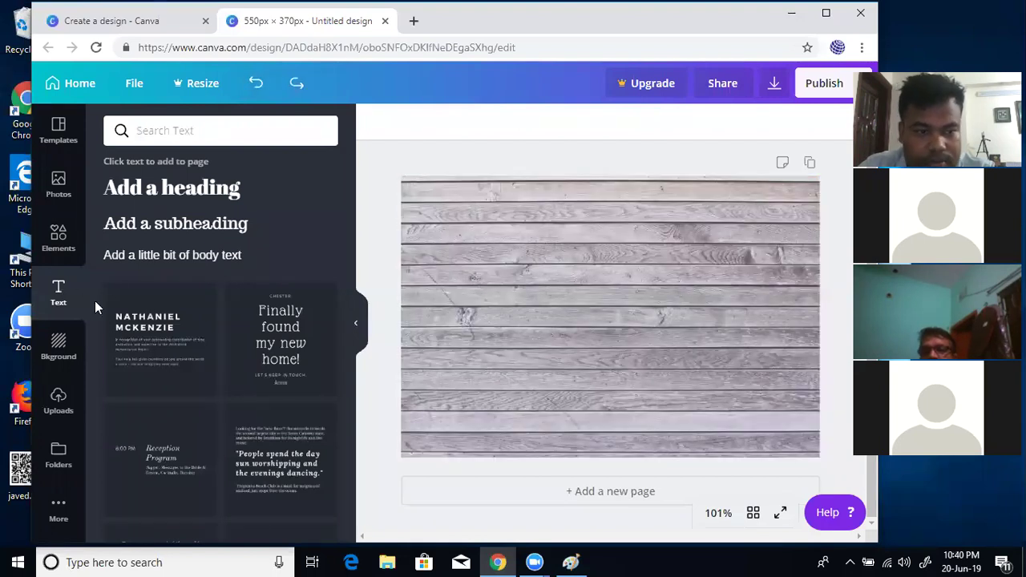
{"action": "left_click", "coordinate": [58, 346]}
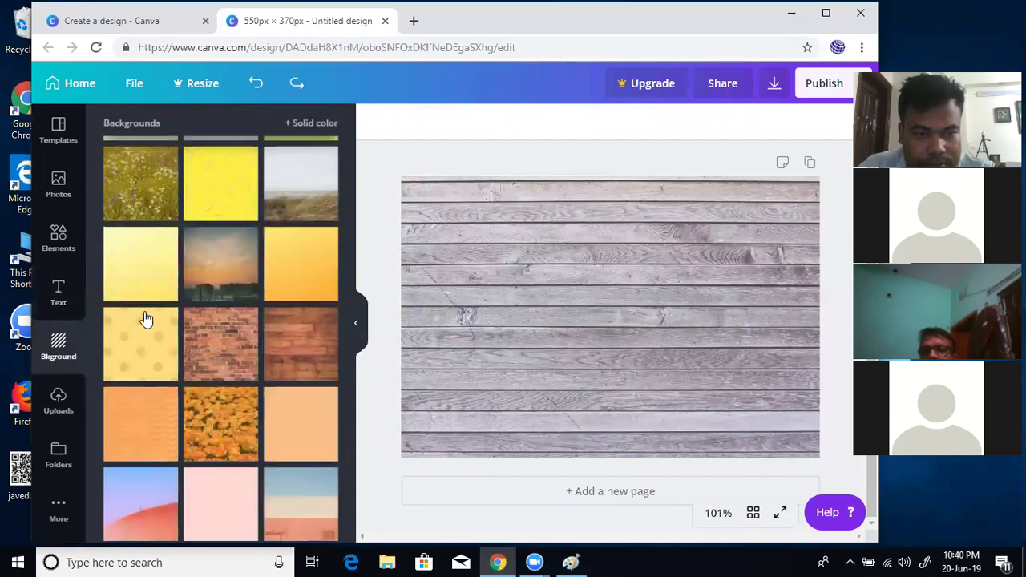
{"action": "left_click", "coordinate": [229, 179]}
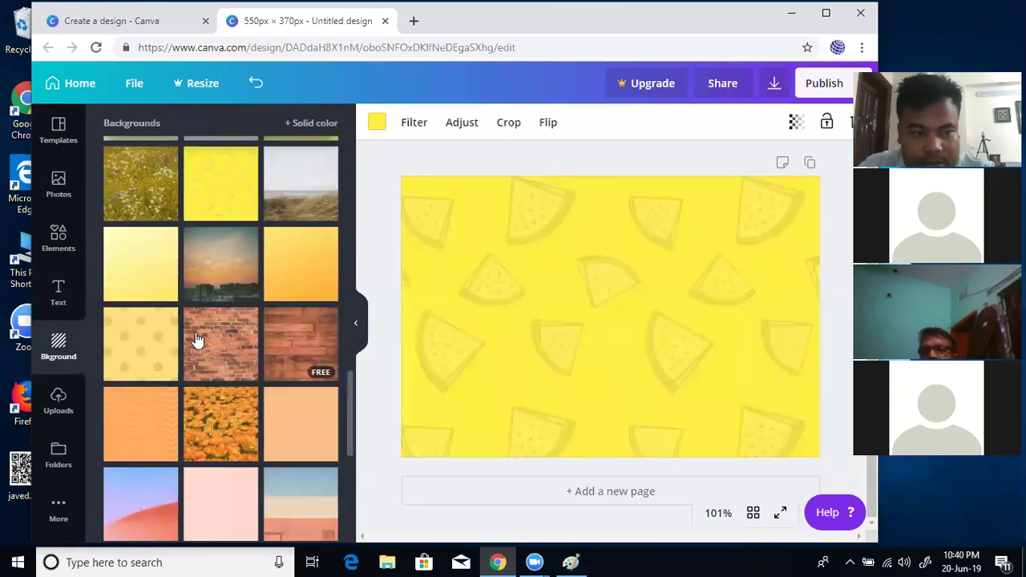
Step: Add a heading over the yellow fruit-slice background and clear its placeholder text
{"action": "left_click", "coordinate": [60, 293]}
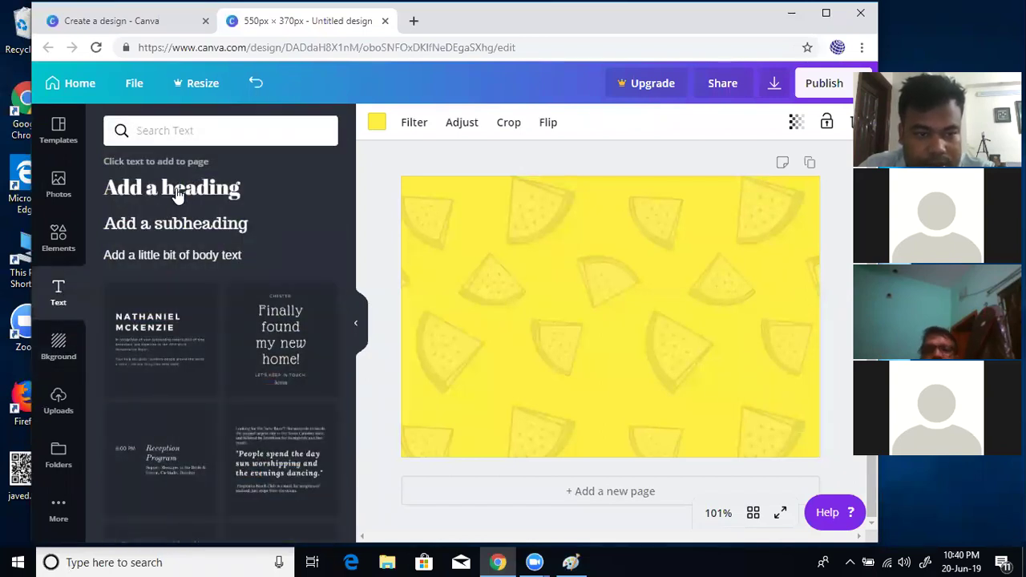
{"action": "left_click", "coordinate": [662, 319]}
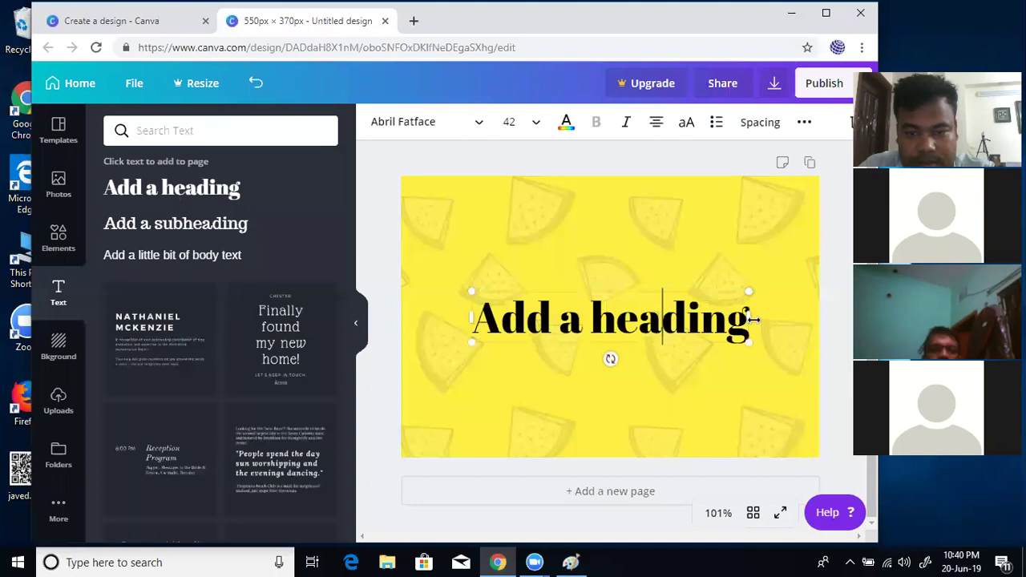
{"action": "left_click_drag", "start_coordinate": [726, 320], "coordinate": [507, 323]}
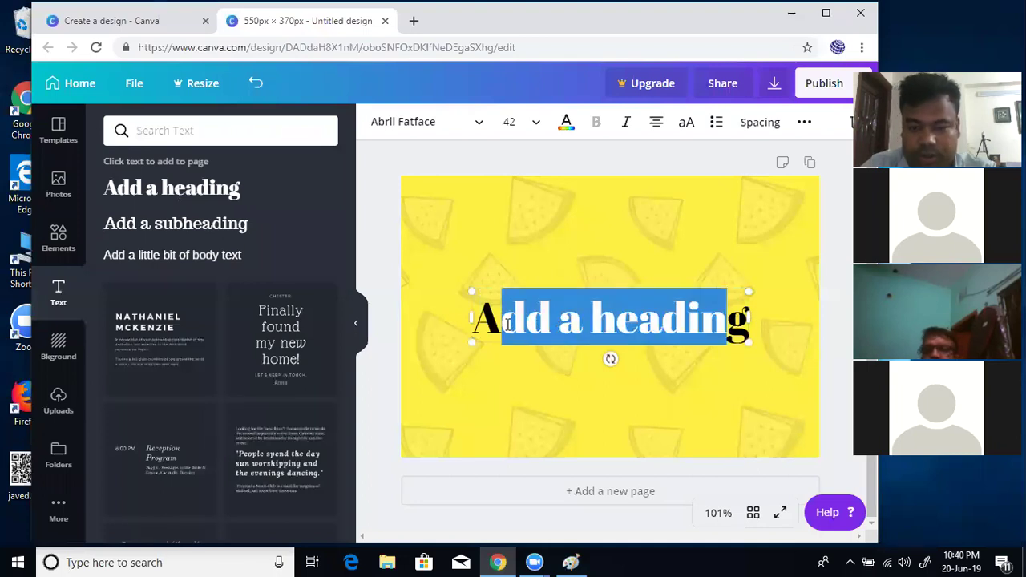
{"action": "key", "text": "BackSpace"}
{"action": "key", "text": "BackSpace"}
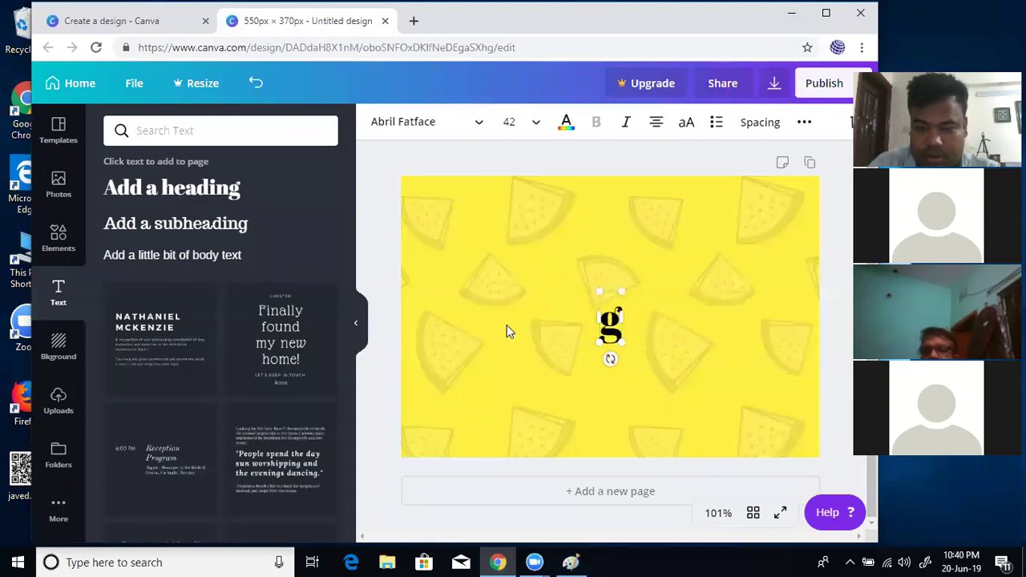
{"action": "key", "text": "Delete"}
Step: Enter "Abul Foods Good Food" as the heading's text
{"action": "type", "text": "ABul"}
{"action": "key", "text": "BackSpace"}
{"action": "key", "text": "BackSpace"}
{"action": "key", "text": "BackSpace"}
{"action": "type", "text": "bul Fo"}
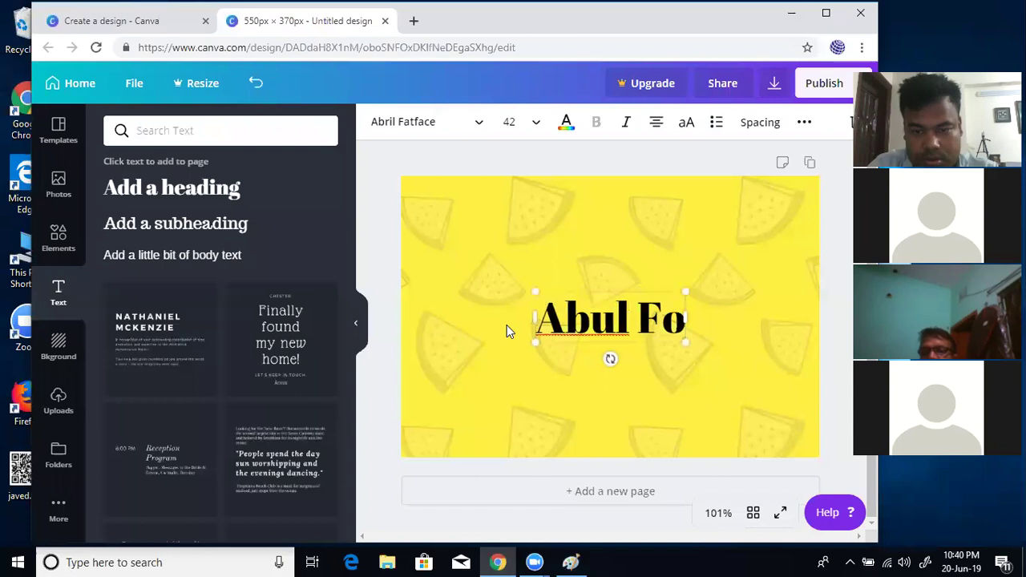
{"action": "type", "text": "ods Good Foo"}
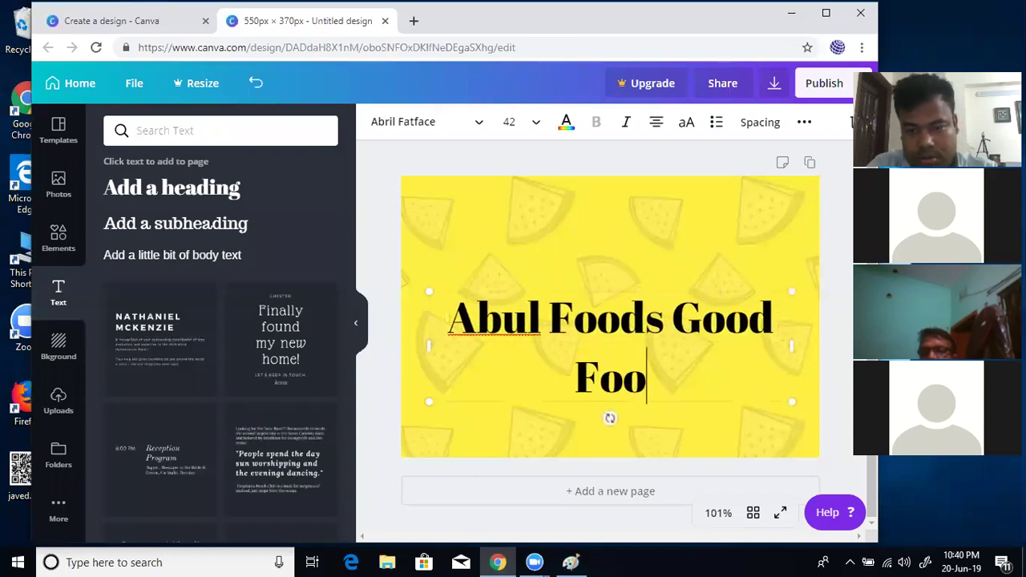
{"action": "type", "text": "ds"}
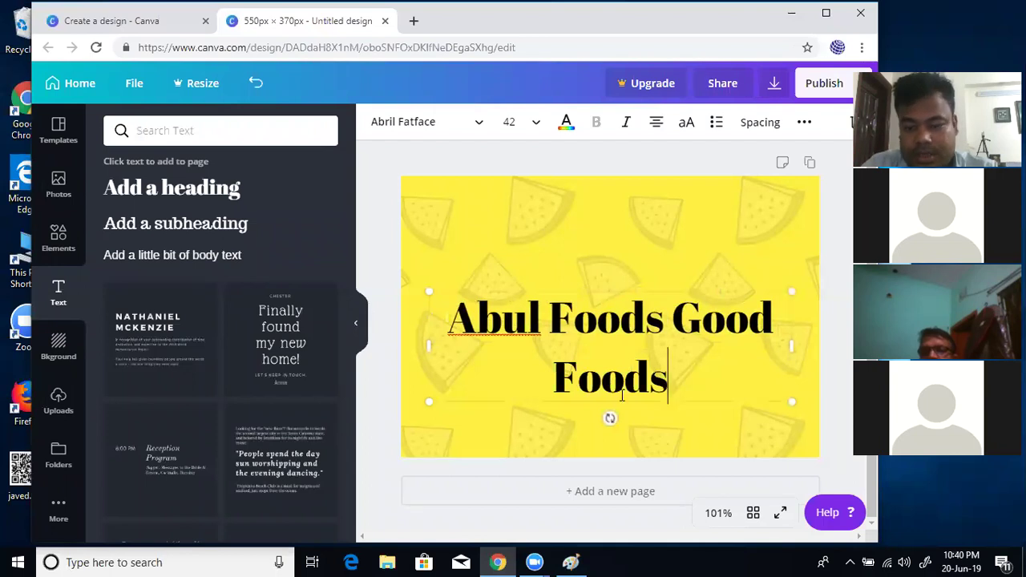
{"action": "key", "text": "BackSpace"}
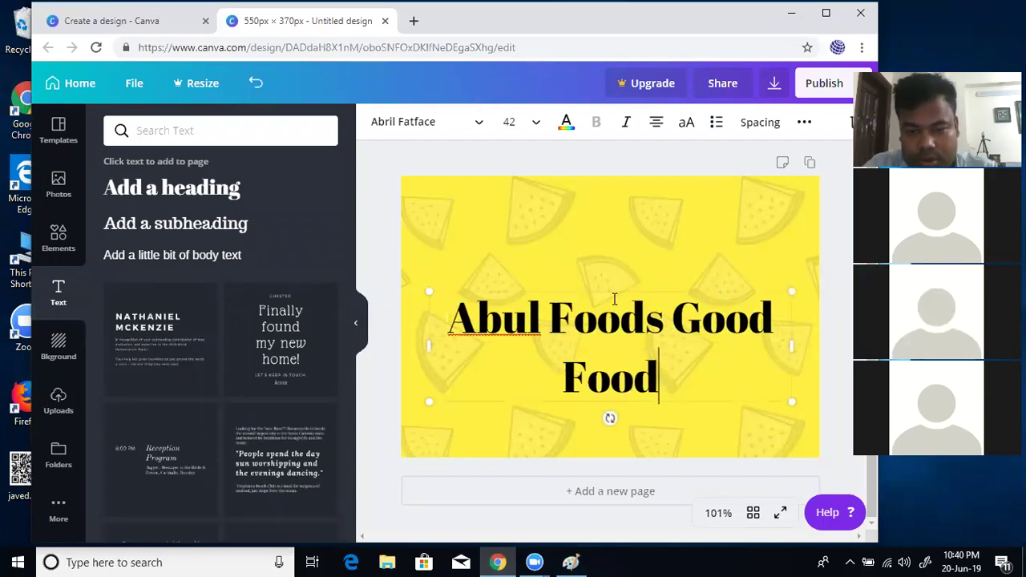
Step: Move the "Abul Foods Good Food" heading upward on the page
{"action": "left_click", "coordinate": [641, 343]}
{"action": "left_click", "coordinate": [642, 324]}
{"action": "left_click_drag", "start_coordinate": [641, 324], "coordinate": [641, 274]}
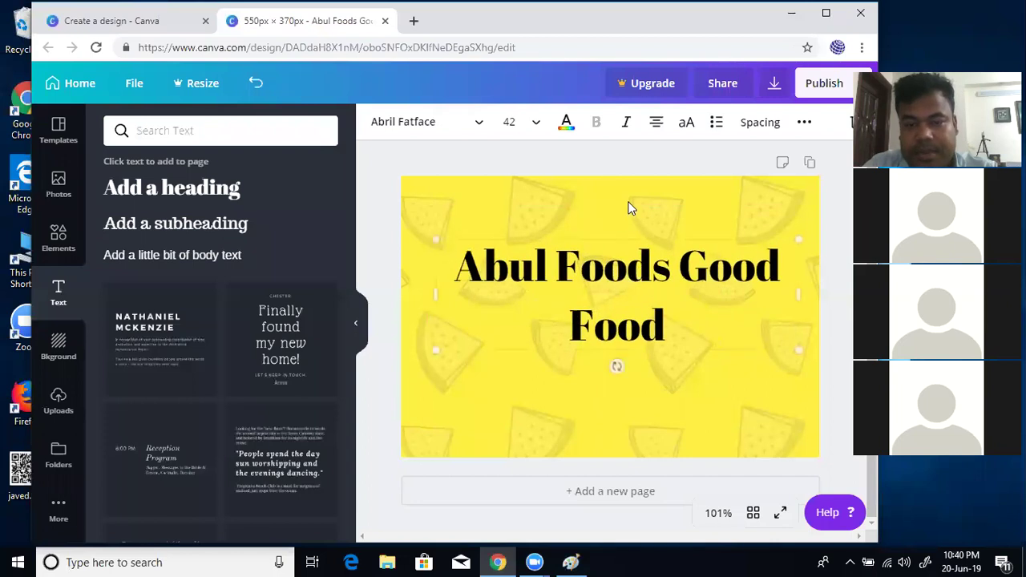
Step: Recolour the heading text, trying the orange shades before settling on green from the default colours
{"action": "left_click", "coordinate": [599, 277]}
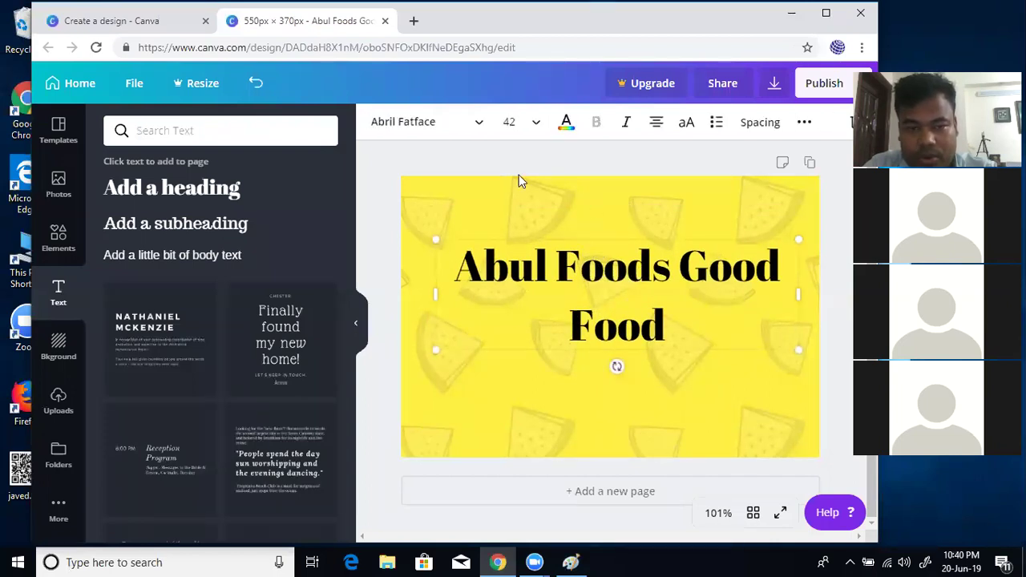
{"action": "left_click", "coordinate": [567, 125]}
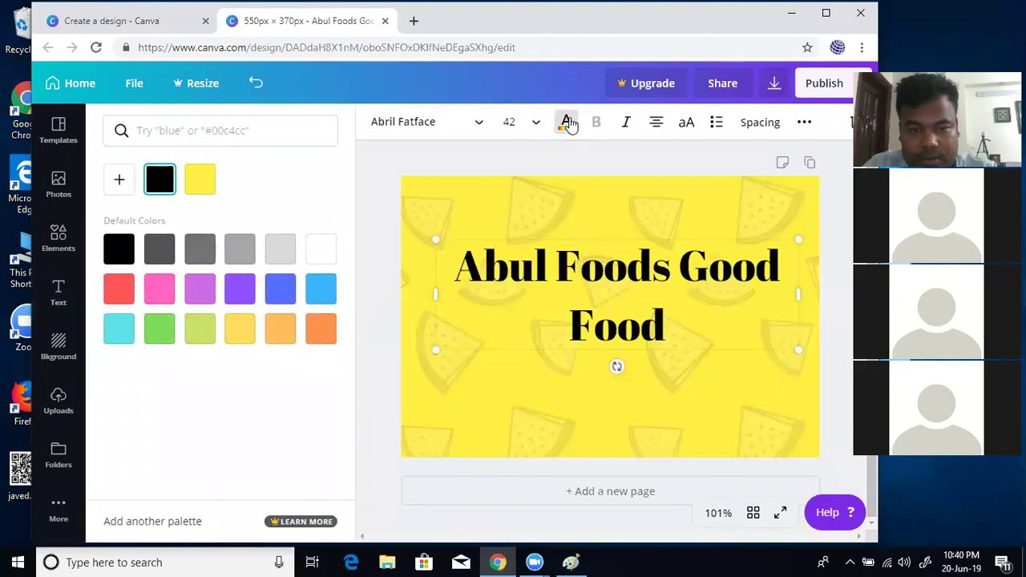
{"action": "left_click", "coordinate": [280, 329]}
{"action": "left_click", "coordinate": [314, 335]}
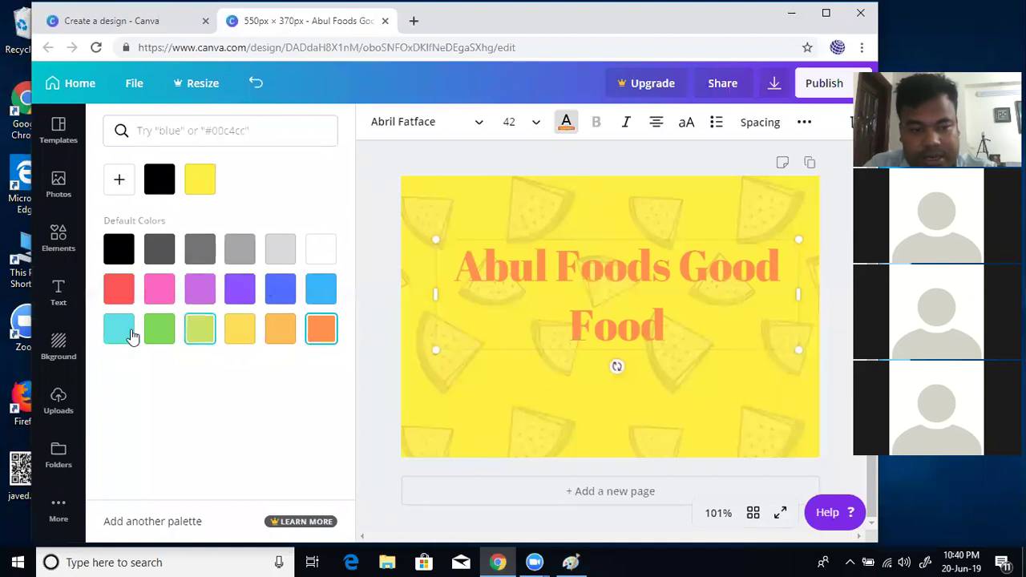
{"action": "left_click", "coordinate": [158, 331]}
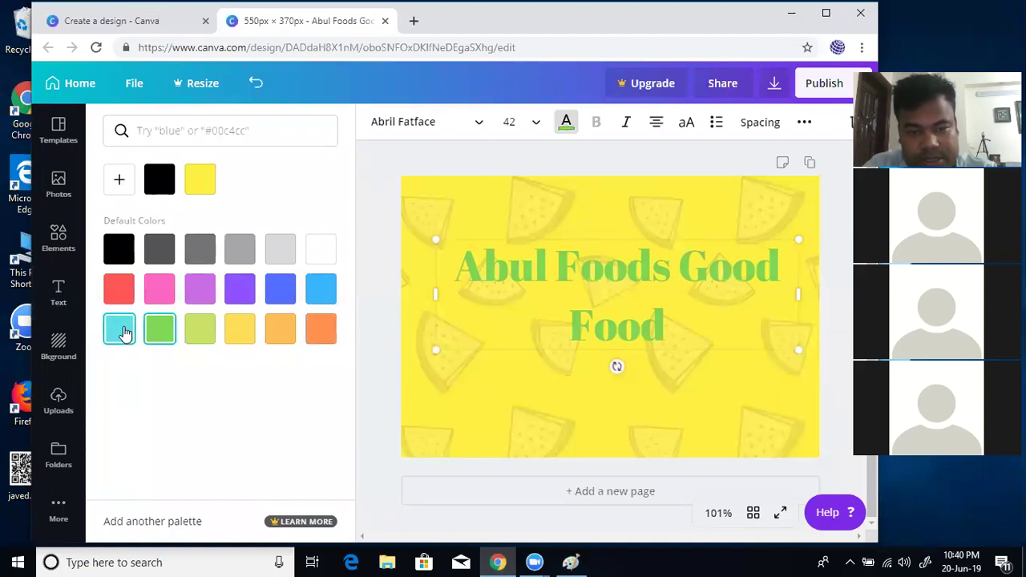
{"action": "left_click", "coordinate": [124, 292]}
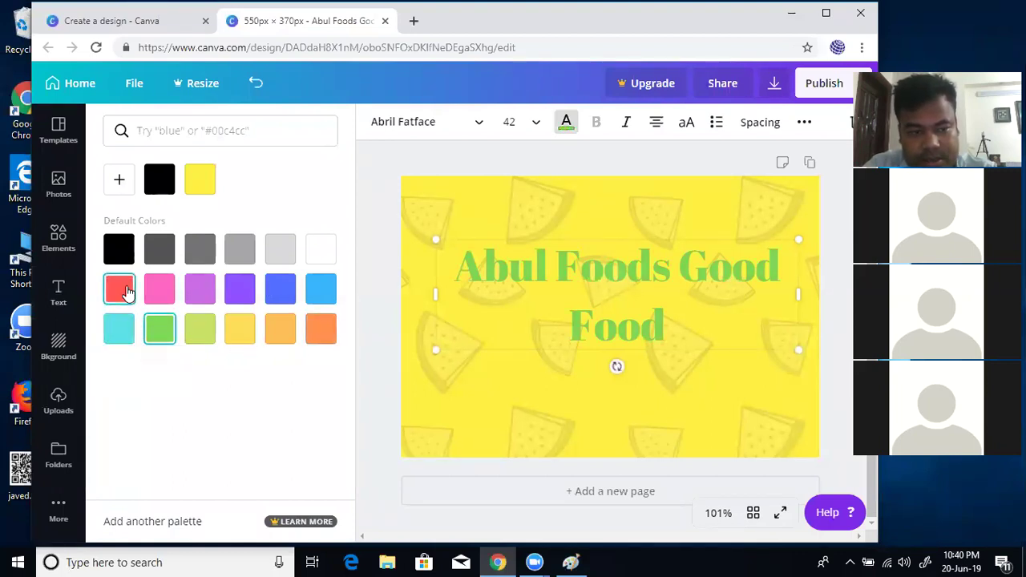
{"action": "left_click", "coordinate": [154, 332]}
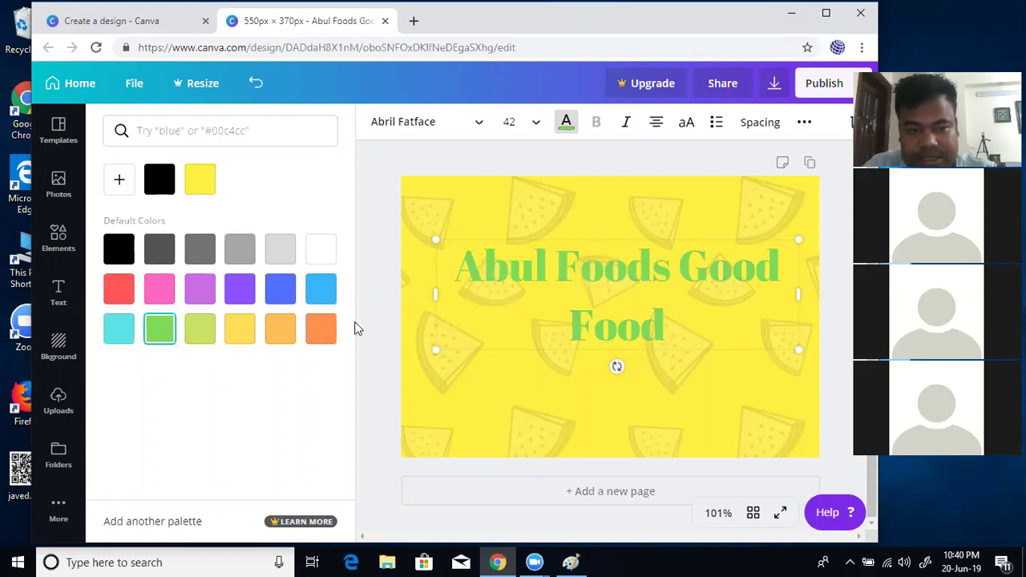
Step: Try lime, yellow, light orange, orange and light blue from the default colours on the heading text
{"action": "left_click", "coordinate": [201, 332]}
{"action": "left_click", "coordinate": [241, 331]}
{"action": "left_click", "coordinate": [279, 337]}
{"action": "left_click", "coordinate": [320, 337]}
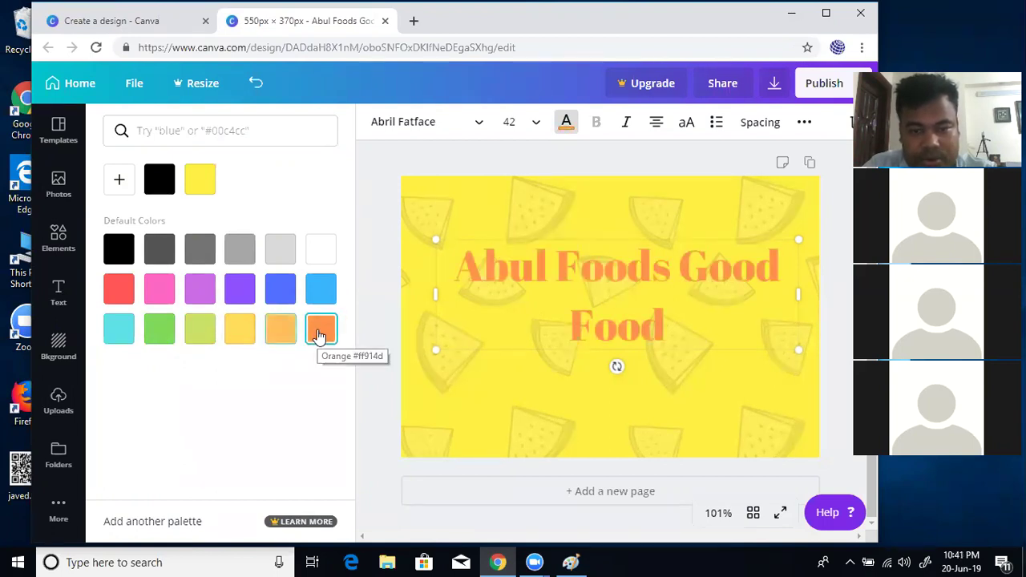
{"action": "left_click", "coordinate": [321, 290]}
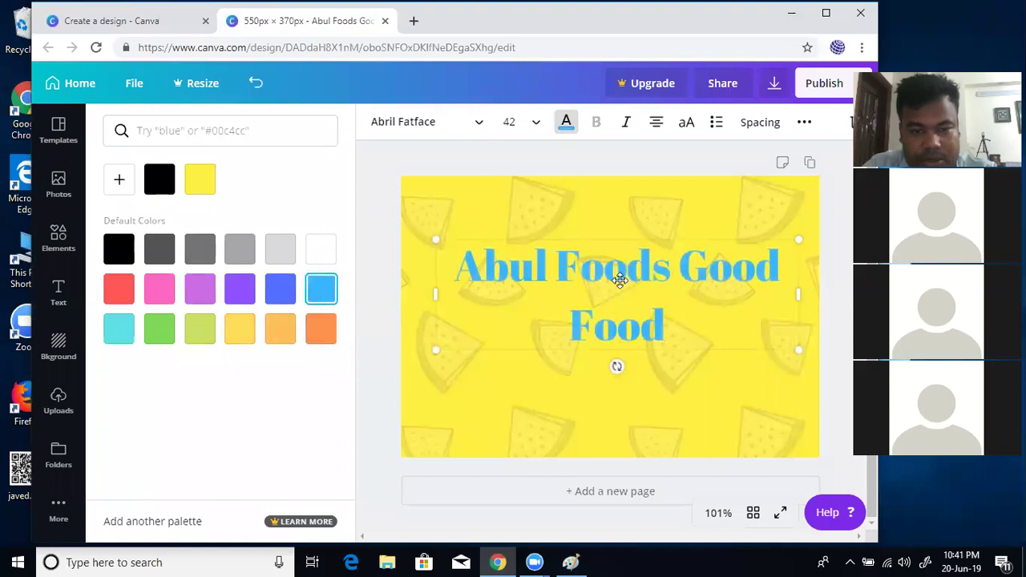
{"action": "left_click", "coordinate": [273, 335]}
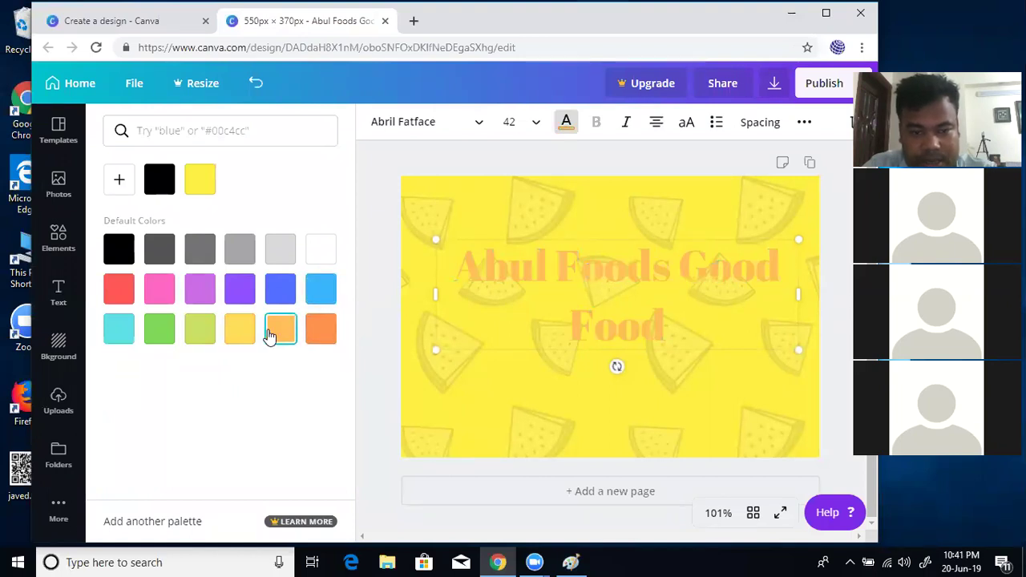
{"action": "left_click", "coordinate": [240, 335]}
{"action": "left_click", "coordinate": [320, 329]}
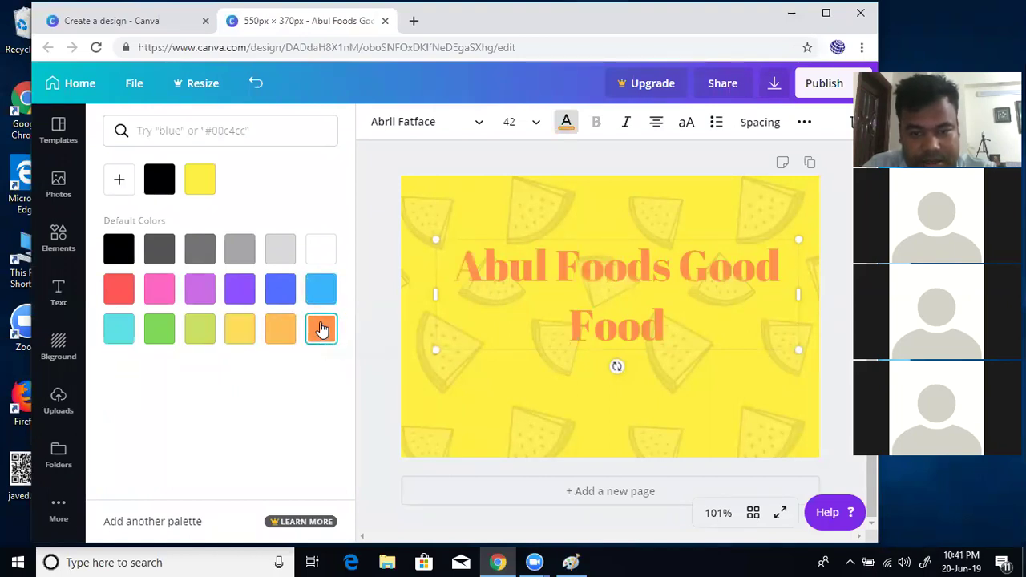
Step: Try red, pink, purple and violet on the heading text, then go back to green
{"action": "left_click", "coordinate": [122, 292]}
{"action": "left_click", "coordinate": [158, 293]}
{"action": "left_click", "coordinate": [204, 294]}
{"action": "left_click", "coordinate": [239, 291]}
{"action": "left_click", "coordinate": [281, 331]}
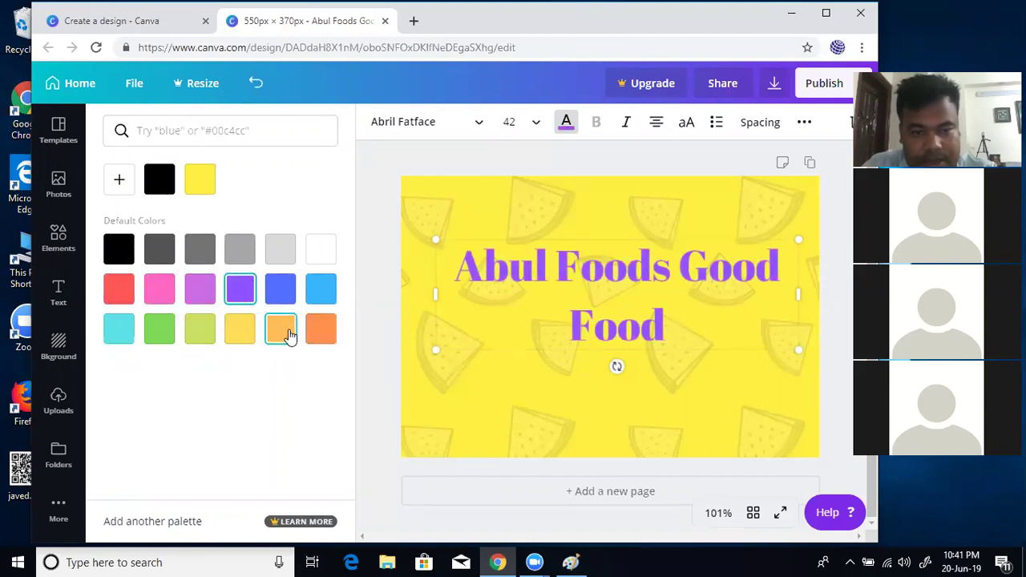
{"action": "left_click", "coordinate": [241, 332]}
{"action": "left_click", "coordinate": [202, 334]}
{"action": "left_click", "coordinate": [160, 330]}
Step: Narrow the heading's text box so the words wrap onto three lines, and move it toward the page's upper right
{"action": "mouse_move", "coordinate": [614, 275]}
{"action": "left_mouse_down"}
{"action": "mouse_move", "coordinate": [636, 303]}
{"action": "mouse_move", "coordinate": [607, 280]}
{"action": "left_mouse_up"}
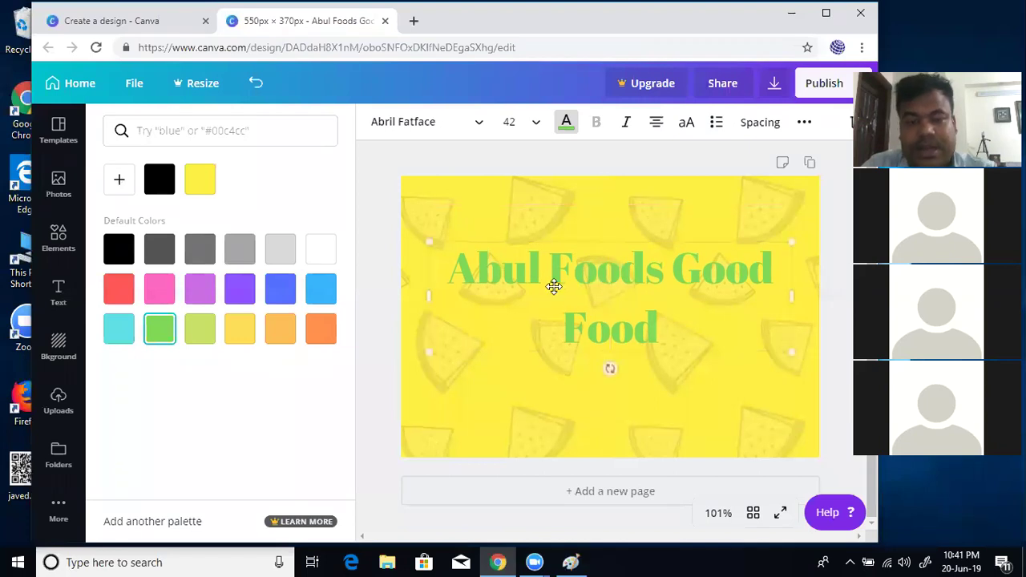
{"action": "left_click_drag", "start_coordinate": [555, 300], "coordinate": [575, 301]}
{"action": "left_click_drag", "start_coordinate": [745, 295], "coordinate": [745, 296]}
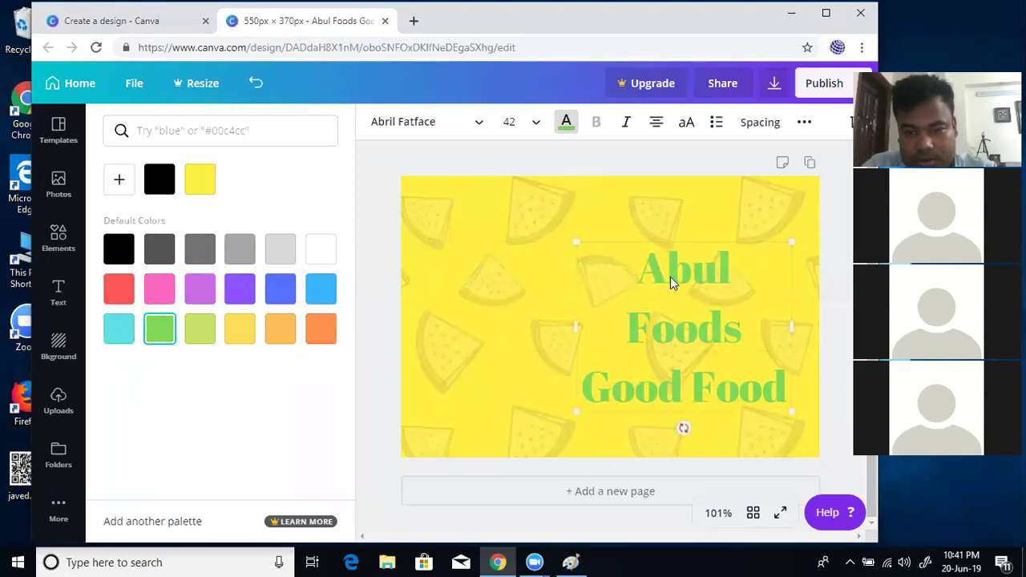
{"action": "left_click", "coordinate": [685, 337]}
{"action": "left_click_drag", "start_coordinate": [690, 319], "coordinate": [710, 291]}
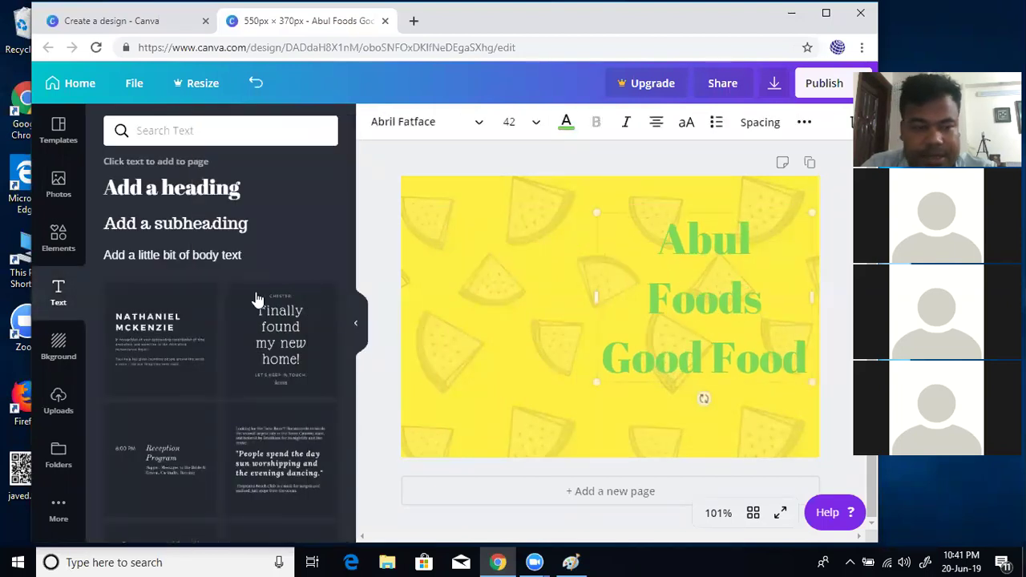
Step: Scale the three-line heading down to font size 34.8 and position it in the right half of the page
{"action": "left_click_drag", "start_coordinate": [597, 383], "coordinate": [630, 351]}
{"action": "left_click", "coordinate": [724, 286]}
{"action": "left_click", "coordinate": [722, 277]}
{"action": "left_click_drag", "start_coordinate": [721, 277], "coordinate": [671, 299]}
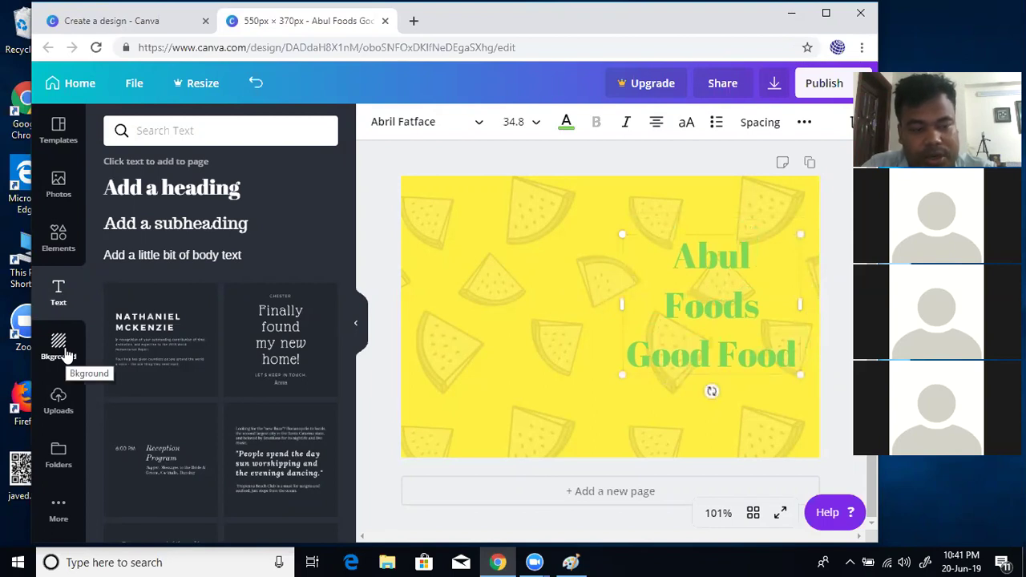
{"action": "left_click", "coordinate": [67, 354]}
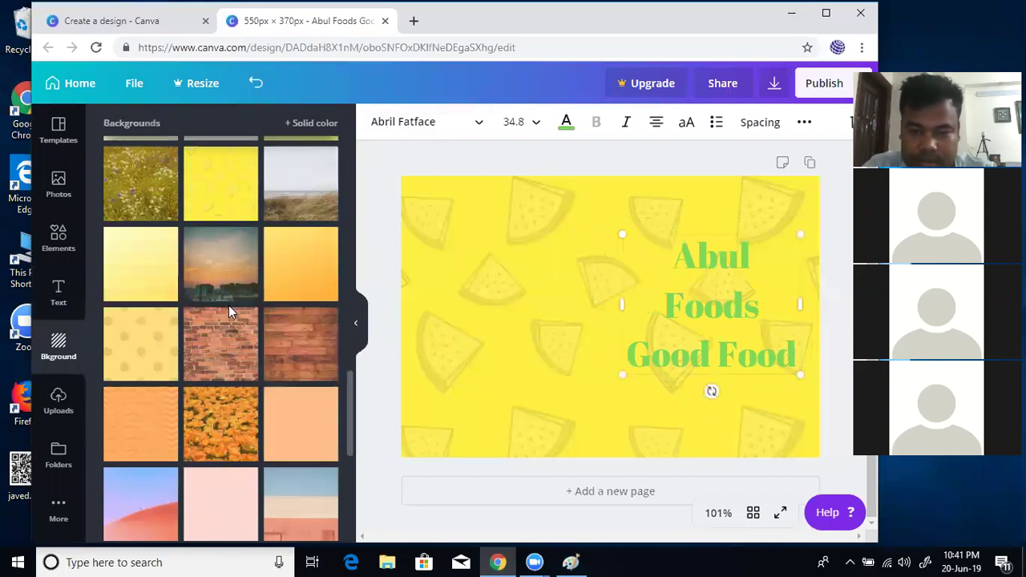
{"action": "left_click", "coordinate": [64, 296]}
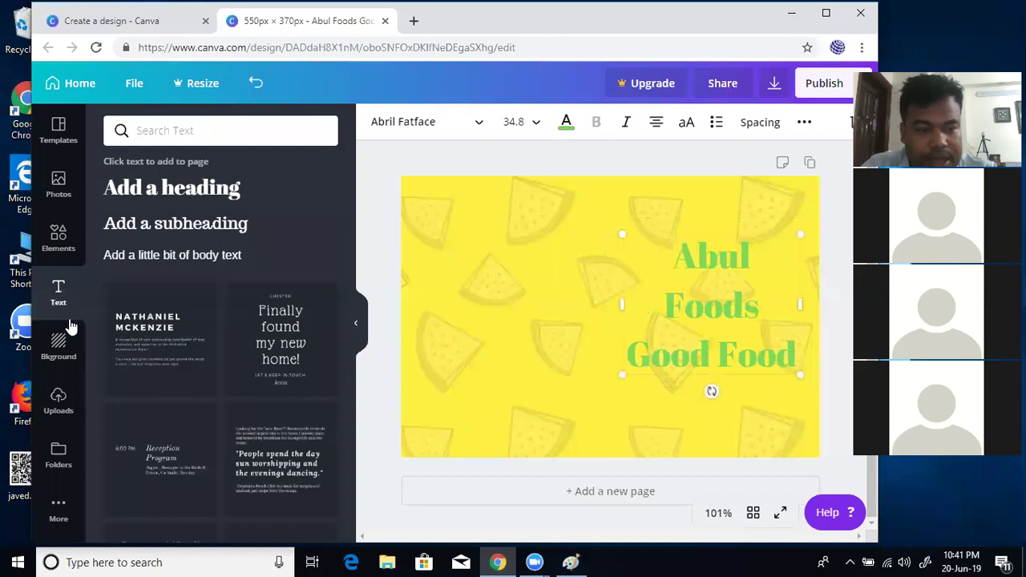
Step: Try the glasses illustration at about 104 × 89 px on the left half of the page, and delete it
{"action": "left_click", "coordinate": [60, 235]}
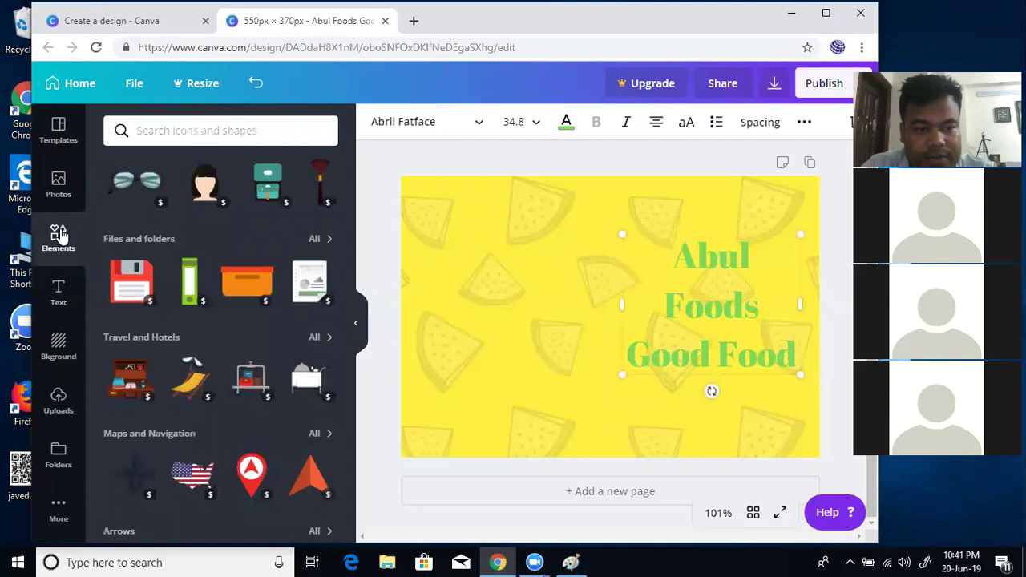
{"action": "left_click", "coordinate": [141, 184]}
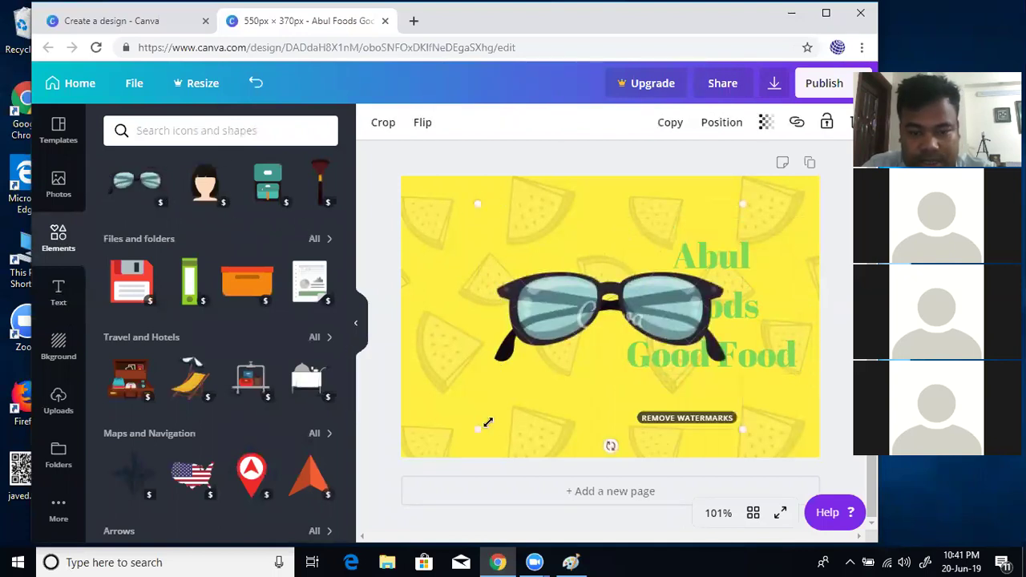
{"action": "left_click_drag", "start_coordinate": [479, 429], "coordinate": [663, 273]}
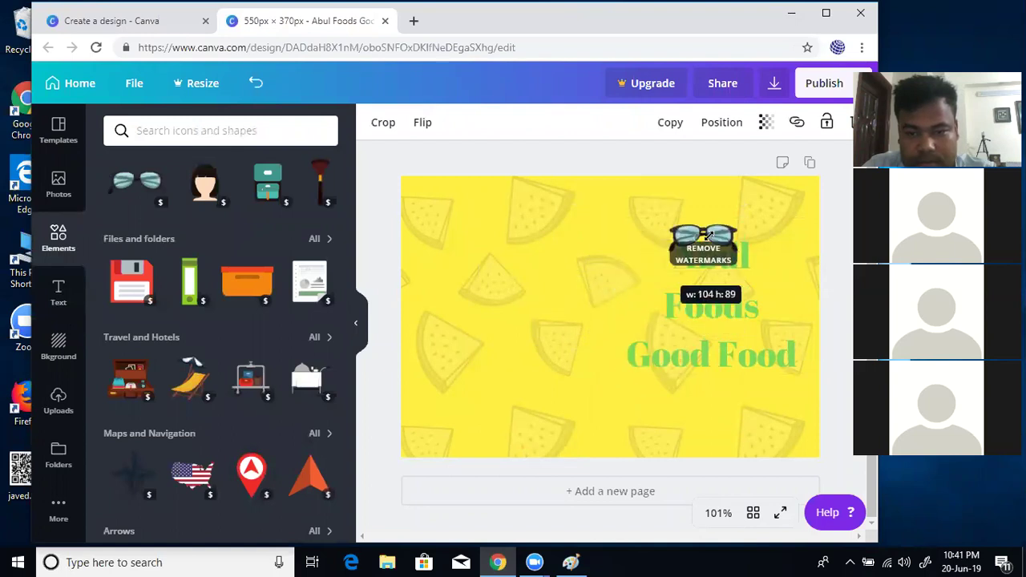
{"action": "left_click_drag", "start_coordinate": [717, 222], "coordinate": [478, 246]}
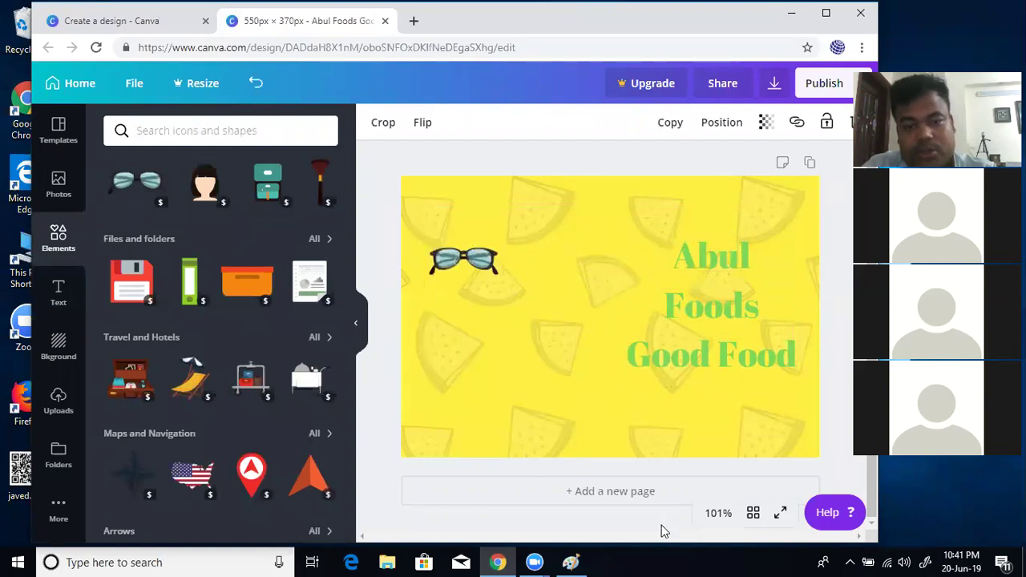
{"action": "left_click", "coordinate": [539, 389]}
{"action": "left_click", "coordinate": [472, 272]}
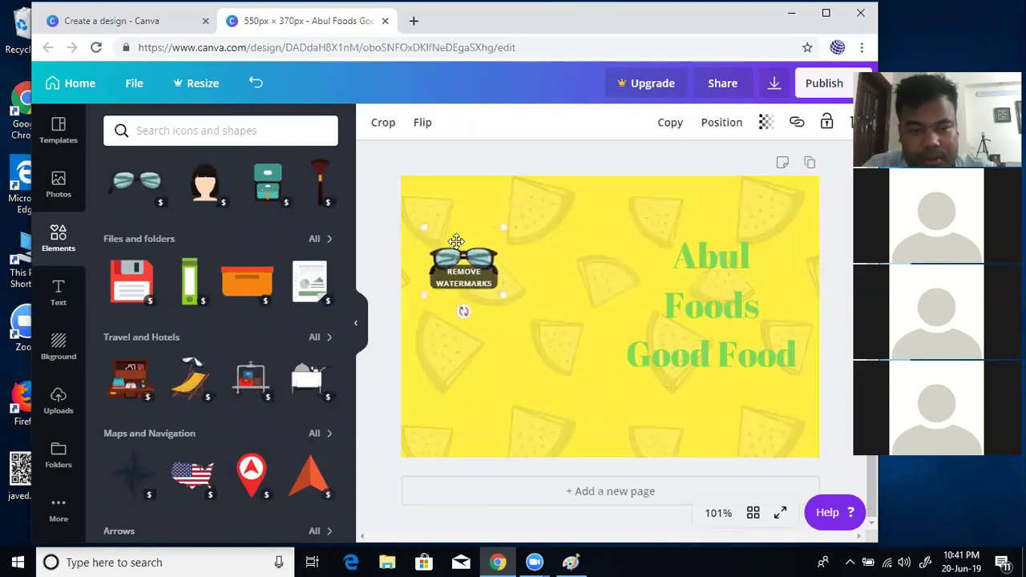
{"action": "key", "text": "Delete"}
Step: Try the orange navigation arrow from Maps and Navigation on the page, and delete it
{"action": "scroll", "coordinate": [230, 313], "scroll_direction": "down", "scroll_amount": 4}
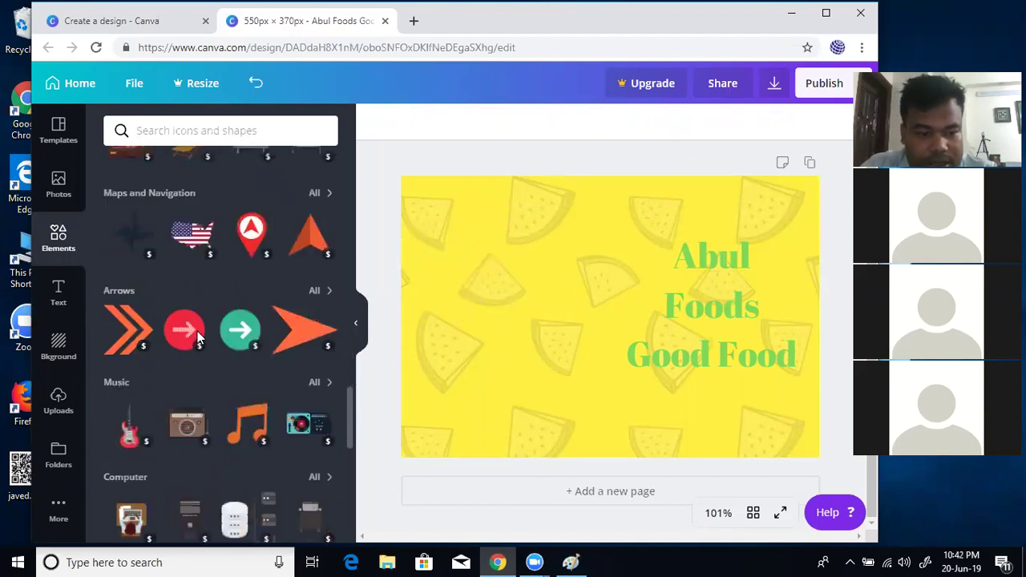
{"action": "scroll", "coordinate": [269, 293], "scroll_direction": "up", "scroll_amount": 1}
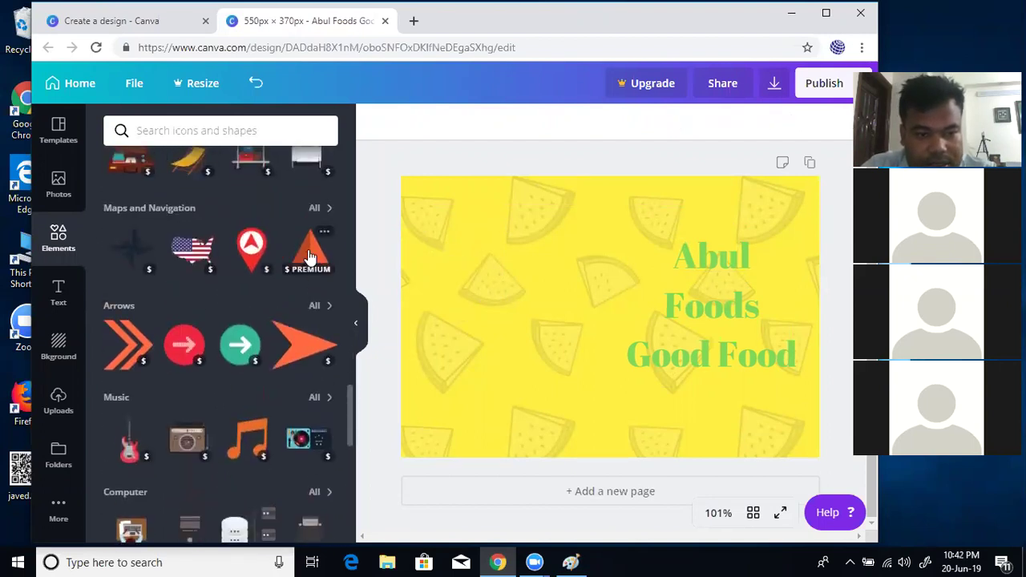
{"action": "left_click", "coordinate": [310, 254]}
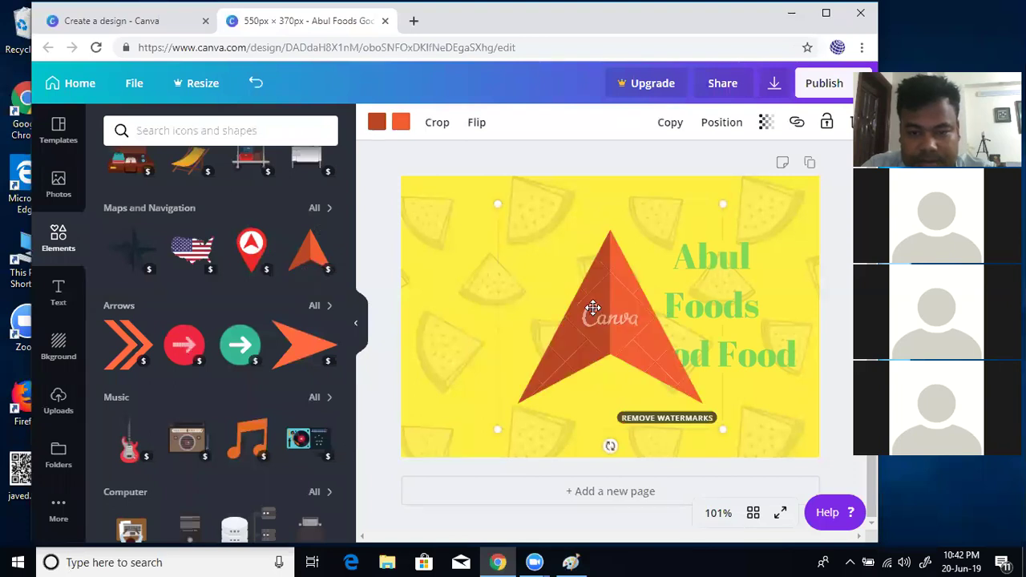
{"action": "key", "text": "Delete"}
Step: Try the red guitar illustration from Music at a reduced size in the page's lower left, and delete it
{"action": "scroll", "coordinate": [195, 424], "scroll_direction": "down", "scroll_amount": 3}
{"action": "scroll", "coordinate": [203, 400], "scroll_direction": "up", "scroll_amount": 1}
{"action": "scroll", "coordinate": [202, 397], "scroll_direction": "up", "scroll_amount": 1}
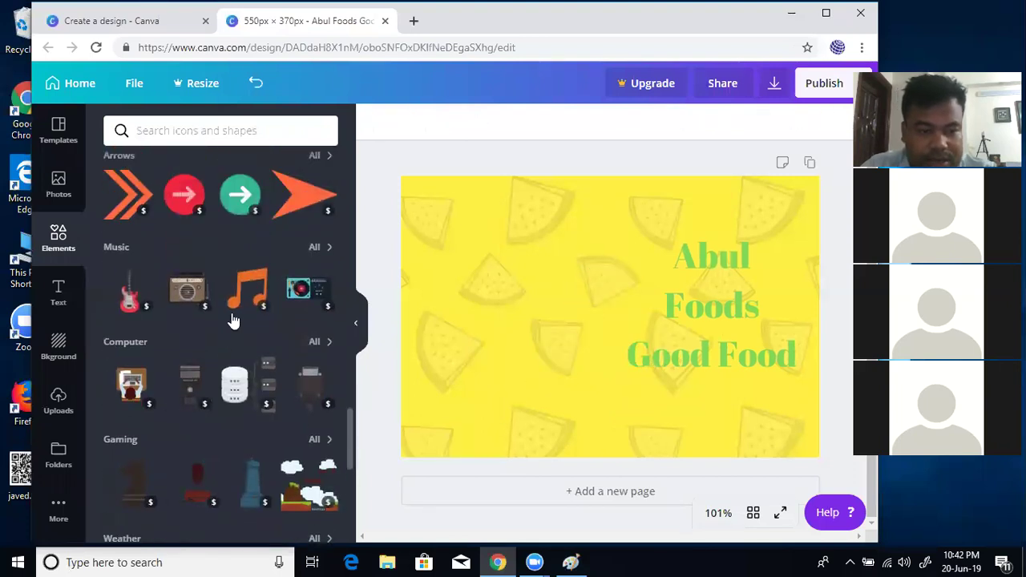
{"action": "left_click", "coordinate": [130, 292]}
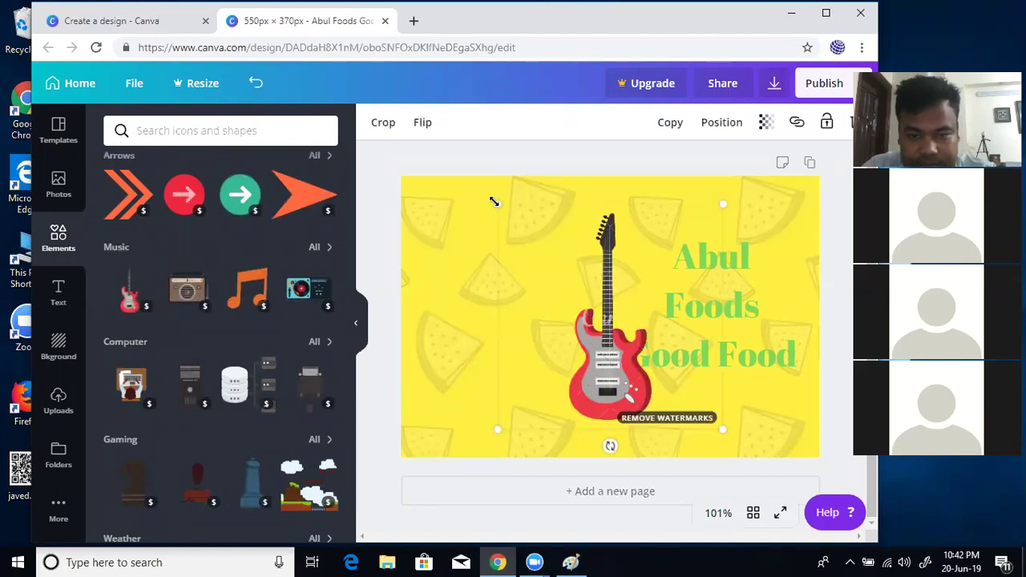
{"action": "left_click_drag", "start_coordinate": [574, 288], "coordinate": [670, 388]}
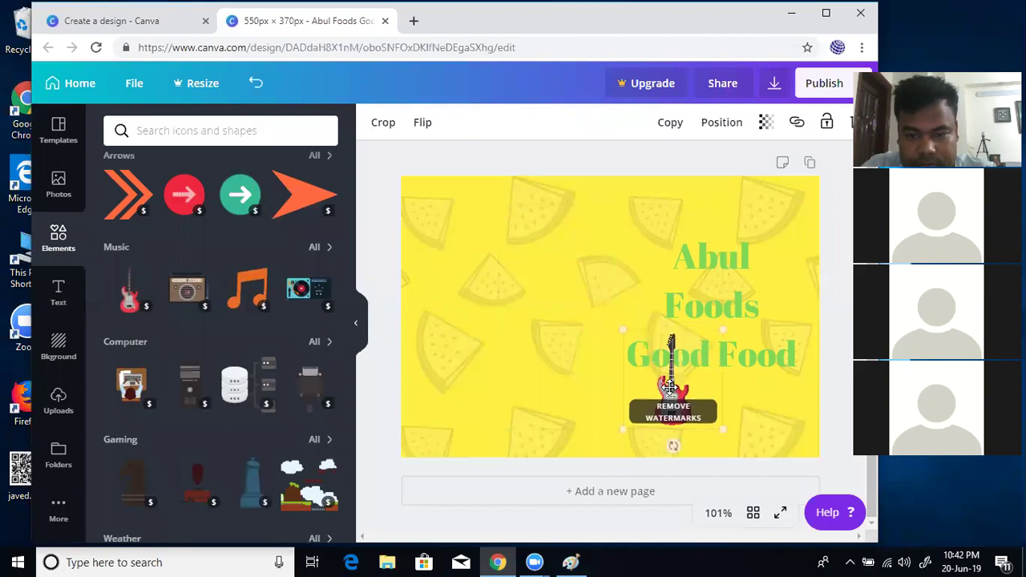
{"action": "left_click_drag", "start_coordinate": [693, 421], "coordinate": [465, 425]}
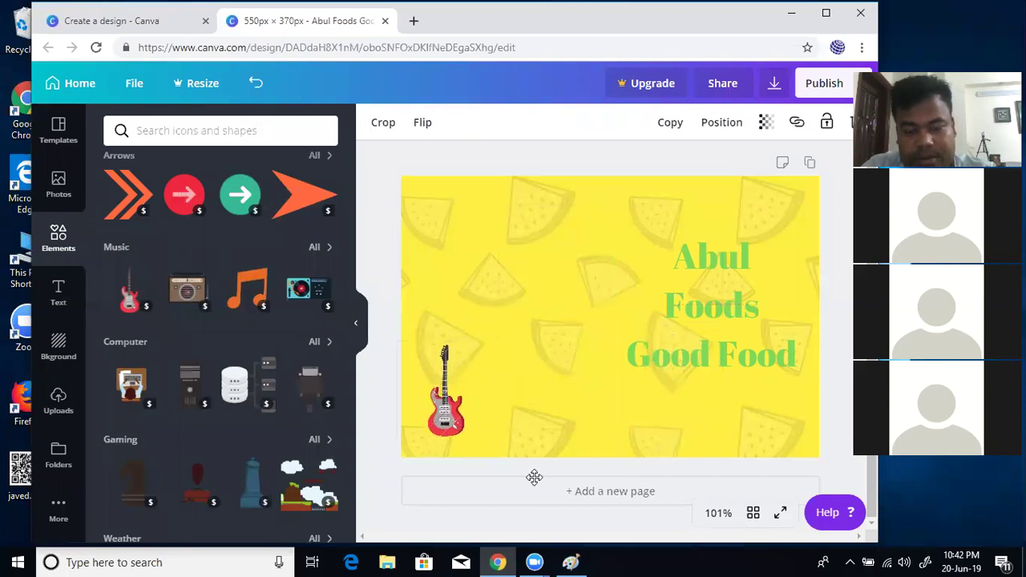
{"action": "key", "text": "Delete"}
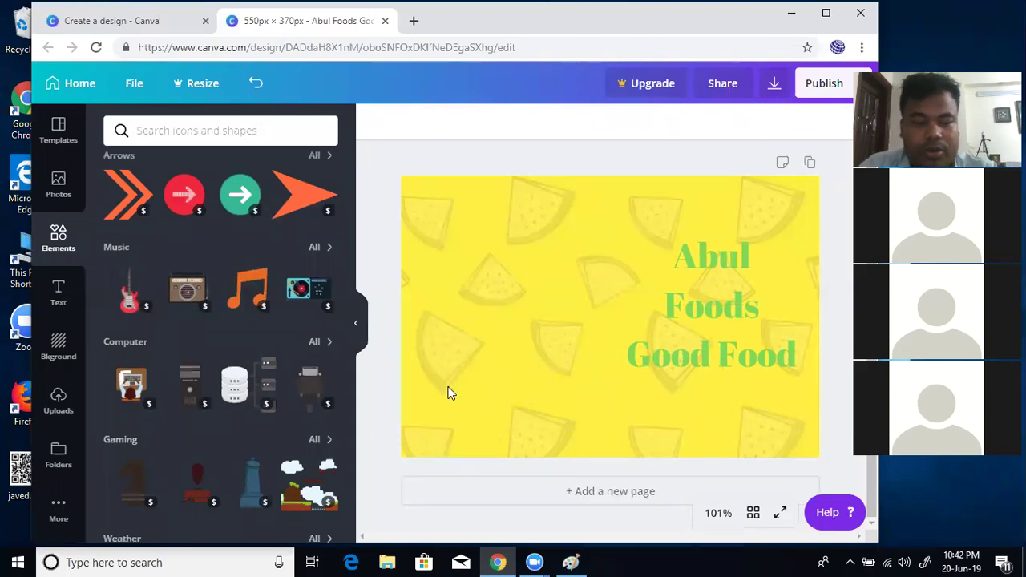
Step: Add the single-image grid from Grids and narrow it to cover the left half of the page
{"action": "scroll", "coordinate": [161, 437], "scroll_direction": "down", "scroll_amount": 4}
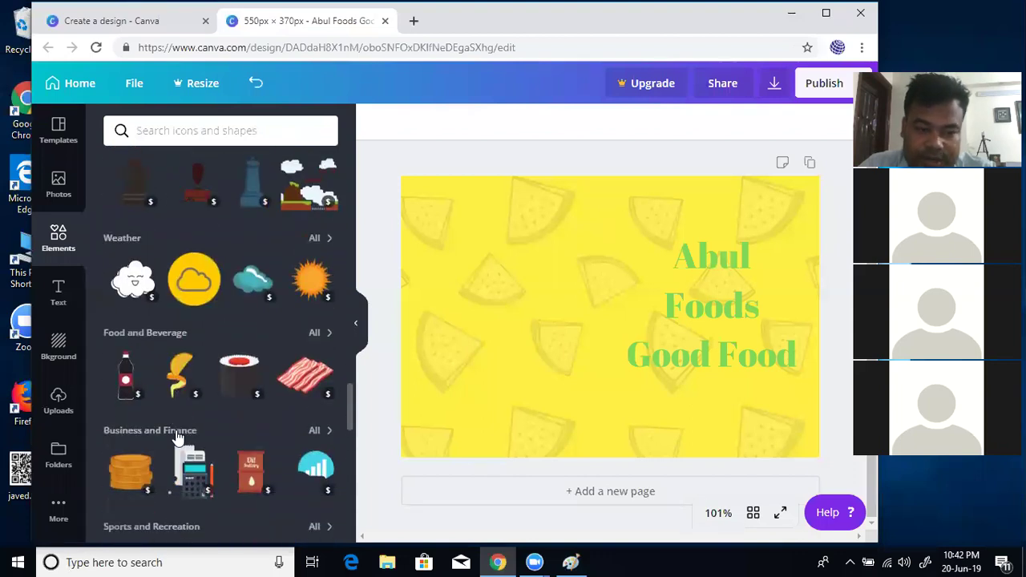
{"action": "scroll", "coordinate": [171, 408], "scroll_direction": "up", "scroll_amount": 10}
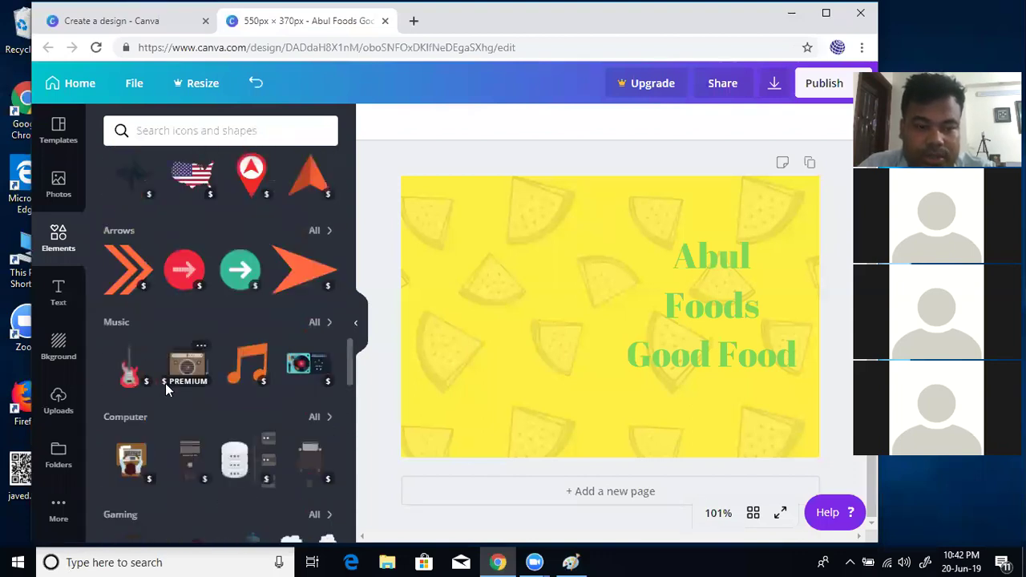
{"action": "scroll", "coordinate": [165, 383], "scroll_direction": "up", "scroll_amount": 15}
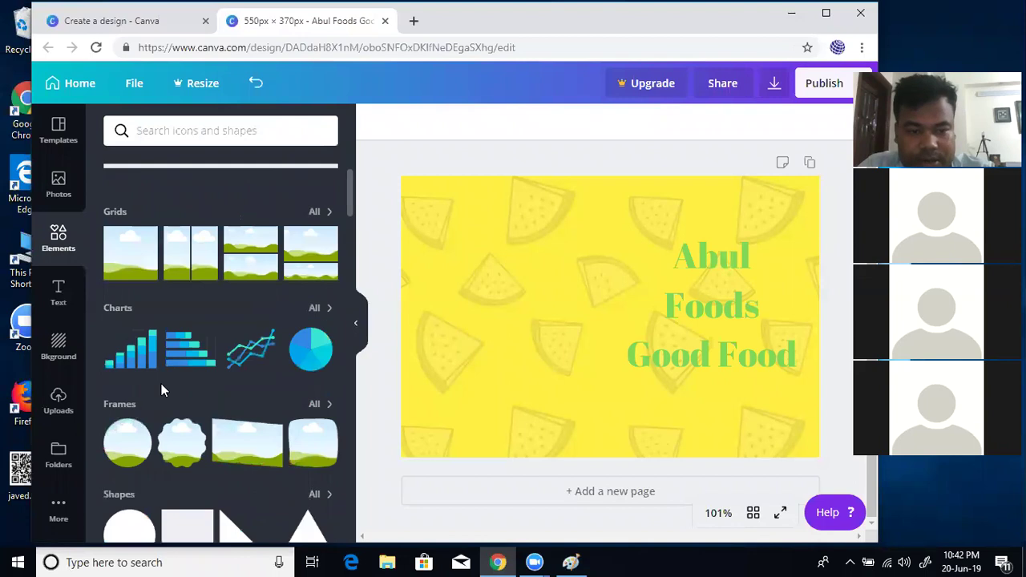
{"action": "scroll", "coordinate": [148, 405], "scroll_direction": "down", "scroll_amount": 2}
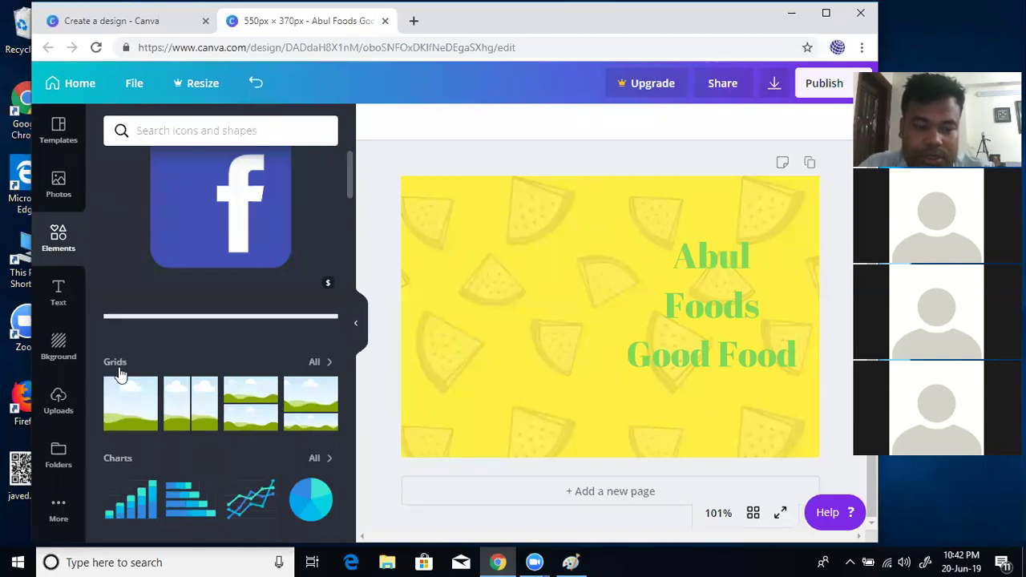
{"action": "left_click", "coordinate": [128, 415]}
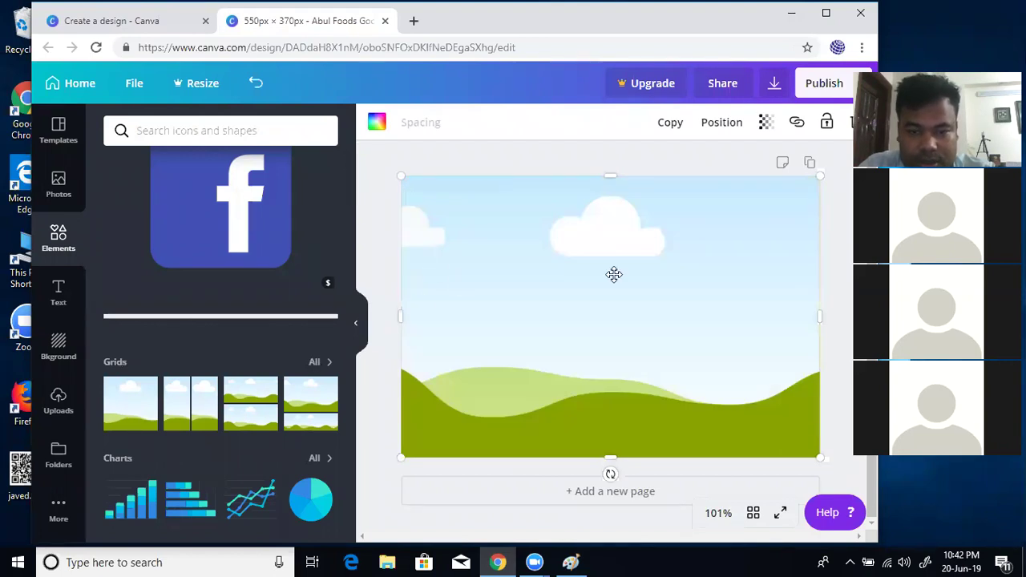
{"action": "left_click_drag", "start_coordinate": [744, 316], "coordinate": [613, 333]}
{"action": "left_click_drag", "start_coordinate": [534, 294], "coordinate": [537, 292]}
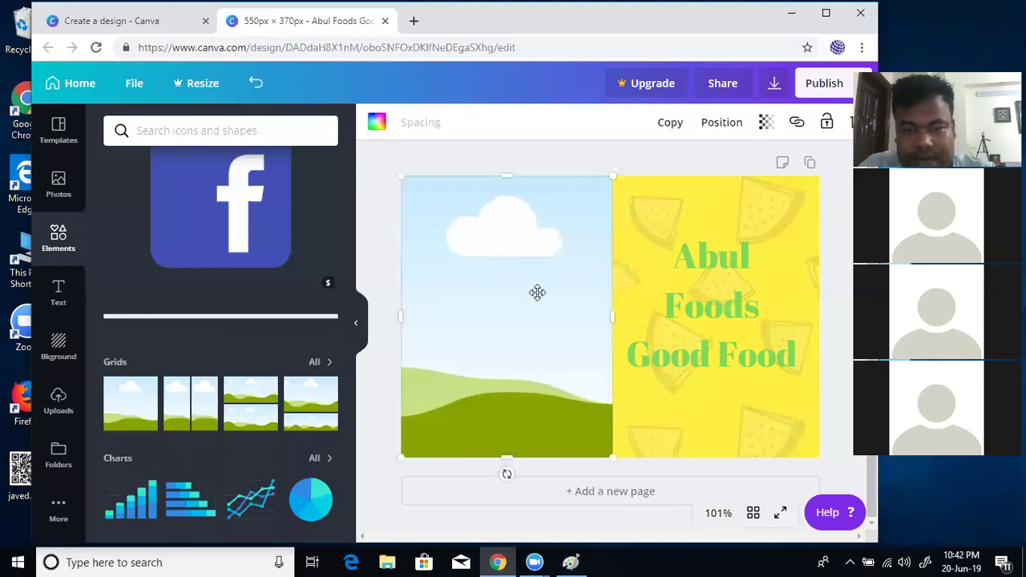
Step: Fill the grid with the default green and set its transparency to 46
{"action": "left_click", "coordinate": [376, 123]}
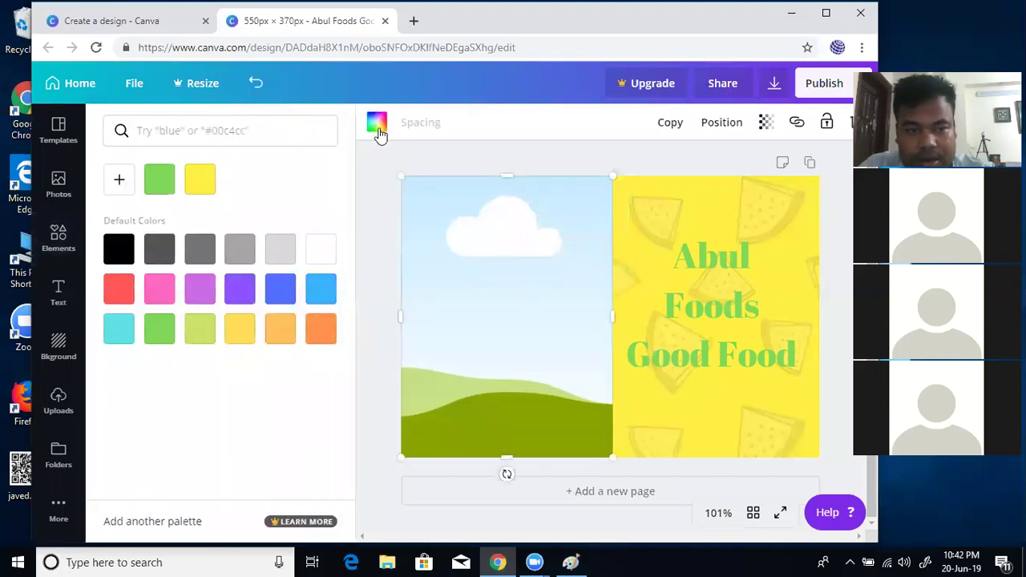
{"action": "left_click", "coordinate": [166, 331]}
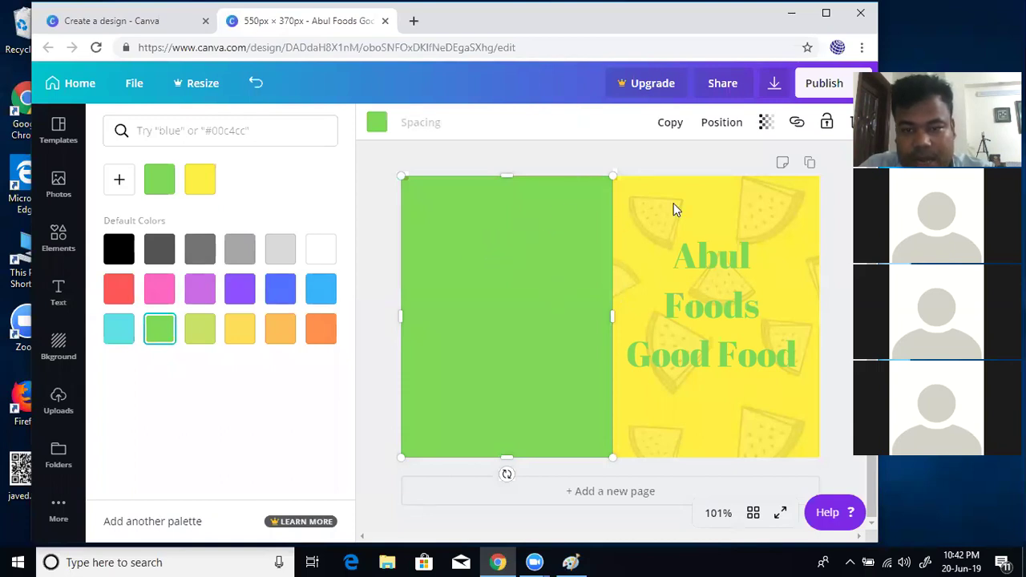
{"action": "left_click", "coordinate": [766, 123]}
{"action": "left_click_drag", "start_coordinate": [733, 163], "coordinate": [676, 183]}
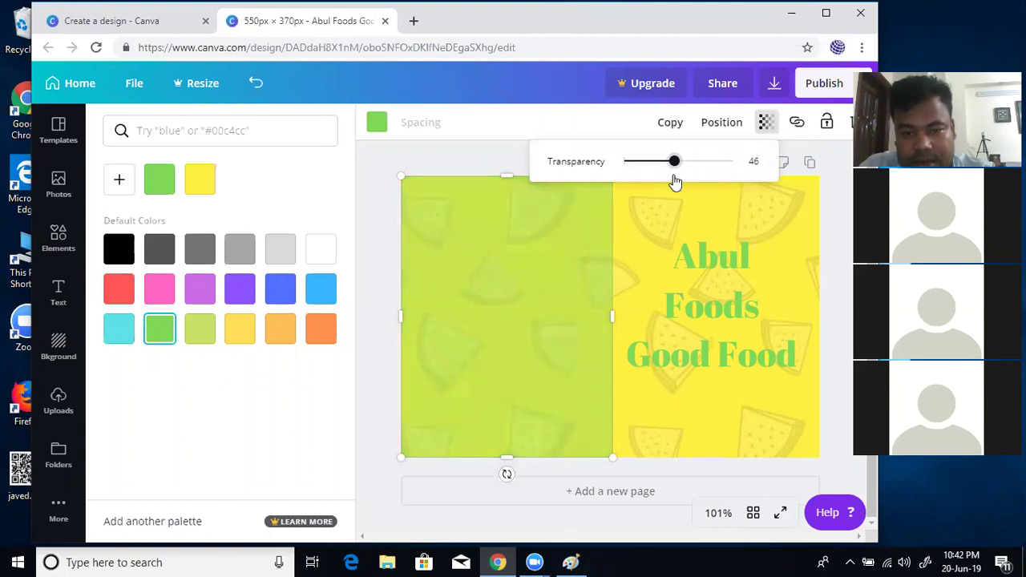
{"action": "left_click", "coordinate": [649, 223]}
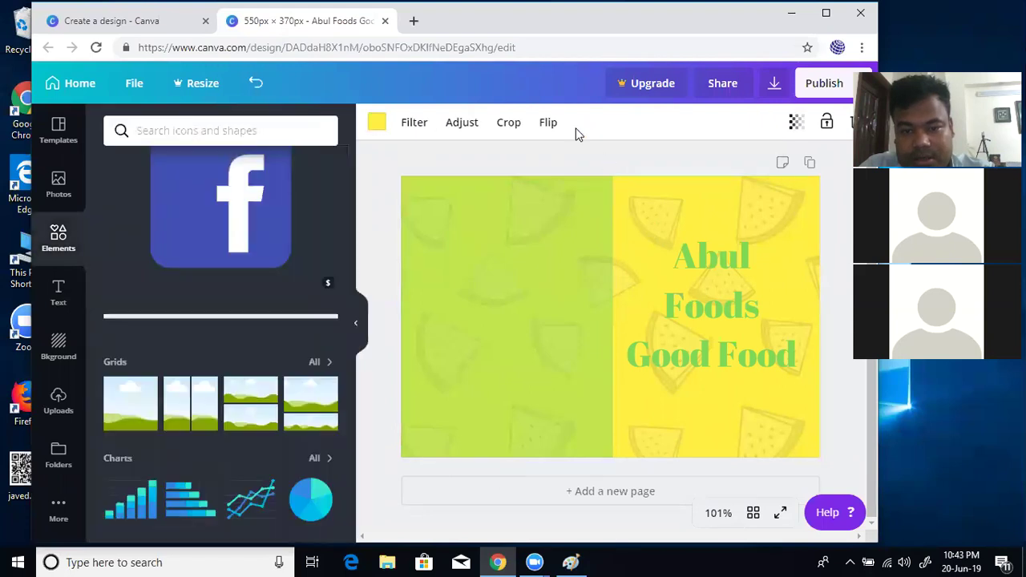
{"action": "left_click", "coordinate": [563, 149]}
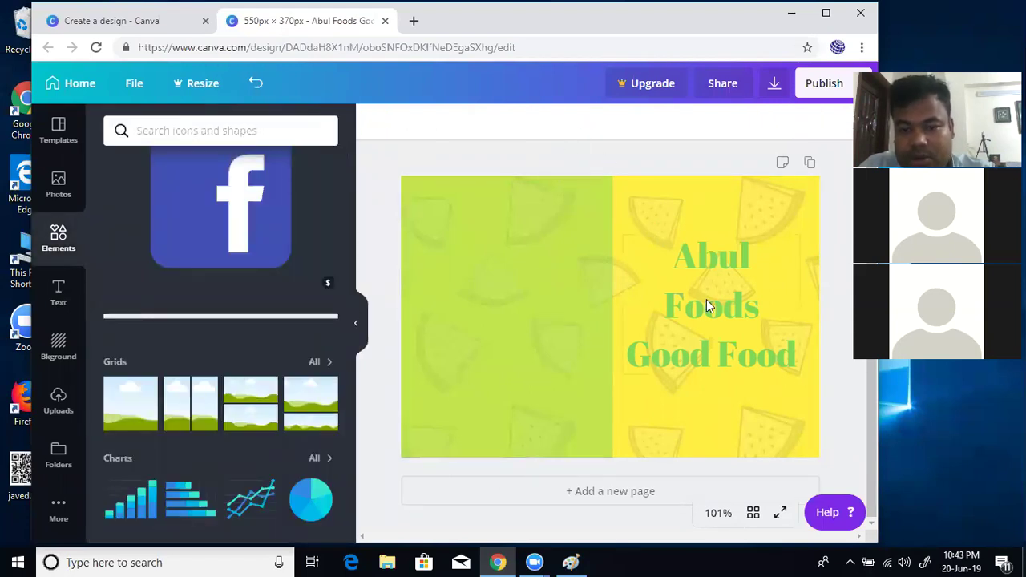
Step: Try the green grid at transparency 100, and set the transparency to 48
{"action": "left_click", "coordinate": [706, 305]}
{"action": "left_click", "coordinate": [552, 283]}
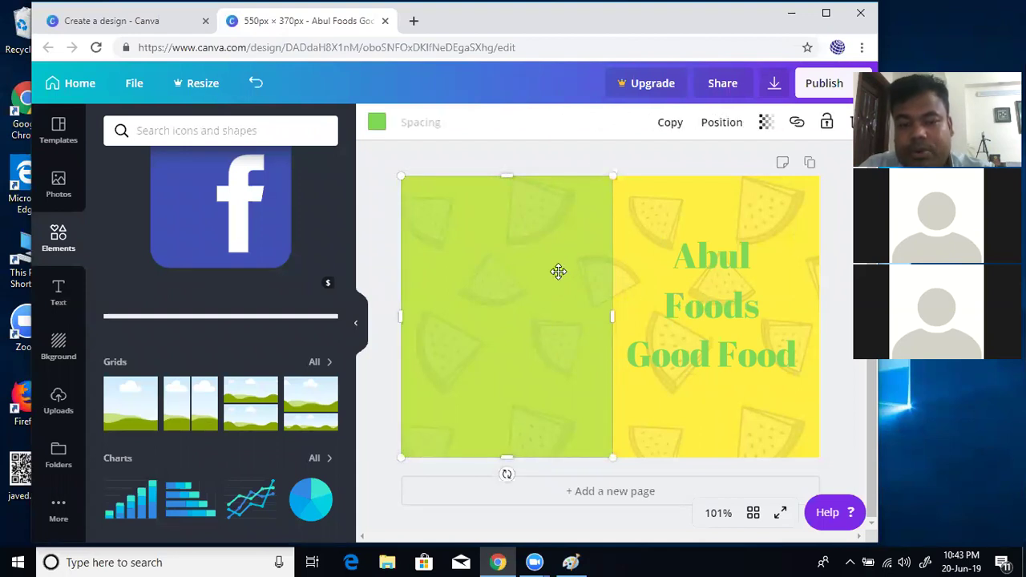
{"action": "left_click", "coordinate": [669, 212]}
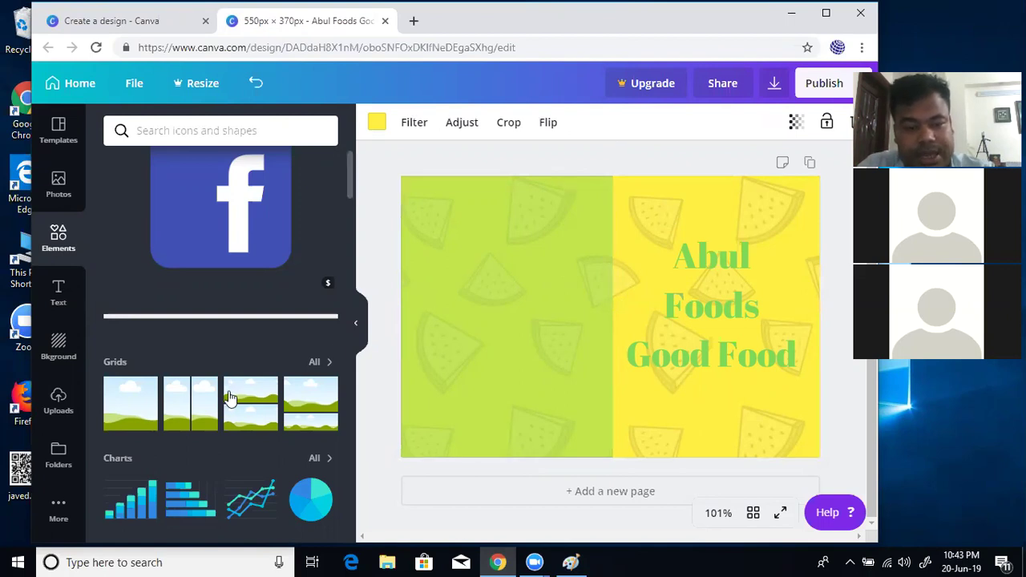
{"action": "left_click", "coordinate": [573, 320]}
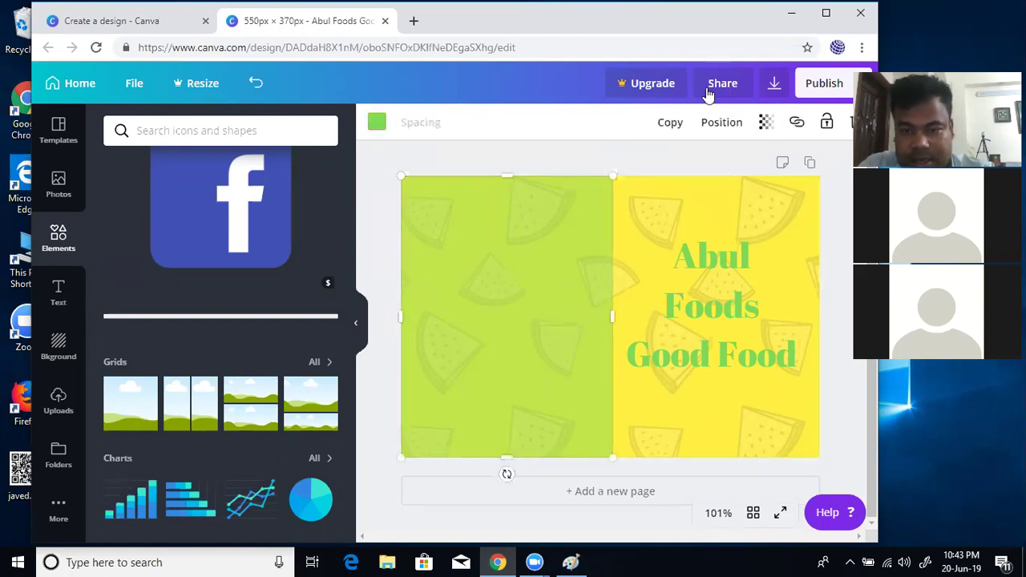
{"action": "left_click", "coordinate": [764, 123]}
{"action": "left_click_drag", "start_coordinate": [680, 173], "coordinate": [800, 165]}
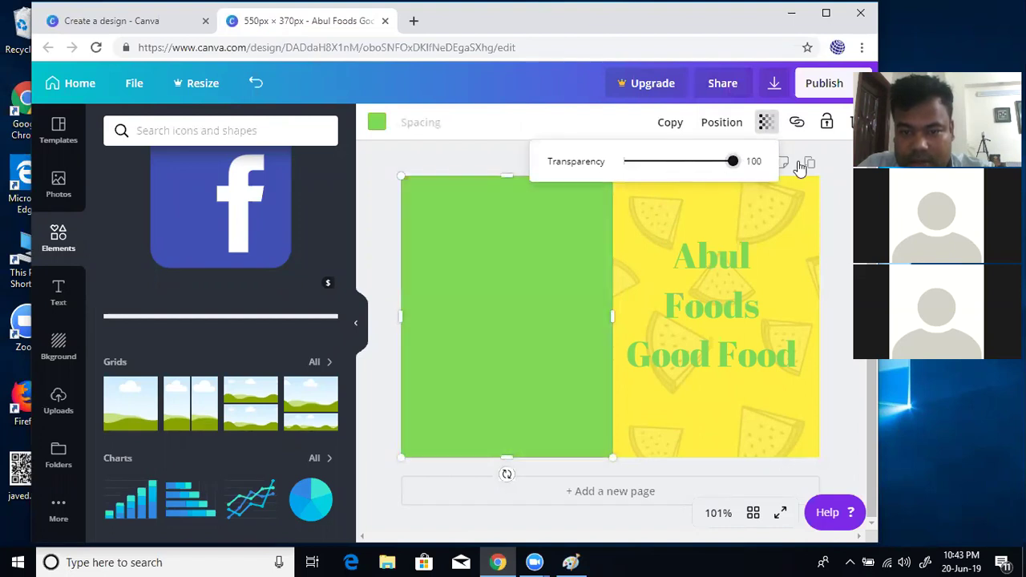
{"action": "left_click_drag", "start_coordinate": [703, 171], "coordinate": [678, 180]}
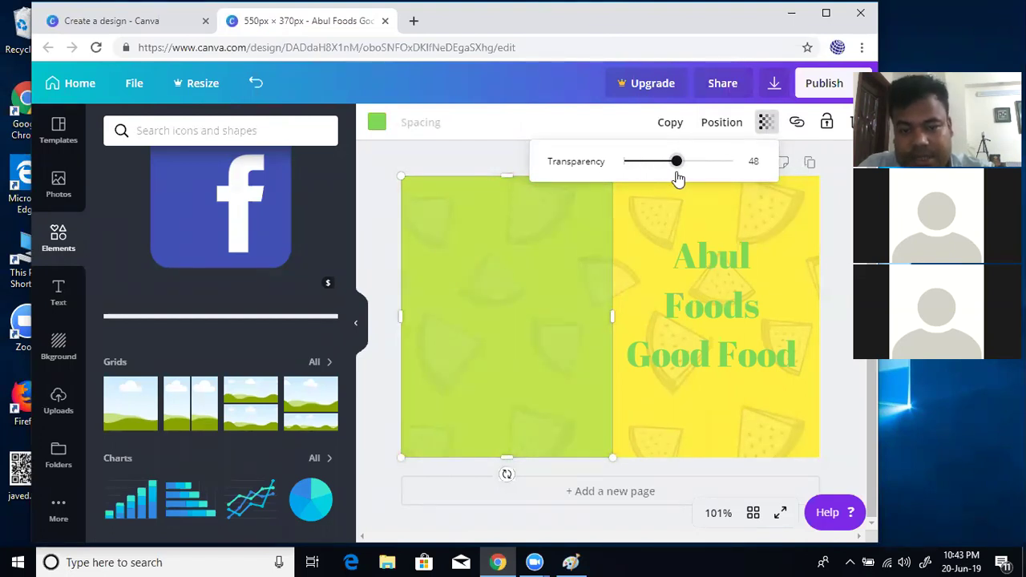
{"action": "mouse_move", "coordinate": [678, 175]}
{"action": "left_mouse_down"}
{"action": "mouse_move", "coordinate": [704, 173]}
{"action": "mouse_move", "coordinate": [678, 172]}
{"action": "left_mouse_up"}
Step: Rotate the green grid to about -39° and move it toward the lower left of the page
{"action": "left_click", "coordinate": [524, 274]}
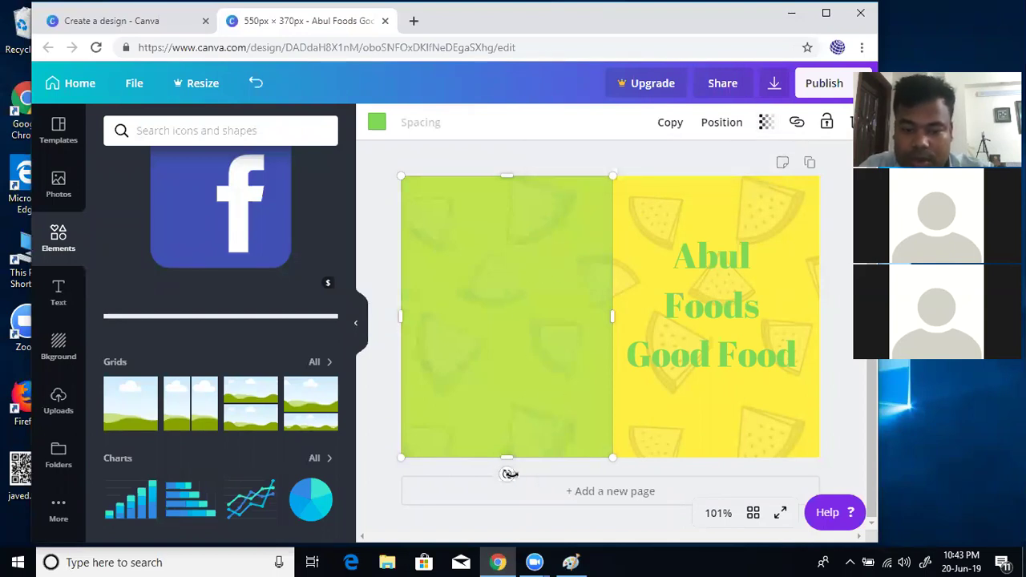
{"action": "left_click_drag", "start_coordinate": [509, 472], "coordinate": [613, 455]}
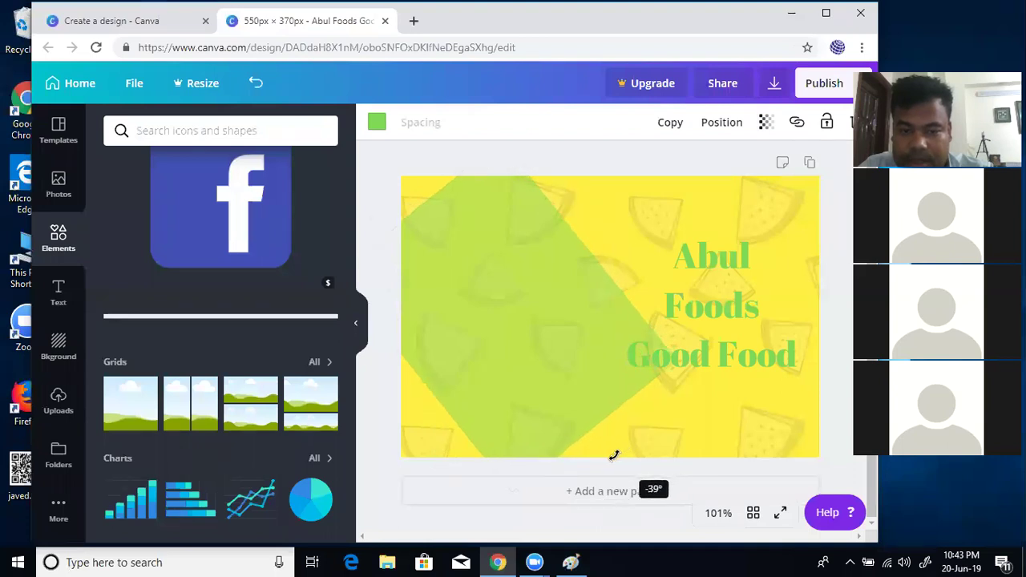
{"action": "left_click_drag", "start_coordinate": [567, 370], "coordinate": [488, 389]}
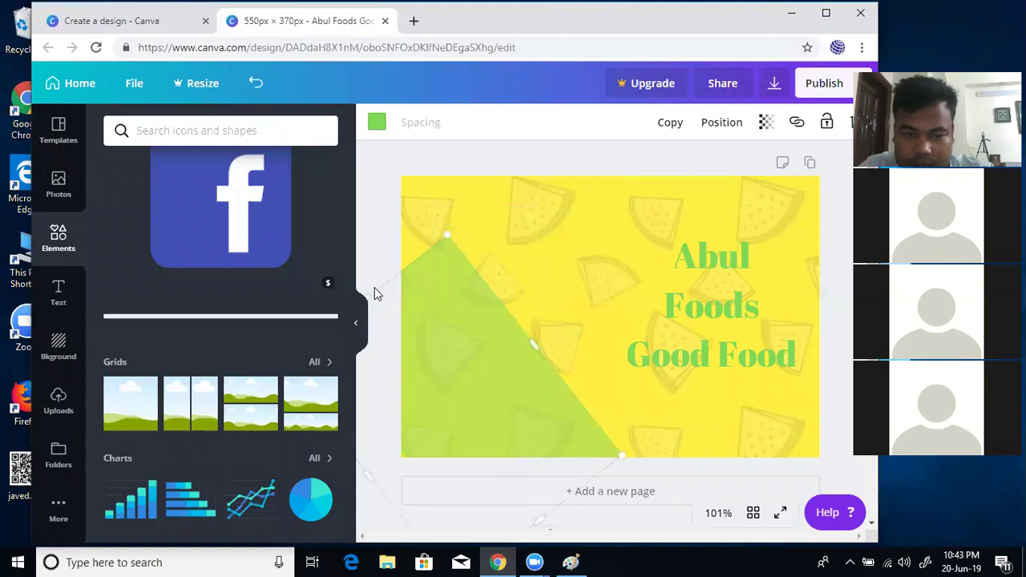
{"action": "left_click_drag", "start_coordinate": [432, 305], "coordinate": [474, 332]}
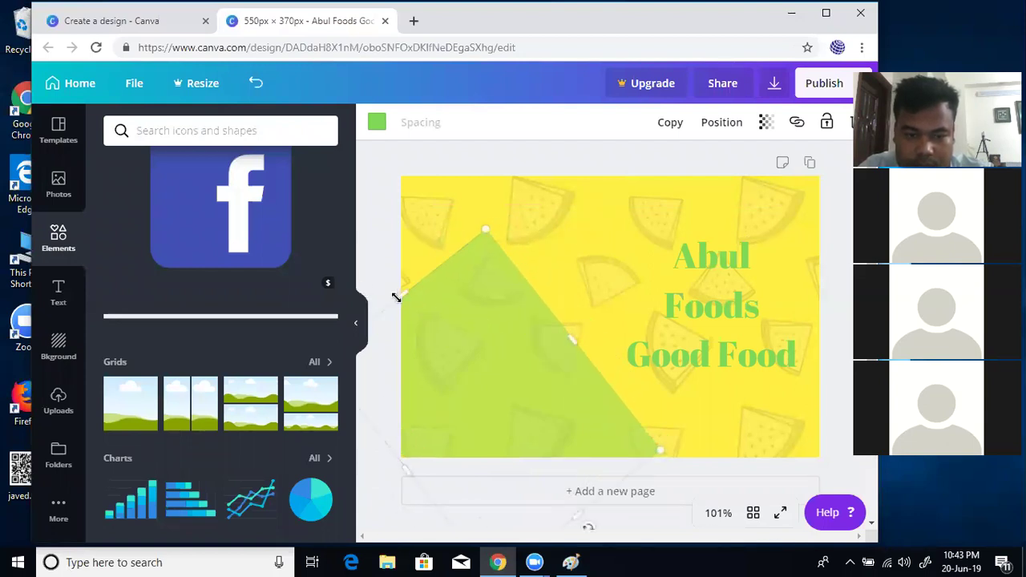
Step: Stretch the tilted green grid at both ends to a height of about 604, and shift it slightly right and up
{"action": "left_click_drag", "start_coordinate": [392, 295], "coordinate": [332, 190]}
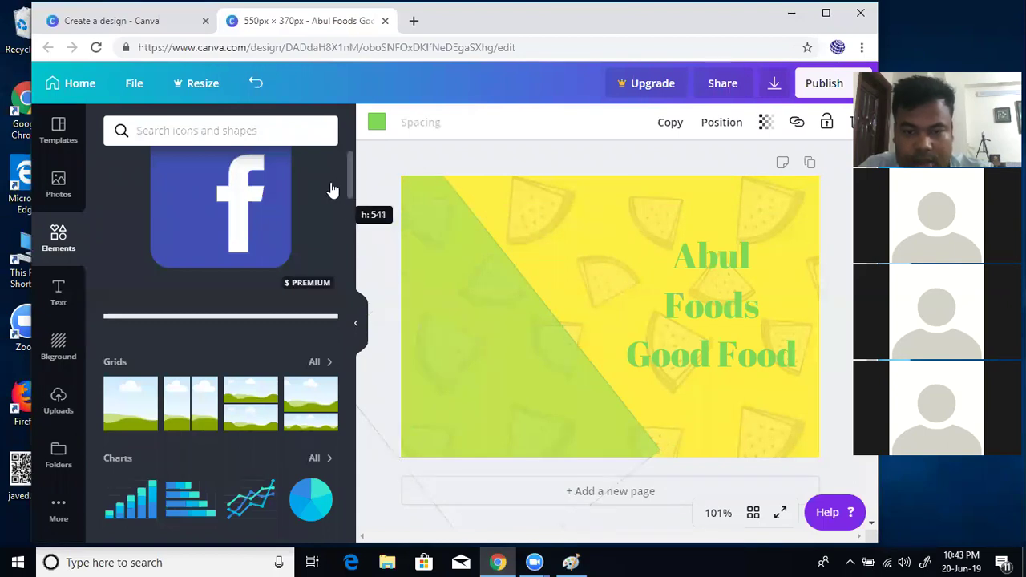
{"action": "left_click", "coordinate": [662, 148]}
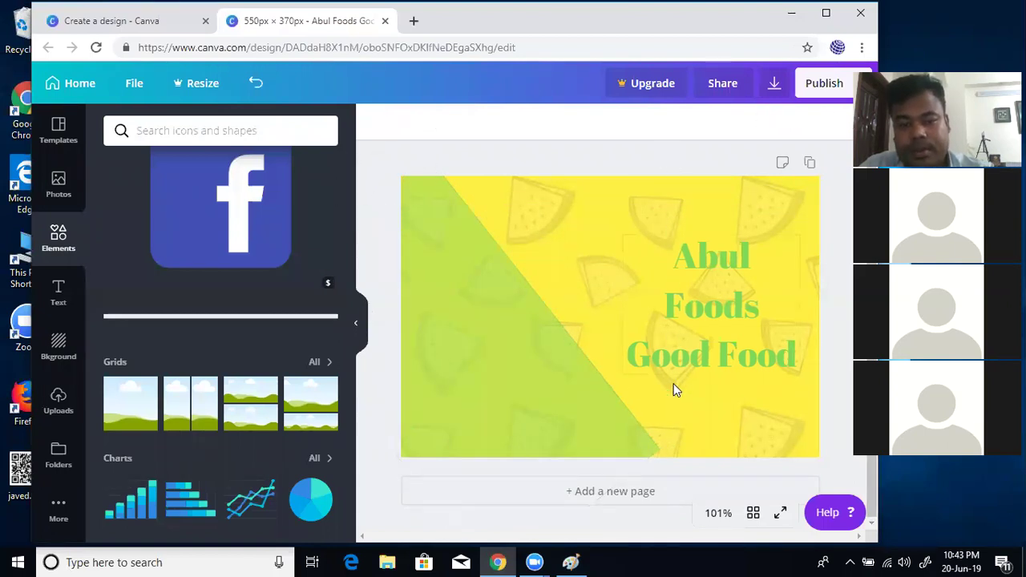
{"action": "left_click", "coordinate": [540, 426]}
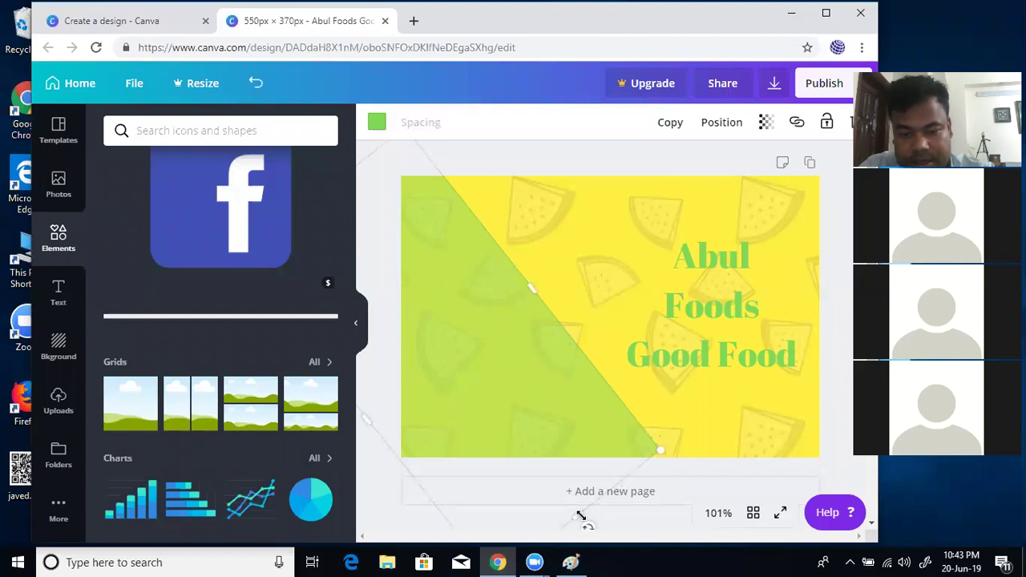
{"action": "left_click_drag", "start_coordinate": [587, 519], "coordinate": [626, 551]}
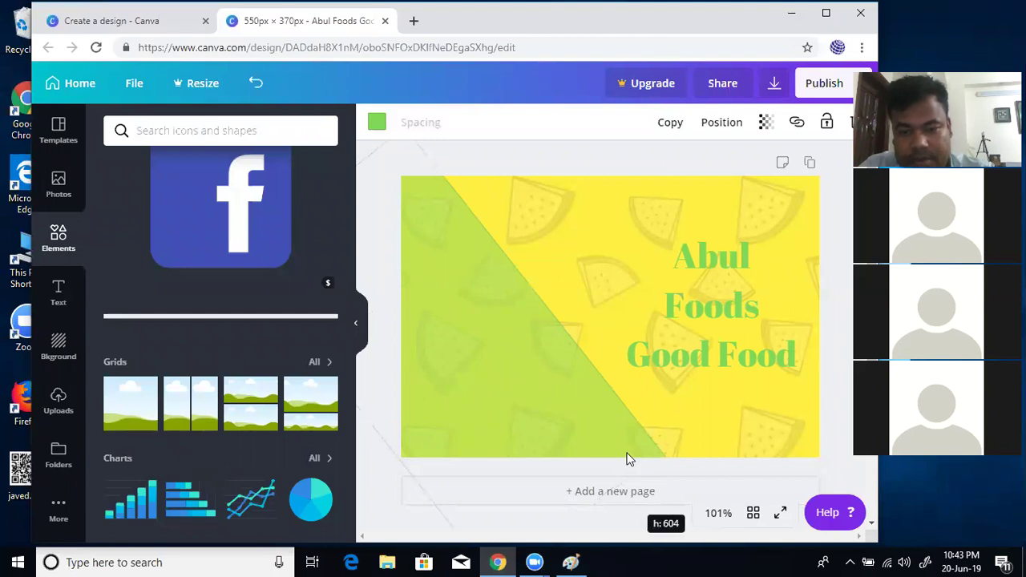
{"action": "left_click", "coordinate": [658, 222]}
{"action": "left_click_drag", "start_coordinate": [470, 350], "coordinate": [509, 336]}
{"action": "left_click", "coordinate": [681, 173]}
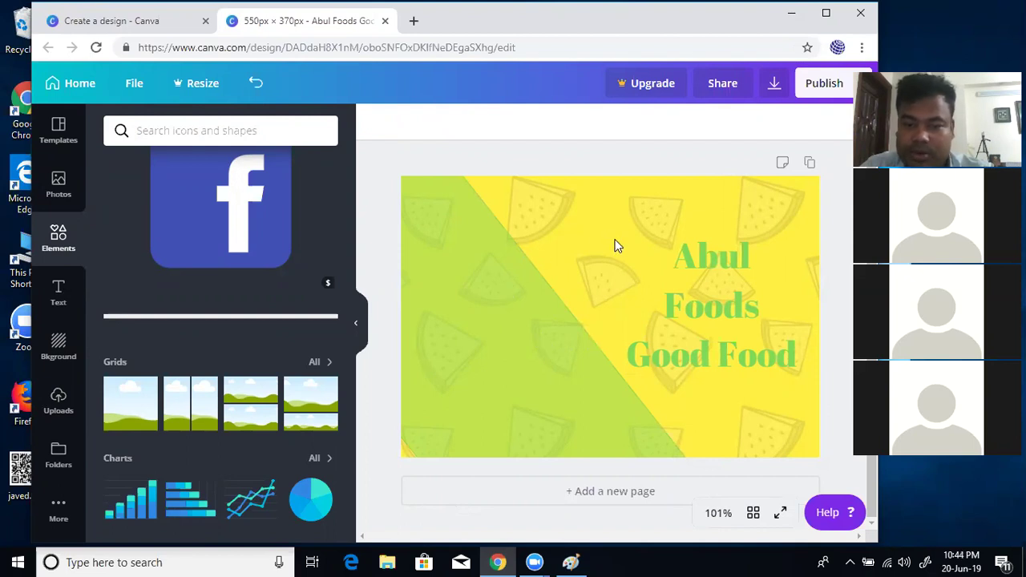
Step: Rotate the green grid so its edge slants the opposite way, and position it over the upper-left part of the page
{"action": "left_click", "coordinate": [500, 316]}
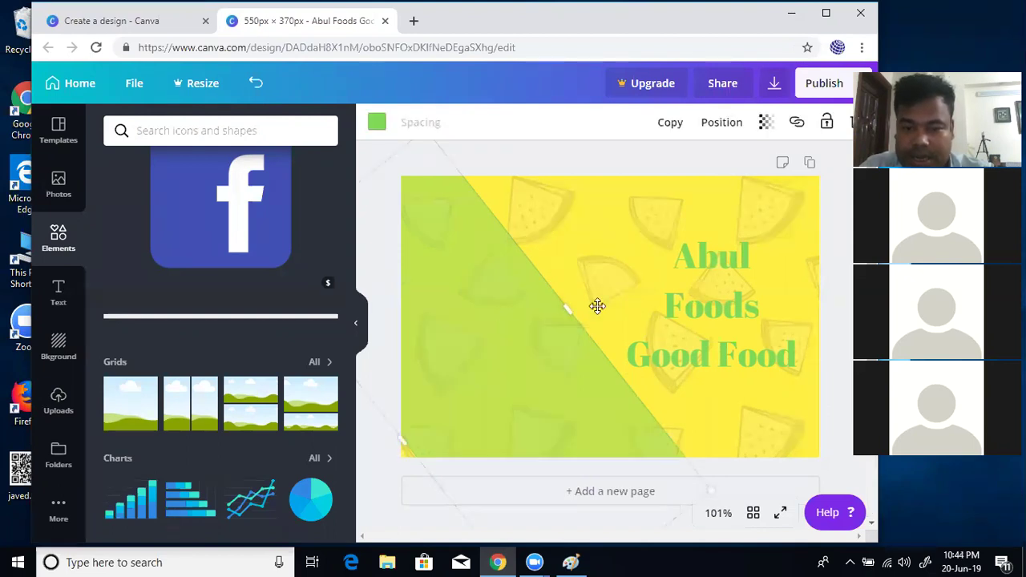
{"action": "left_click", "coordinate": [585, 221]}
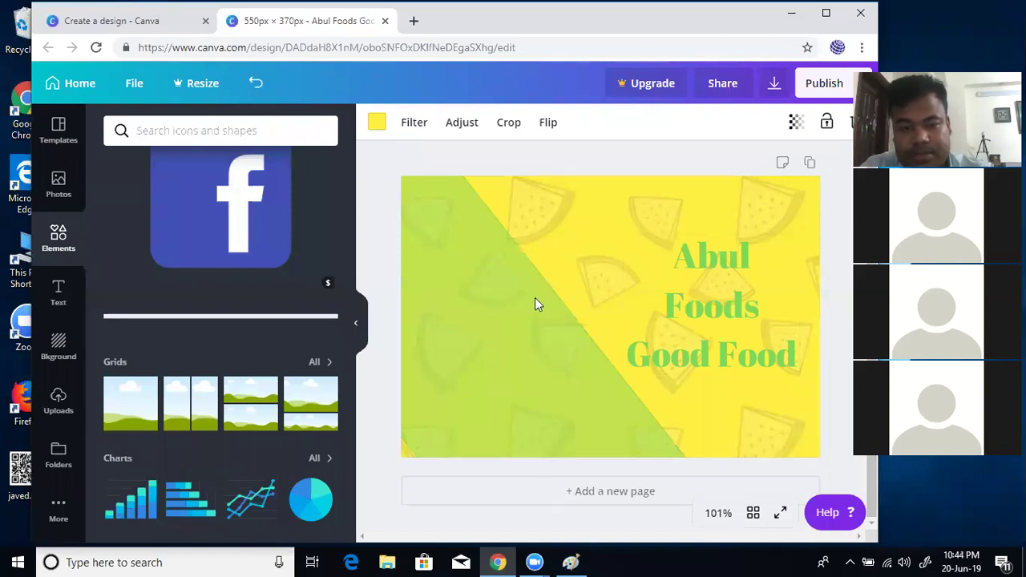
{"action": "left_click", "coordinate": [479, 335]}
{"action": "left_click_drag", "start_coordinate": [535, 290], "coordinate": [544, 289]}
{"action": "key", "text": "ctrl+z"}
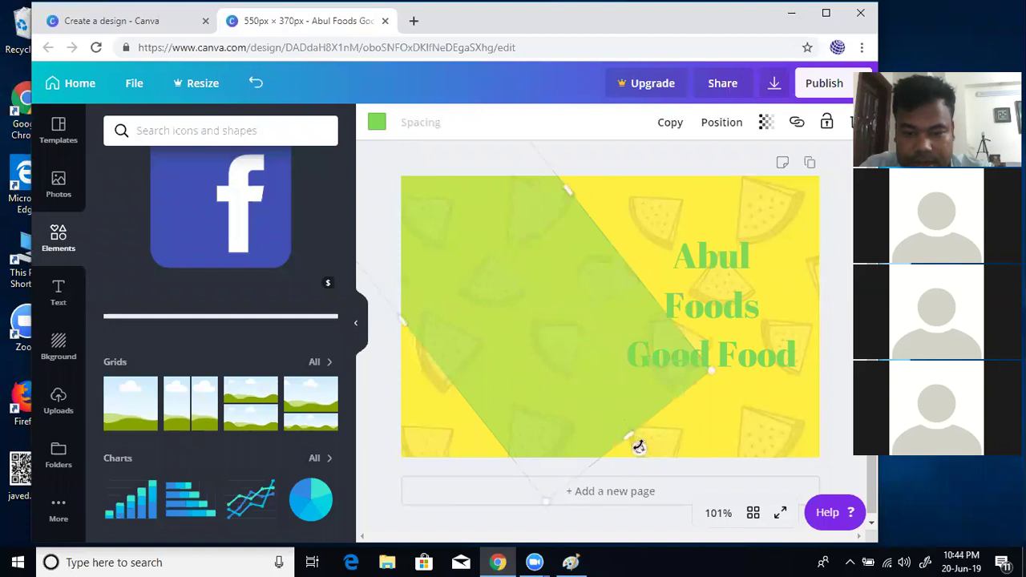
{"action": "left_click_drag", "start_coordinate": [630, 462], "coordinate": [526, 197]}
{"action": "left_click_drag", "start_coordinate": [495, 235], "coordinate": [465, 243]}
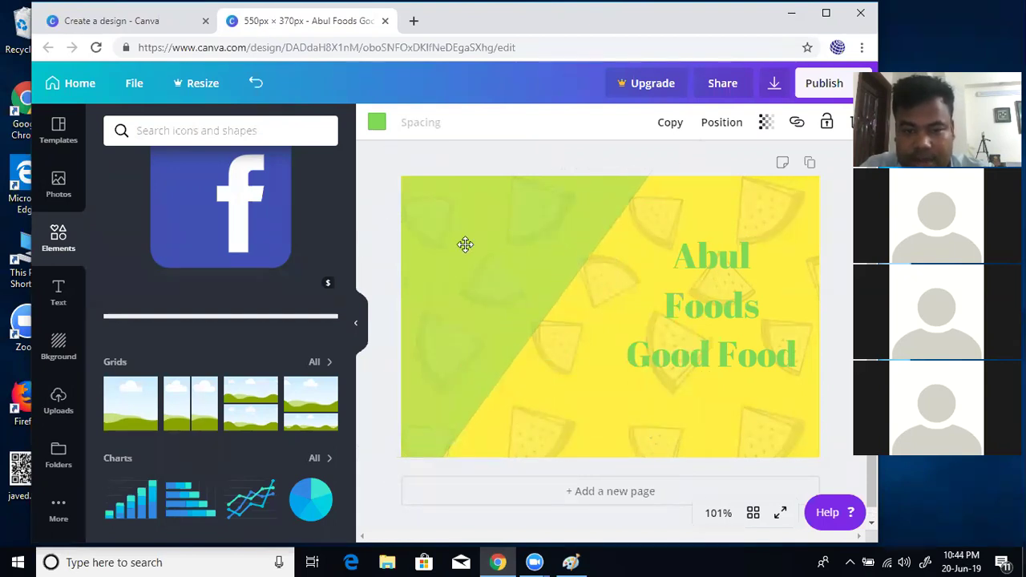
{"action": "left_click", "coordinate": [637, 371]}
{"action": "left_click", "coordinate": [587, 400]}
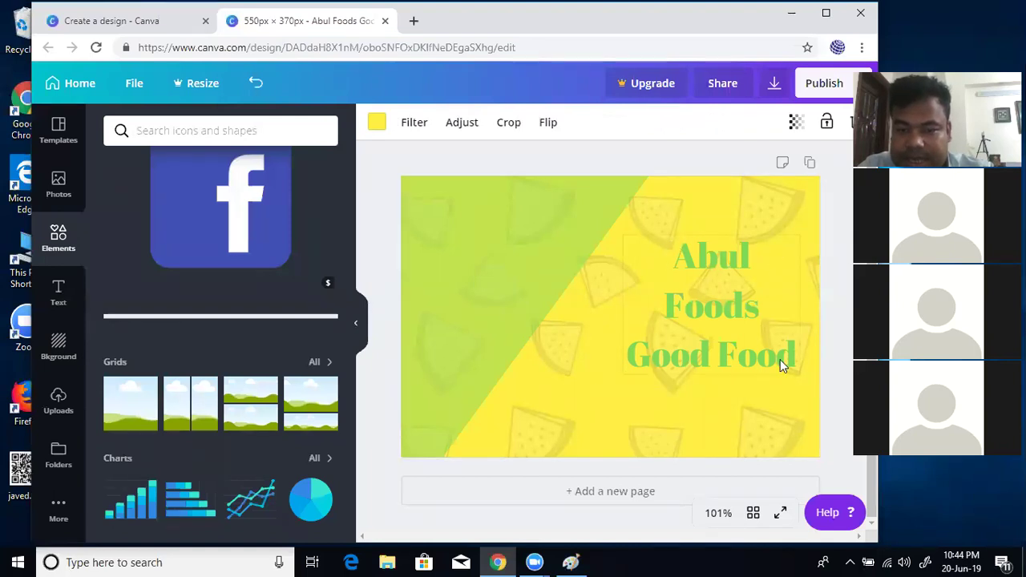
Step: Move the "Abul Foods Good Food" heading left and slightly down so it overlaps the green panel's slanted edge
{"action": "left_click", "coordinate": [724, 269]}
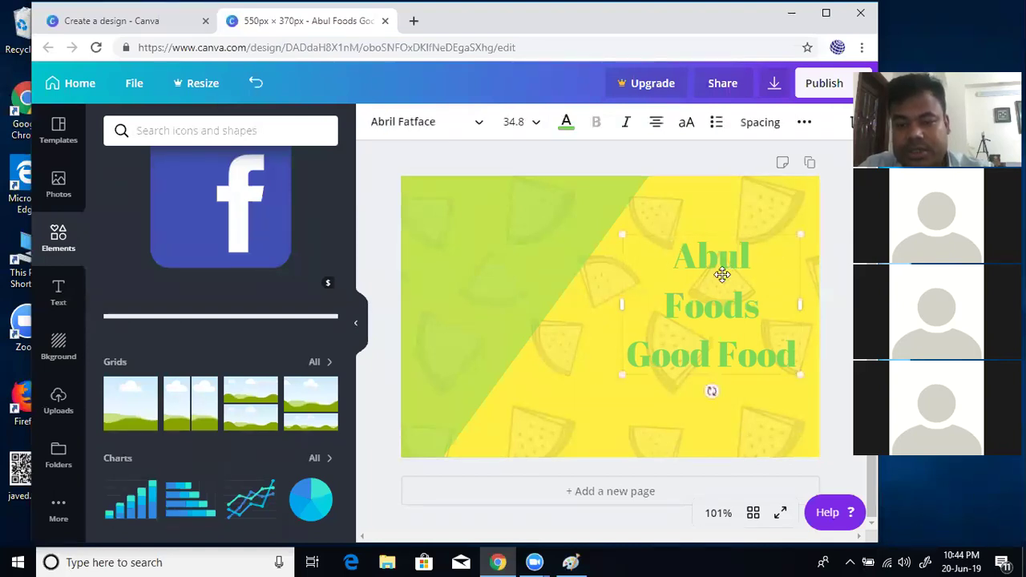
{"action": "left_click_drag", "start_coordinate": [718, 276], "coordinate": [597, 301]}
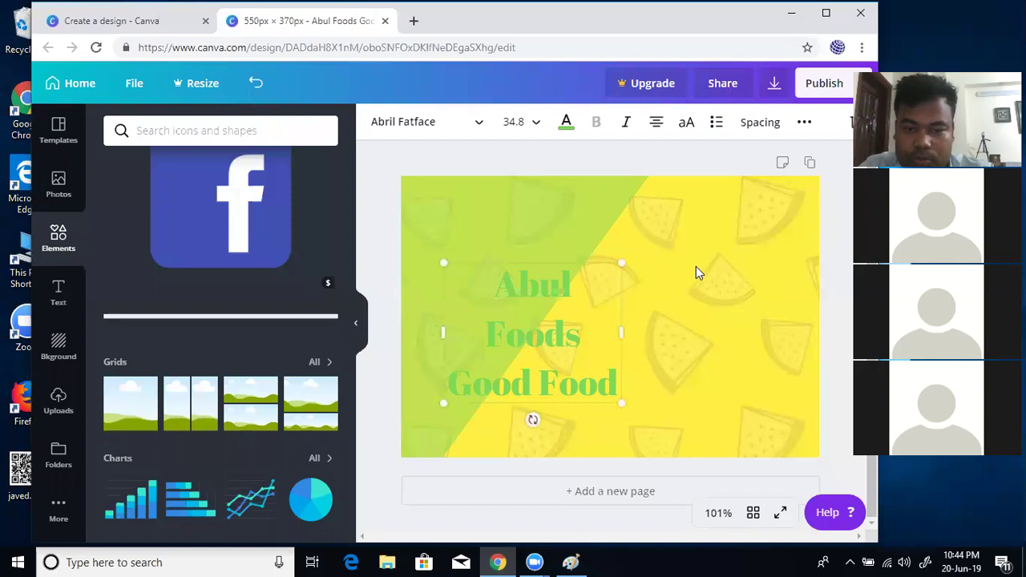
Step: Add a single-image grid, shrink it to about 217 × 185, and place it on the yellow area beside the heading
{"action": "left_click", "coordinate": [133, 410]}
{"action": "left_click_drag", "start_coordinate": [401, 176], "coordinate": [654, 315]}
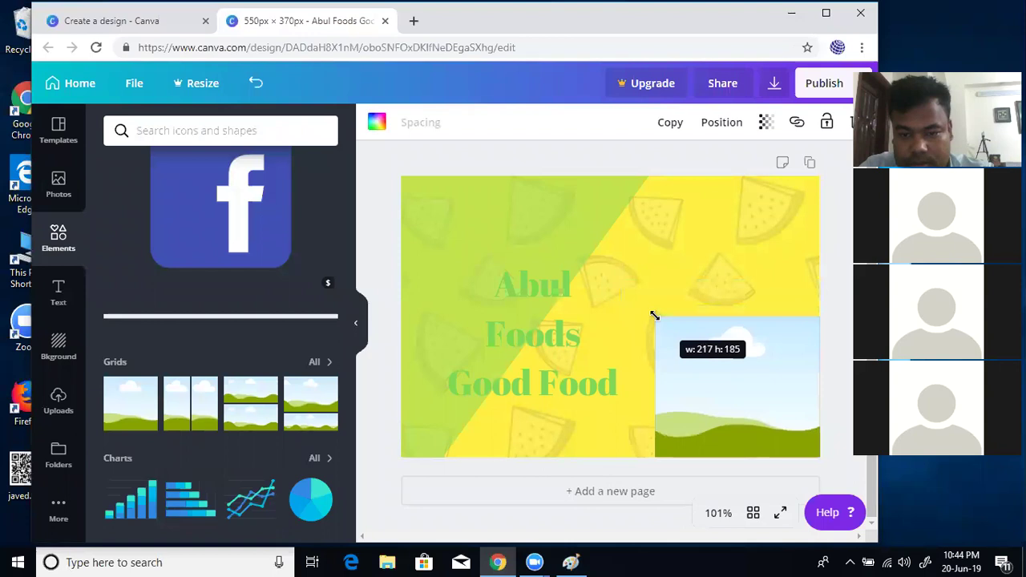
{"action": "left_click_drag", "start_coordinate": [745, 366], "coordinate": [731, 305]}
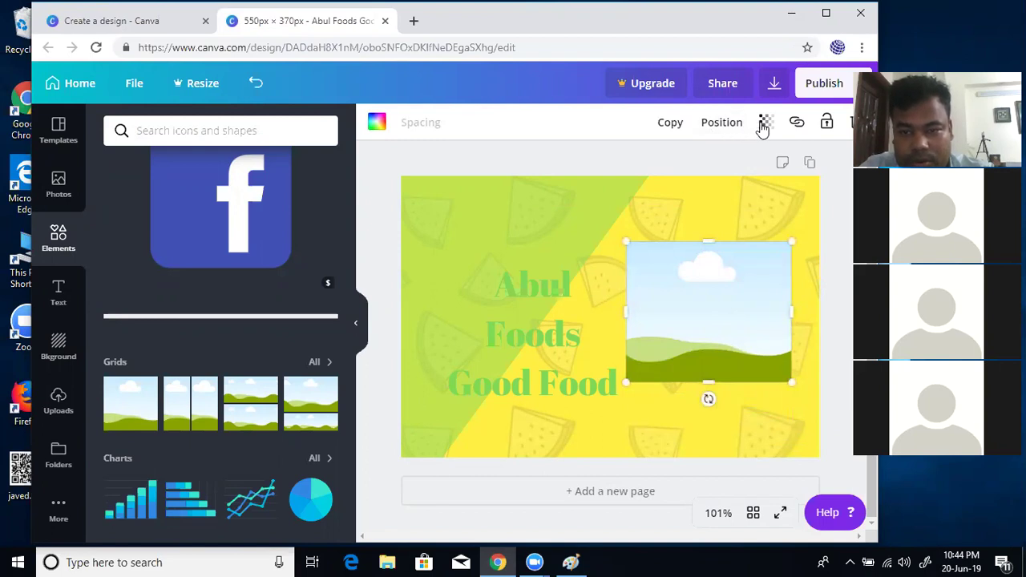
Step: Try green, two oranges, blue, purple and pink on the new grid, and set its colour to red
{"action": "left_click", "coordinate": [379, 123]}
{"action": "left_click", "coordinate": [165, 336]}
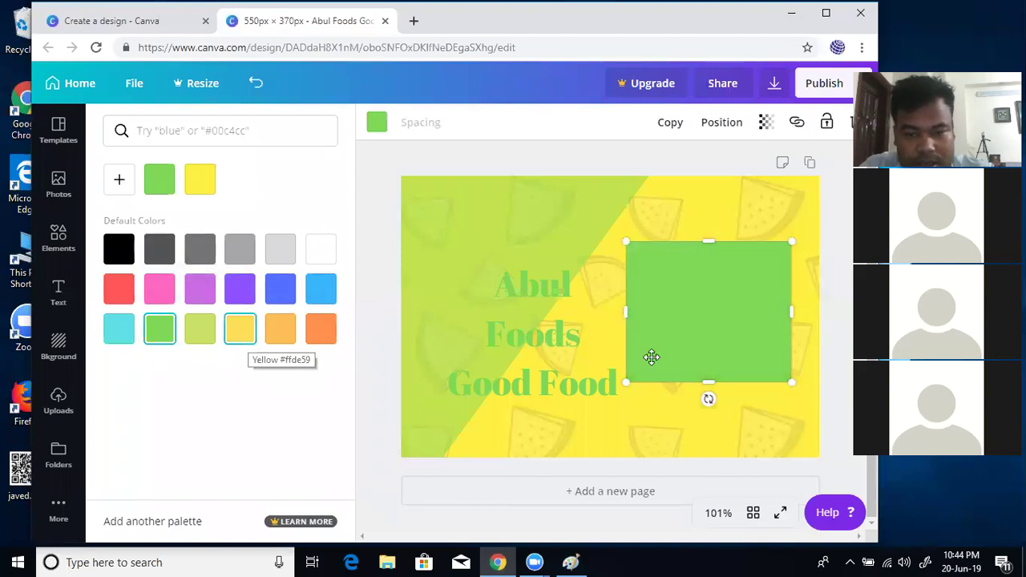
{"action": "left_click", "coordinate": [285, 332]}
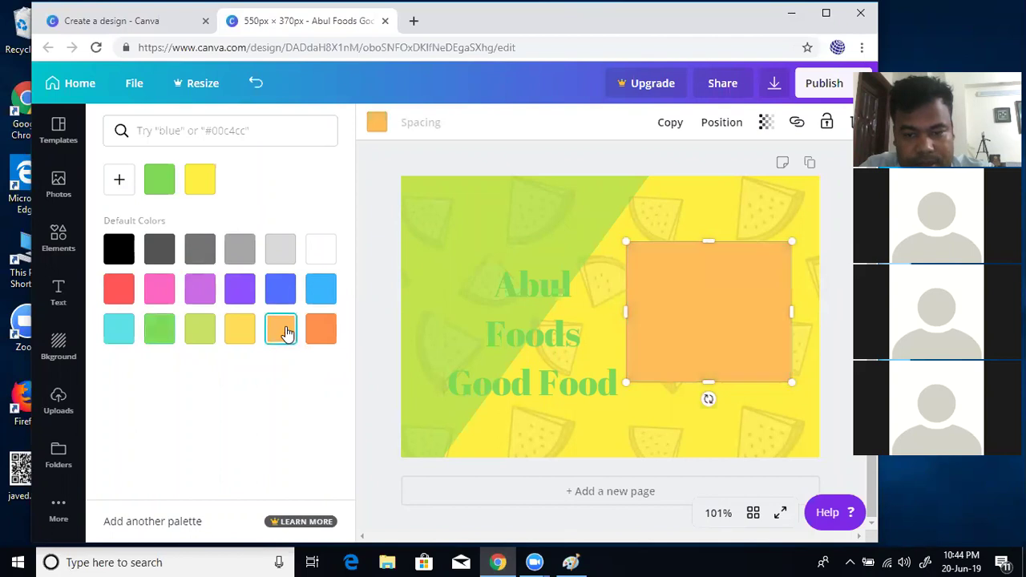
{"action": "left_click", "coordinate": [331, 336]}
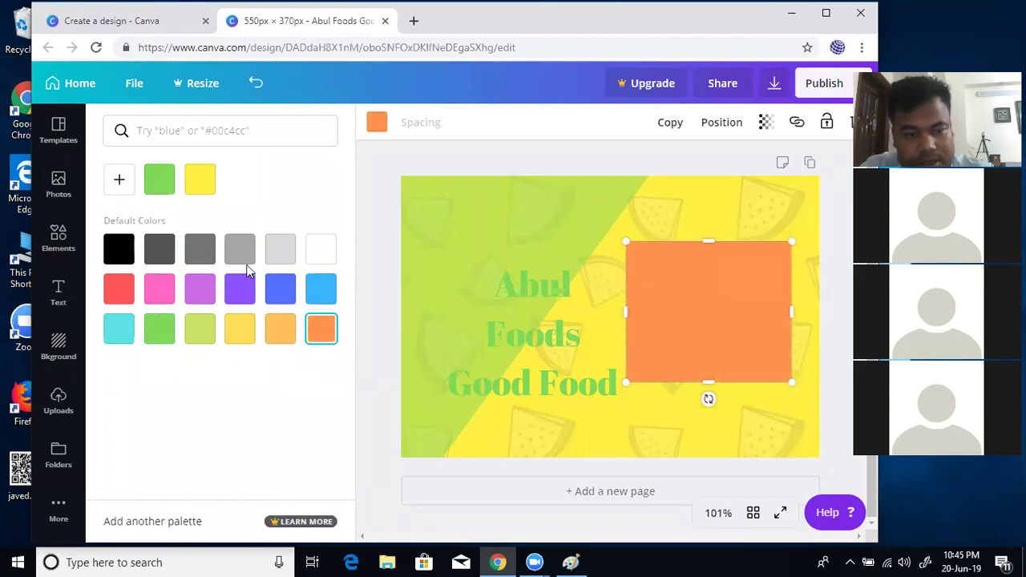
{"action": "left_click", "coordinate": [281, 292]}
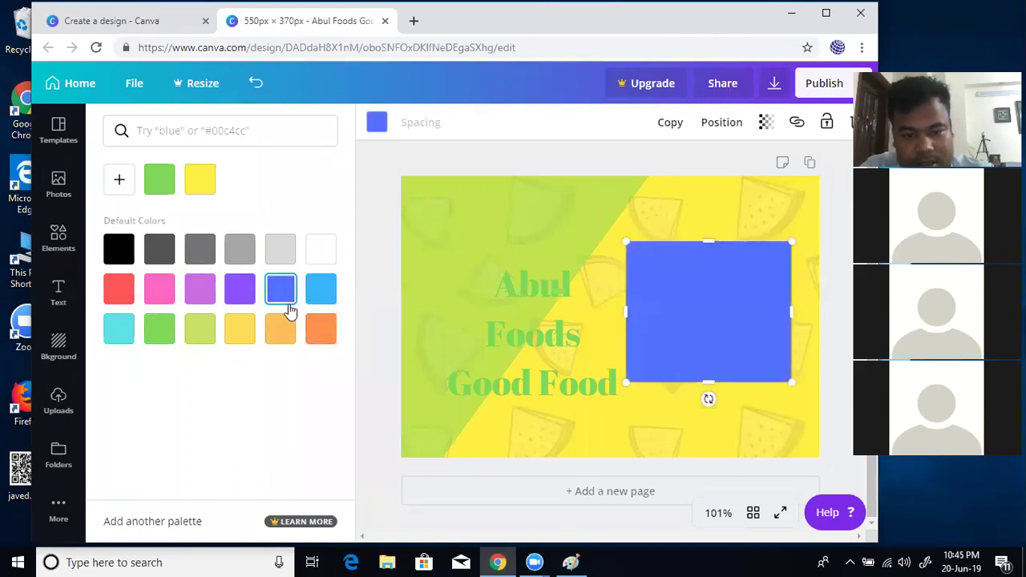
{"action": "left_click", "coordinate": [195, 292]}
{"action": "left_click", "coordinate": [157, 293]}
{"action": "left_click", "coordinate": [119, 293]}
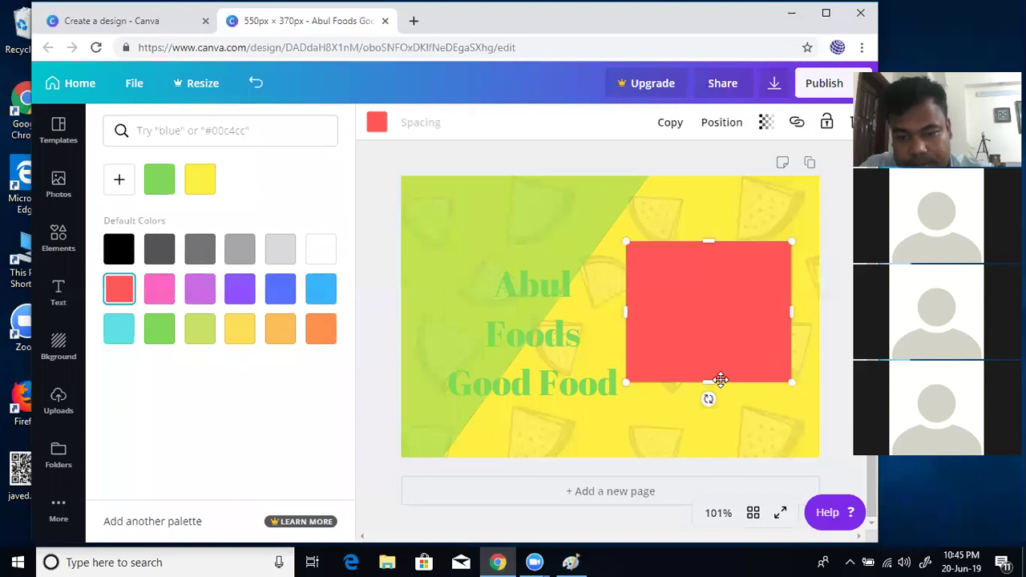
Step: Extend the red rectangle's bottom edge to a height of about 236, and raise its top edge slightly
{"action": "left_click_drag", "start_coordinate": [708, 383], "coordinate": [711, 418]}
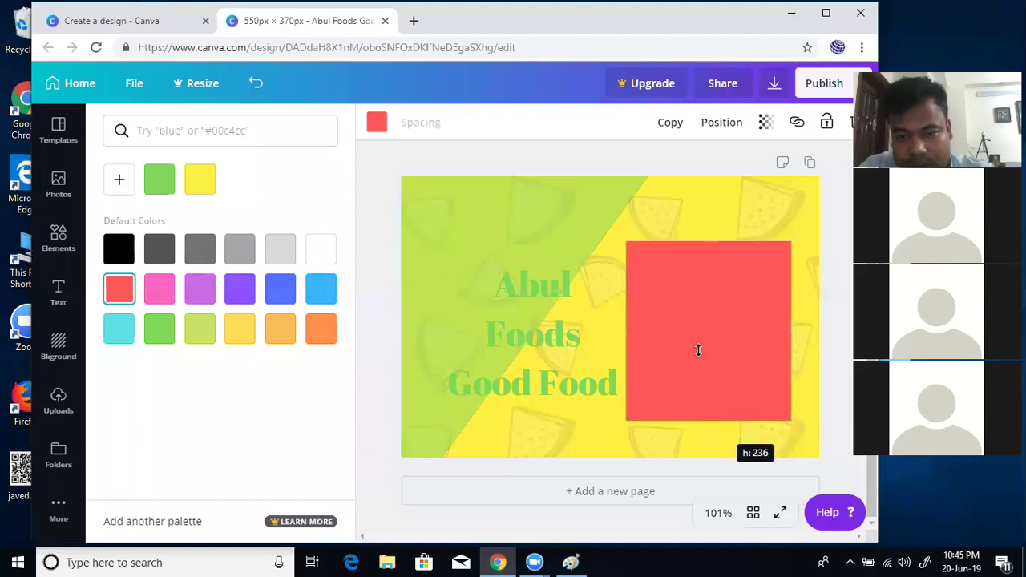
{"action": "left_click_drag", "start_coordinate": [710, 225], "coordinate": [710, 220]}
Step: Place the "Abul Foods Good Food" text centred on the red rectangle and scale it to about size 27.2
{"action": "left_click", "coordinate": [509, 340]}
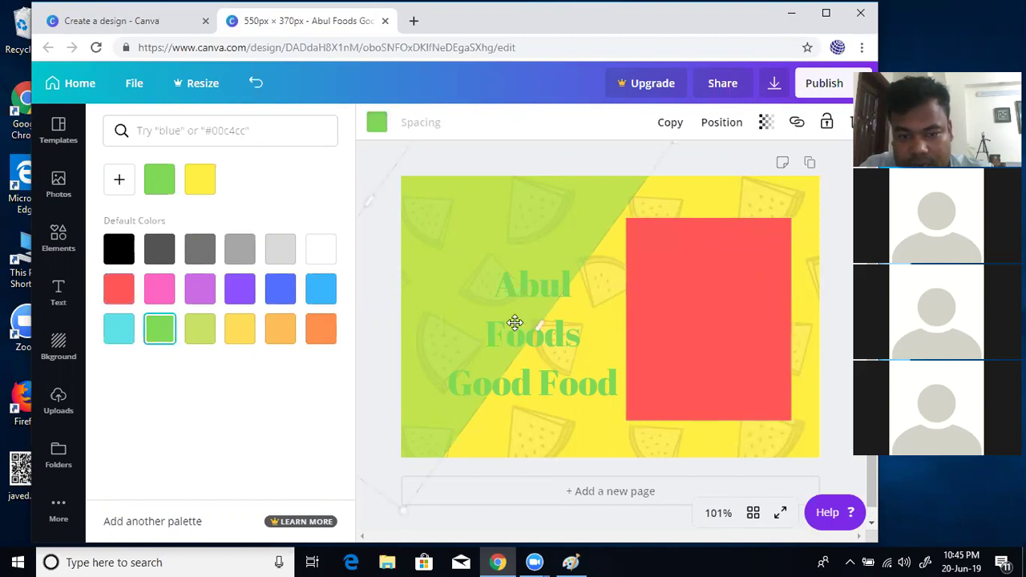
{"action": "mouse_move", "coordinate": [550, 364]}
{"action": "left_mouse_down"}
{"action": "mouse_move", "coordinate": [710, 349]}
{"action": "mouse_move", "coordinate": [586, 371]}
{"action": "mouse_move", "coordinate": [572, 390]}
{"action": "mouse_move", "coordinate": [560, 389]}
{"action": "mouse_move", "coordinate": [557, 375]}
{"action": "left_mouse_up"}
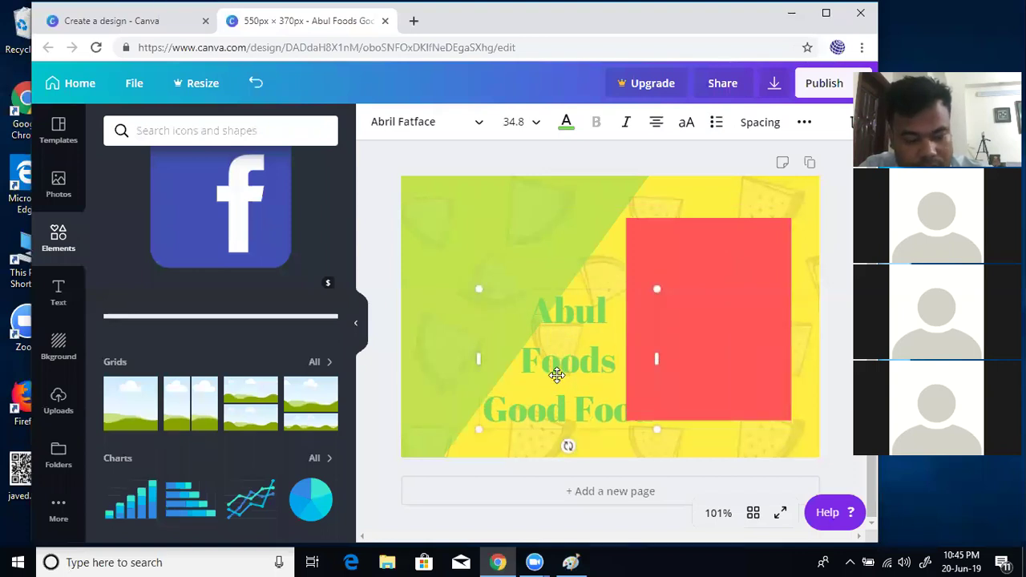
{"action": "key", "text": "Delete"}
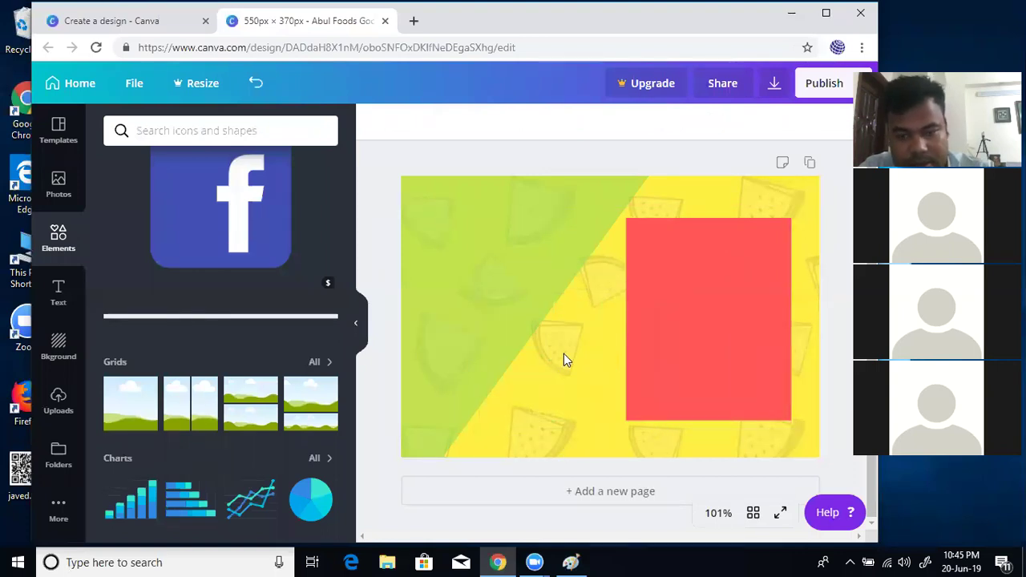
{"action": "key", "text": "ctrl+z"}
{"action": "left_click_drag", "start_coordinate": [583, 347], "coordinate": [692, 314]}
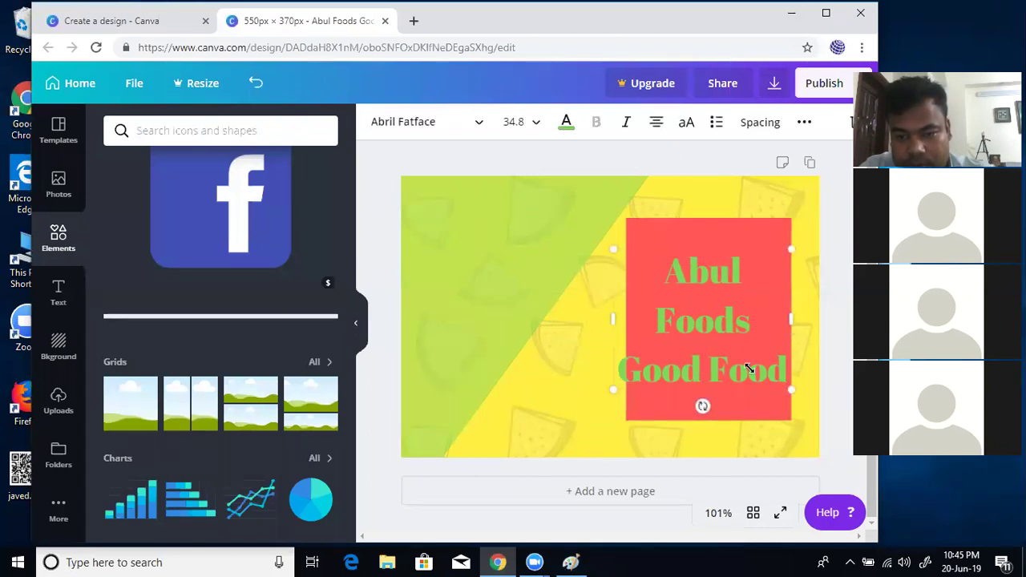
{"action": "left_click_drag", "start_coordinate": [749, 368], "coordinate": [745, 365]}
{"action": "left_click_drag", "start_coordinate": [672, 303], "coordinate": [698, 303]}
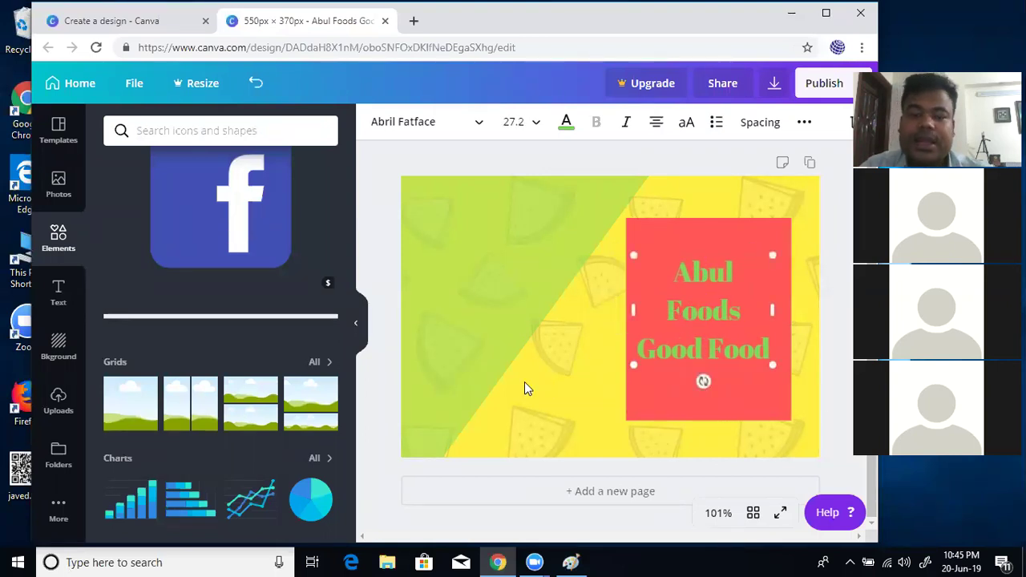
Step: Shrink the red rectangle to about 219 wide, bringing its top and bottom edges closer to the text
{"action": "left_click", "coordinate": [629, 360]}
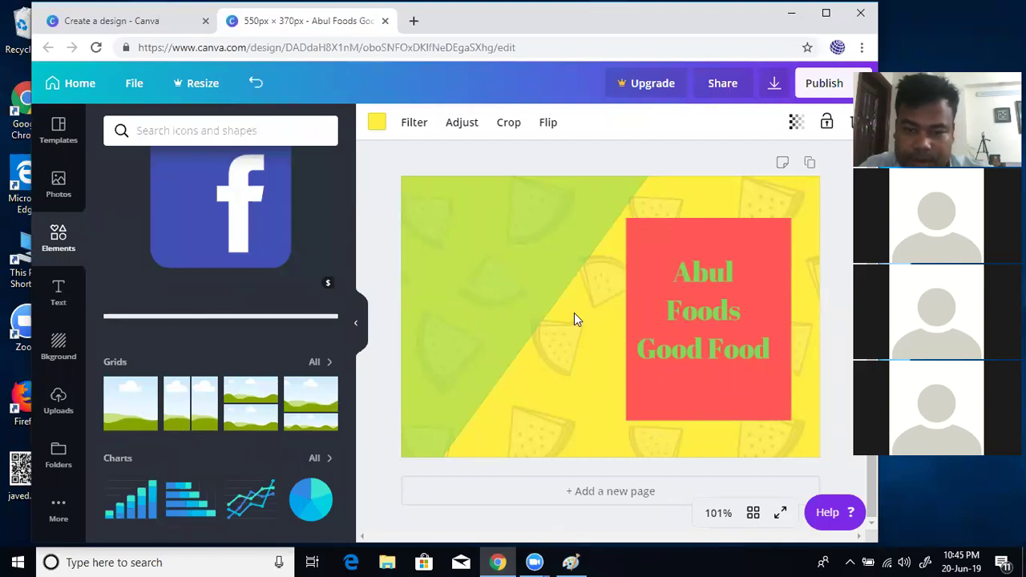
{"action": "left_click", "coordinate": [701, 232]}
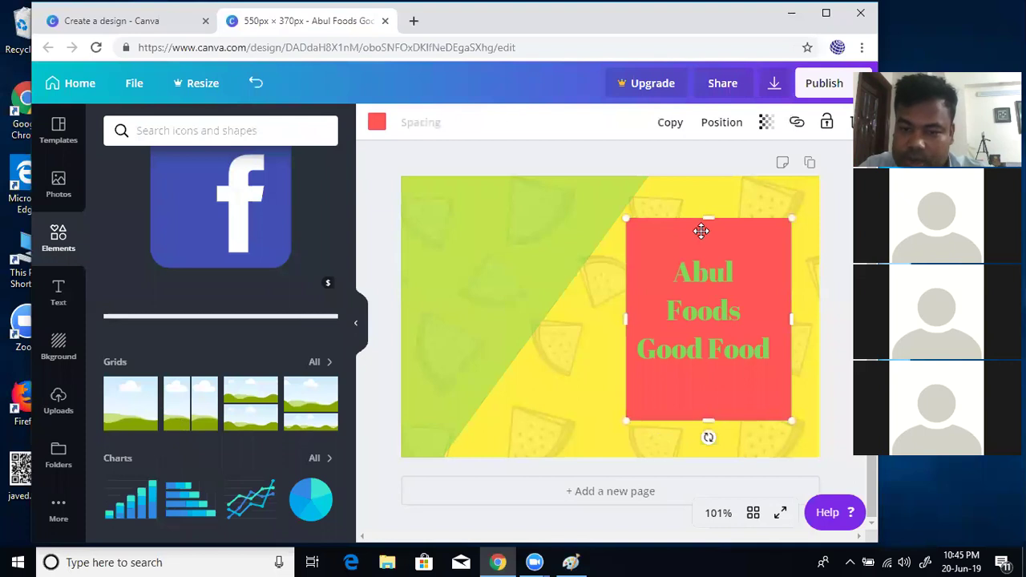
{"action": "left_click", "coordinate": [518, 240]}
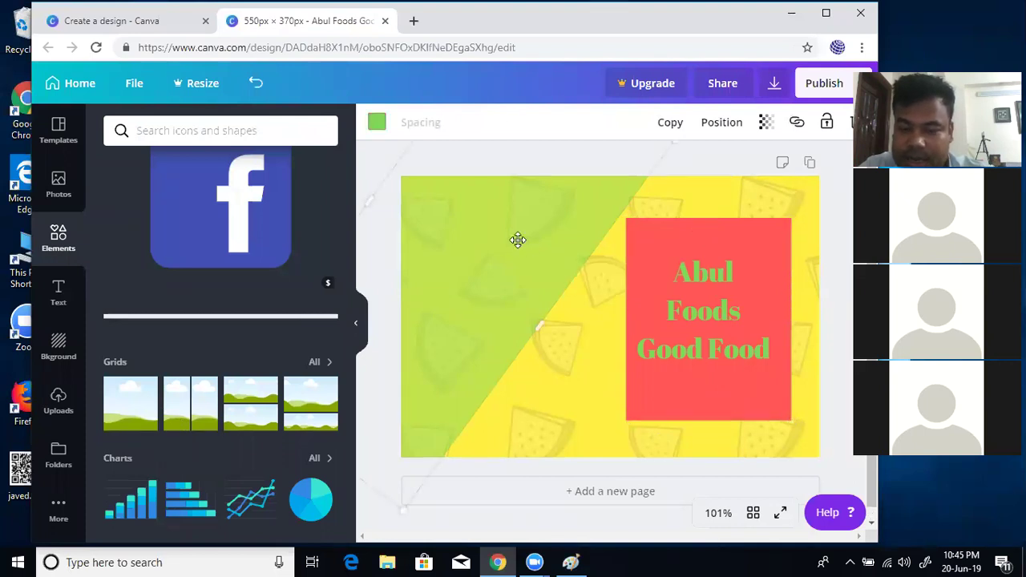
{"action": "left_click", "coordinate": [648, 237]}
{"action": "mouse_move", "coordinate": [626, 218]}
{"action": "left_mouse_down"}
{"action": "mouse_move", "coordinate": [653, 239]}
{"action": "mouse_move", "coordinate": [626, 230]}
{"action": "left_mouse_up"}
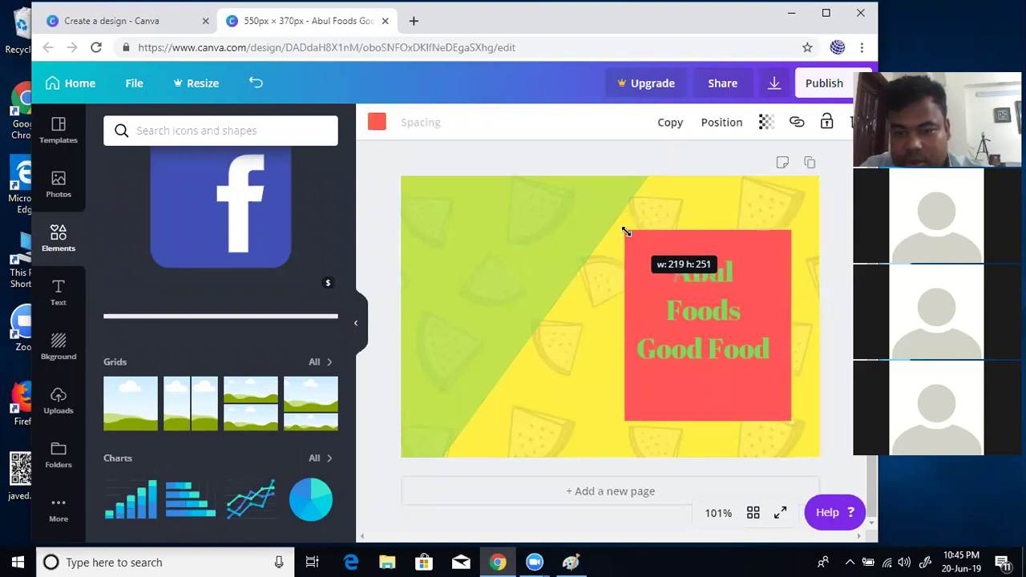
{"action": "left_click_drag", "start_coordinate": [714, 424], "coordinate": [709, 400]}
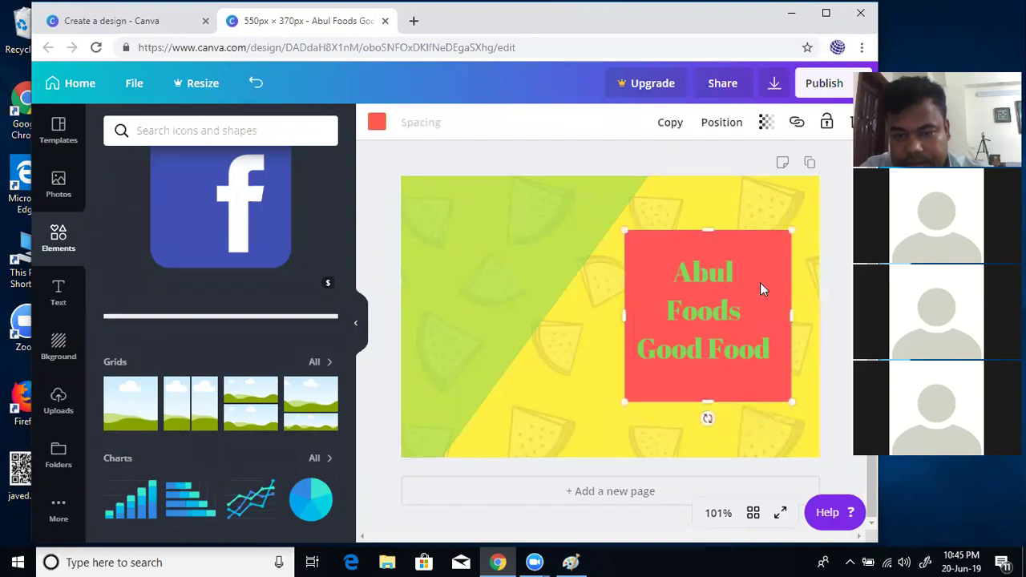
{"action": "left_click", "coordinate": [583, 374]}
{"action": "left_click", "coordinate": [505, 271]}
{"action": "left_click", "coordinate": [549, 371]}
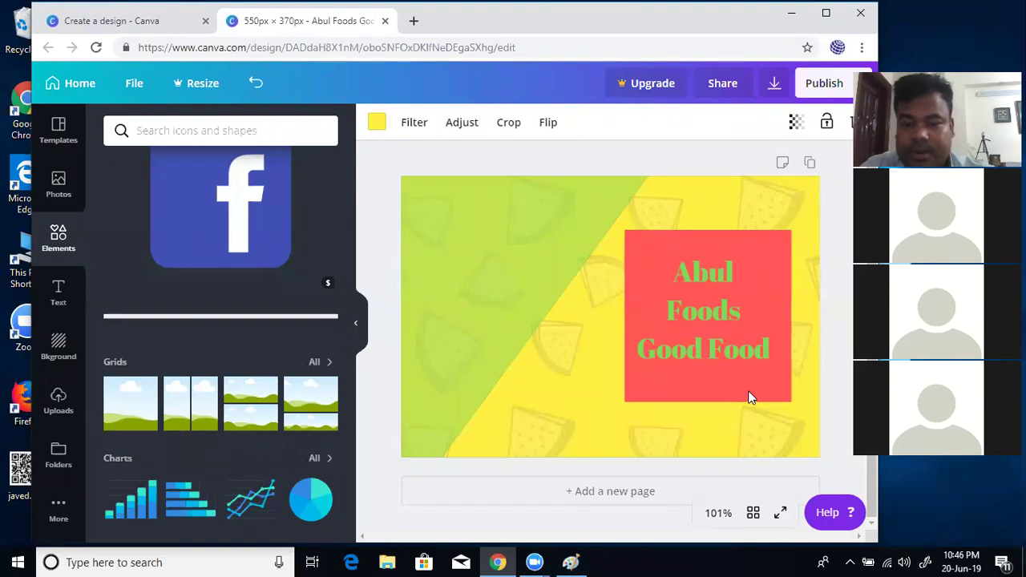
Step: Change the colour of the "Abul Foods Good Food" text to white
{"action": "left_click", "coordinate": [710, 298]}
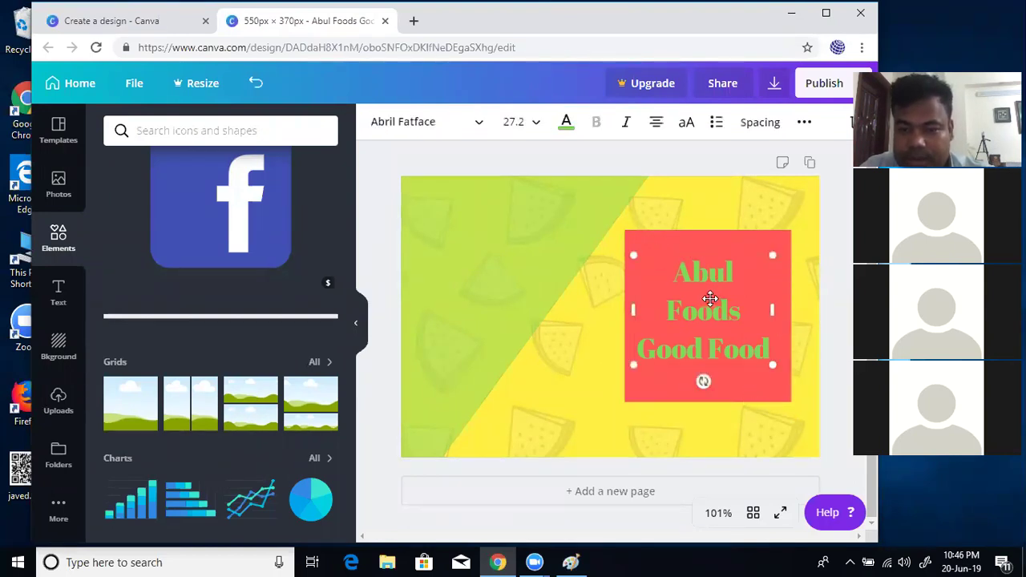
{"action": "left_click", "coordinate": [566, 122]}
{"action": "left_click", "coordinate": [321, 252]}
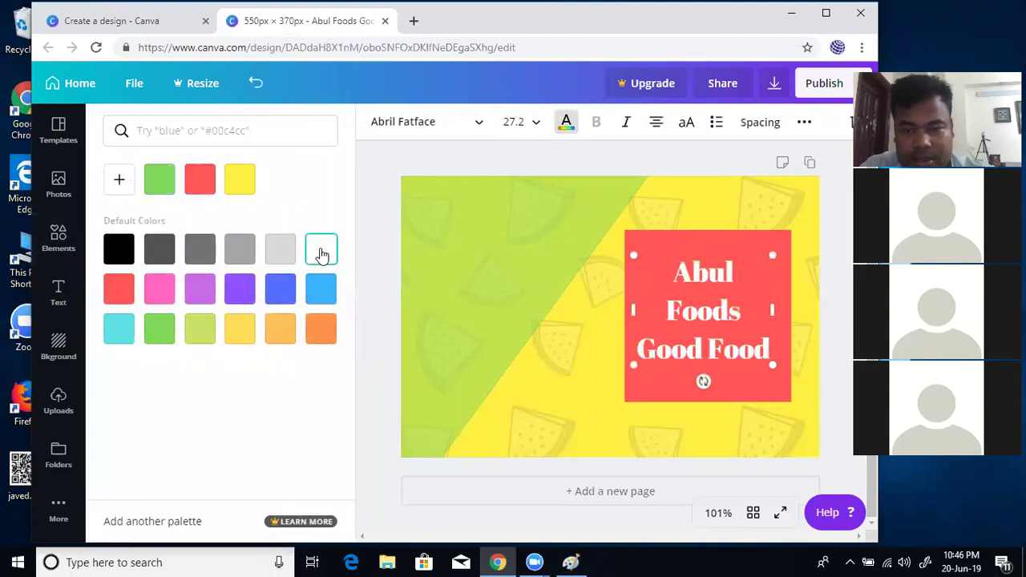
{"action": "left_click", "coordinate": [553, 360]}
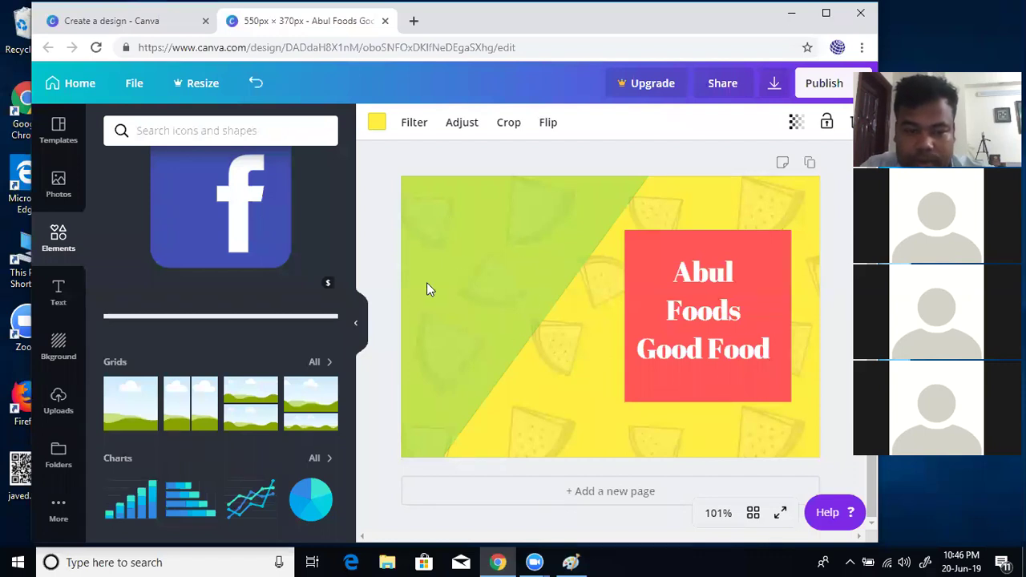
Step: Insert the uploaded chicken image and reduce it to a small figure beside the red rectangle
{"action": "left_click", "coordinate": [58, 347]}
{"action": "left_click", "coordinate": [58, 399]}
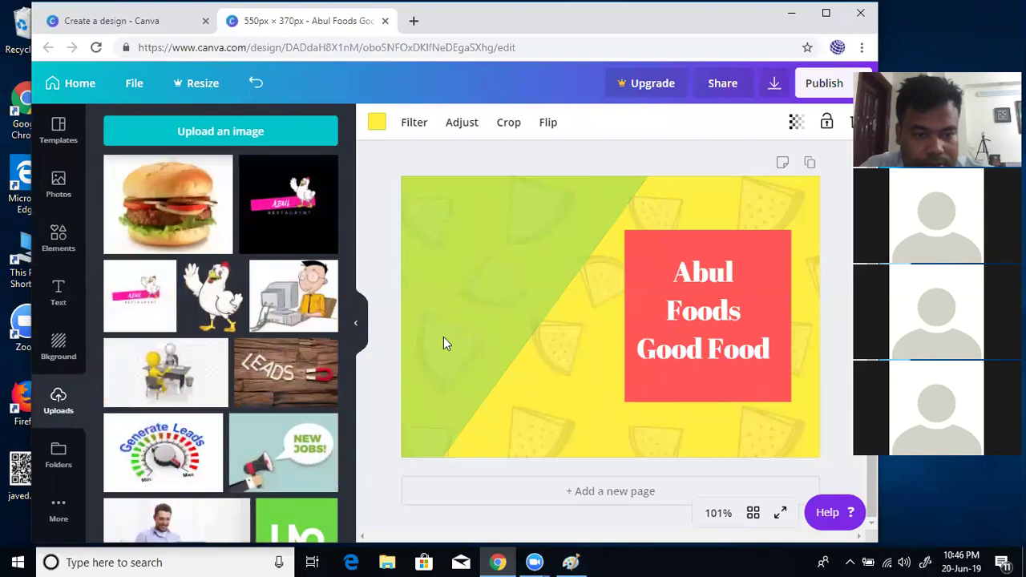
{"action": "scroll", "coordinate": [328, 321], "scroll_direction": "down", "scroll_amount": 1}
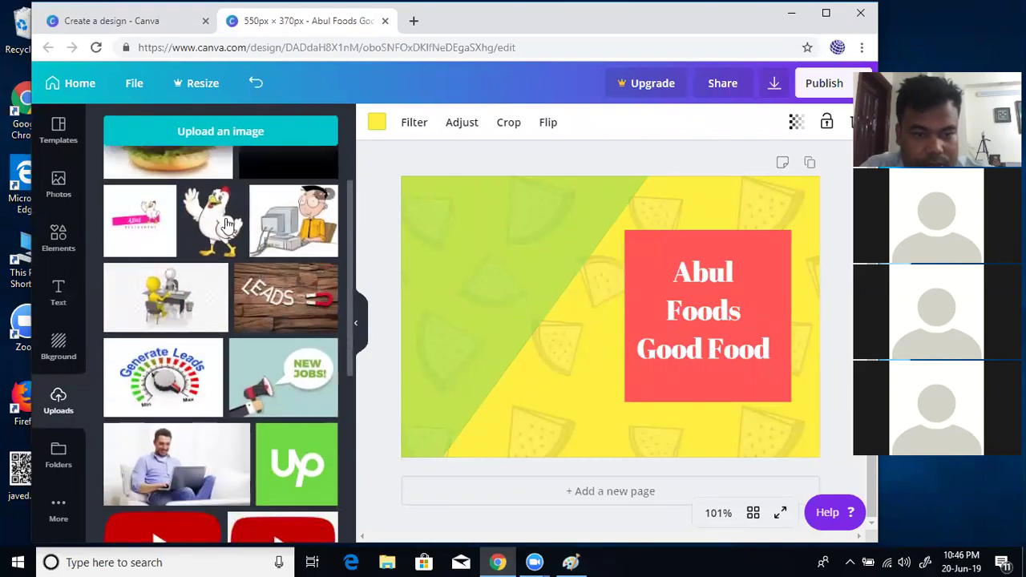
{"action": "left_click", "coordinate": [186, 216]}
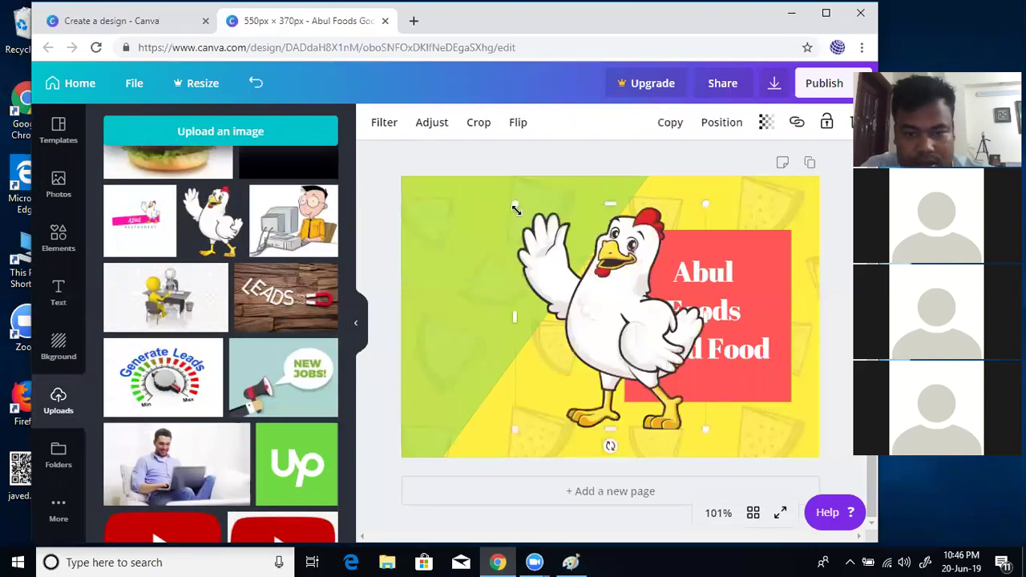
{"action": "left_click_drag", "start_coordinate": [626, 319], "coordinate": [614, 321]}
{"action": "left_click_drag", "start_coordinate": [662, 370], "coordinate": [606, 358]}
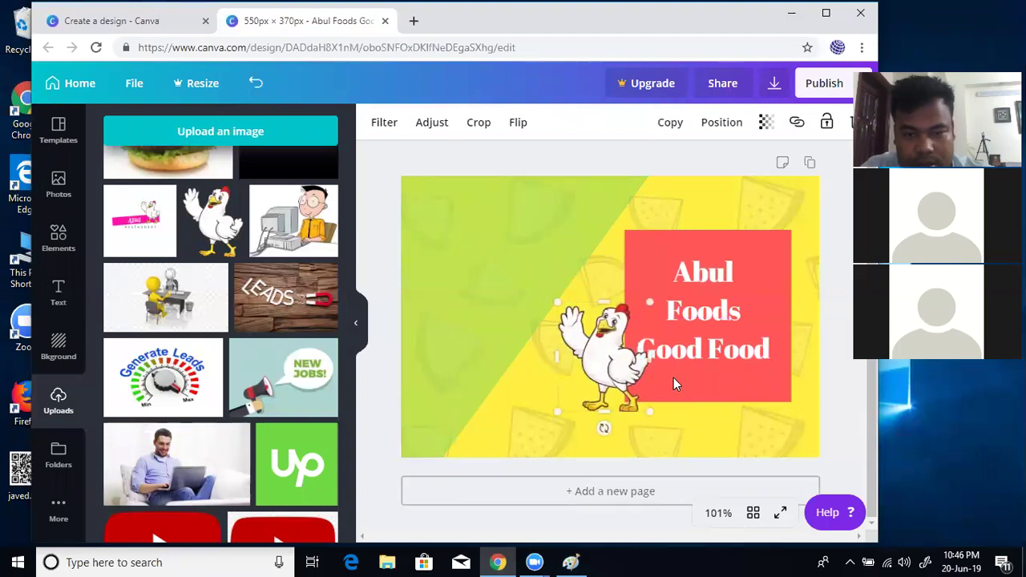
Step: Nudge the chicken image upward and left, clear of the red rectangle
{"action": "key", "text": "ctrl+z"}
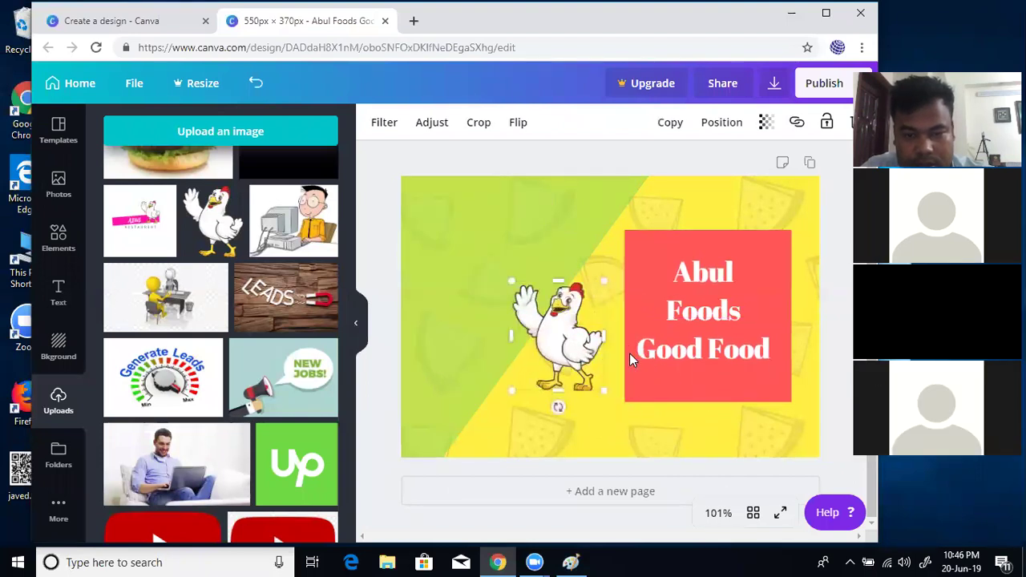
{"action": "key", "text": "ctrl+z"}
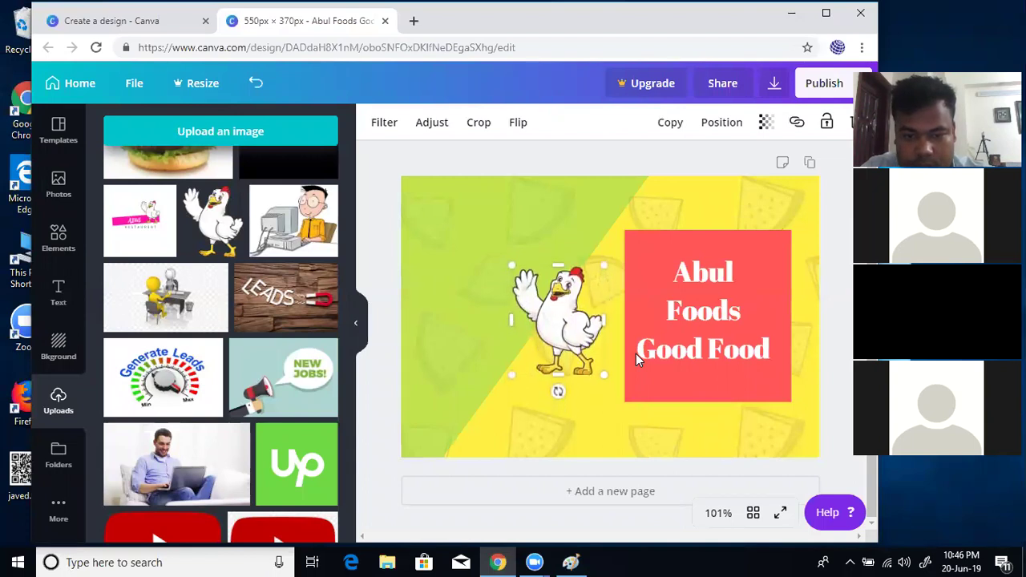
{"action": "key", "text": "Left"}
{"action": "key", "text": "Left"}
{"action": "key", "text": "Left"}
{"action": "key", "text": "Left"}
{"action": "key", "text": "Left"}
{"action": "key", "text": "Left"}
{"action": "key", "text": "Left"}
{"action": "key", "text": "Left"}
{"action": "key", "text": "Left"}
{"action": "key", "text": "Left"}
{"action": "key", "text": "Left"}
{"action": "key", "text": "Left"}
{"action": "key", "text": "Left"}
{"action": "key", "text": "Left"}
{"action": "key", "text": "Left"}
{"action": "key", "text": "Left"}
{"action": "key", "text": "Left"}
{"action": "key", "text": "Left"}
{"action": "key", "text": "Left"}
{"action": "key", "text": "Left"}
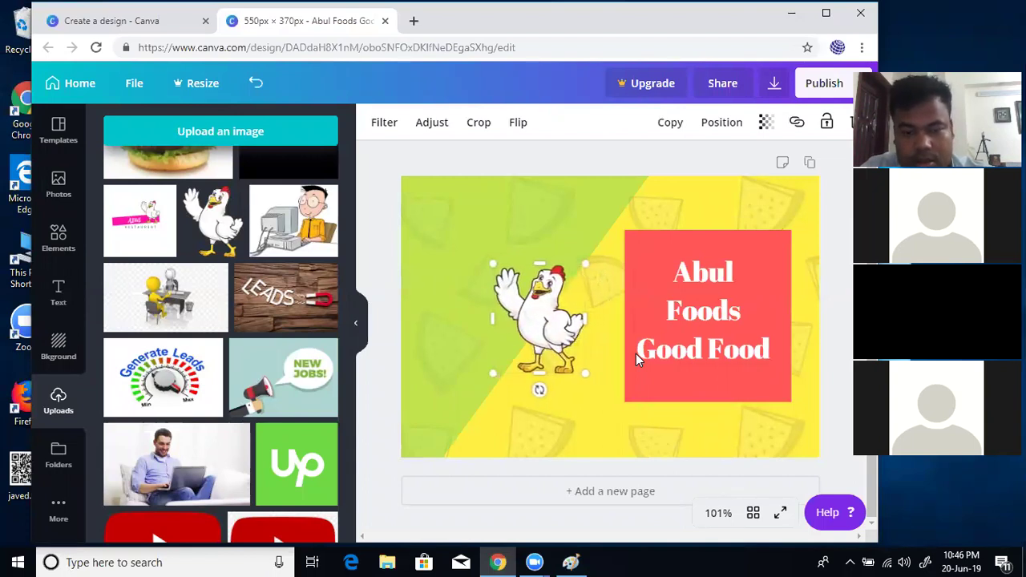
Step: Try to move the chicken image onto the green shape and undo the drop
{"action": "left_click_drag", "start_coordinate": [542, 329], "coordinate": [473, 245]}
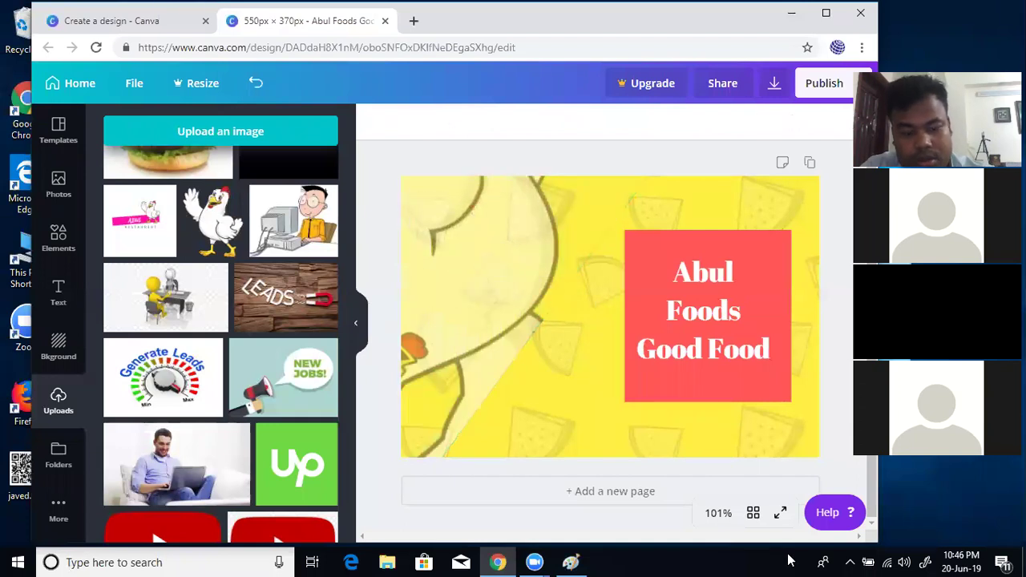
{"action": "key", "text": "ctrl+z"}
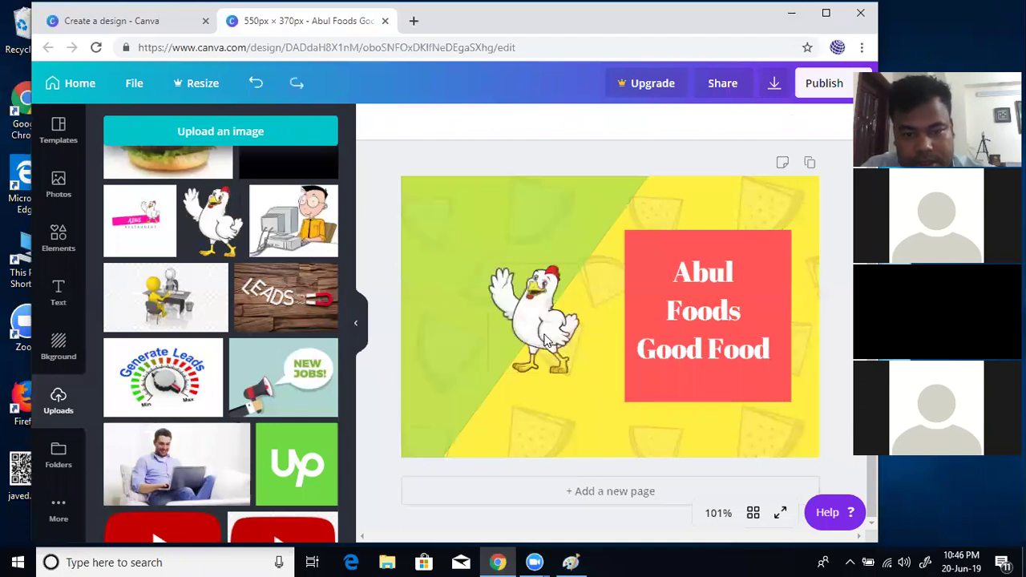
Step: Shrink the chicken image further and place it near the canvas's lower edge, just left of the red rectangle
{"action": "left_click", "coordinate": [549, 345]}
{"action": "left_click_drag", "start_coordinate": [604, 442], "coordinate": [570, 416]}
{"action": "left_click_drag", "start_coordinate": [514, 346], "coordinate": [546, 370]}
{"action": "left_click_drag", "start_coordinate": [558, 407], "coordinate": [727, 341]}
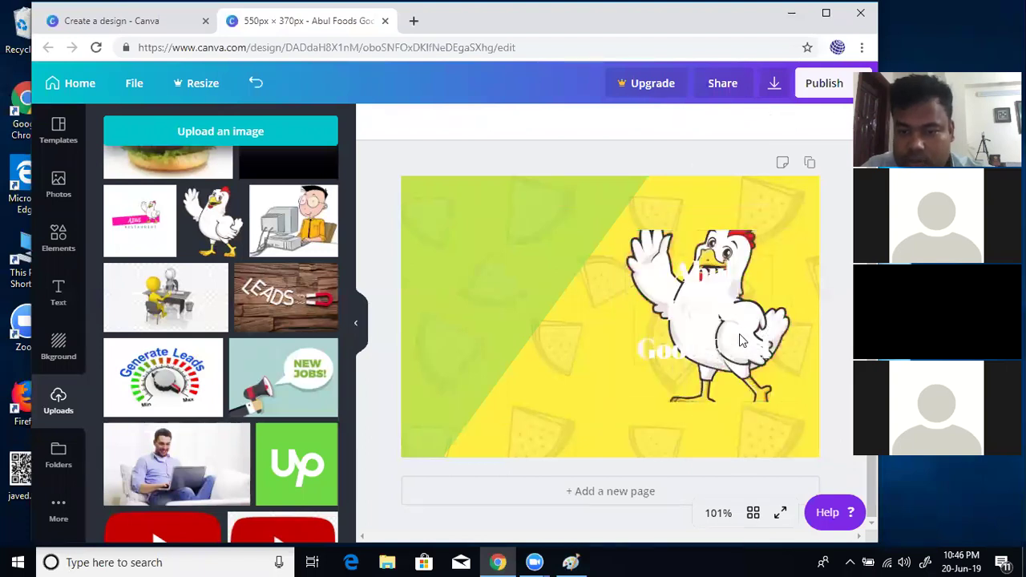
{"action": "key", "text": "ctrl+z"}
{"action": "left_click_drag", "start_coordinate": [561, 401], "coordinate": [537, 387]}
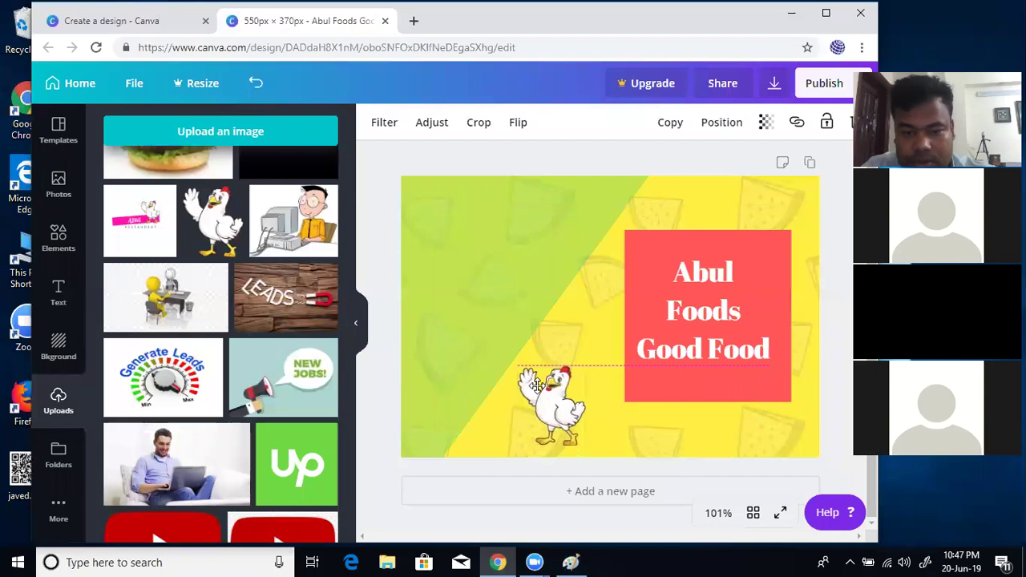
{"action": "left_click_drag", "start_coordinate": [534, 446], "coordinate": [533, 447]}
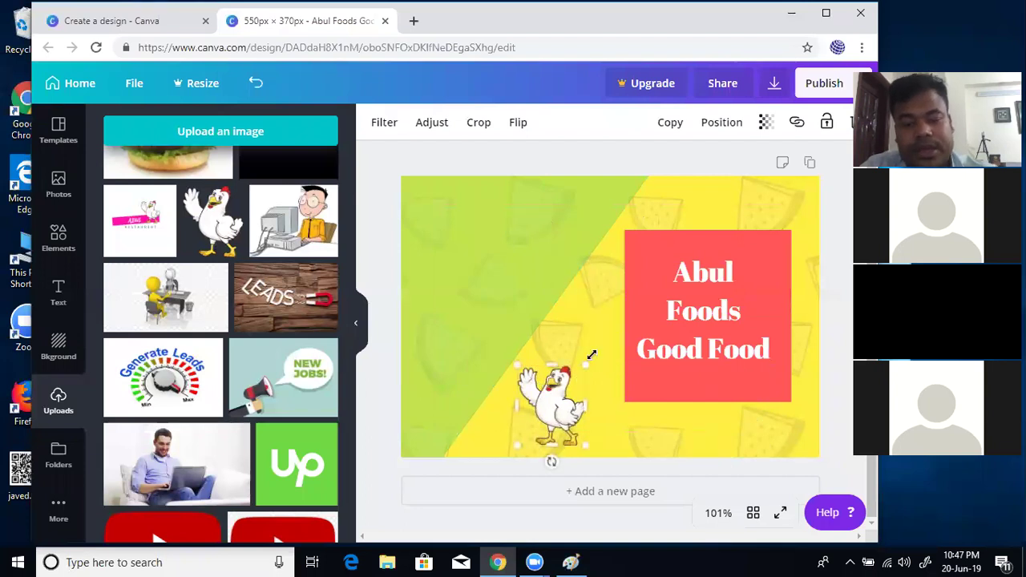
Step: Shrink the green diagonal shape so it covers only the upper-left corner of the canvas
{"action": "left_click", "coordinate": [600, 307]}
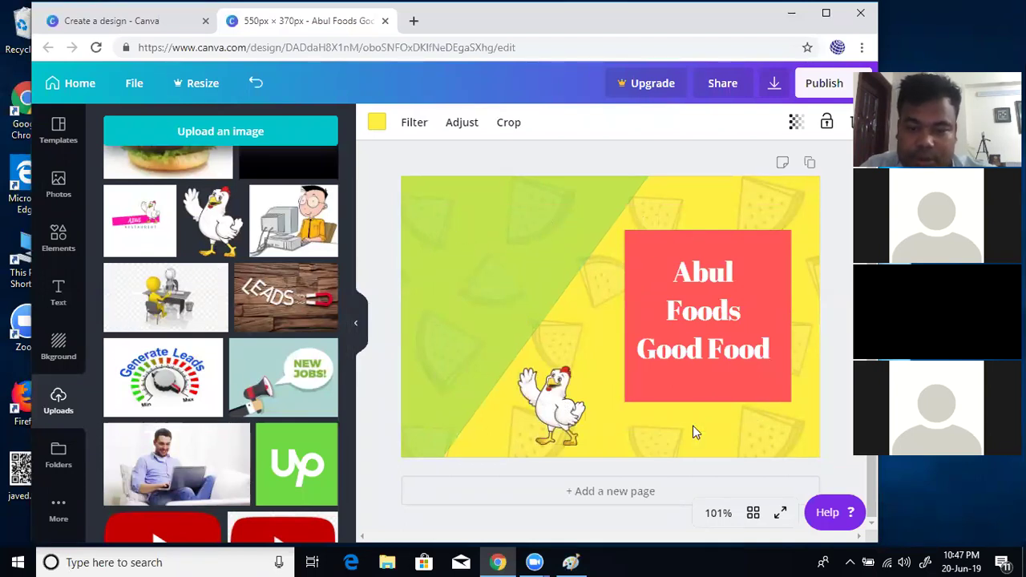
{"action": "left_click", "coordinate": [542, 309]}
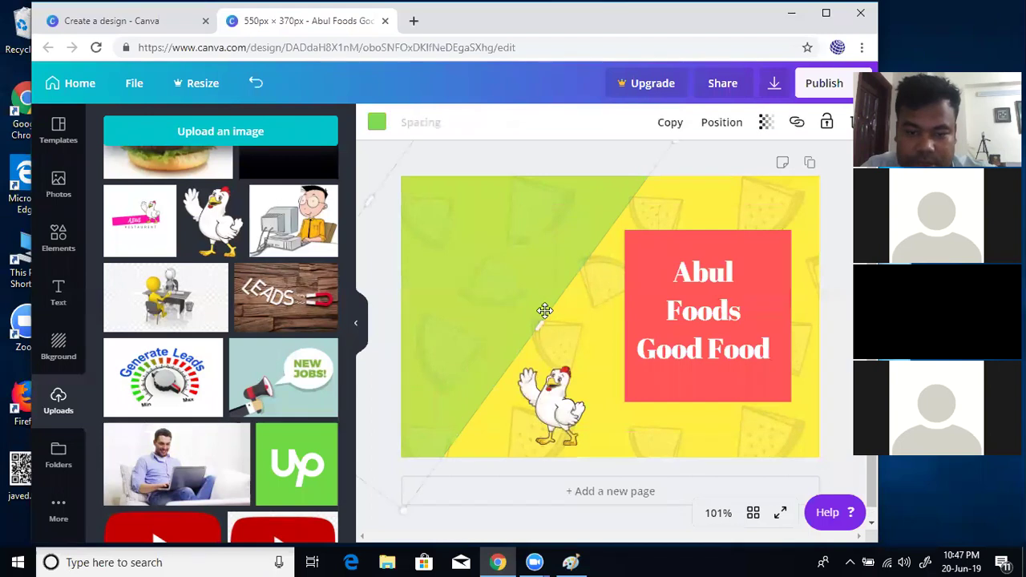
{"action": "left_click_drag", "start_coordinate": [449, 251], "coordinate": [452, 254]}
{"action": "left_click_drag", "start_coordinate": [430, 206], "coordinate": [430, 198]}
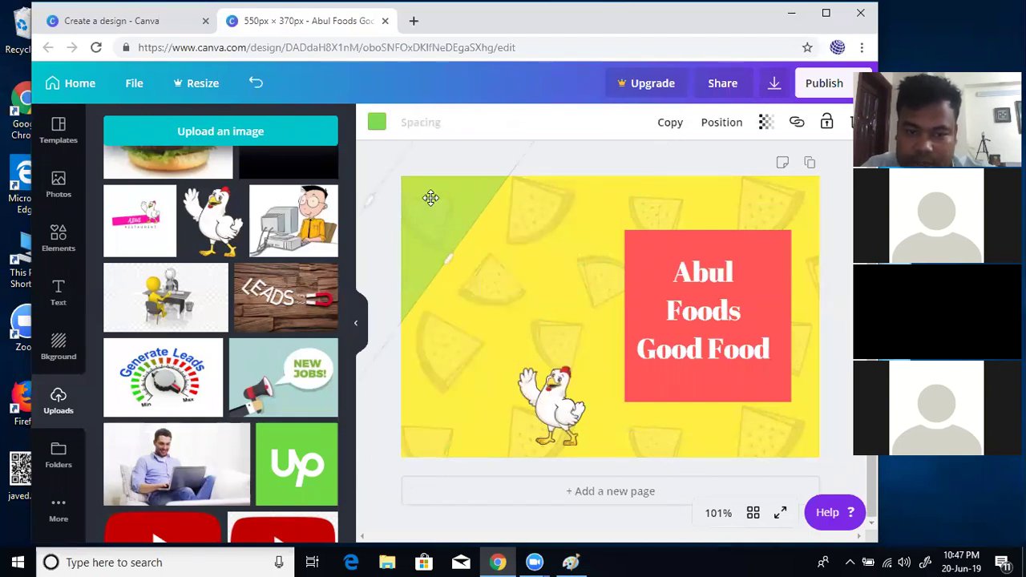
{"action": "left_click", "coordinate": [535, 288]}
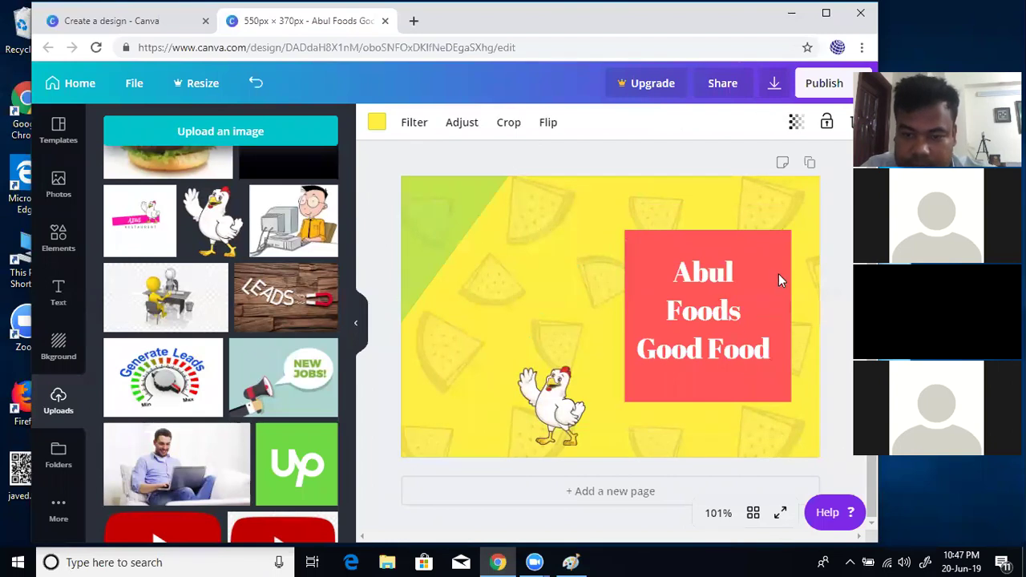
Step: Move the red rectangle and its white text slightly up and to the left, keeping the text centred on it
{"action": "left_click", "coordinate": [769, 249]}
{"action": "mouse_move", "coordinate": [759, 246]}
{"action": "left_mouse_down"}
{"action": "mouse_move", "coordinate": [733, 232]}
{"action": "mouse_move", "coordinate": [747, 230]}
{"action": "left_mouse_up"}
{"action": "left_click", "coordinate": [731, 300]}
{"action": "mouse_move", "coordinate": [731, 300]}
{"action": "left_mouse_down"}
{"action": "mouse_move", "coordinate": [703, 287]}
{"action": "mouse_move", "coordinate": [717, 289]}
{"action": "left_mouse_up"}
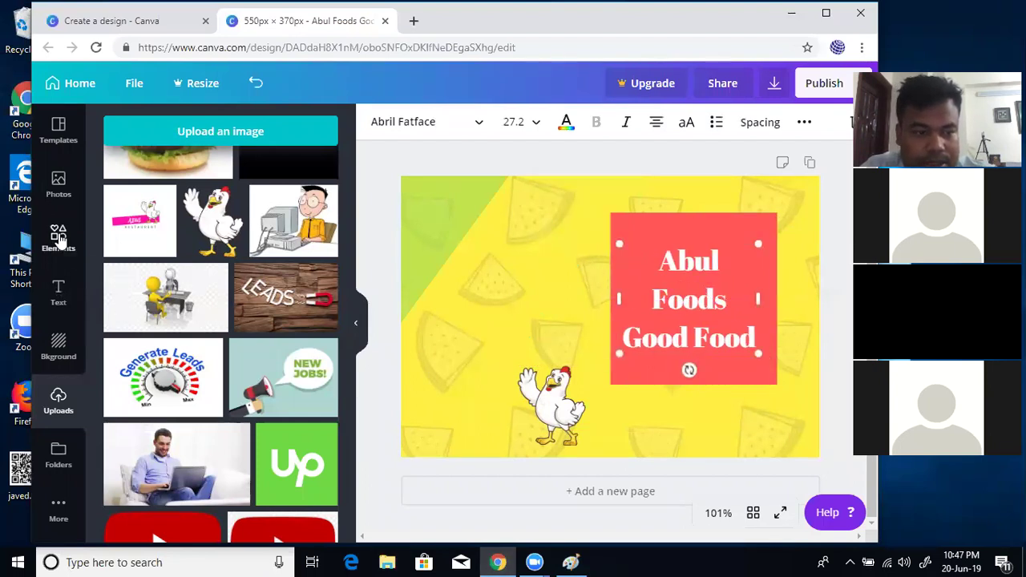
Step: Add a single-image grid and narrow it from its left edge to cover roughly the right-hand 60% of the canvas
{"action": "left_click", "coordinate": [58, 237]}
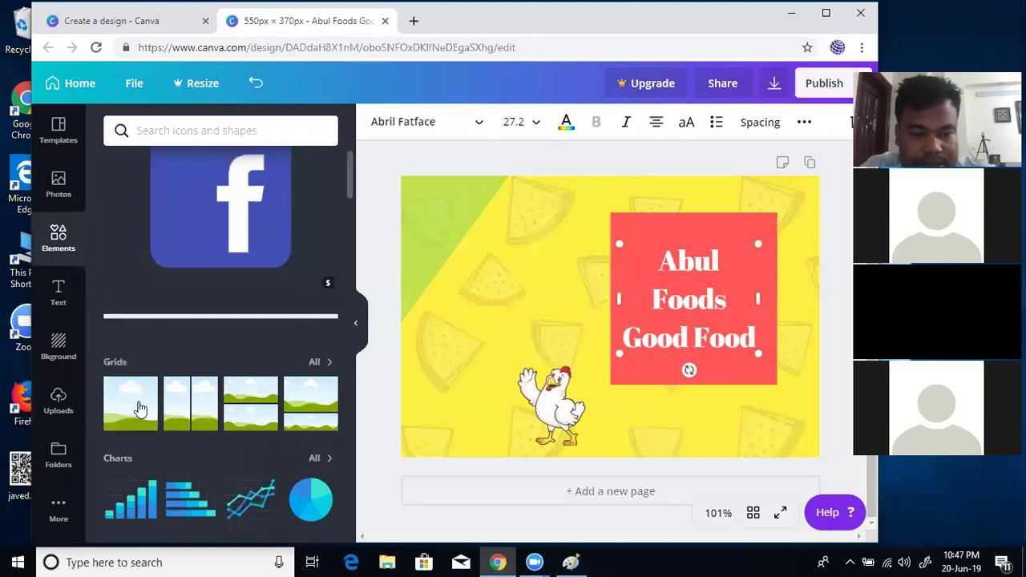
{"action": "left_click", "coordinate": [140, 409]}
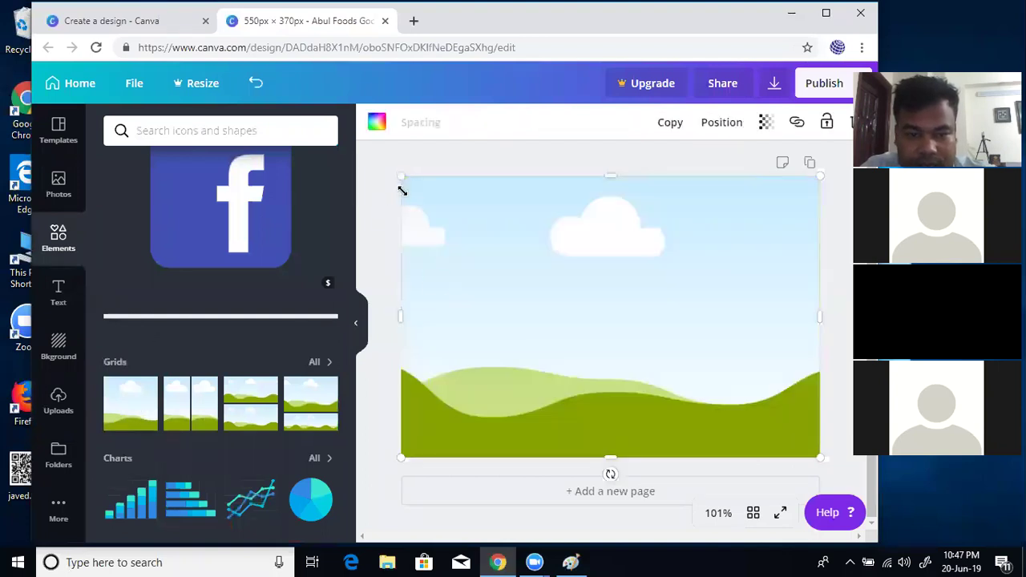
{"action": "left_click_drag", "start_coordinate": [561, 326], "coordinate": [559, 326]}
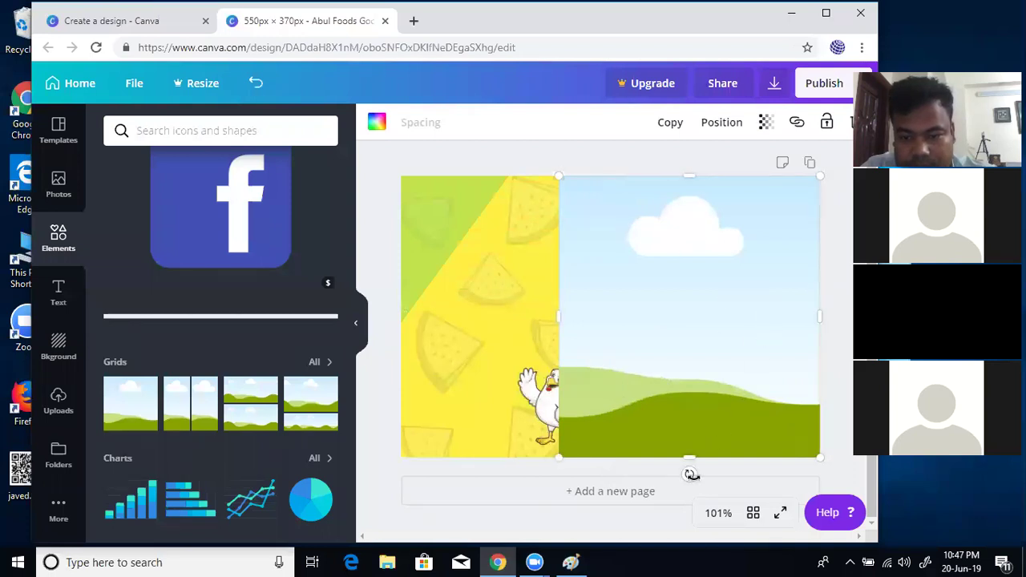
Step: Rotate the image grid to 42° and move it so only its corner covers the canvas's lower-right corner
{"action": "left_click_drag", "start_coordinate": [689, 473], "coordinate": [537, 474]}
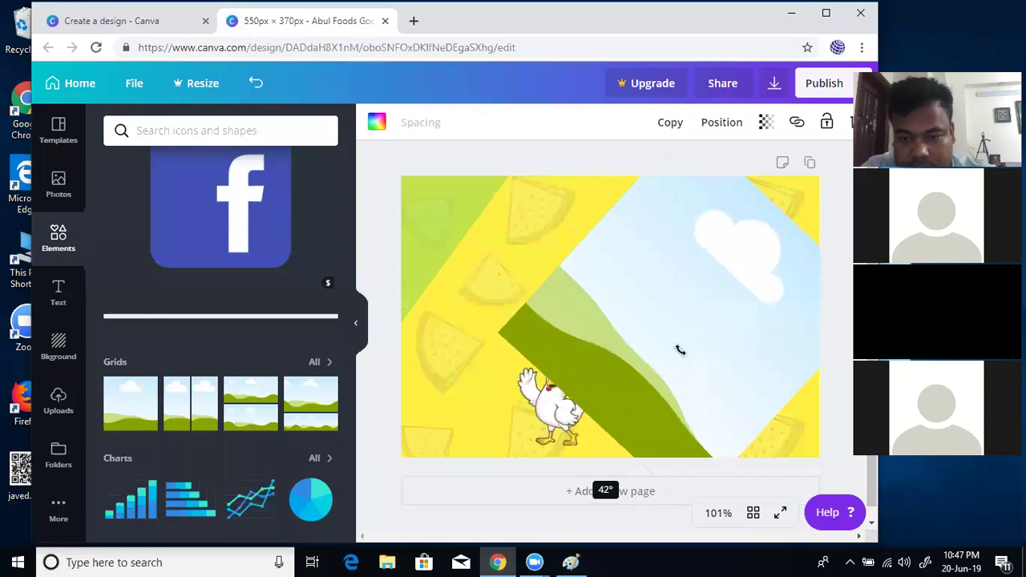
{"action": "left_click_drag", "start_coordinate": [668, 280], "coordinate": [848, 453]}
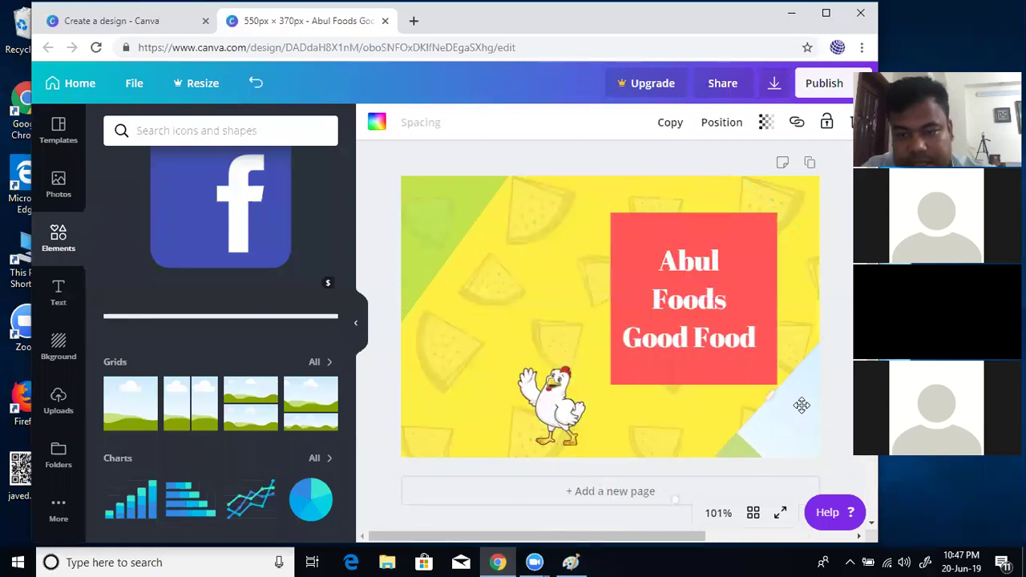
Step: Colour the rotated grid green and set its transparency to 61
{"action": "left_click", "coordinate": [375, 123]}
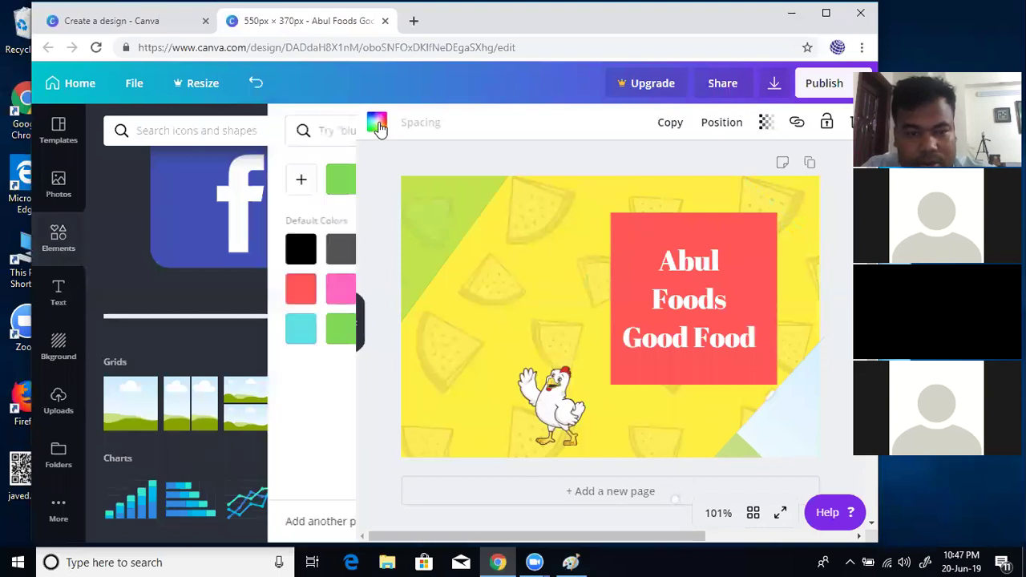
{"action": "left_click", "coordinate": [161, 332]}
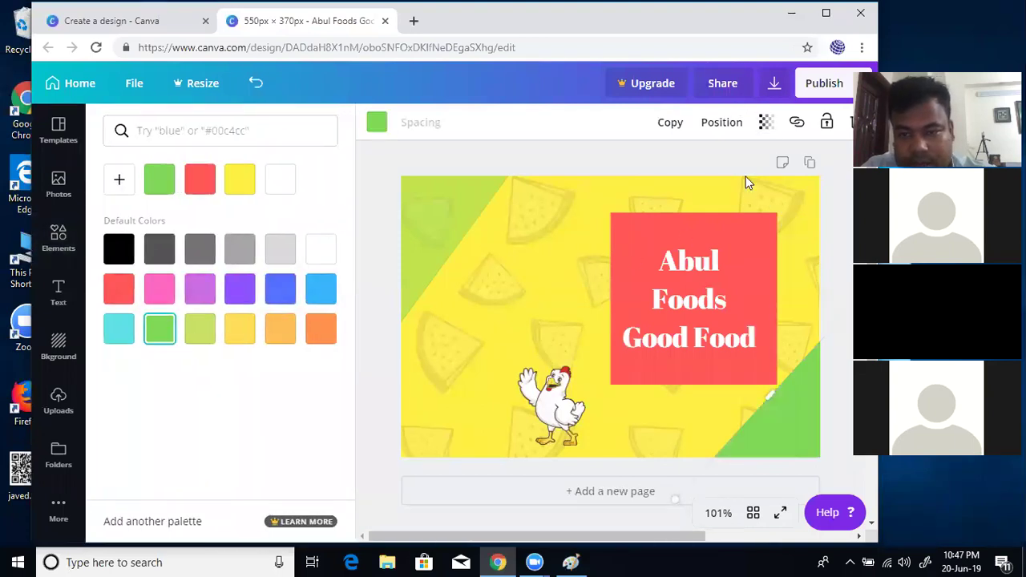
{"action": "left_click", "coordinate": [766, 122]}
{"action": "left_click_drag", "start_coordinate": [732, 161], "coordinate": [693, 183]}
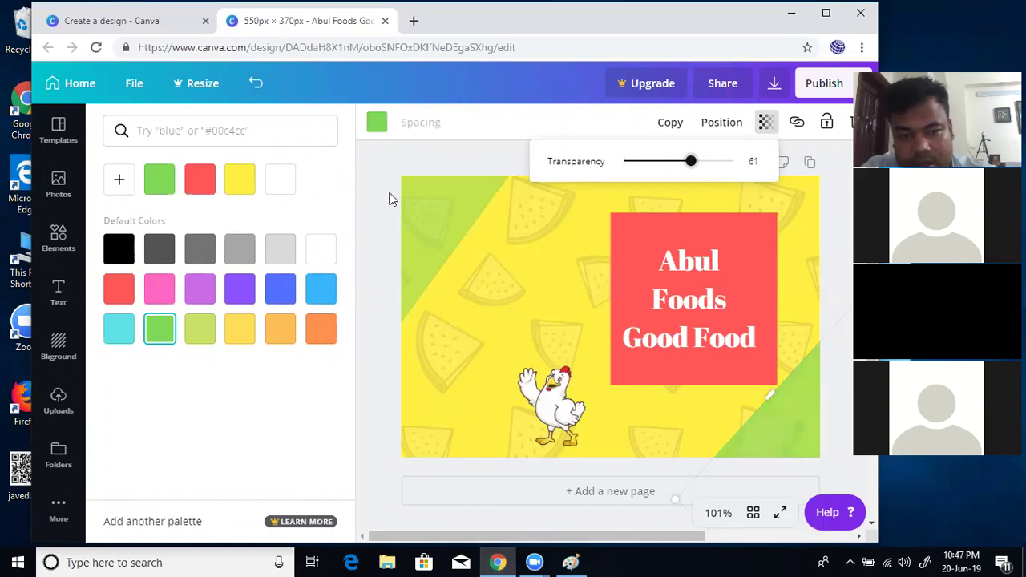
Step: Set the transparency of the green diagonal shape in the canvas's upper-left corner to 70
{"action": "left_click", "coordinate": [426, 190]}
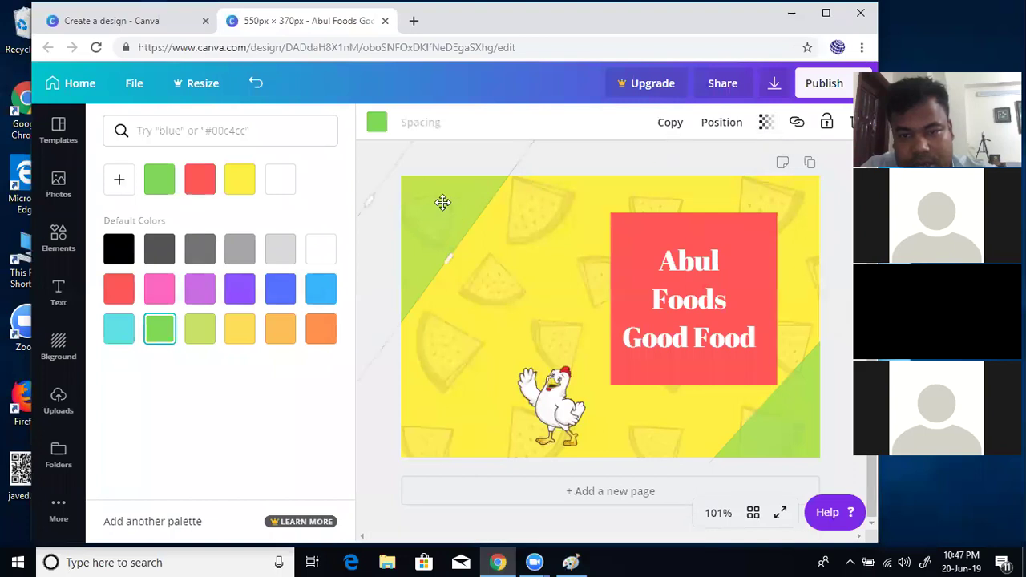
{"action": "left_click", "coordinate": [766, 122]}
{"action": "left_click_drag", "start_coordinate": [676, 163], "coordinate": [706, 169]}
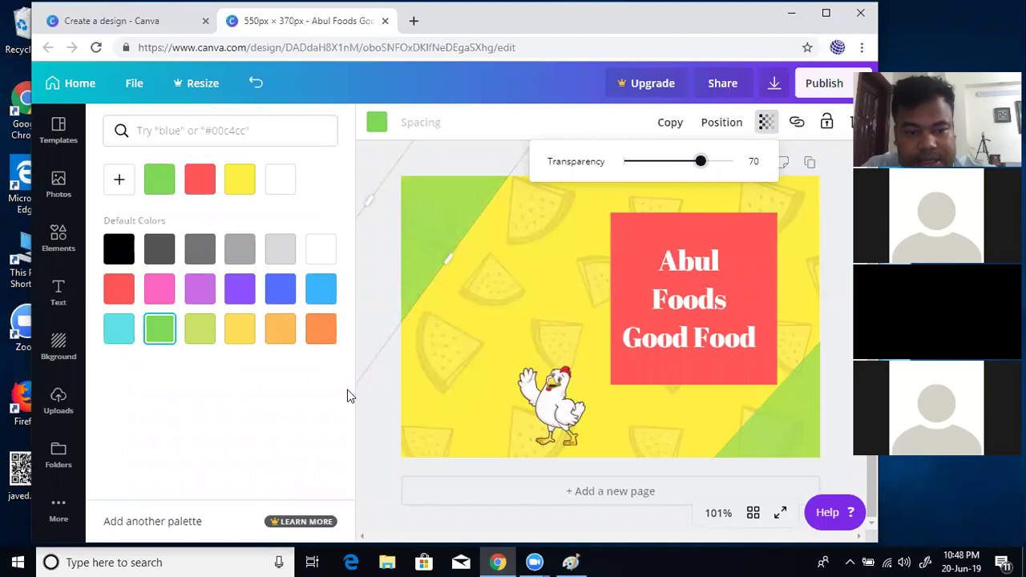
{"action": "left_click", "coordinate": [371, 403]}
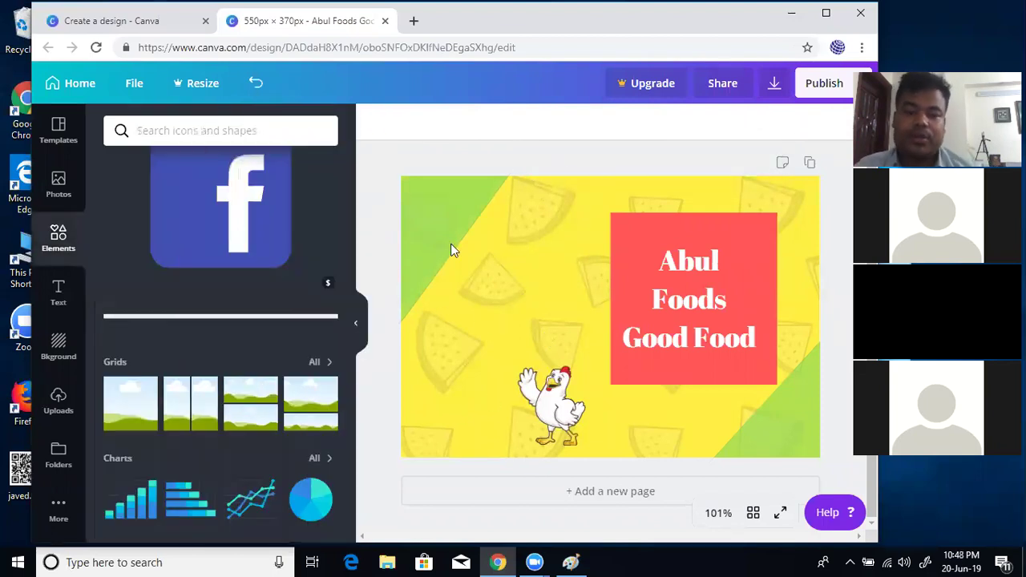
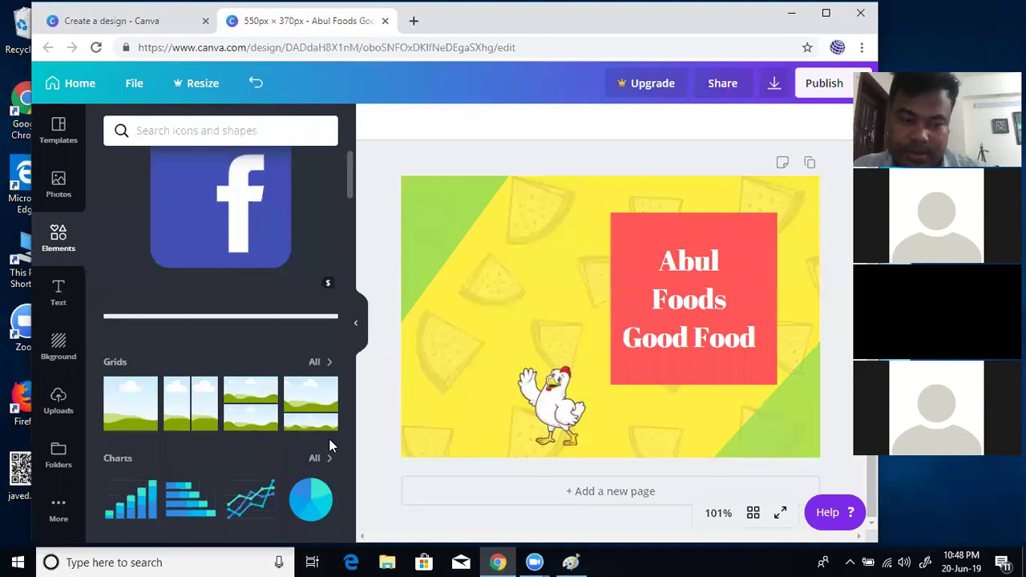
Step: Browse the full collection of image grids and undo the last change to the design
{"action": "left_click", "coordinate": [329, 361]}
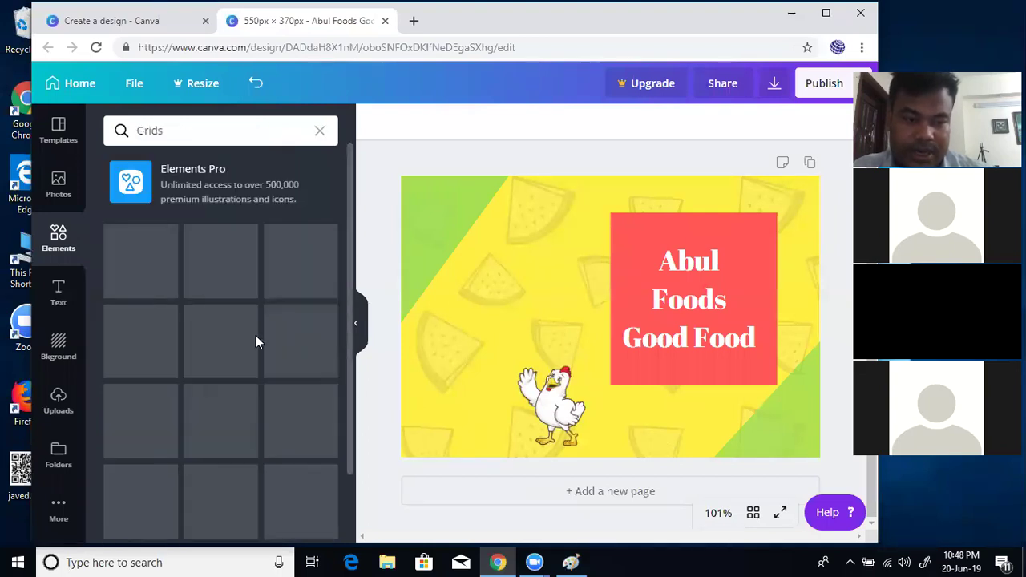
{"action": "scroll", "coordinate": [241, 388], "scroll_direction": "down", "scroll_amount": 3}
{"action": "scroll", "coordinate": [240, 388], "scroll_direction": "down", "scroll_amount": 5}
{"action": "scroll", "coordinate": [239, 386], "scroll_direction": "up", "scroll_amount": 2}
{"action": "scroll", "coordinate": [233, 389], "scroll_direction": "down", "scroll_amount": 1}
{"action": "left_click", "coordinate": [256, 83]}
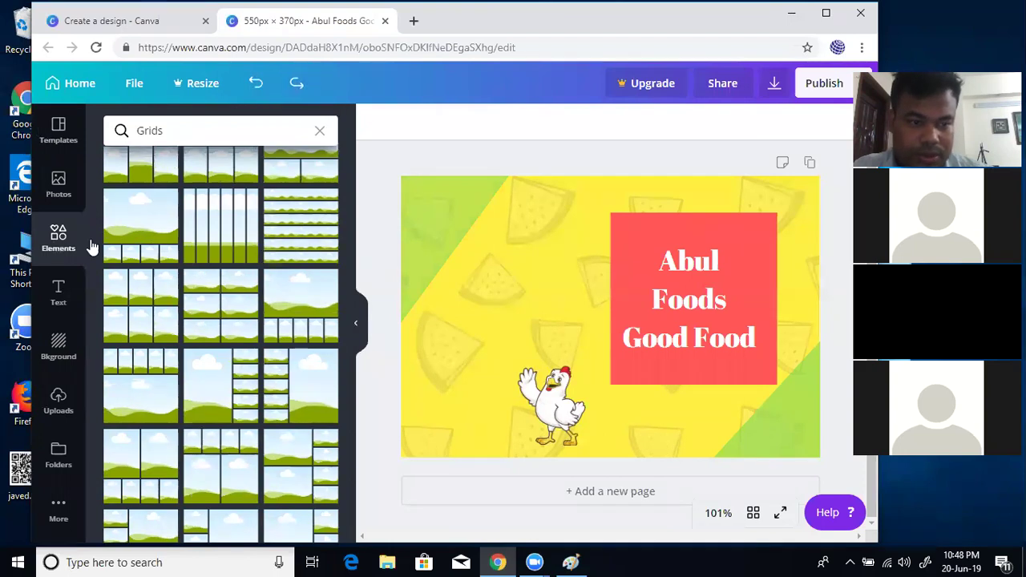
Step: Reopen the full grid collection and examine its layouts down to the most finely divided multi-image ones
{"action": "left_click", "coordinate": [59, 299]}
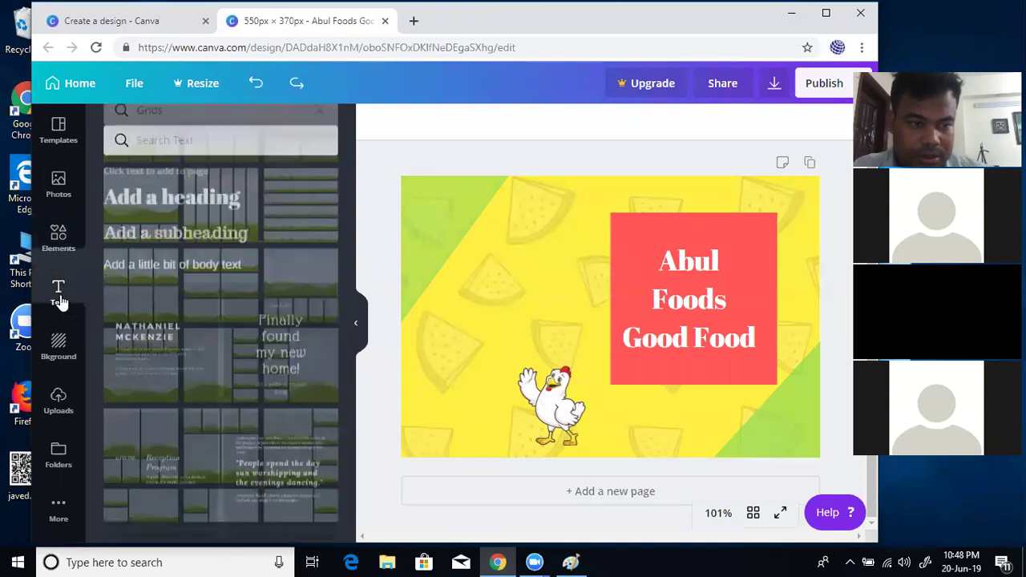
{"action": "left_click", "coordinate": [62, 235]}
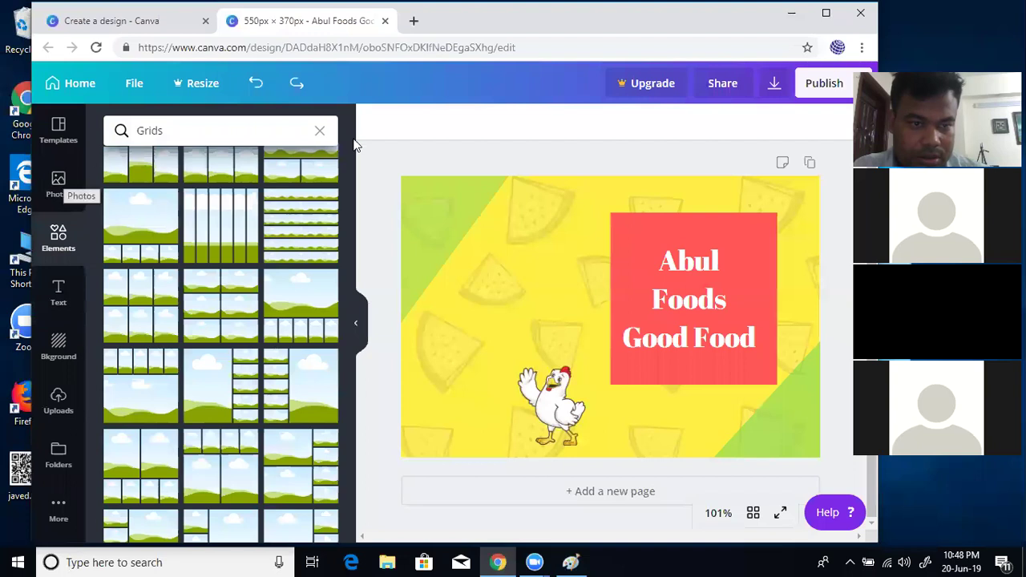
{"action": "left_click", "coordinate": [320, 132]}
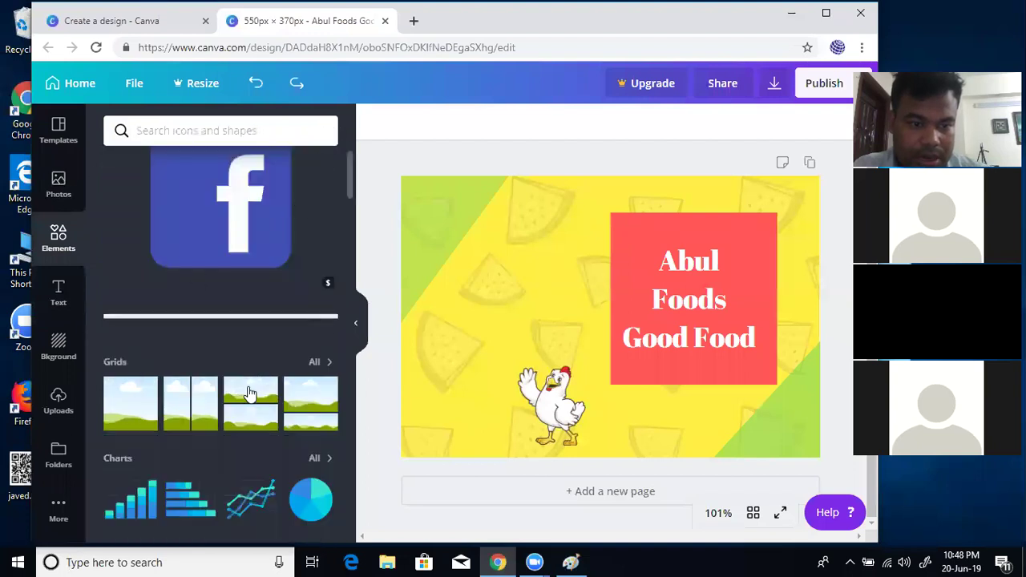
{"action": "scroll", "coordinate": [249, 391], "scroll_direction": "down", "scroll_amount": 2}
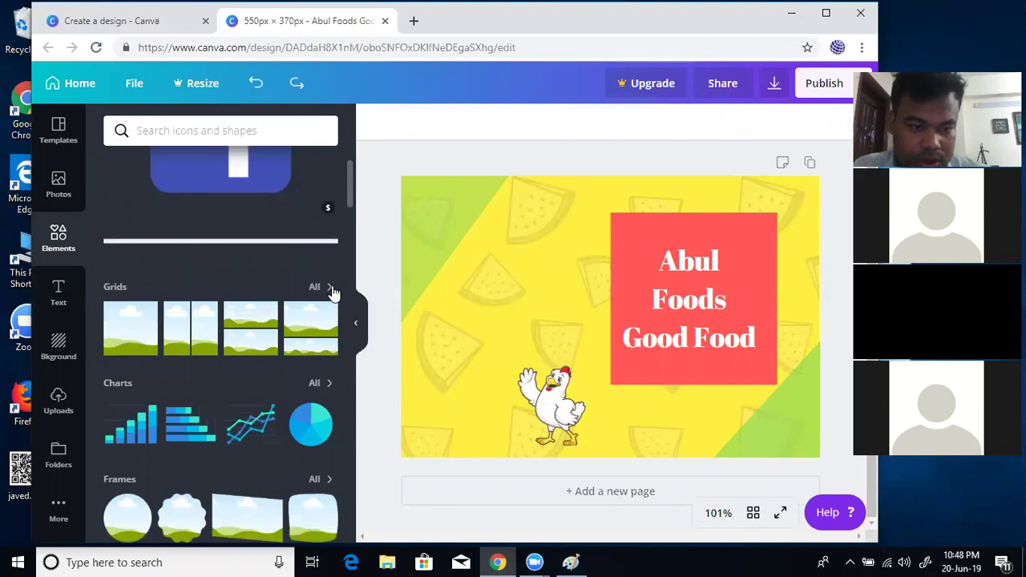
{"action": "left_click", "coordinate": [112, 286]}
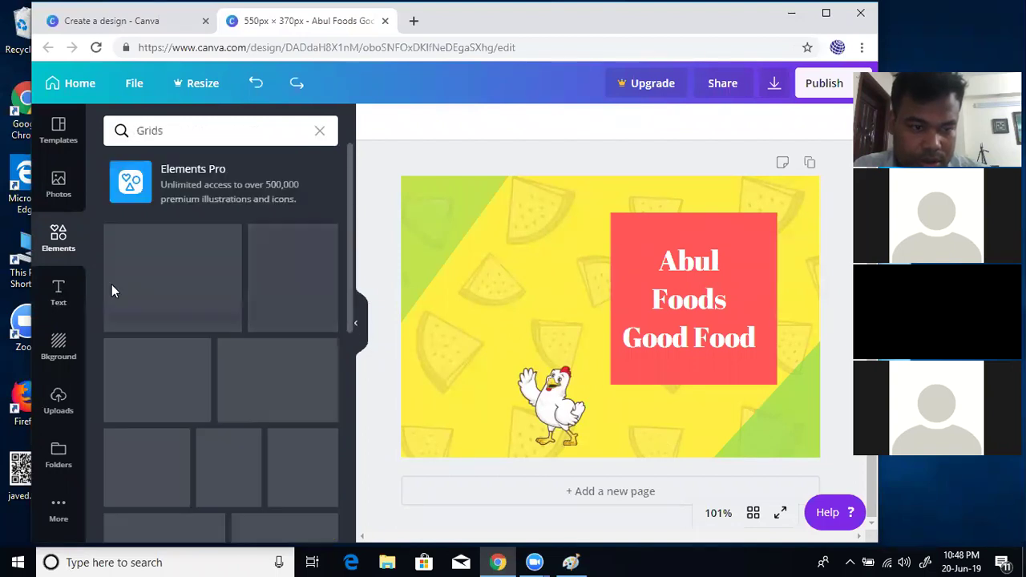
{"action": "scroll", "coordinate": [282, 376], "scroll_direction": "down", "scroll_amount": 3}
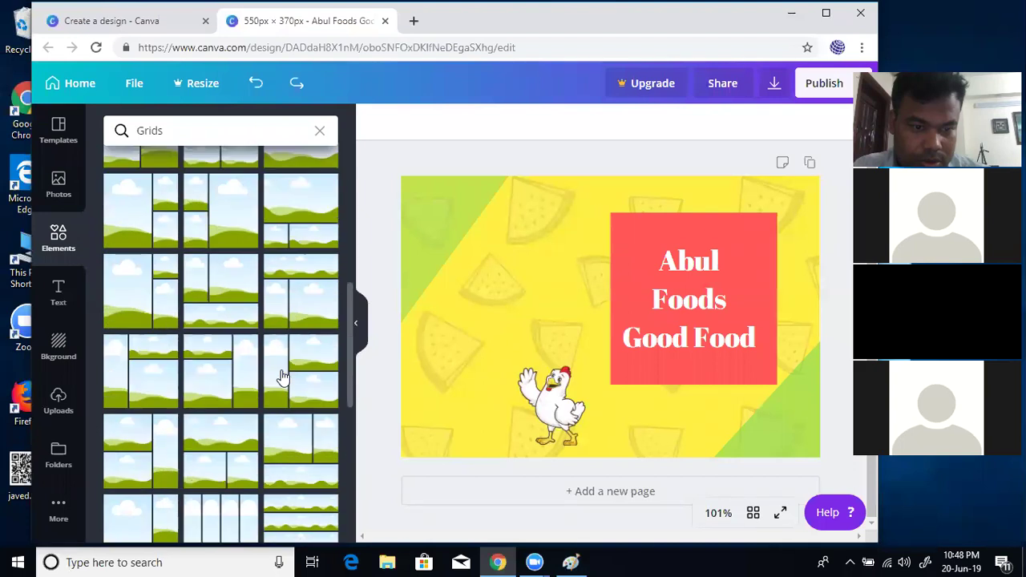
{"action": "scroll", "coordinate": [282, 377], "scroll_direction": "down", "scroll_amount": 5}
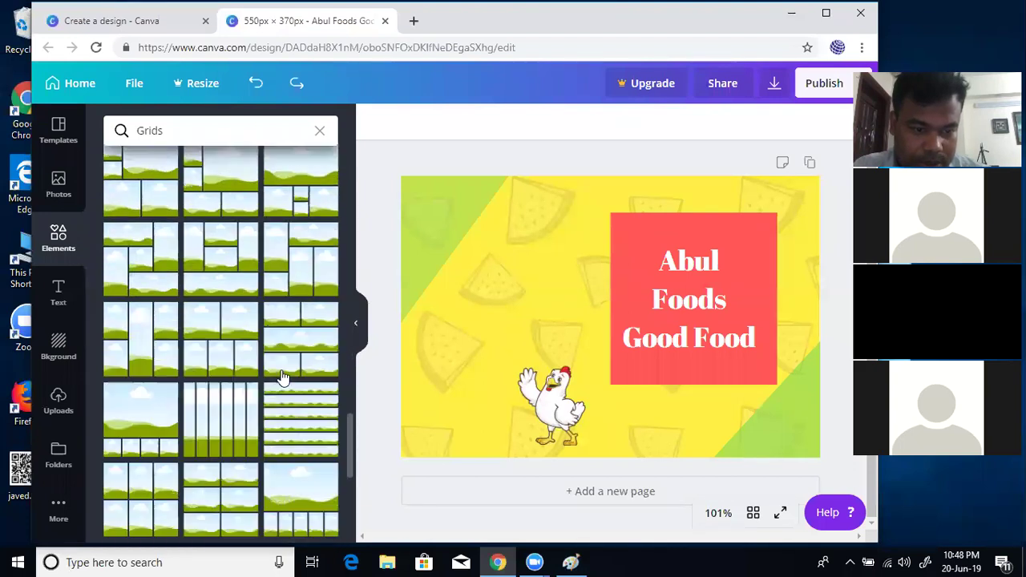
{"action": "scroll", "coordinate": [282, 377], "scroll_direction": "down", "scroll_amount": 5}
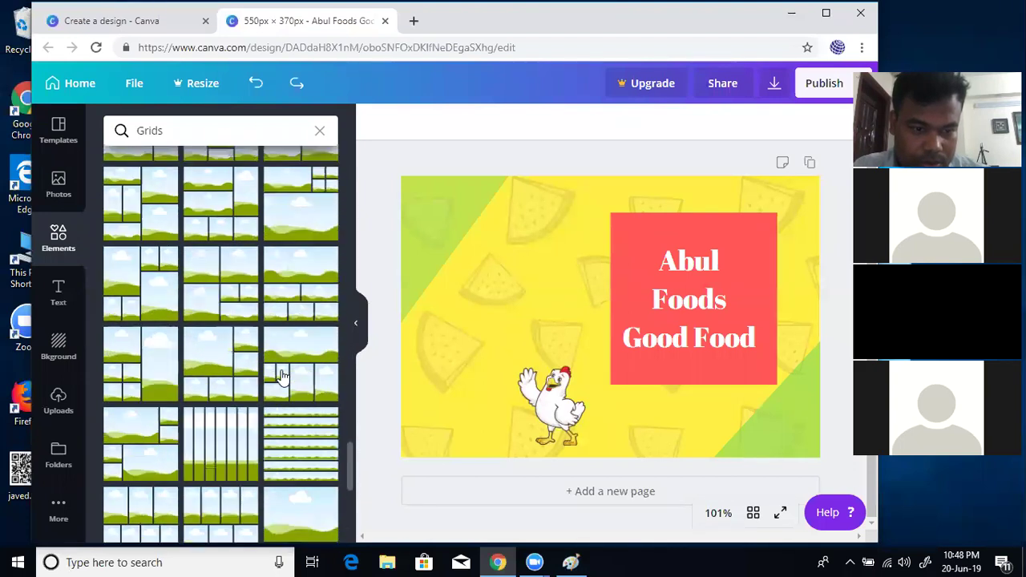
{"action": "scroll", "coordinate": [282, 376], "scroll_direction": "down", "scroll_amount": 5}
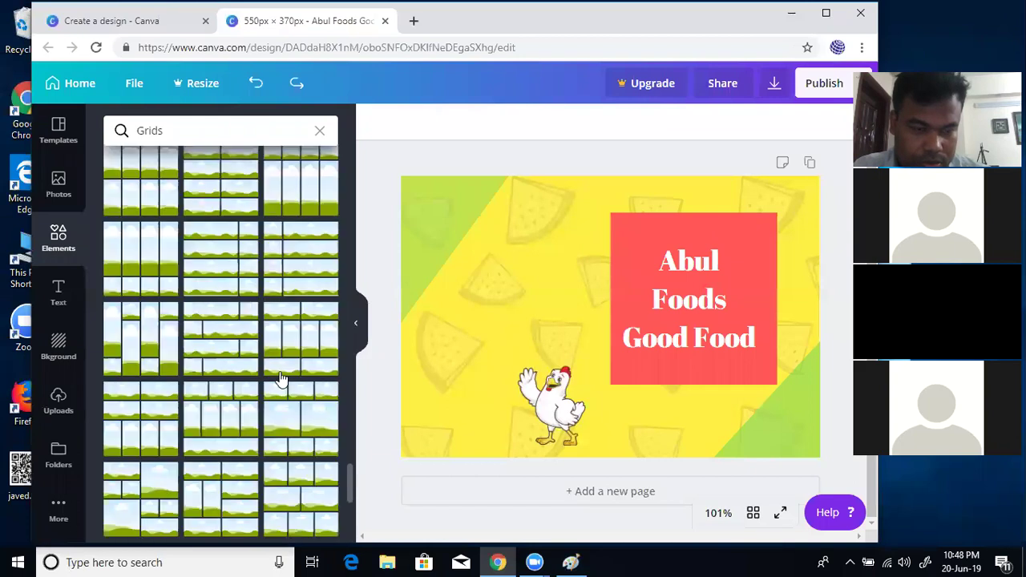
{"action": "scroll", "coordinate": [282, 376], "scroll_direction": "down", "scroll_amount": 5}
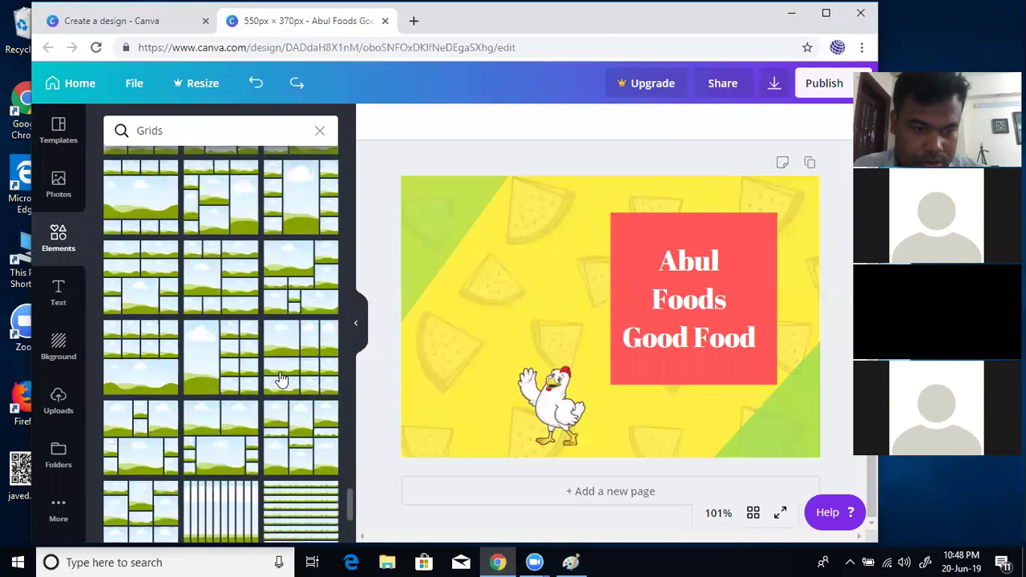
{"action": "scroll", "coordinate": [280, 378], "scroll_direction": "down", "scroll_amount": 5}
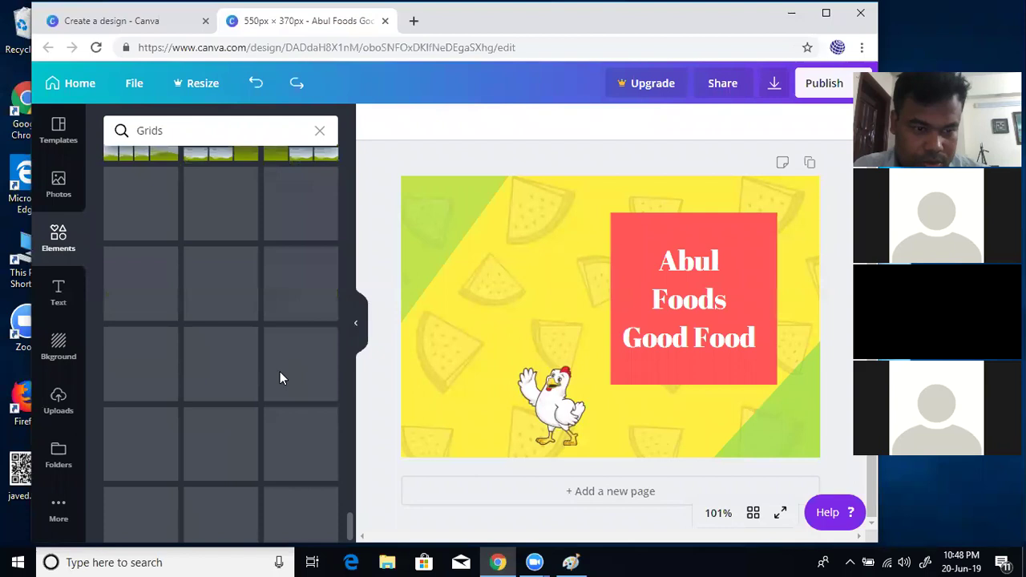
{"action": "scroll", "coordinate": [281, 374], "scroll_direction": "down", "scroll_amount": 2}
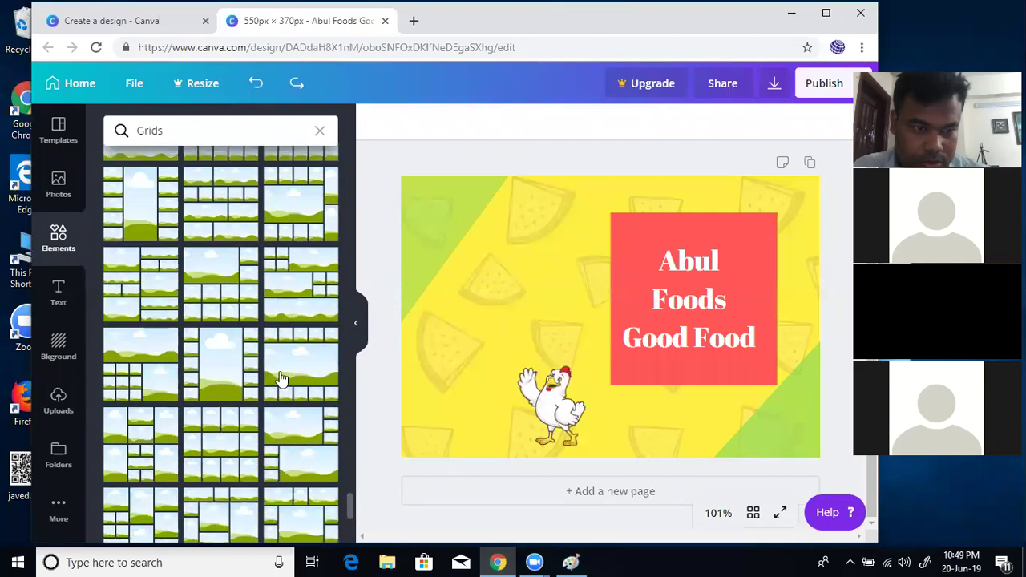
{"action": "scroll", "coordinate": [280, 378], "scroll_direction": "down", "scroll_amount": 2}
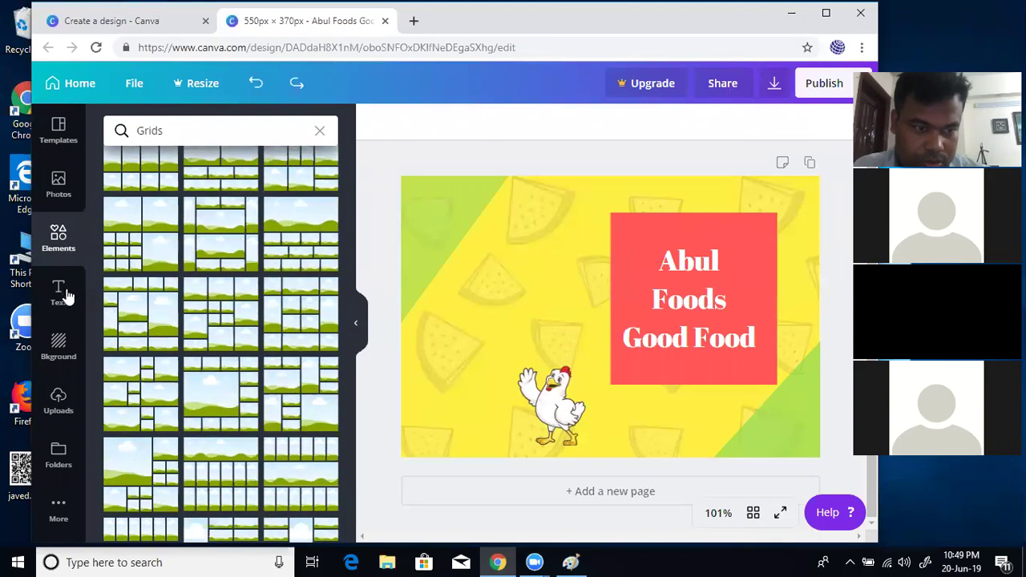
{"action": "left_click", "coordinate": [319, 130]}
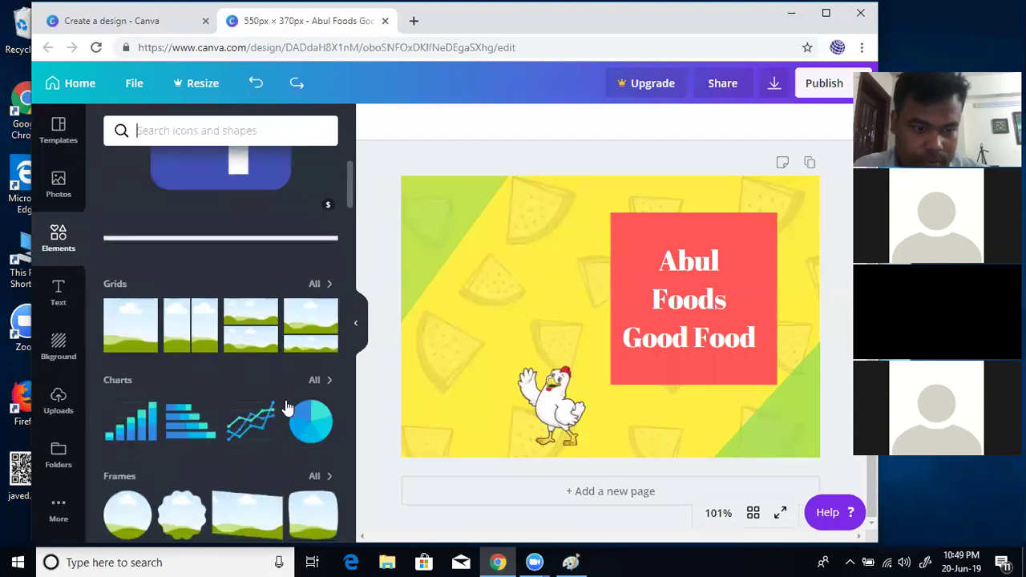
Step: Add a circular frame, shrunk and placed over the canvas's upper-left area, and fill it with the design's red
{"action": "scroll", "coordinate": [251, 423], "scroll_direction": "down", "scroll_amount": 1}
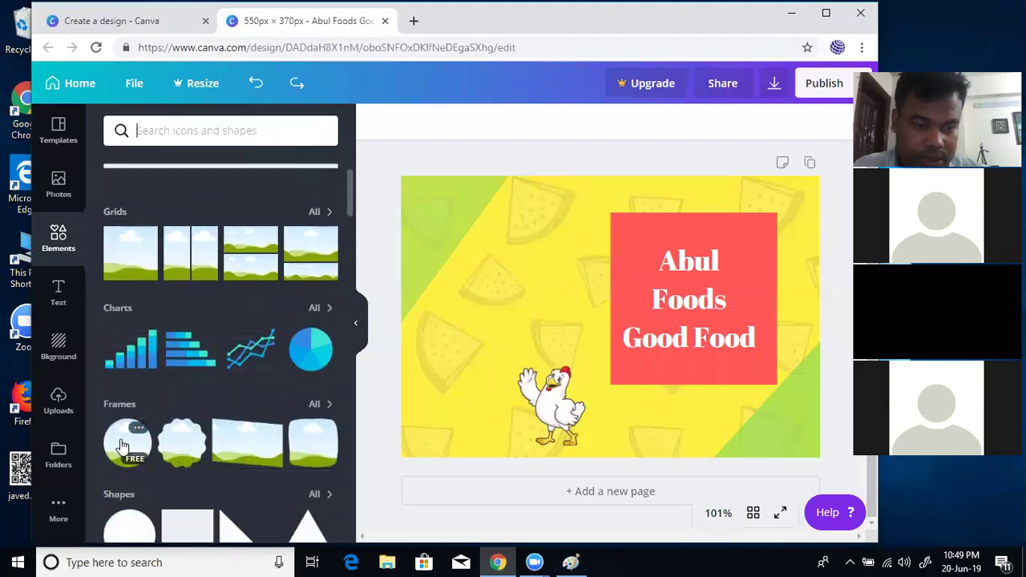
{"action": "left_click", "coordinate": [125, 451]}
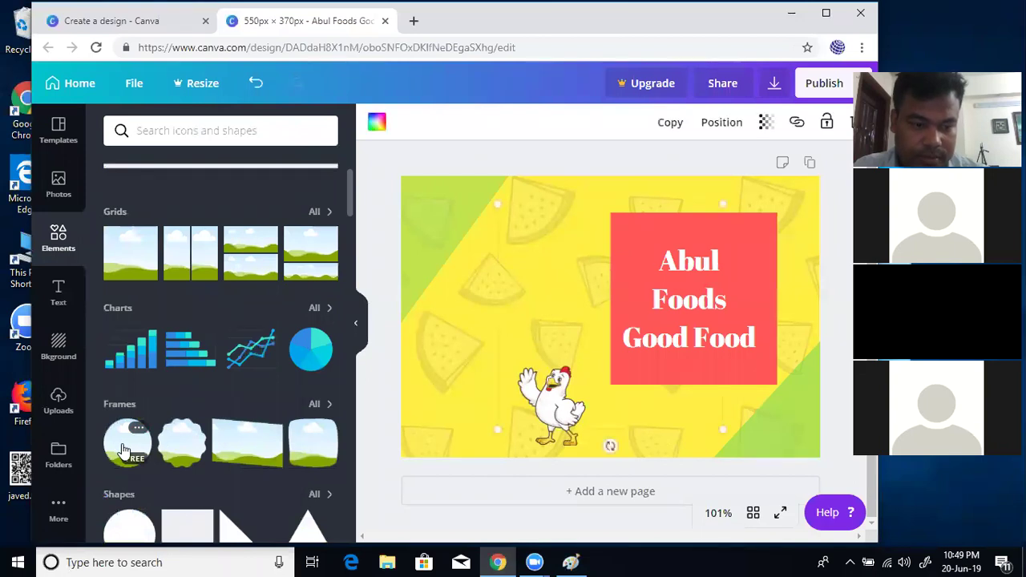
{"action": "left_click_drag", "start_coordinate": [598, 318], "coordinate": [488, 278]}
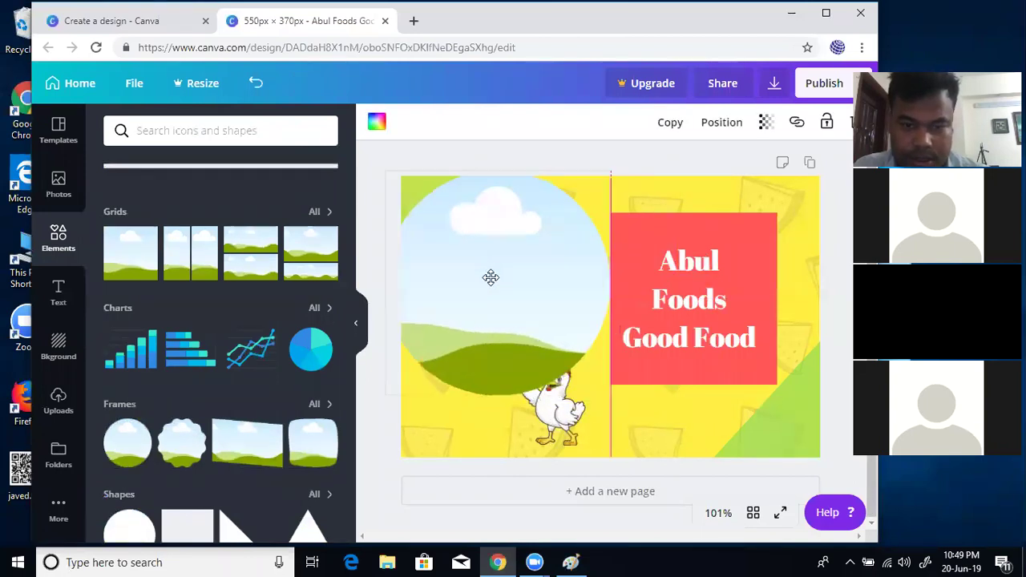
{"action": "left_click_drag", "start_coordinate": [574, 194], "coordinate": [519, 254]}
{"action": "left_click_drag", "start_coordinate": [462, 320], "coordinate": [489, 253]}
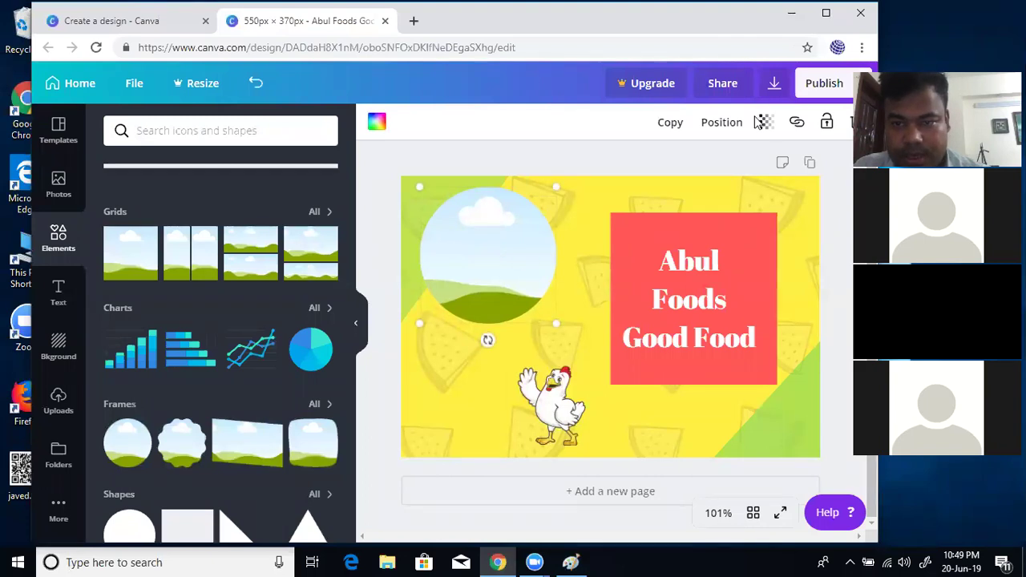
{"action": "left_click", "coordinate": [377, 123]}
{"action": "left_click", "coordinate": [199, 178]}
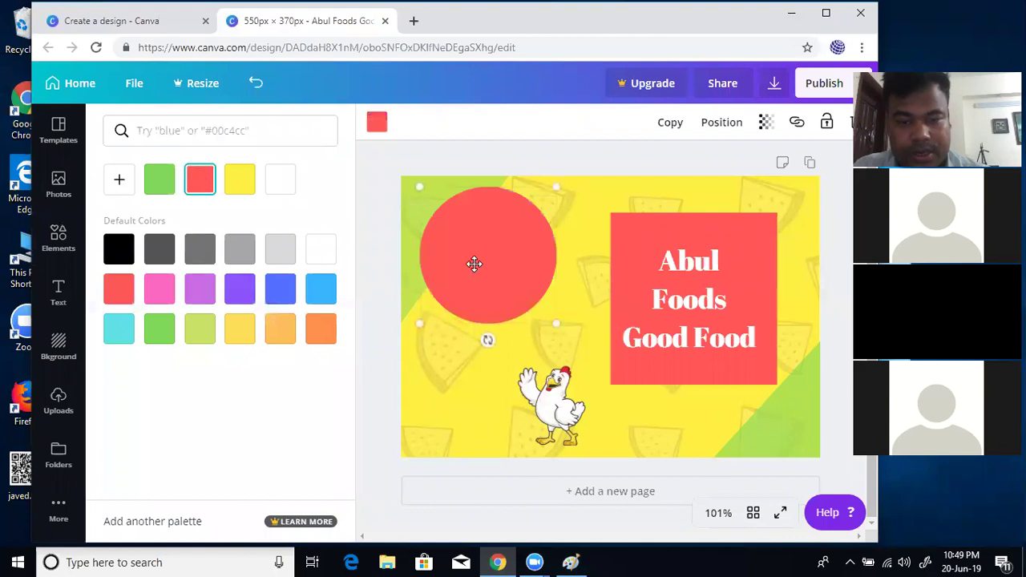
Step: Try to place the chicken image on top of the red circle
{"action": "left_click", "coordinate": [553, 405]}
{"action": "left_click_drag", "start_coordinate": [553, 404], "coordinate": [501, 277]}
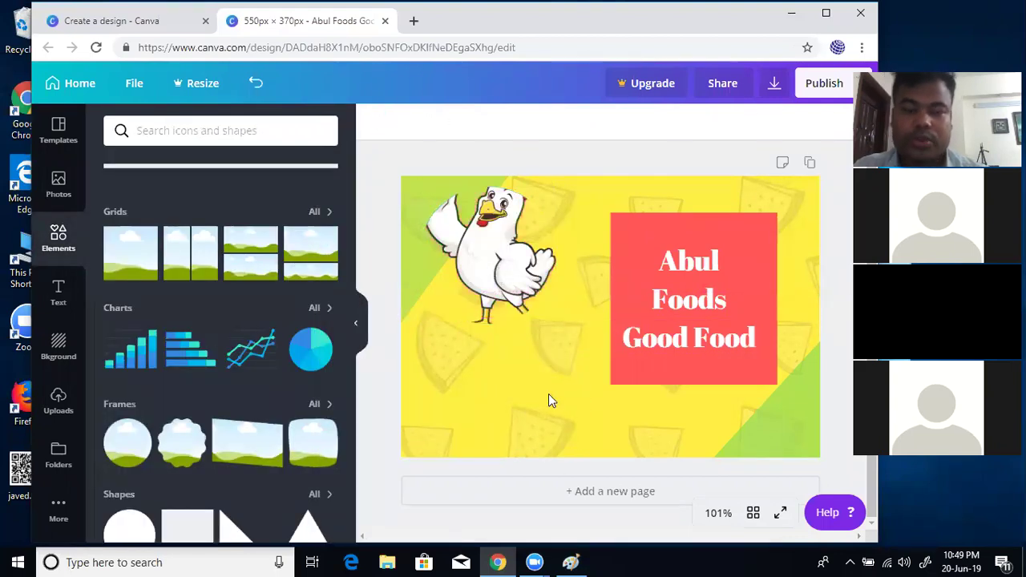
{"action": "left_click", "coordinate": [530, 403]}
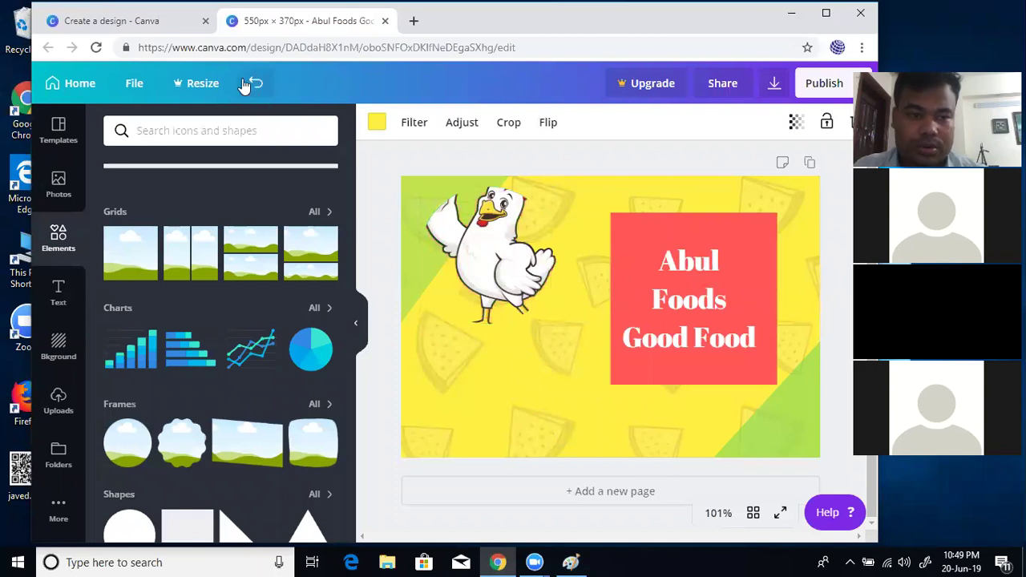
{"action": "left_click", "coordinate": [256, 83]}
Step: Shrink the chicken image at the red circle's lower edge and delete it from the canvas
{"action": "left_click", "coordinate": [564, 392]}
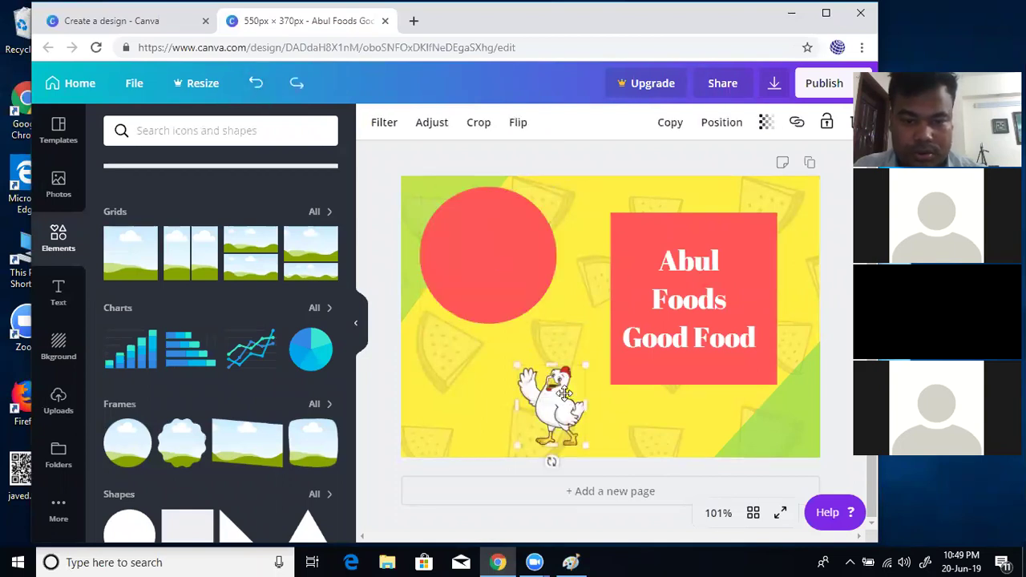
{"action": "left_click_drag", "start_coordinate": [549, 396], "coordinate": [501, 324]}
{"action": "left_click_drag", "start_coordinate": [500, 362], "coordinate": [500, 336]}
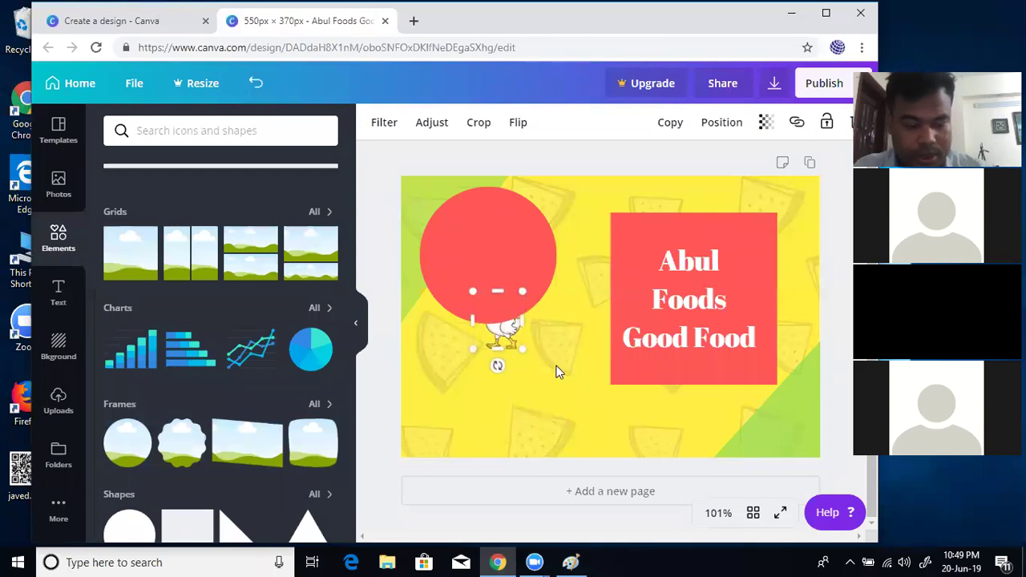
{"action": "key", "text": "Delete"}
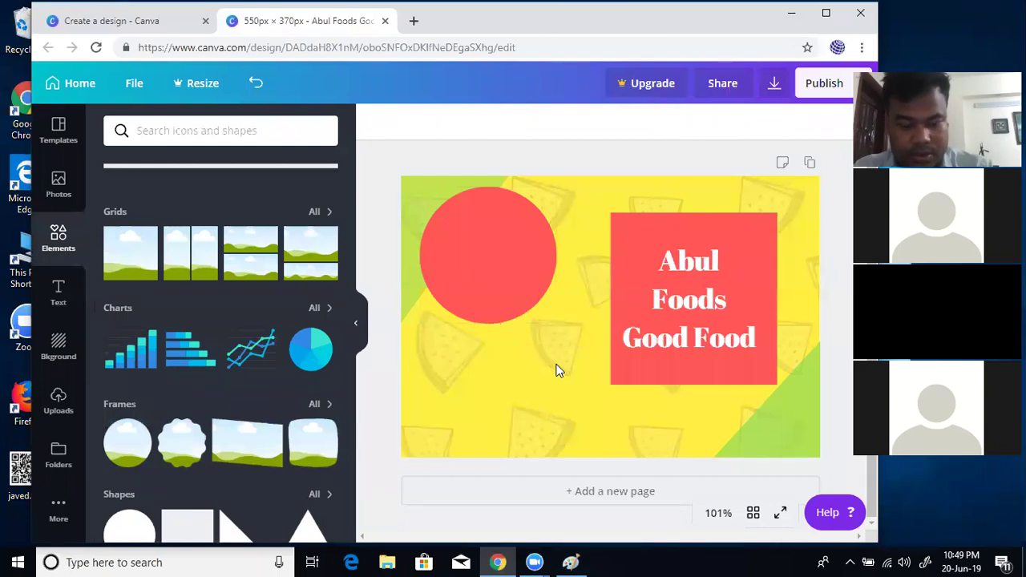
Step: Restore the deleted chicken image and move it up and slightly left to the middle of the red circle
{"action": "key", "text": "ctrl+z"}
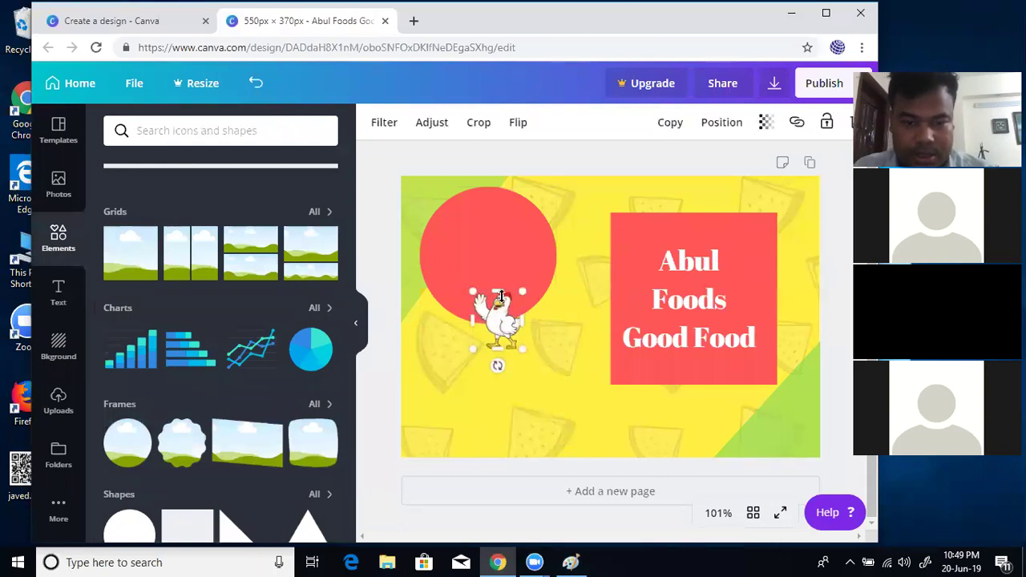
{"action": "key", "text": "Up"}
{"action": "key", "text": "Up"}
{"action": "key", "text": "Up"}
{"action": "key", "text": "Up"}
{"action": "key", "text": "Up"}
{"action": "key", "text": "Up"}
{"action": "key", "text": "Up"}
{"action": "key", "text": "Up"}
{"action": "key", "text": "Up"}
{"action": "key", "text": "Up"}
{"action": "key", "text": "Up"}
{"action": "key", "text": "Up"}
{"action": "key", "text": "Up"}
{"action": "key", "text": "Up"}
{"action": "key", "text": "Up"}
{"action": "key", "text": "Up"}
{"action": "key", "text": "Up"}
{"action": "key", "text": "Up"}
{"action": "key", "text": "Up"}
{"action": "key", "text": "Up"}
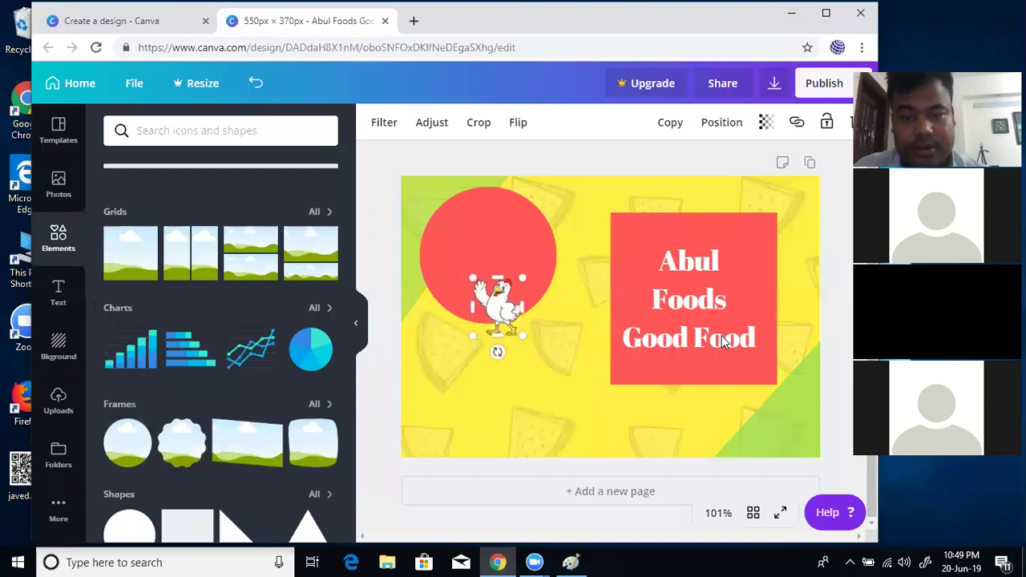
{"action": "key", "text": "Up"}
{"action": "key", "text": "Up"}
{"action": "key", "text": "Up"}
{"action": "key", "text": "Up"}
{"action": "key", "text": "Up"}
{"action": "key", "text": "Up"}
{"action": "key", "text": "Up"}
{"action": "key", "text": "Up"}
{"action": "key", "text": "Up"}
{"action": "key", "text": "Up"}
{"action": "key", "text": "Up"}
{"action": "key", "text": "Up"}
{"action": "key", "text": "Up"}
{"action": "key", "text": "Up"}
{"action": "key", "text": "Up"}
{"action": "key", "text": "Up"}
{"action": "key", "text": "Up"}
{"action": "key", "text": "Up"}
{"action": "key", "text": "Up"}
{"action": "key", "text": "Up"}
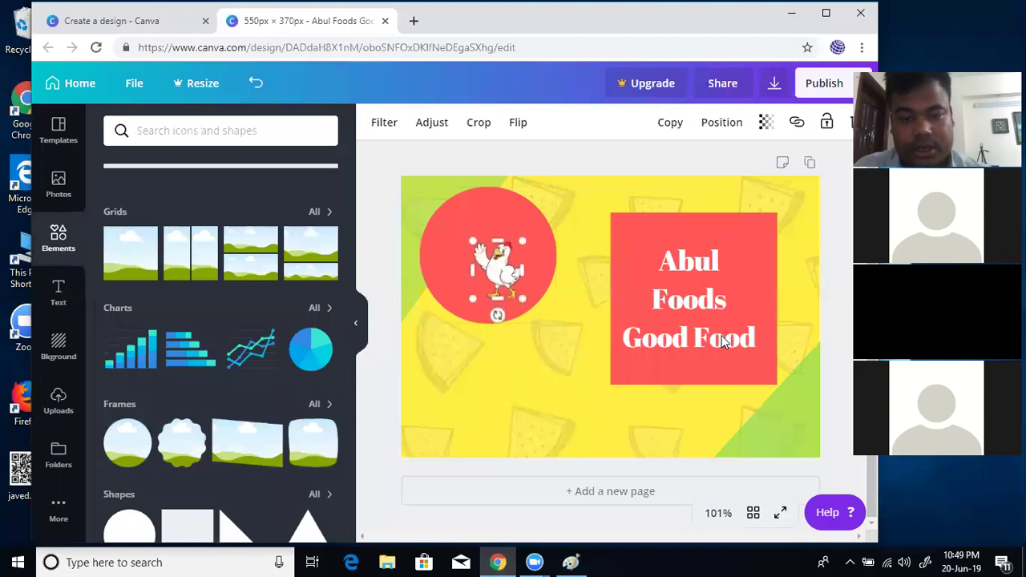
{"action": "key", "text": "Up"}
{"action": "key", "text": "Up"}
{"action": "key", "text": "Up"}
{"action": "key", "text": "Left"}
{"action": "key", "text": "Left"}
{"action": "key", "text": "Left"}
{"action": "key", "text": "Left"}
{"action": "key", "text": "Left"}
{"action": "key", "text": "Left"}
{"action": "key", "text": "Left"}
{"action": "key", "text": "Left"}
{"action": "key", "text": "Left"}
{"action": "key", "text": "Left"}
{"action": "key", "text": "Left"}
{"action": "key", "text": "Left"}
{"action": "key", "text": "Left"}
{"action": "key", "text": "Left"}
{"action": "key", "text": "Left"}
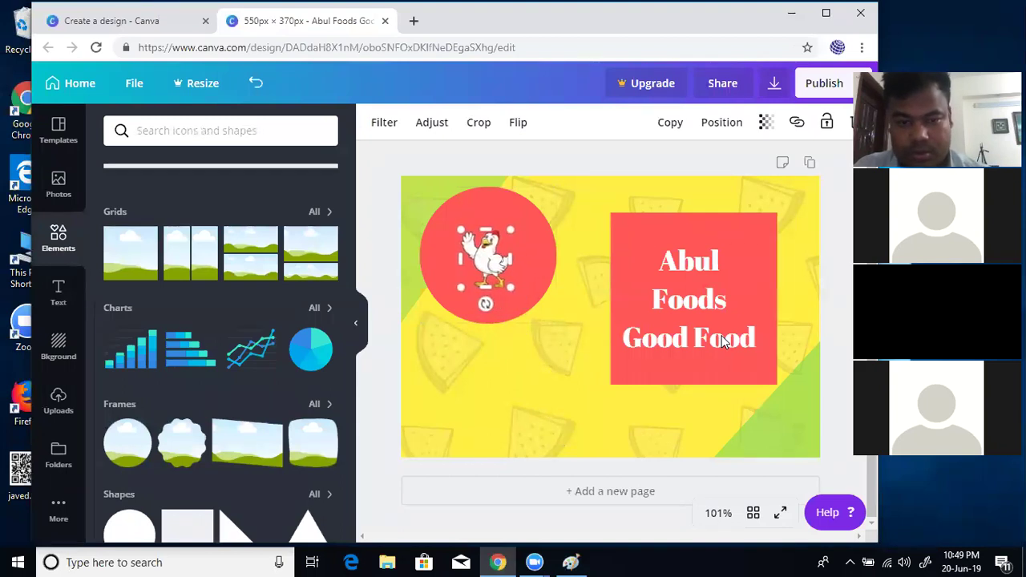
Step: Shrink the red circle slightly so that it surrounds the chicken more closely
{"action": "left_click", "coordinate": [532, 248]}
{"action": "mouse_move", "coordinate": [535, 314]}
{"action": "left_mouse_down"}
{"action": "mouse_move", "coordinate": [524, 304]}
{"action": "mouse_move", "coordinate": [530, 315]}
{"action": "left_mouse_up"}
{"action": "left_click_drag", "start_coordinate": [508, 214], "coordinate": [517, 222]}
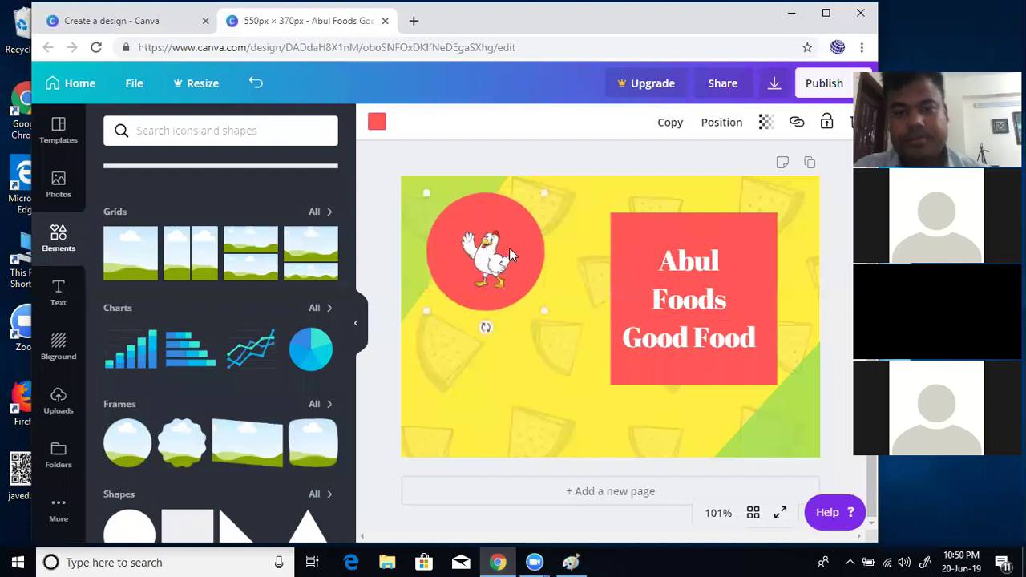
Step: Shift the chicken slightly lower inside the red circle and undo the replacement of the circle's red fill with the chicken image
{"action": "left_click", "coordinate": [501, 255]}
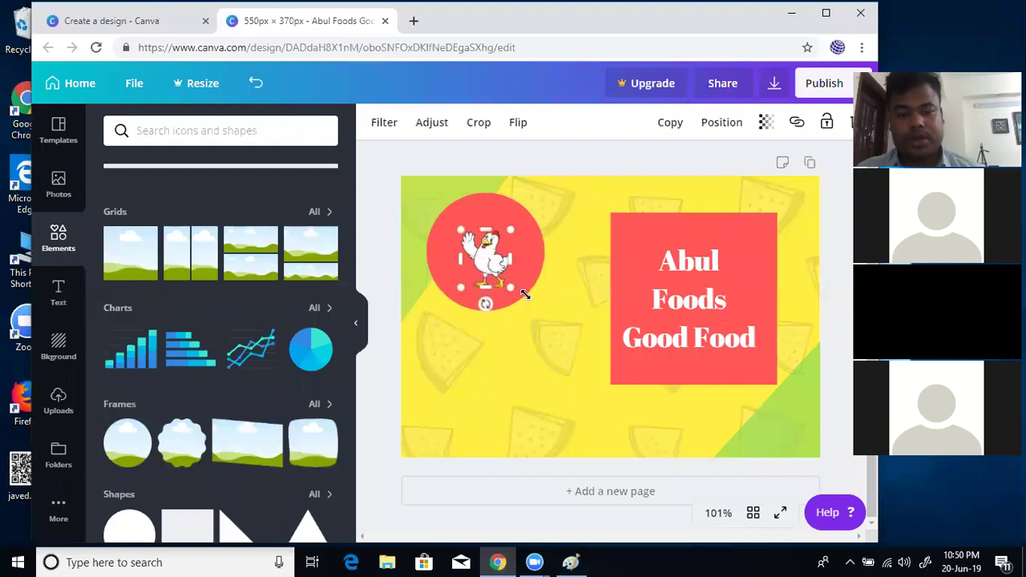
{"action": "left_click_drag", "start_coordinate": [524, 295], "coordinate": [524, 295]}
{"action": "left_click_drag", "start_coordinate": [486, 241], "coordinate": [484, 246]}
{"action": "key", "text": "Delete"}
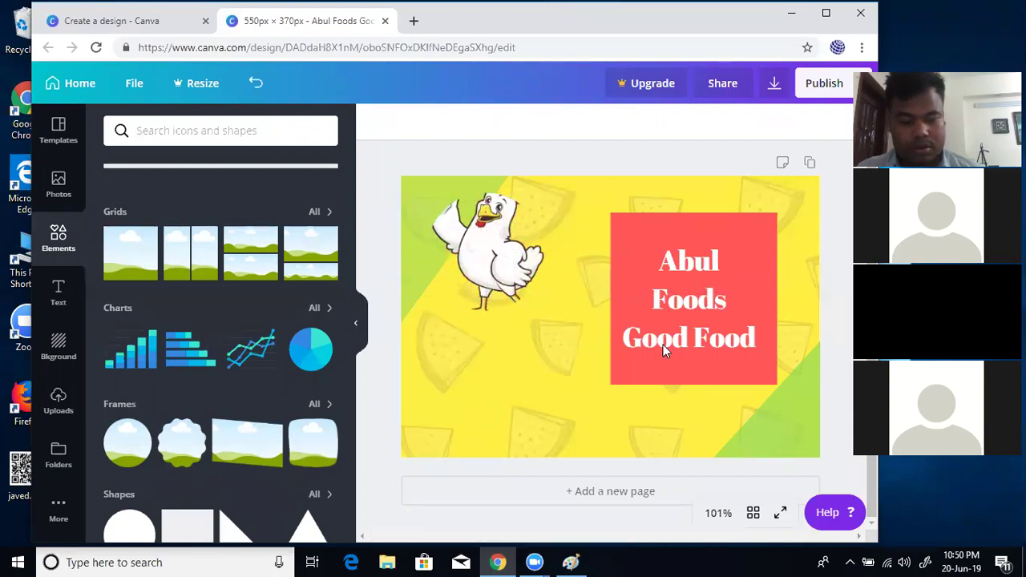
{"action": "key", "text": "ctrl+z"}
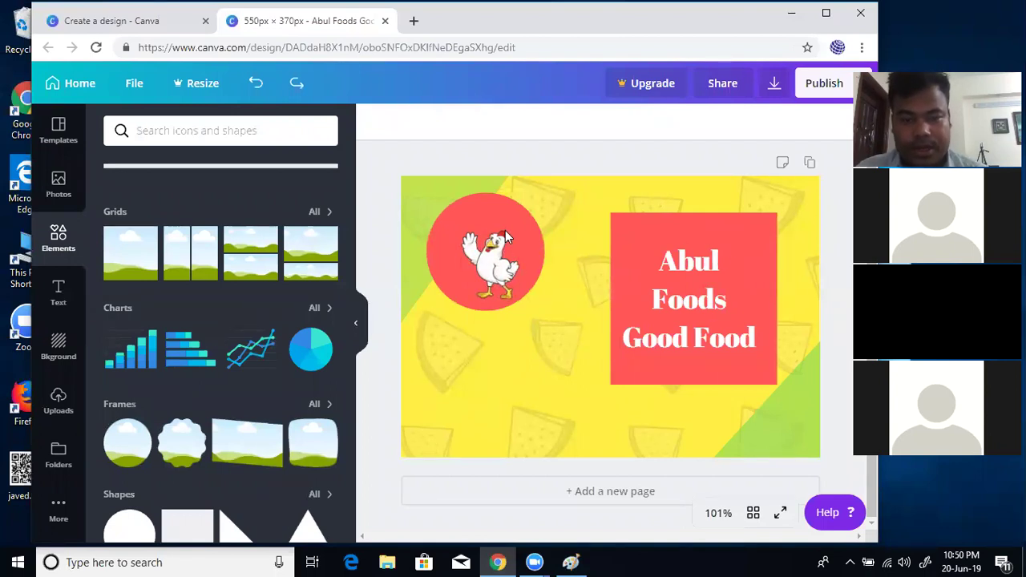
Step: Rotate the red box to 33° and shrink the Abul Foods title to size 23.2, centred on the tilted box
{"action": "left_click", "coordinate": [699, 231]}
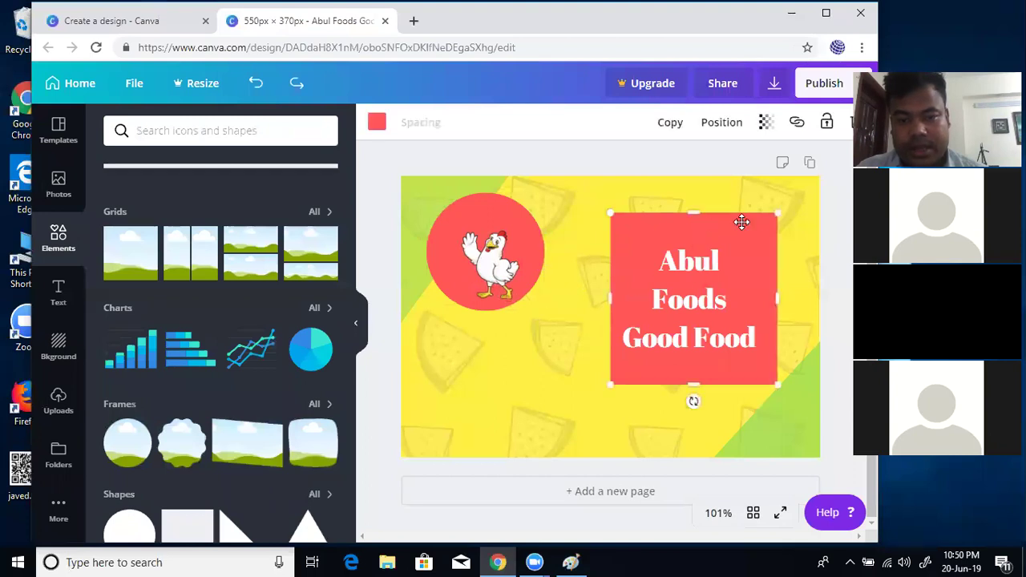
{"action": "left_click_drag", "start_coordinate": [693, 401], "coordinate": [618, 410]}
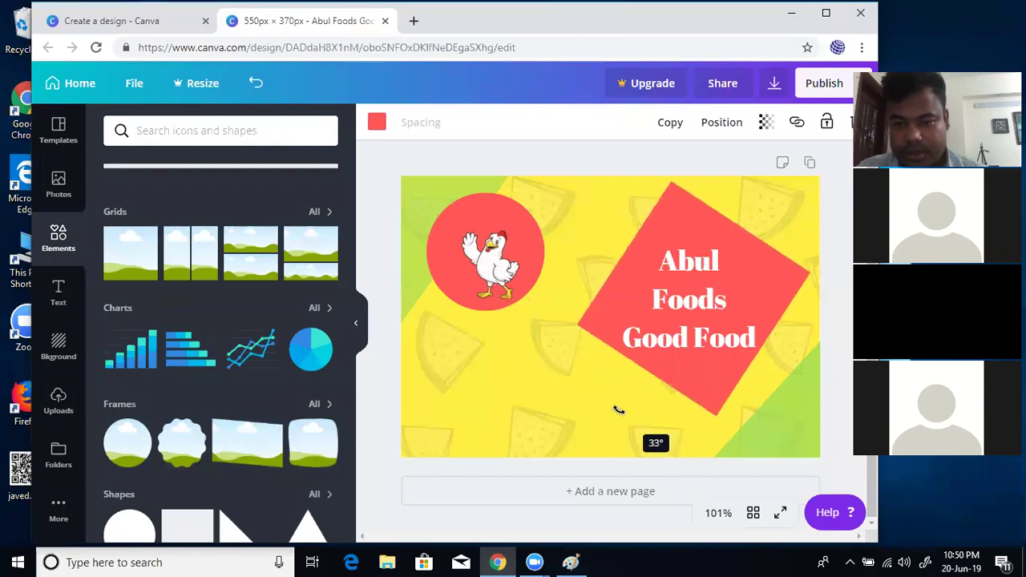
{"action": "left_click", "coordinate": [701, 314]}
{"action": "left_click_drag", "start_coordinate": [690, 298], "coordinate": [686, 292]}
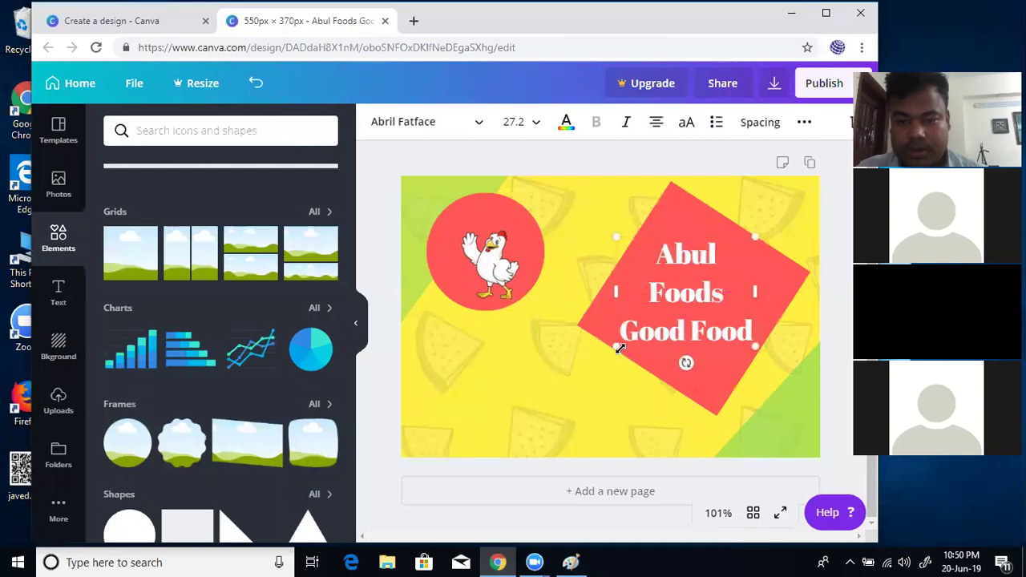
{"action": "left_click_drag", "start_coordinate": [615, 346], "coordinate": [641, 335]}
{"action": "left_click_drag", "start_coordinate": [725, 279], "coordinate": [725, 279]}
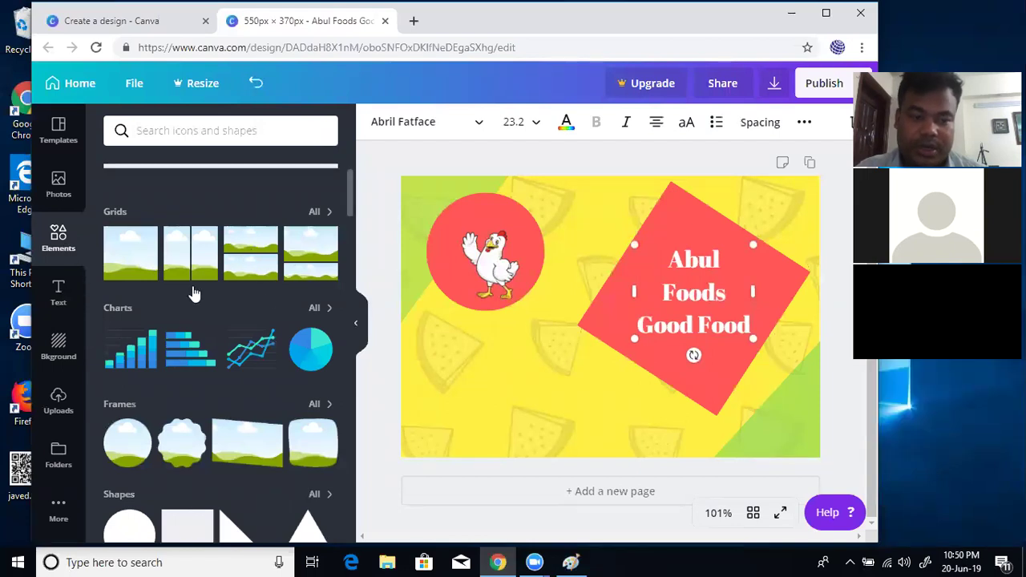
Step: Examine the library's frames, shapes, gradients and themed icon categories, and the available background images
{"action": "scroll", "coordinate": [290, 402], "scroll_direction": "down", "scroll_amount": 1}
{"action": "scroll", "coordinate": [279, 405], "scroll_direction": "down", "scroll_amount": 3}
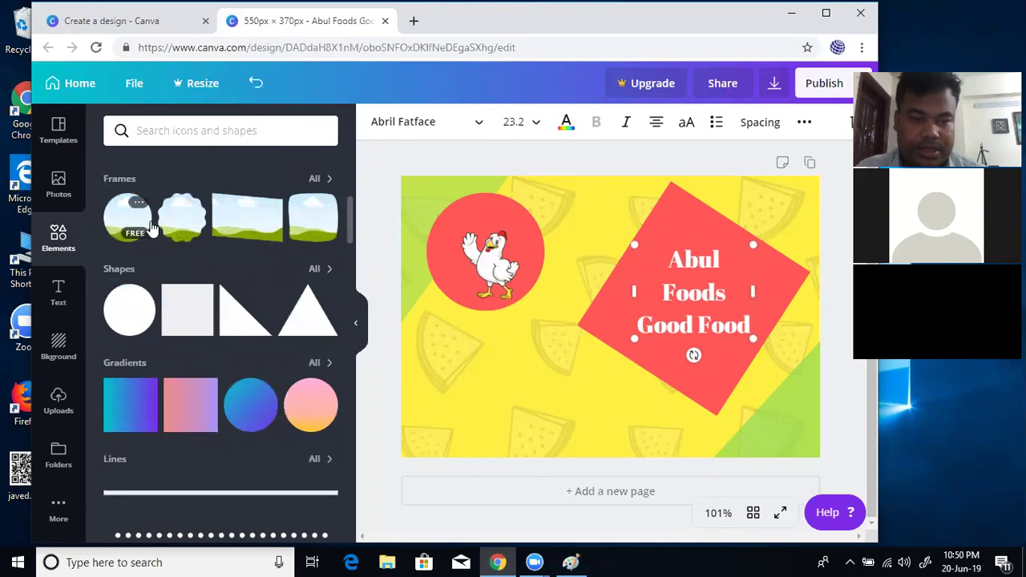
{"action": "scroll", "coordinate": [229, 407], "scroll_direction": "down", "scroll_amount": 6}
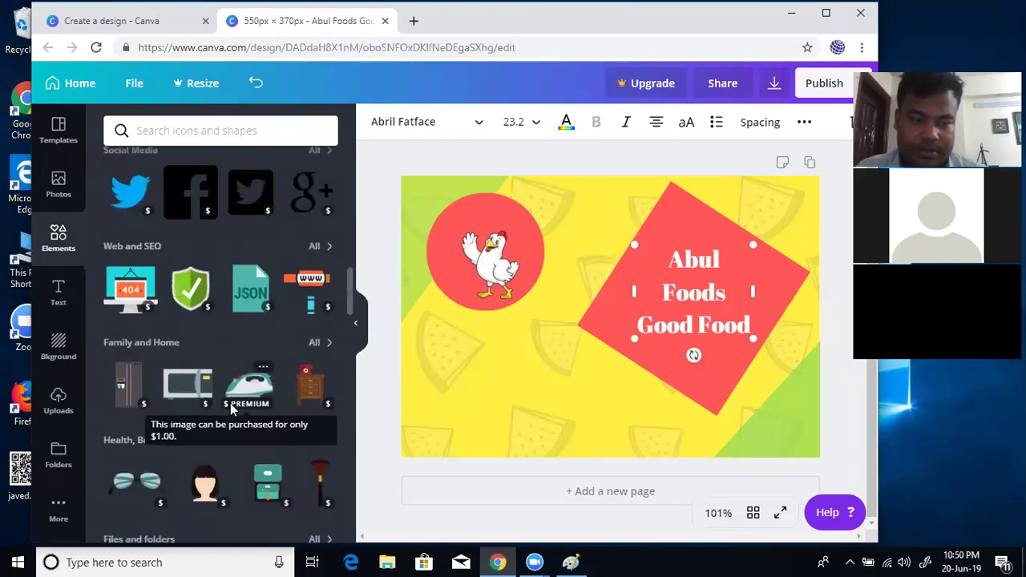
{"action": "scroll", "coordinate": [230, 403], "scroll_direction": "down", "scroll_amount": 5}
{"action": "scroll", "coordinate": [238, 399], "scroll_direction": "up", "scroll_amount": 4}
{"action": "scroll", "coordinate": [238, 399], "scroll_direction": "up", "scroll_amount": 1}
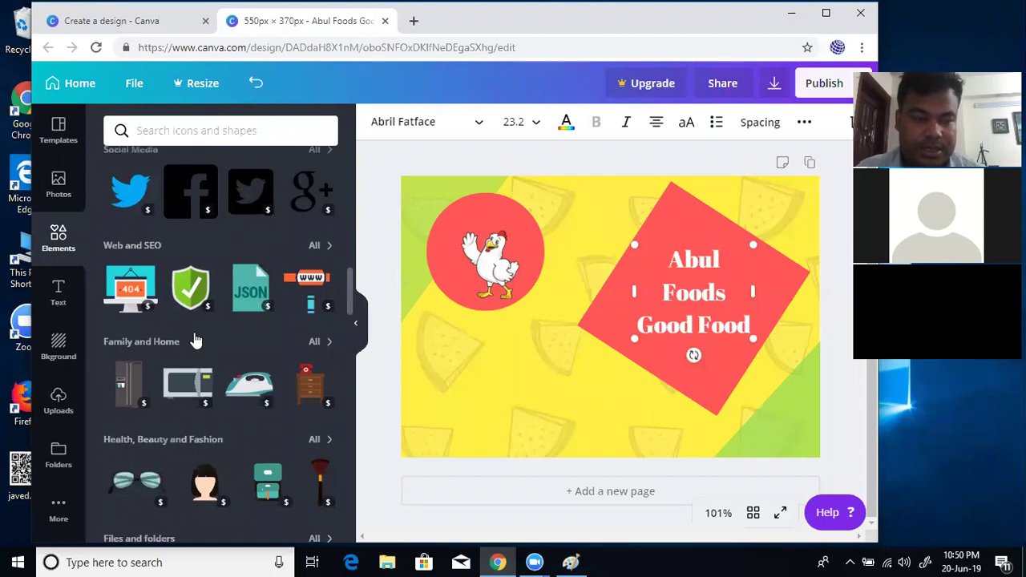
{"action": "scroll", "coordinate": [185, 339], "scroll_direction": "down", "scroll_amount": 3}
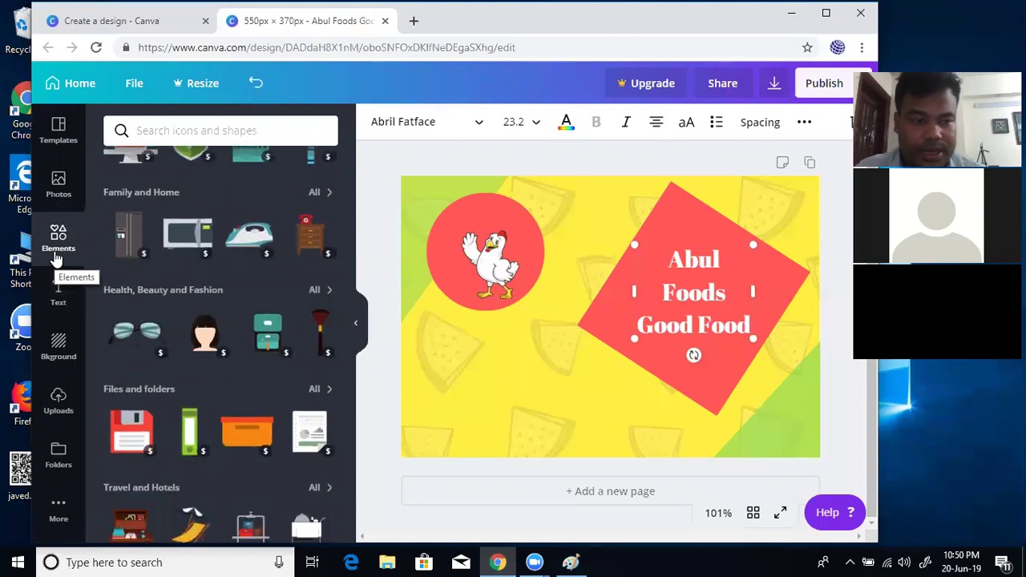
{"action": "left_click", "coordinate": [58, 303]}
{"action": "left_click", "coordinate": [64, 346]}
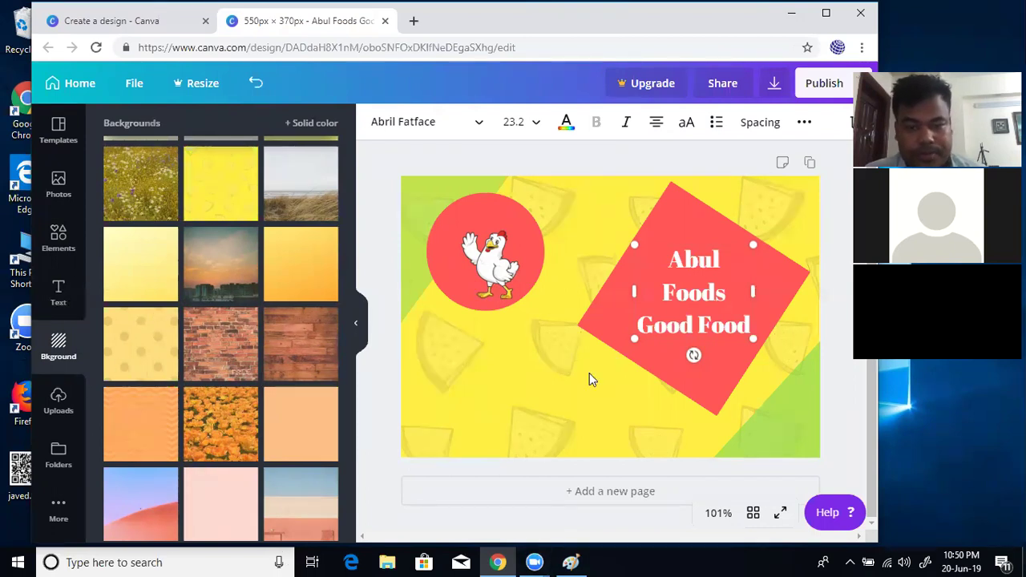
{"action": "left_click", "coordinate": [487, 382]}
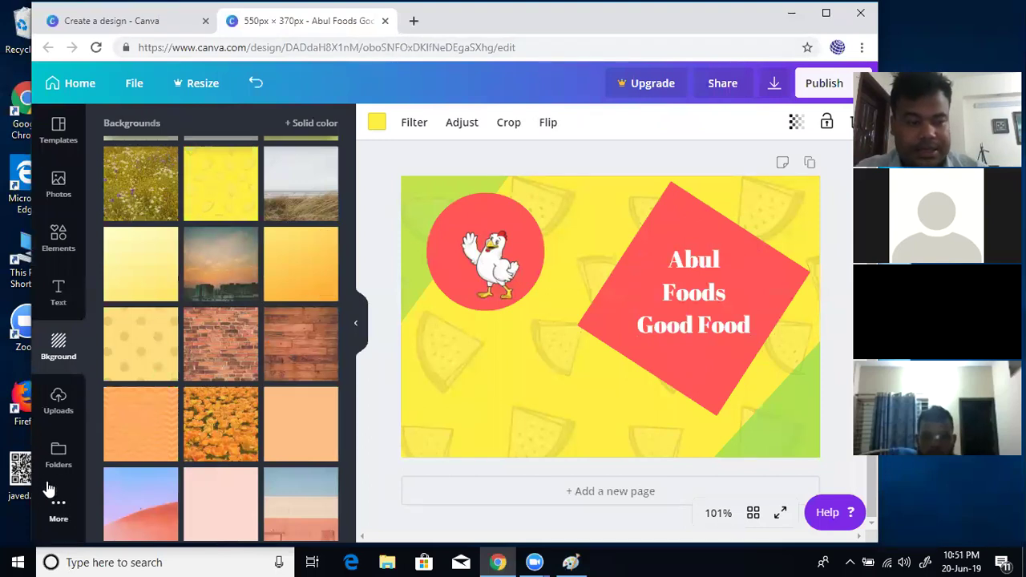
{"action": "scroll", "coordinate": [145, 188], "scroll_direction": "up", "scroll_amount": 3}
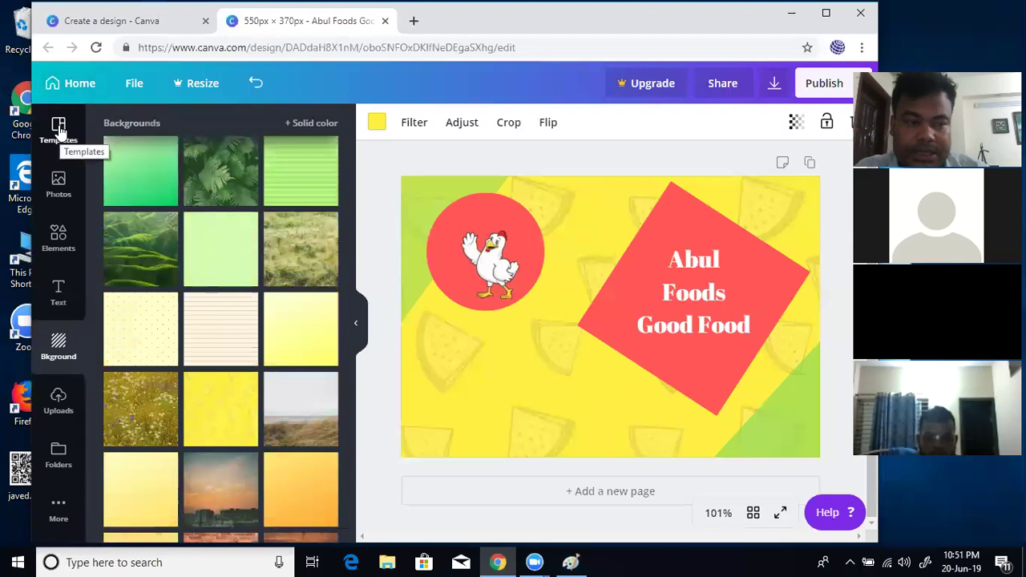
Step: Examine the ready-made template designs and the data entry photos, and revisit the element and text collections
{"action": "left_click", "coordinate": [59, 128]}
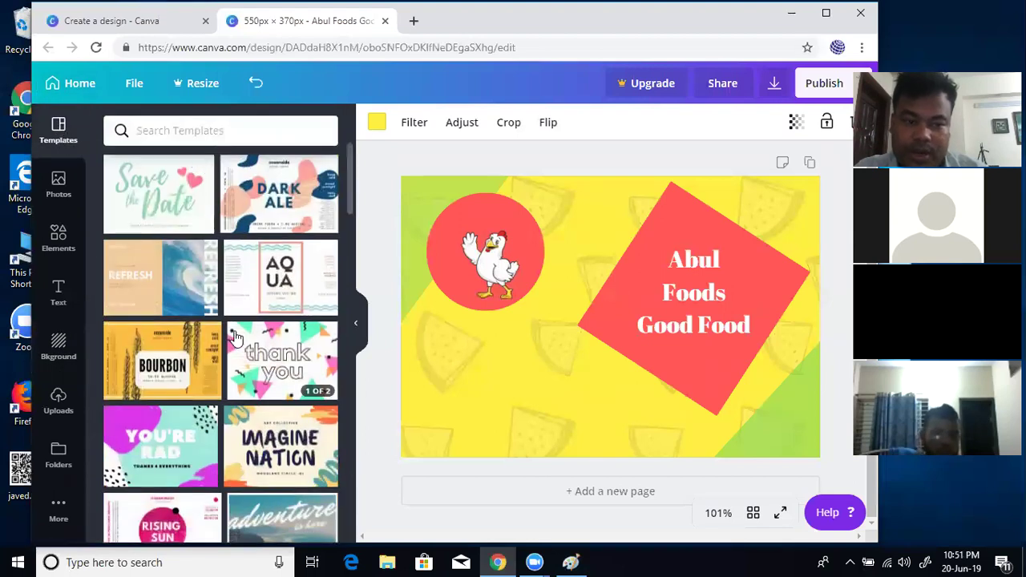
{"action": "scroll", "coordinate": [236, 339], "scroll_direction": "down", "scroll_amount": 5}
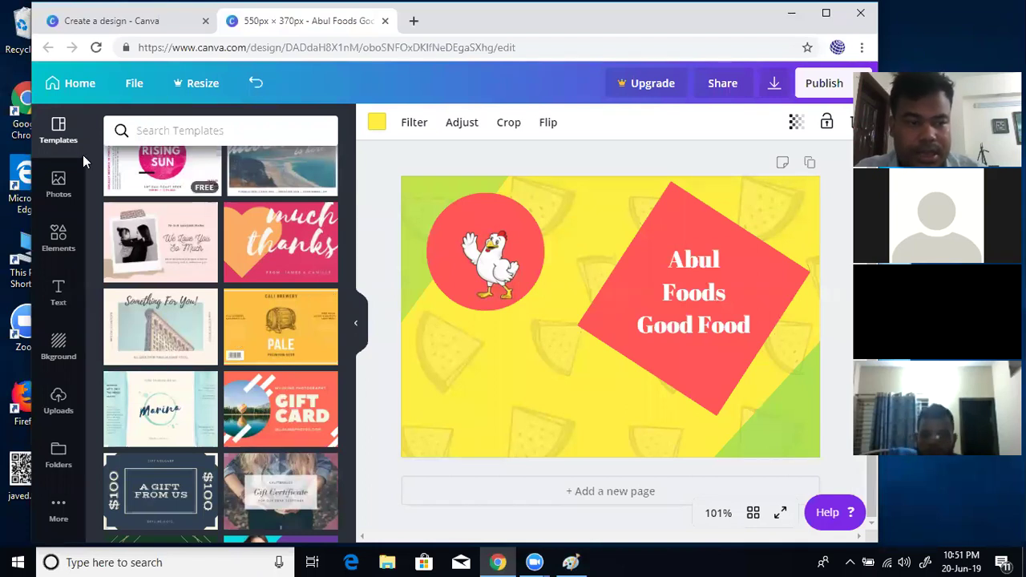
{"action": "left_click", "coordinate": [58, 188]}
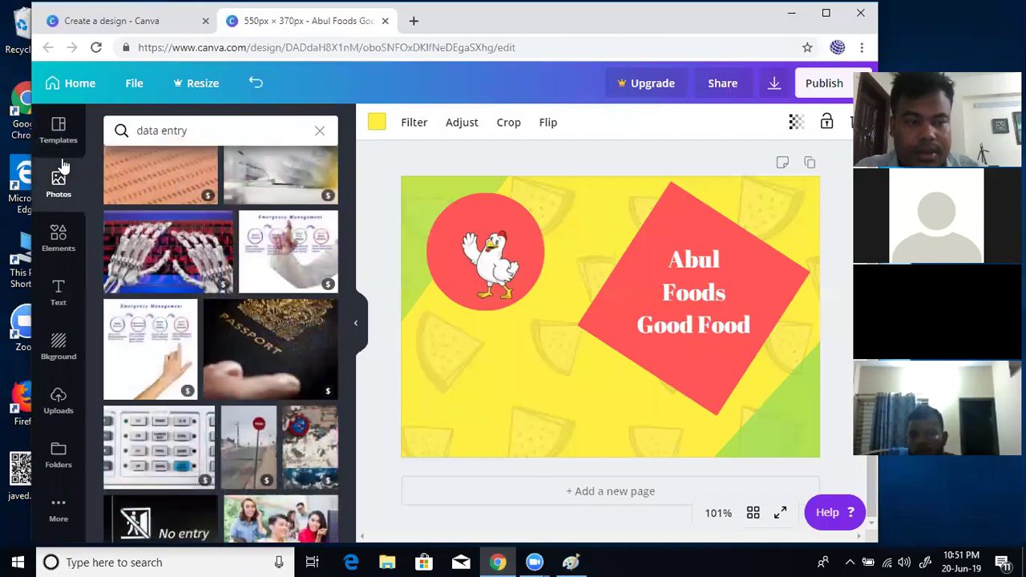
{"action": "left_click", "coordinate": [61, 133]}
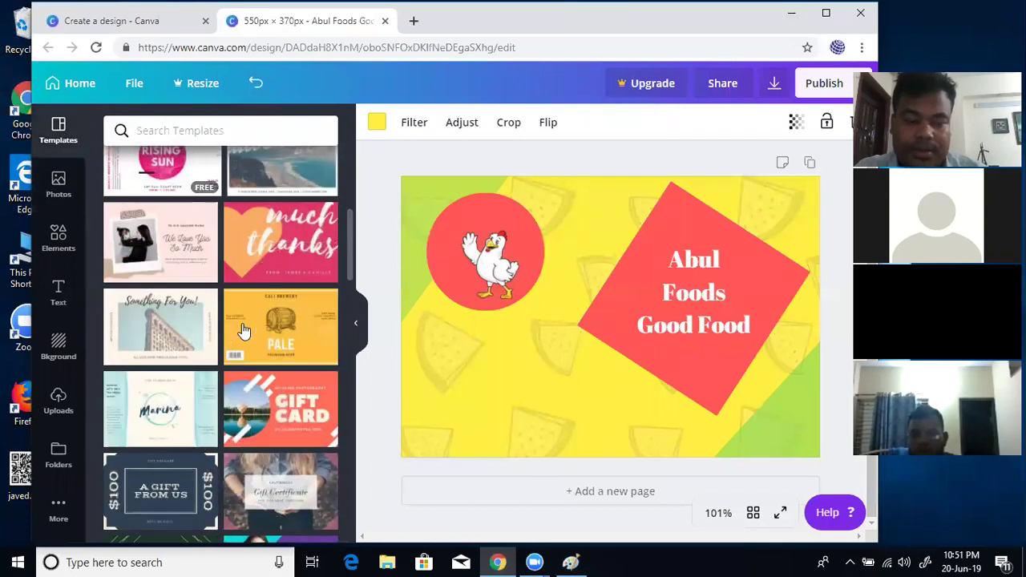
{"action": "scroll", "coordinate": [255, 343], "scroll_direction": "down", "scroll_amount": 3}
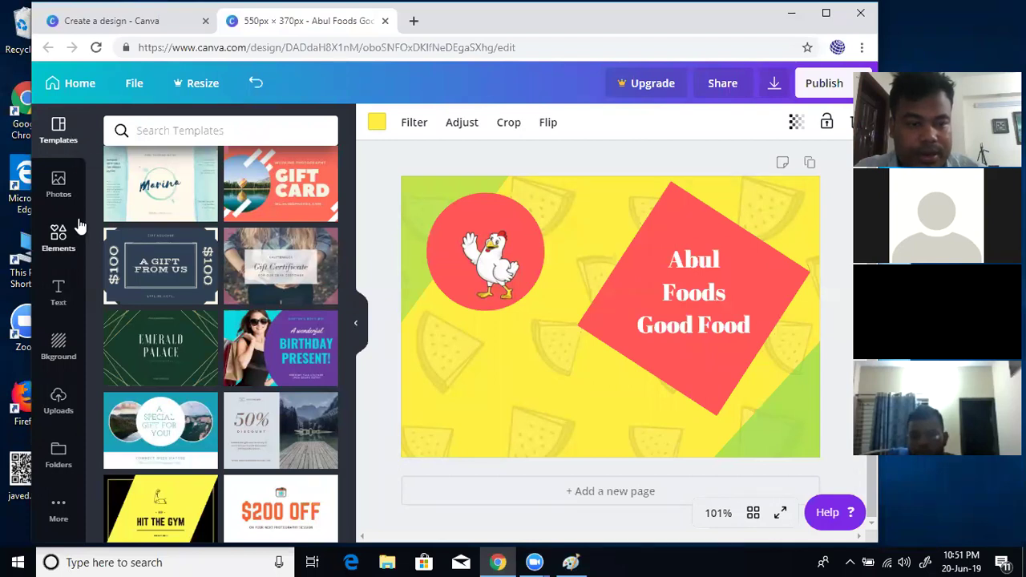
{"action": "left_click", "coordinate": [58, 186]}
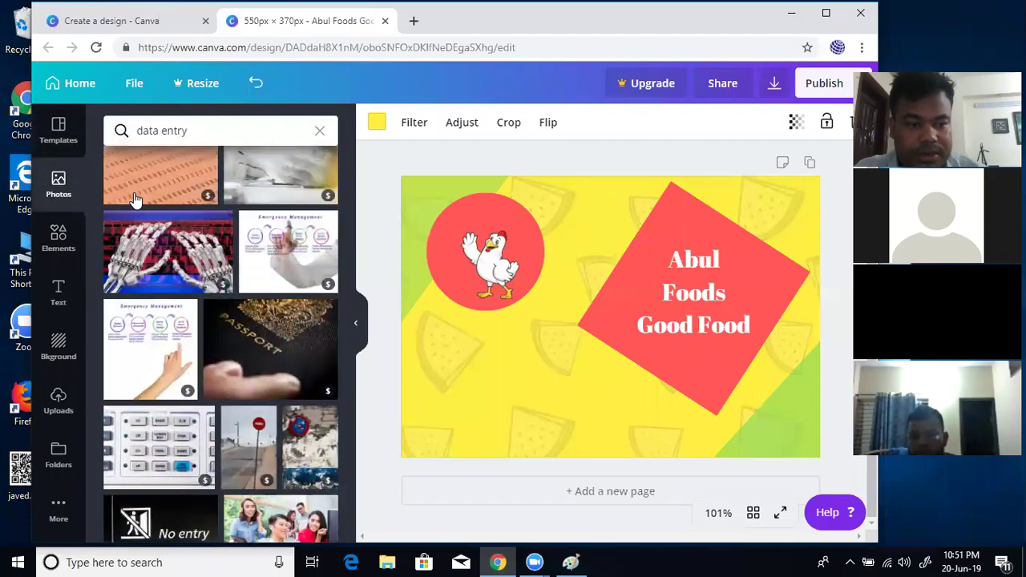
{"action": "scroll", "coordinate": [257, 297], "scroll_direction": "down", "scroll_amount": 2}
{"action": "scroll", "coordinate": [257, 292], "scroll_direction": "down", "scroll_amount": 4}
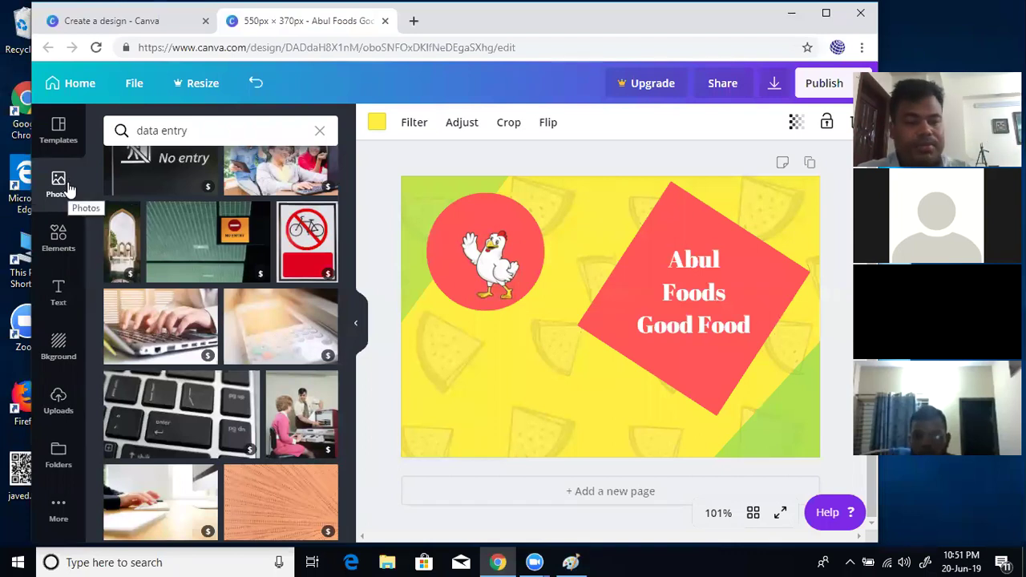
{"action": "left_click", "coordinate": [58, 239]}
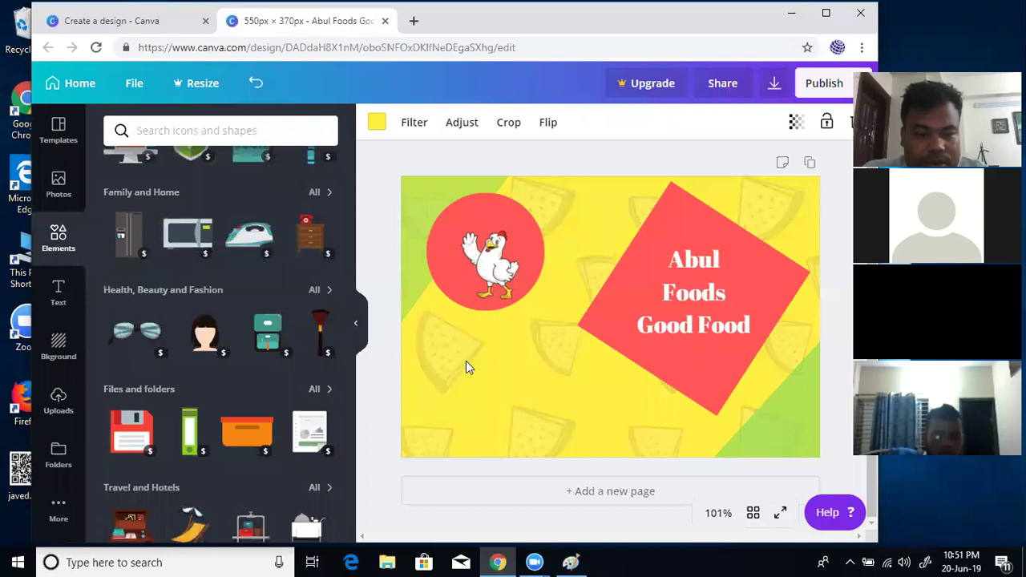
{"action": "left_click", "coordinate": [58, 293]}
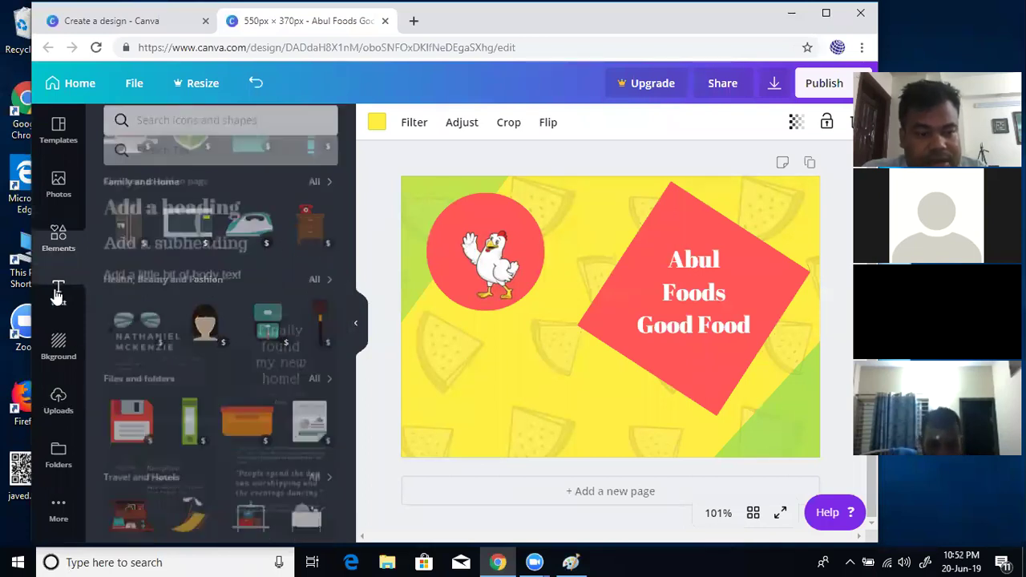
Step: Change the Abul Foods title's font to Adigiana Toybox and enlarge it to size 27.1, recentred on the tilted red box
{"action": "left_click", "coordinate": [688, 284]}
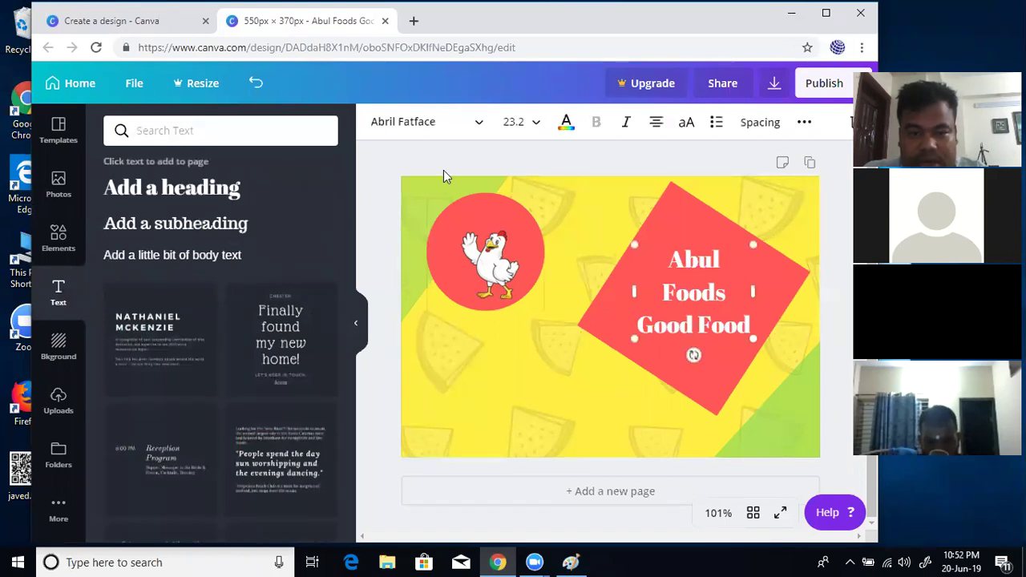
{"action": "left_click", "coordinate": [467, 125]}
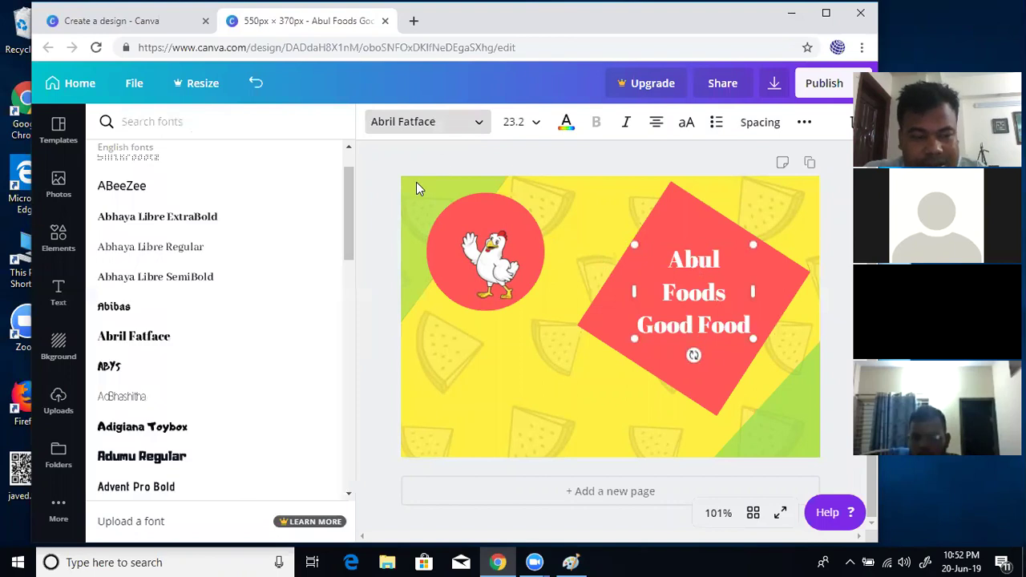
{"action": "left_click", "coordinate": [149, 462]}
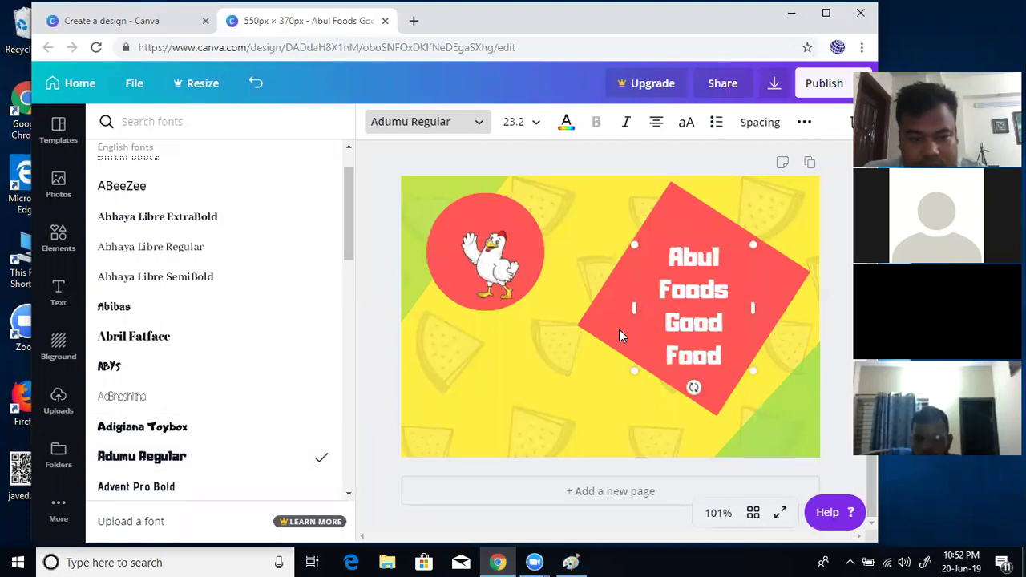
{"action": "left_click", "coordinate": [158, 427]}
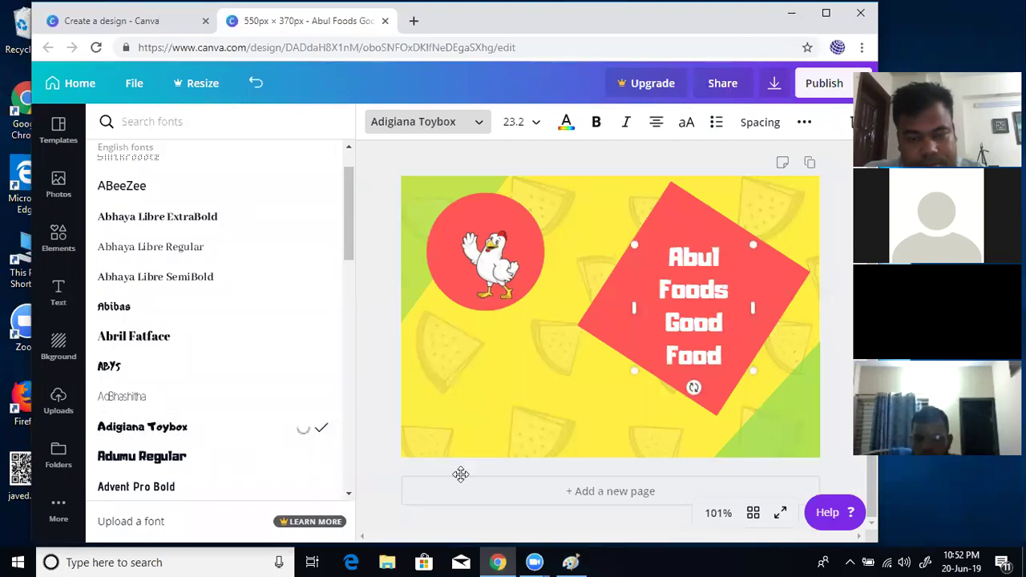
{"action": "mouse_move", "coordinate": [763, 313]}
{"action": "left_mouse_down"}
{"action": "mouse_move", "coordinate": [779, 332]}
{"action": "mouse_move", "coordinate": [771, 330]}
{"action": "left_mouse_up"}
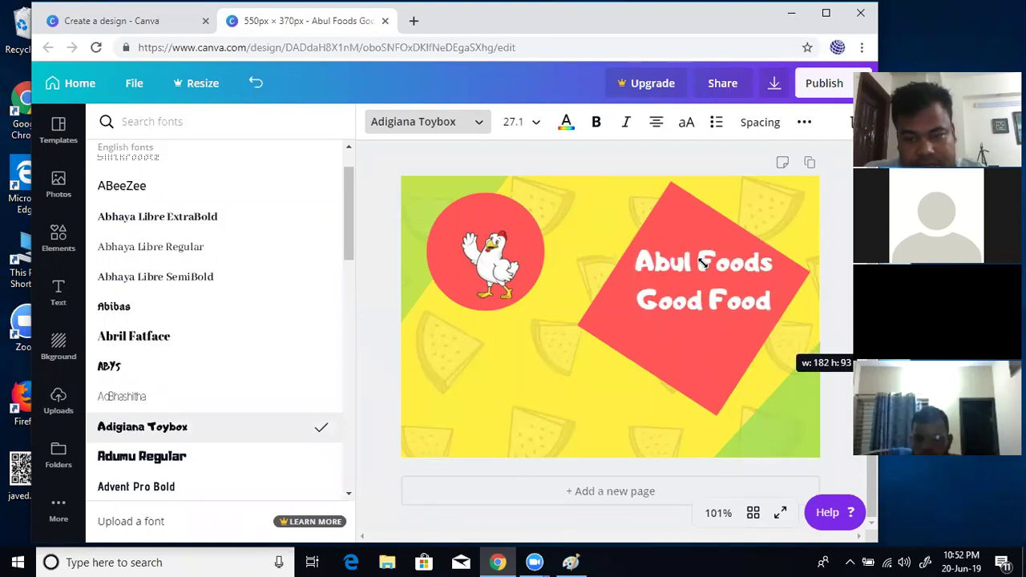
{"action": "left_click_drag", "start_coordinate": [701, 260], "coordinate": [691, 279]}
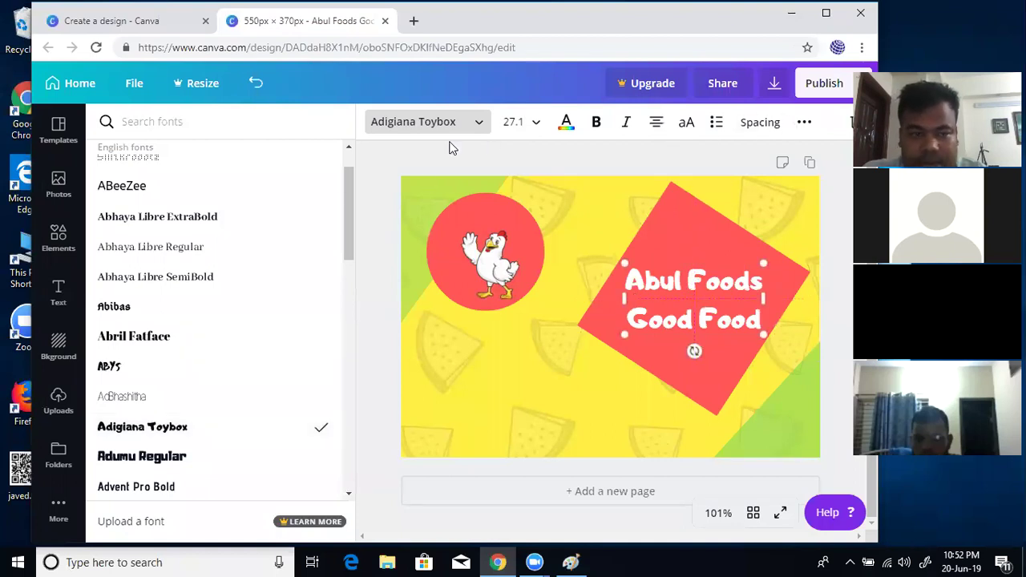
Step: Examine the template, photo, element, text, background, upload and app collections, and the editing options for the red box and background
{"action": "left_click", "coordinate": [62, 138]}
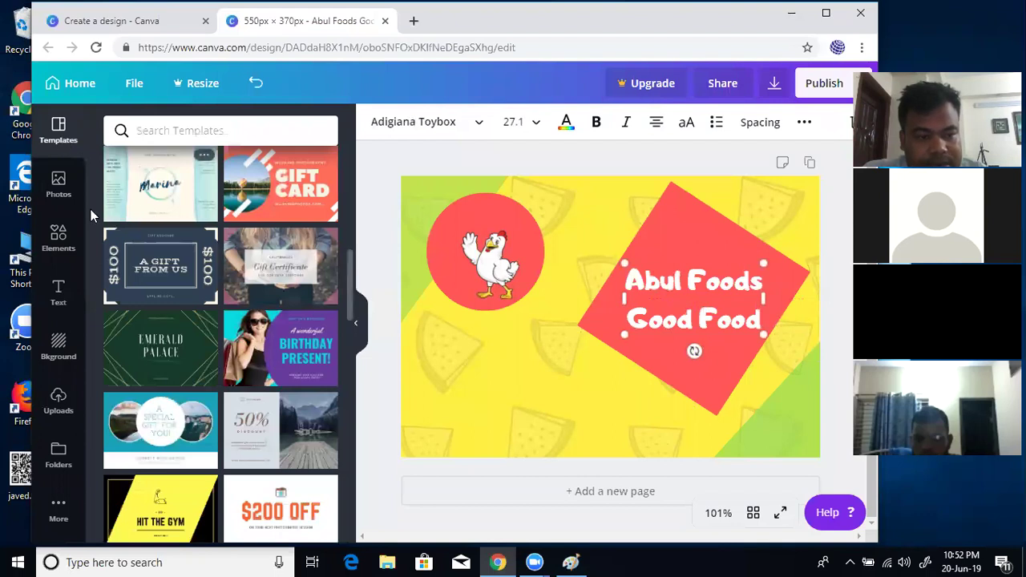
{"action": "left_click", "coordinate": [58, 184]}
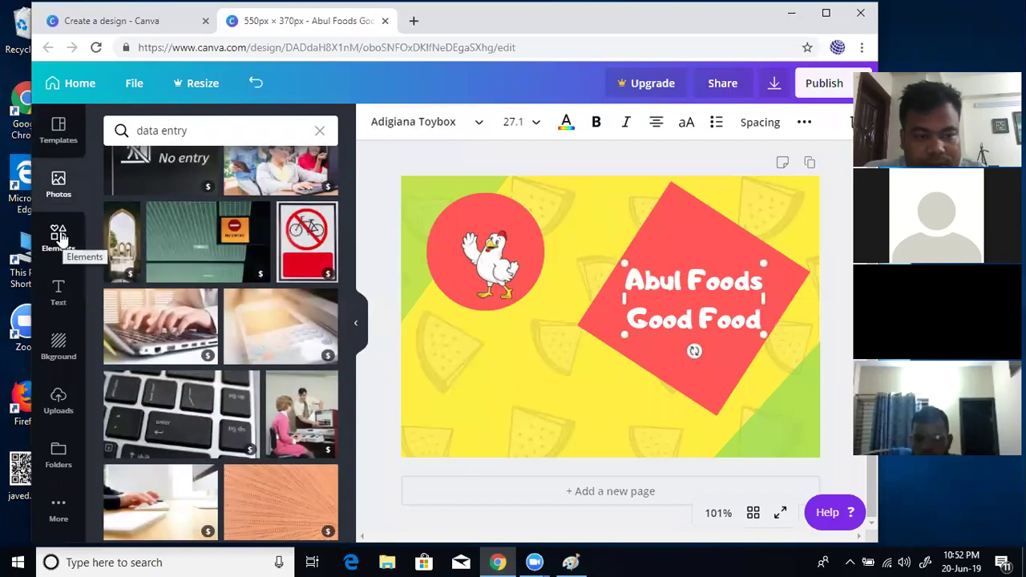
{"action": "left_click", "coordinate": [59, 239]}
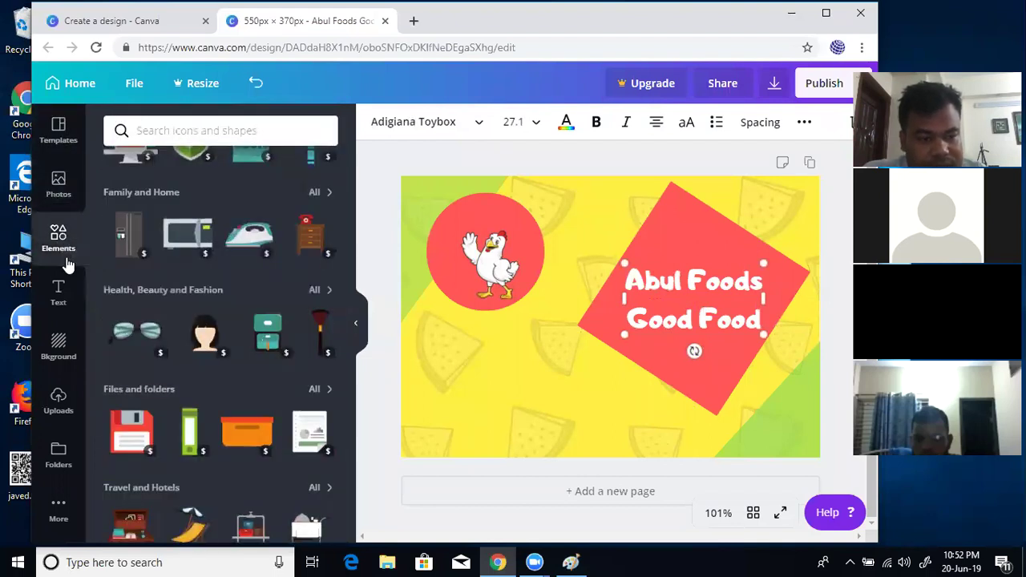
{"action": "left_click", "coordinate": [56, 295]}
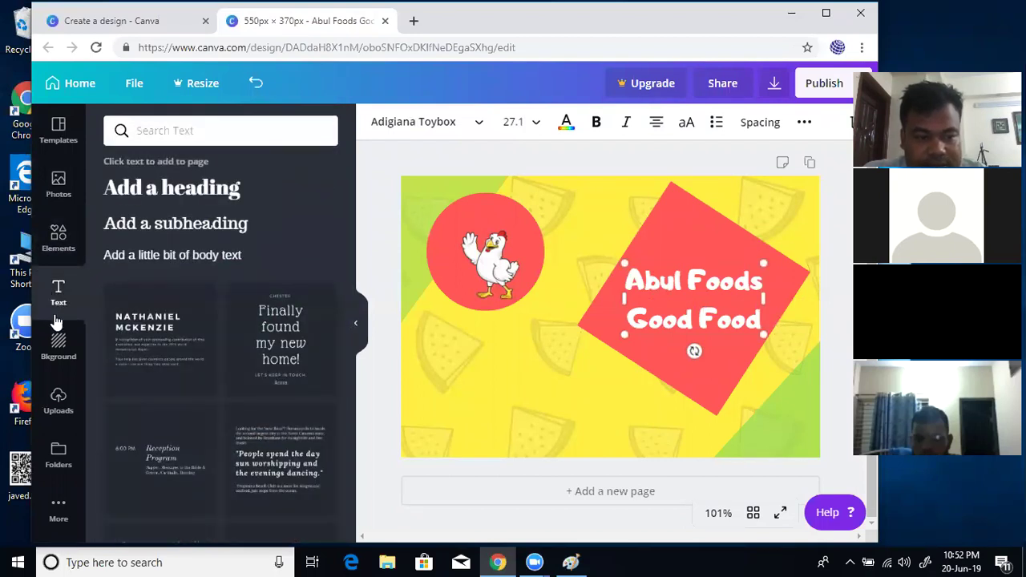
{"action": "left_click", "coordinate": [58, 343]}
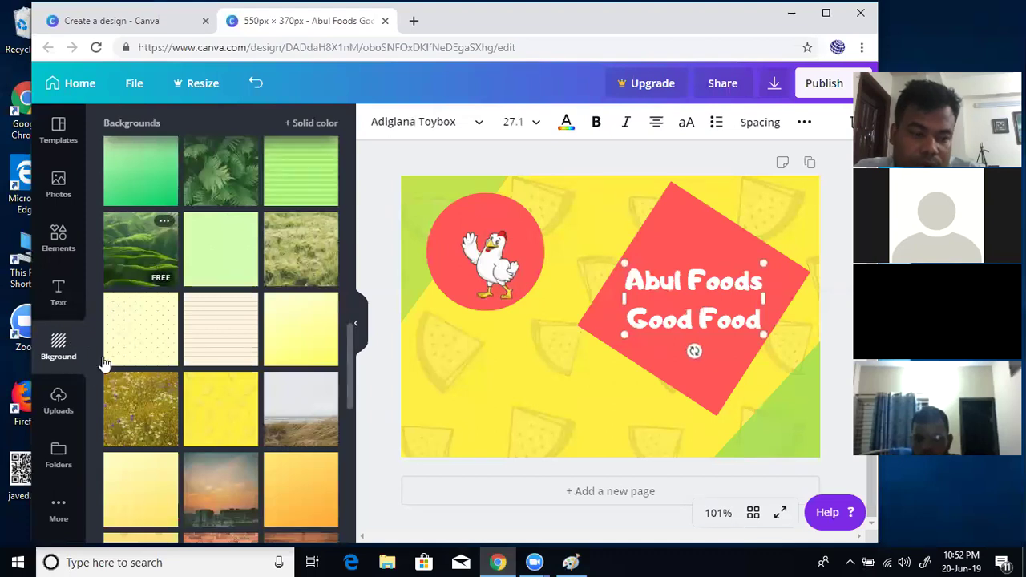
{"action": "left_click", "coordinate": [59, 401]}
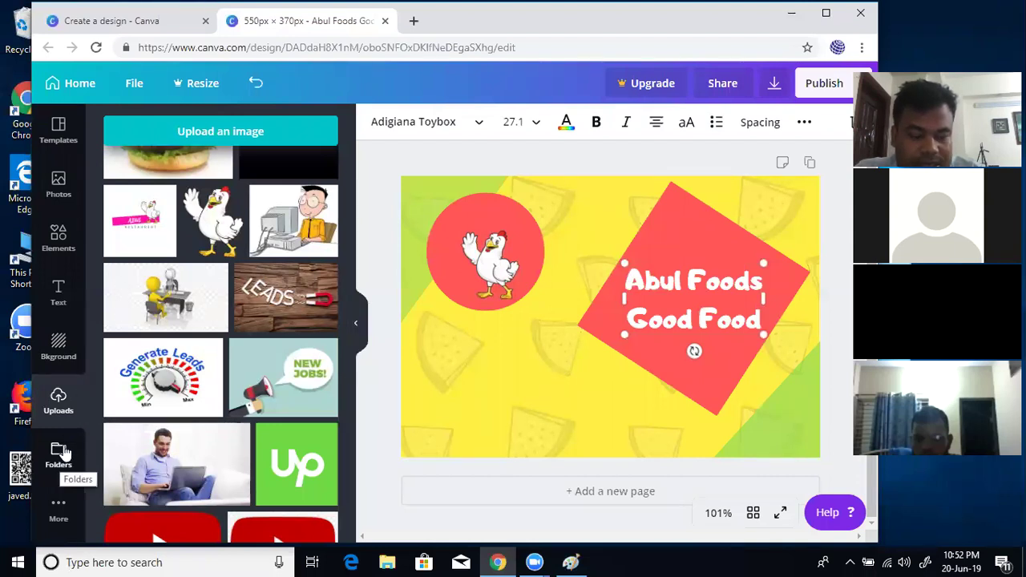
{"action": "left_click", "coordinate": [60, 512]}
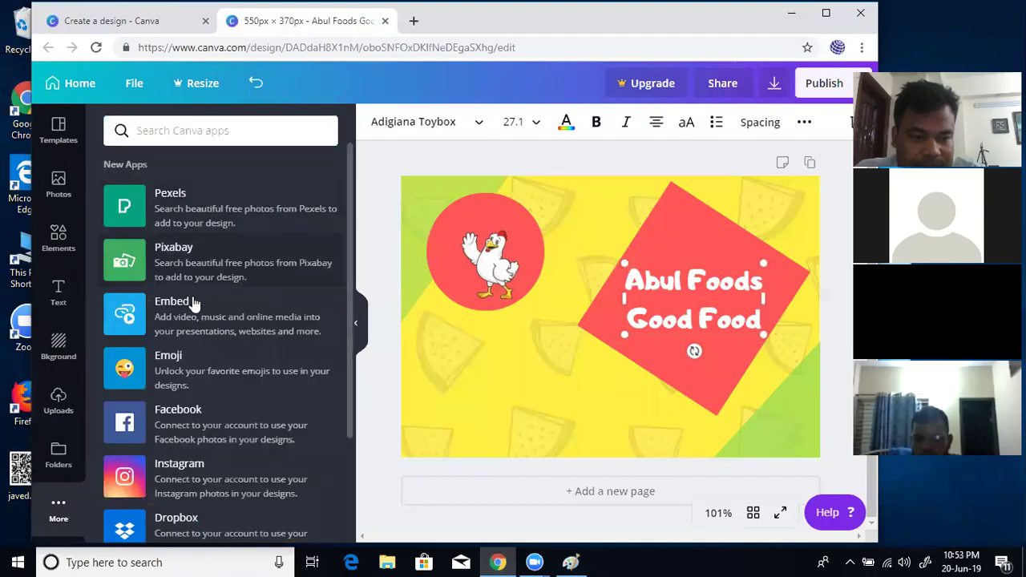
{"action": "left_click", "coordinate": [56, 230]}
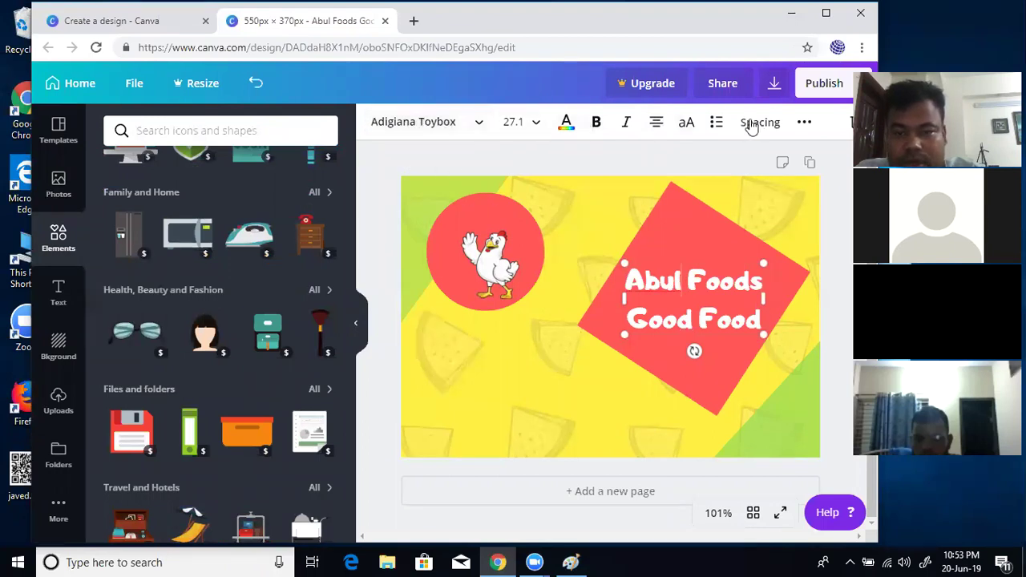
{"action": "left_click", "coordinate": [671, 221]}
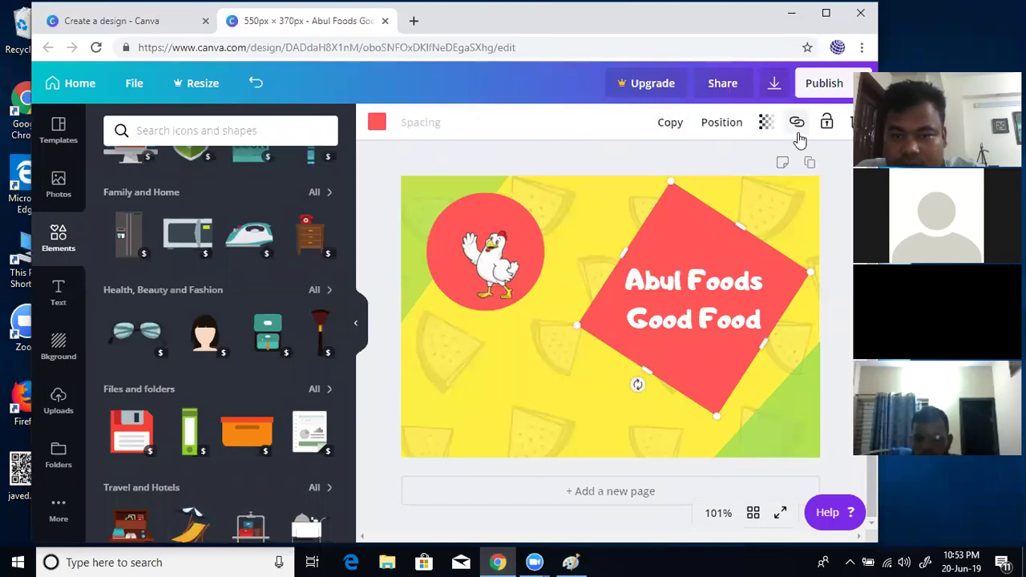
{"action": "left_click", "coordinate": [582, 210]}
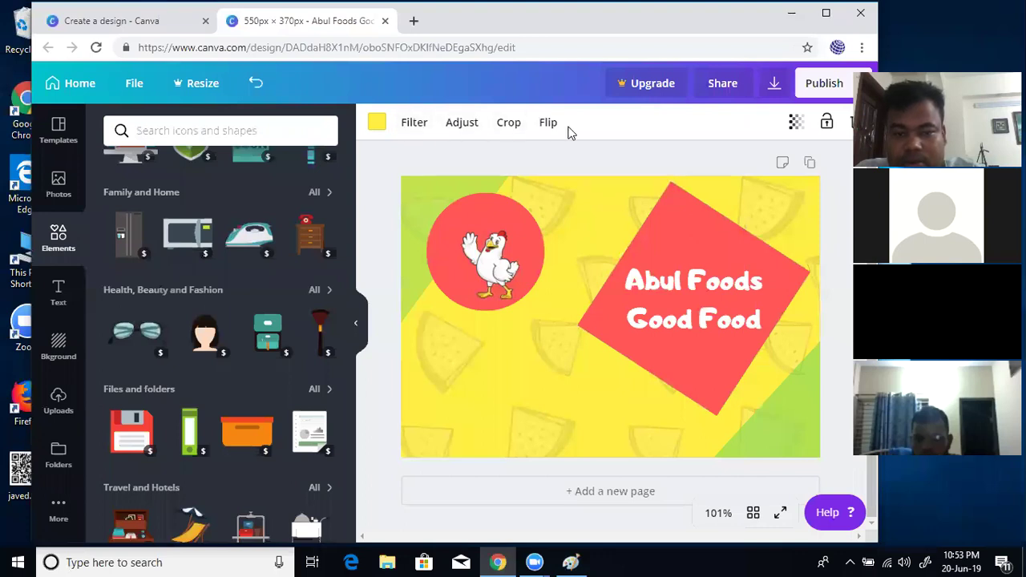
Step: Try the Epic, Festive and Selfie filters on the chicken image and apply Whimsical
{"action": "left_click", "coordinate": [497, 257]}
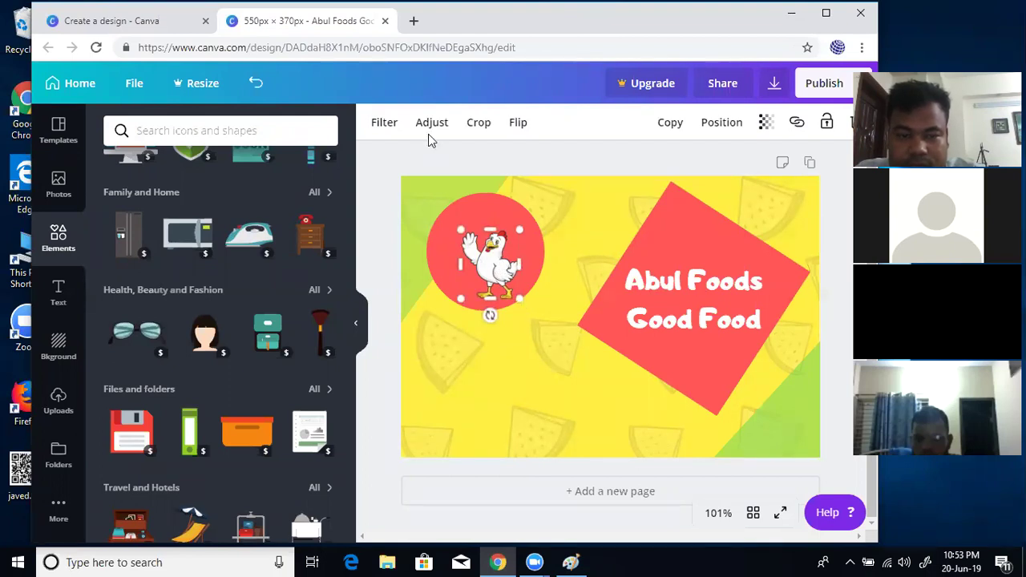
{"action": "left_click", "coordinate": [385, 123]}
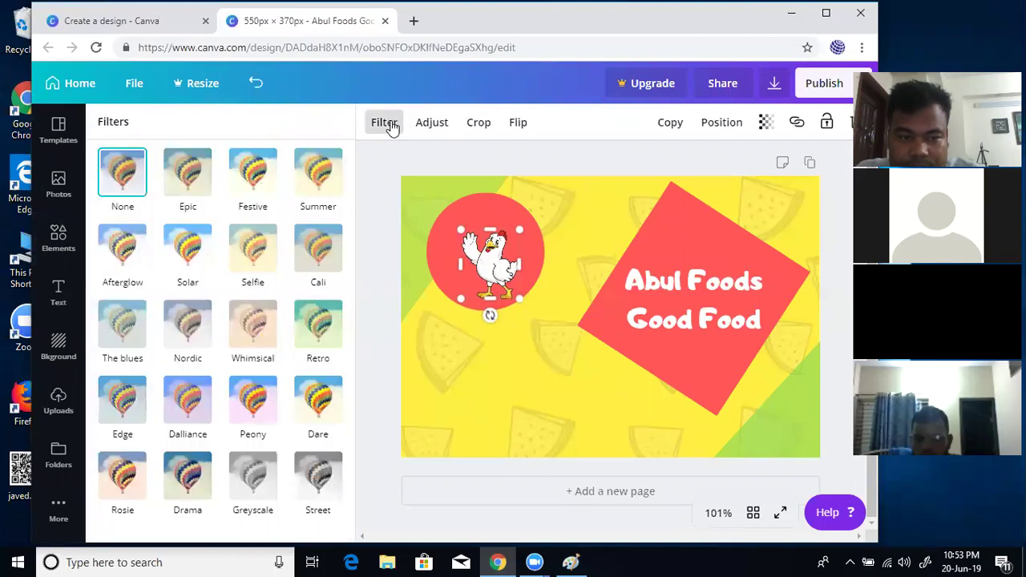
{"action": "left_click", "coordinate": [184, 171]}
{"action": "left_click", "coordinate": [255, 185]}
{"action": "left_click", "coordinate": [254, 305]}
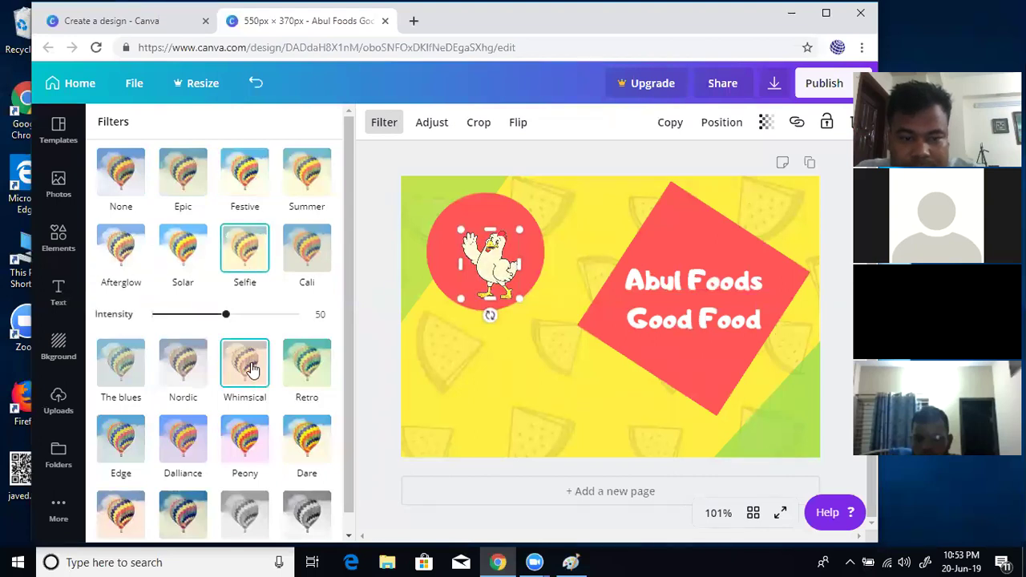
{"action": "left_click", "coordinate": [247, 361]}
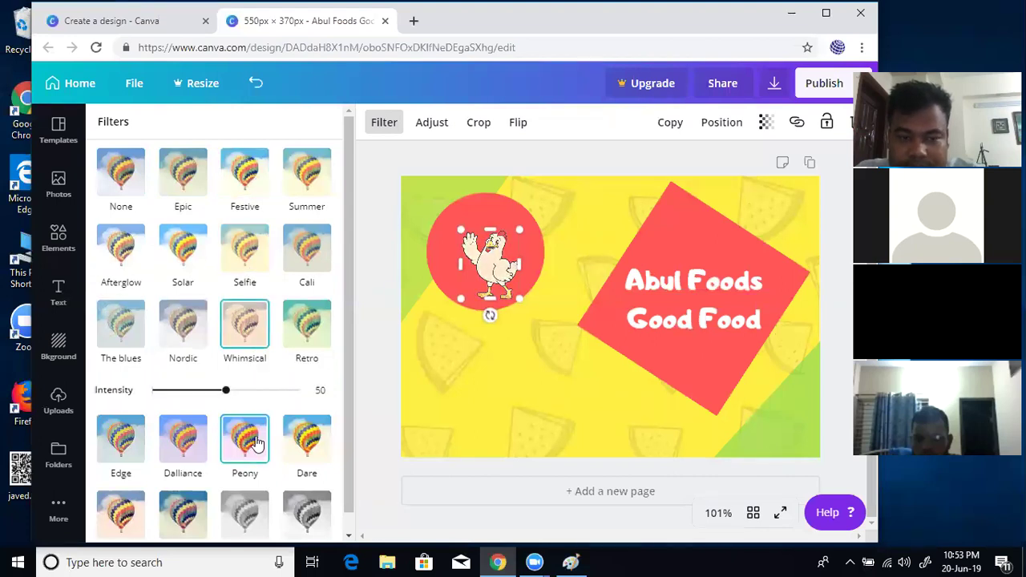
Step: Adjust the chicken image to contrast 12, saturation 100, blur -46 and X-Process 73
{"action": "left_click", "coordinate": [431, 122]}
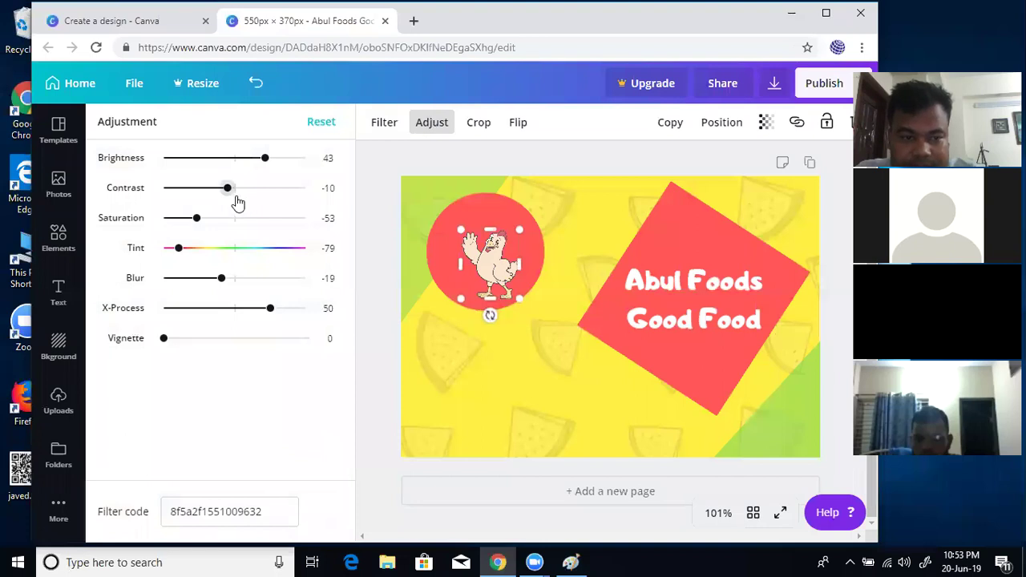
{"action": "left_click_drag", "start_coordinate": [198, 226], "coordinate": [311, 229]}
{"action": "left_click_drag", "start_coordinate": [227, 187], "coordinate": [238, 227]}
{"action": "left_click_drag", "start_coordinate": [269, 311], "coordinate": [294, 315]}
{"action": "left_click_drag", "start_coordinate": [221, 279], "coordinate": [199, 285]}
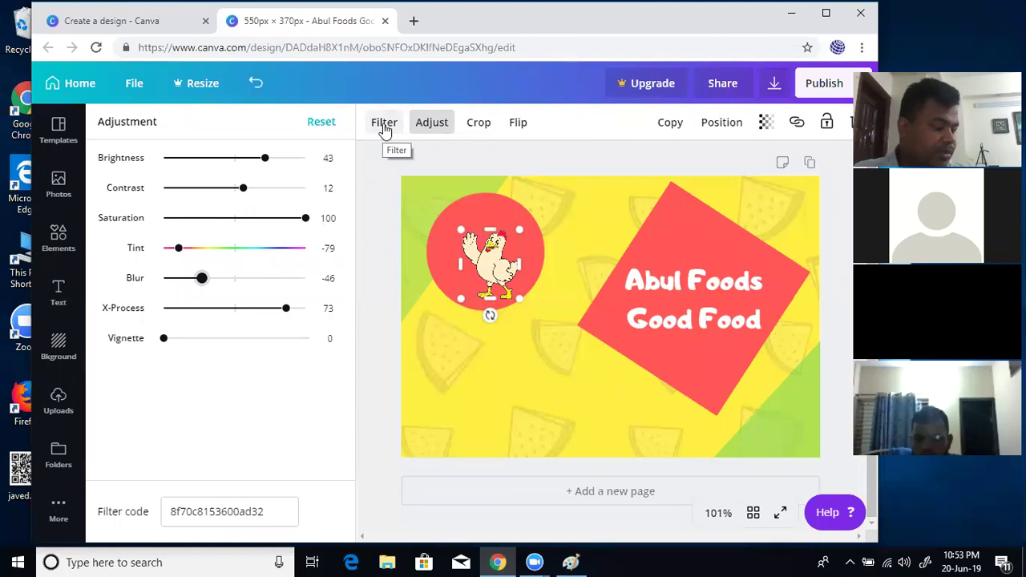
{"action": "left_click_drag", "start_coordinate": [480, 249], "coordinate": [482, 241]}
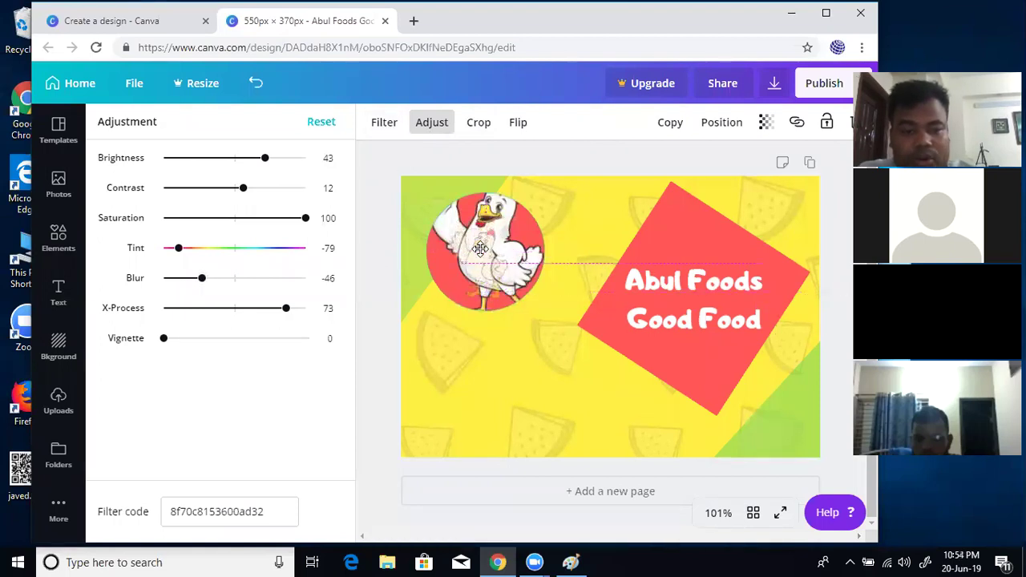
{"action": "key", "text": "ctrl+z"}
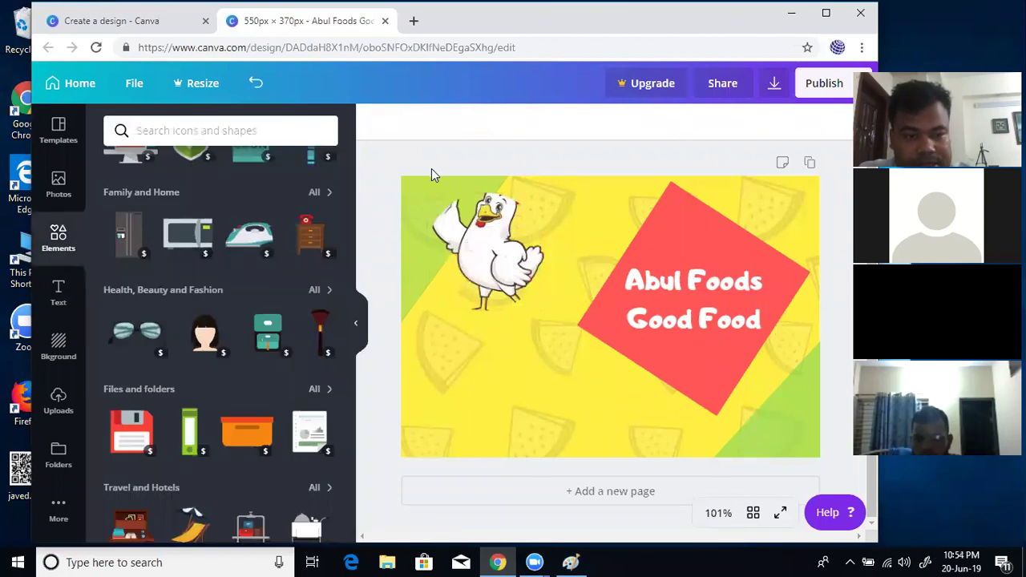
{"action": "key", "text": "ctrl+z"}
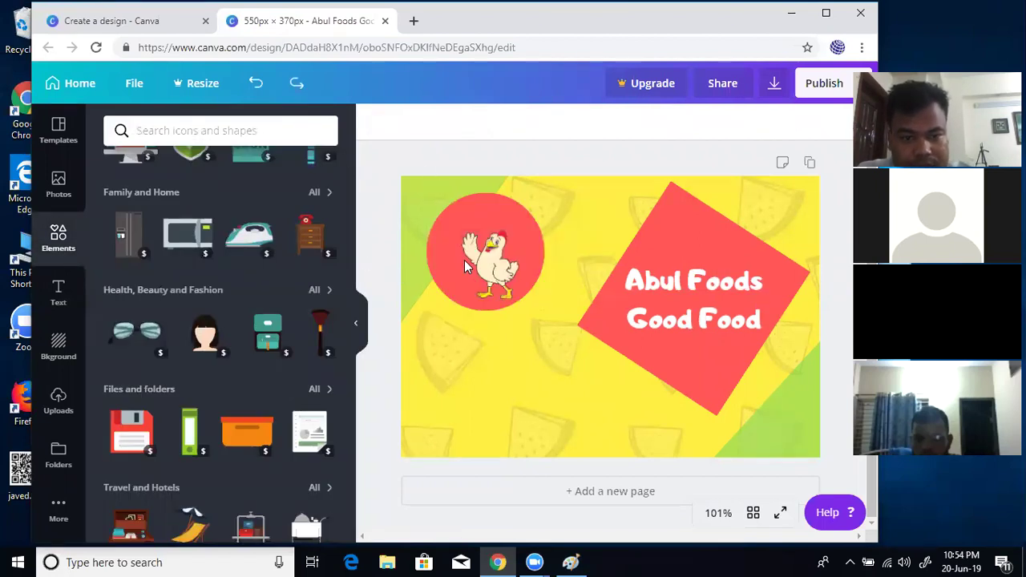
Step: Collapse the library beside the design and maximize the browser window
{"action": "left_click", "coordinate": [502, 383]}
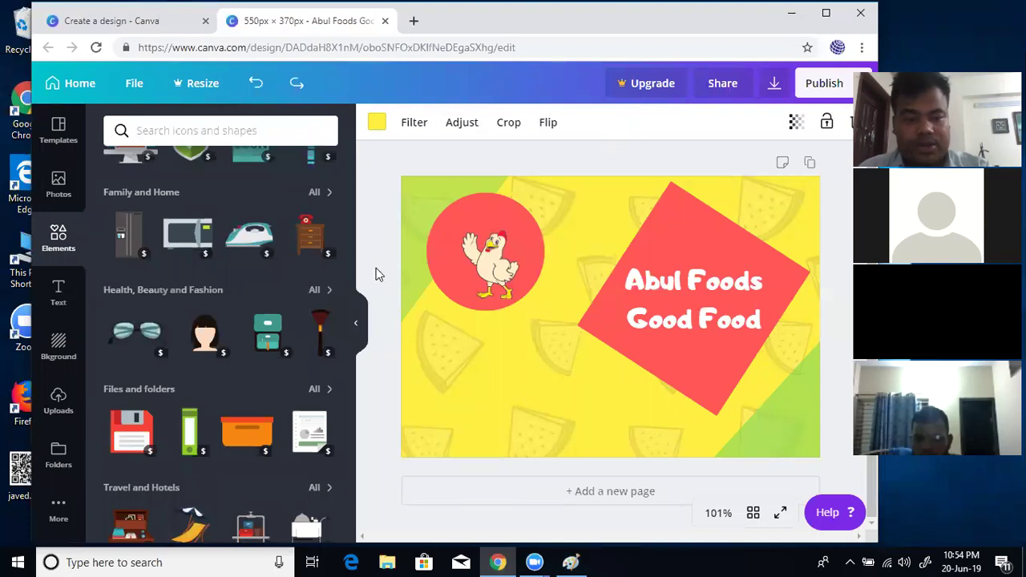
{"action": "left_click", "coordinate": [360, 324]}
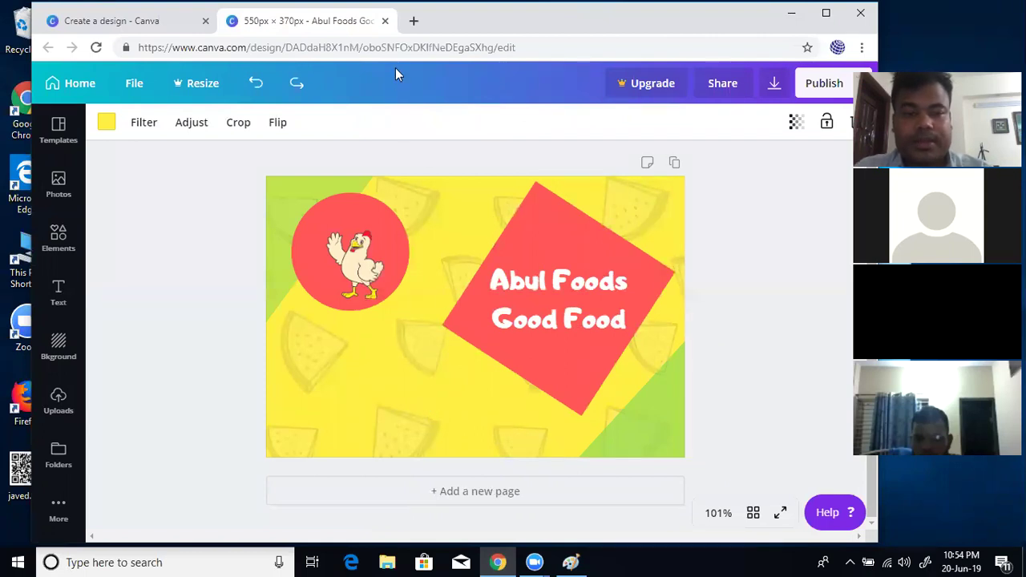
{"action": "left_click", "coordinate": [393, 47]}
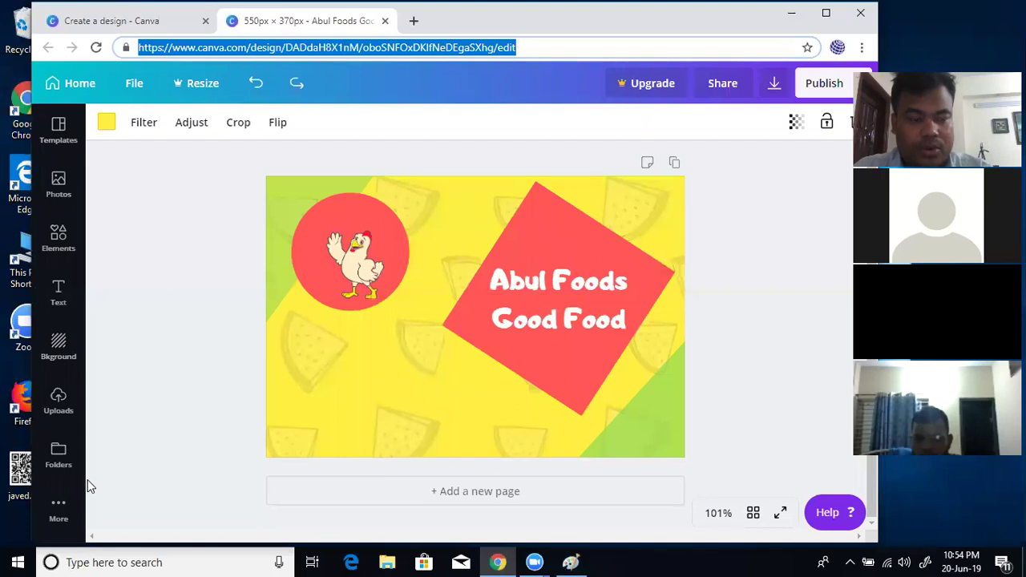
{"action": "left_click", "coordinate": [824, 13]}
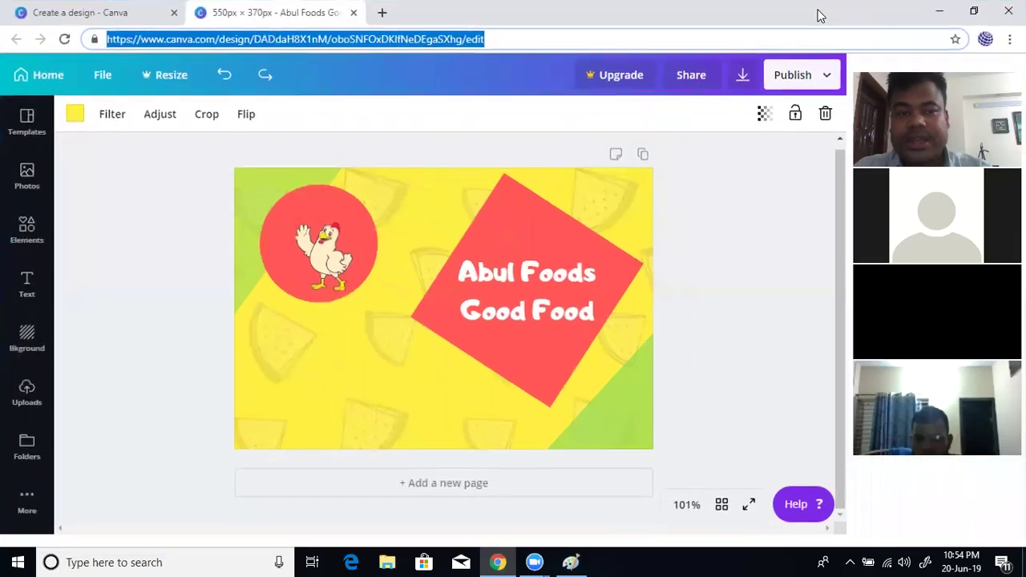
{"action": "left_click", "coordinate": [510, 44]}
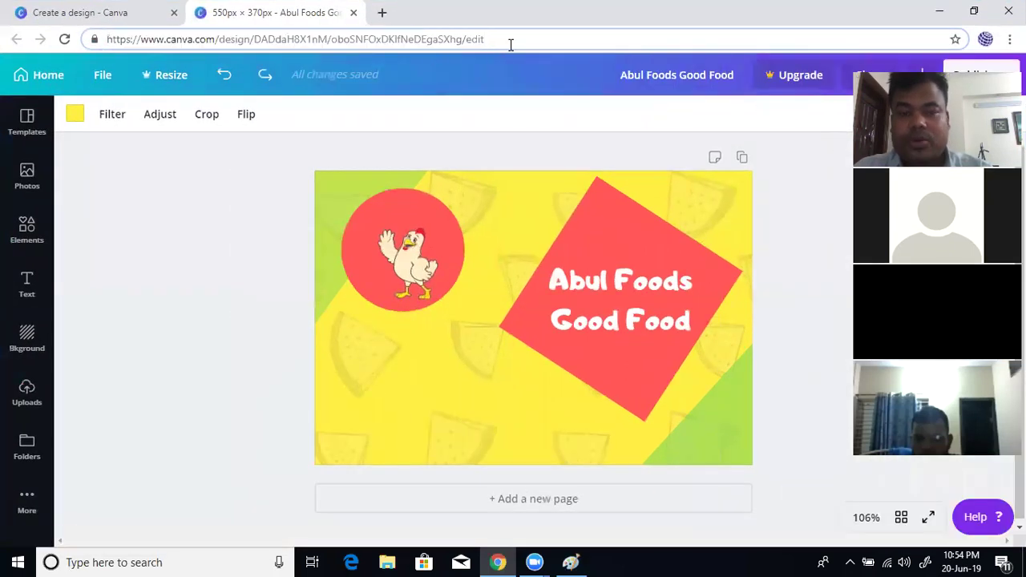
Step: Return to the Canva home page, search the design types for "invoice" and start a new 21 × 29.7 cm Invoice design
{"action": "left_click", "coordinate": [382, 13]}
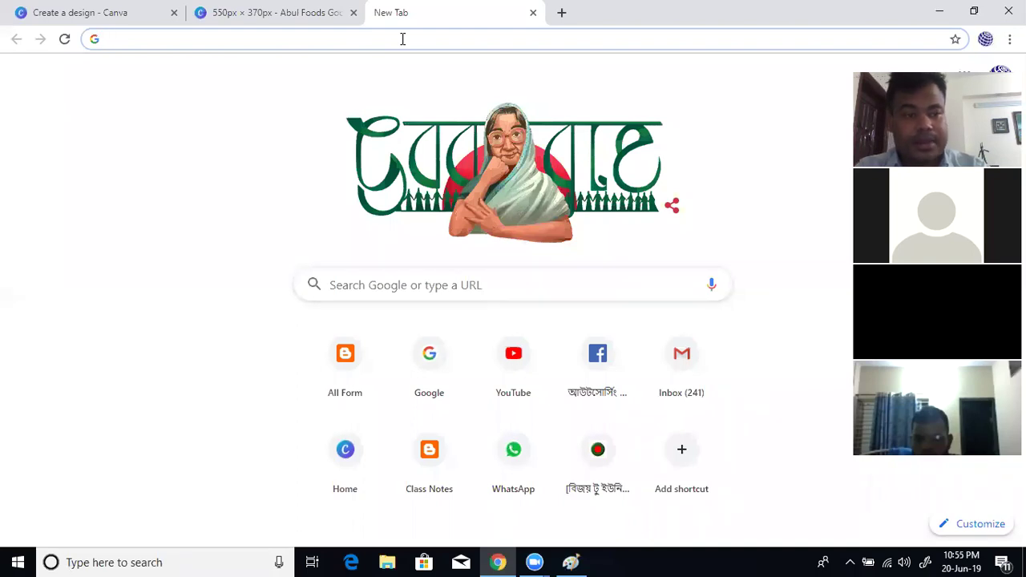
{"action": "left_click", "coordinate": [94, 14]}
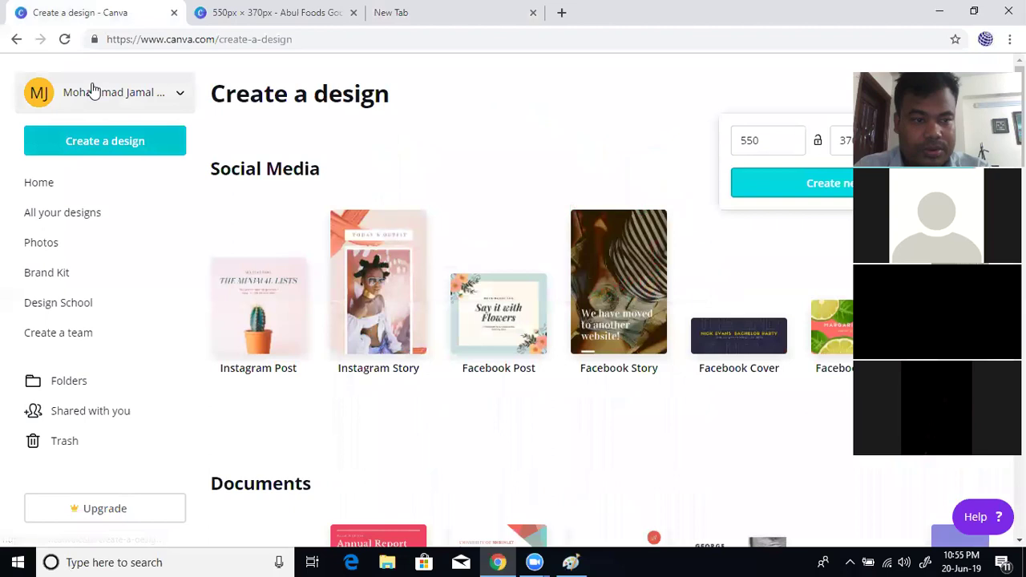
{"action": "left_click", "coordinate": [44, 186]}
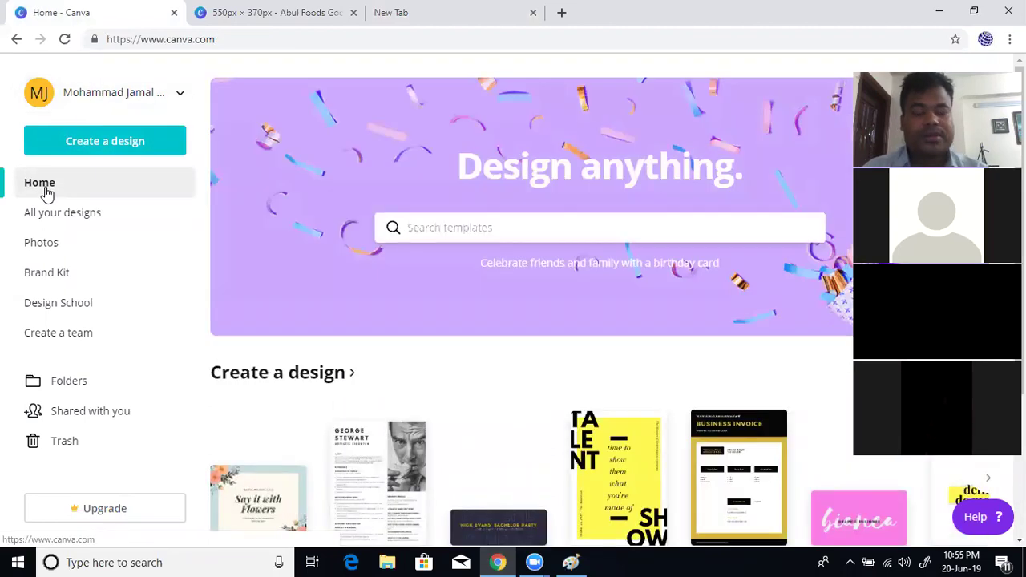
{"action": "left_click", "coordinate": [473, 227]}
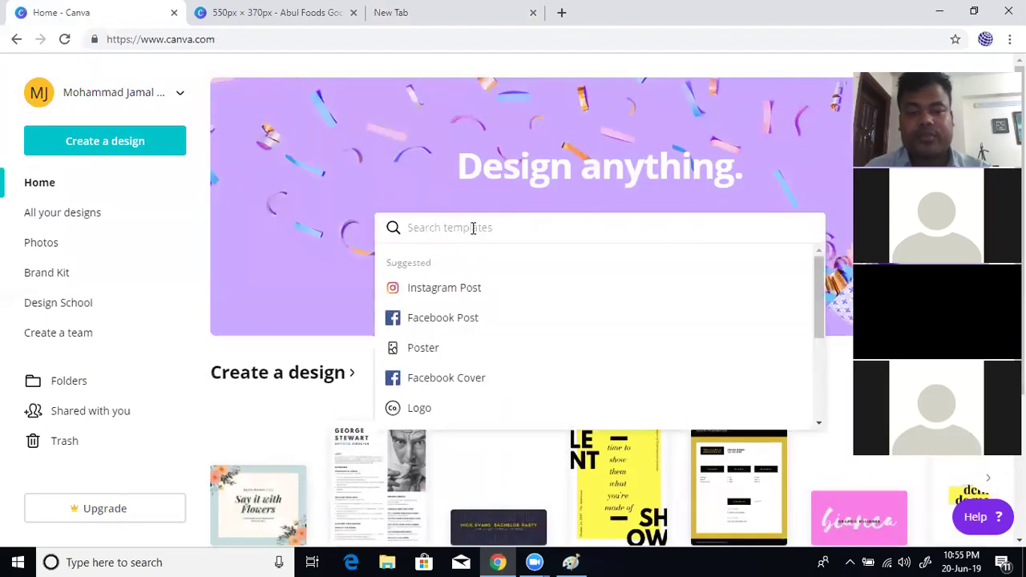
{"action": "type", "text": "invoice"}
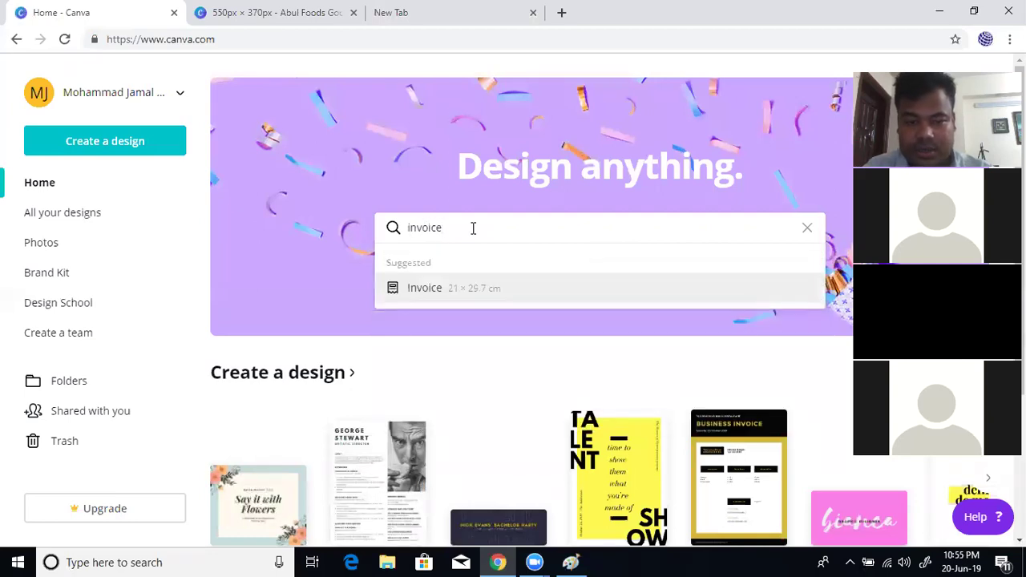
{"action": "left_click", "coordinate": [441, 291]}
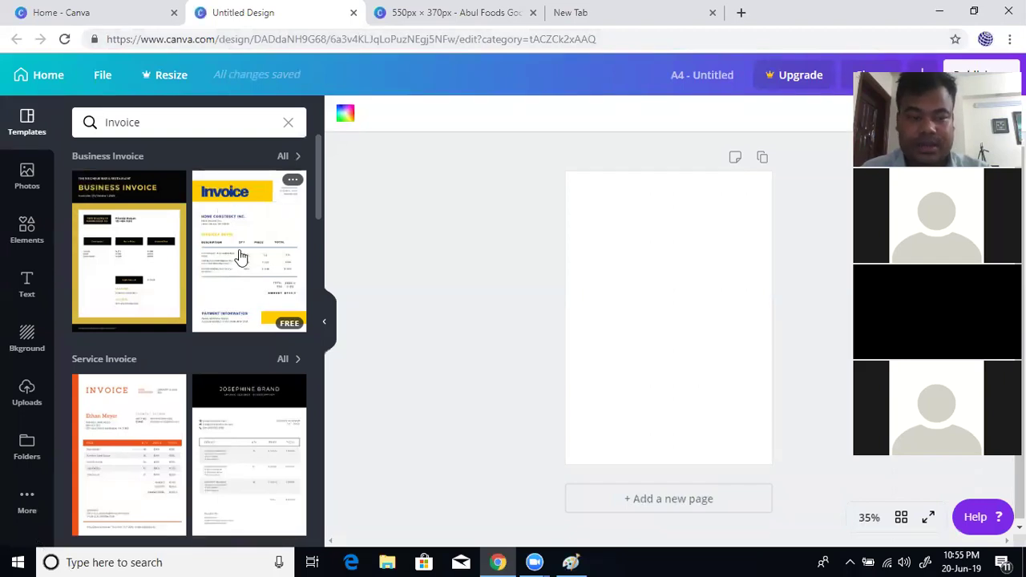
Step: Browse the invoice templates and apply the yellow and blue Home Construct Inc. invoice to the blank page
{"action": "scroll", "coordinate": [240, 257], "scroll_direction": "down", "scroll_amount": 3}
{"action": "scroll", "coordinate": [228, 192], "scroll_direction": "up", "scroll_amount": 2}
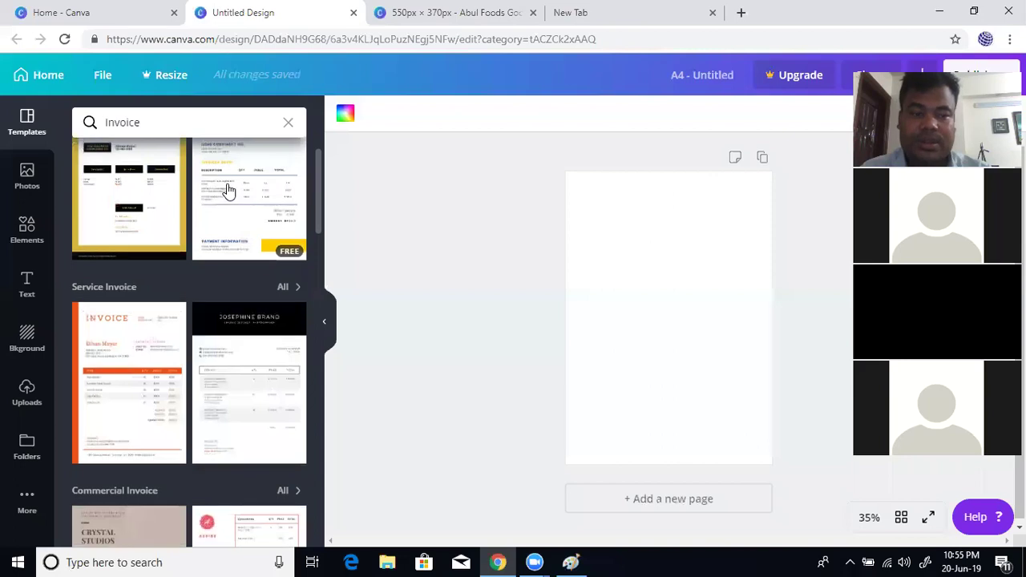
{"action": "scroll", "coordinate": [232, 208], "scroll_direction": "up", "scroll_amount": 1}
{"action": "scroll", "coordinate": [266, 299], "scroll_direction": "down", "scroll_amount": 5}
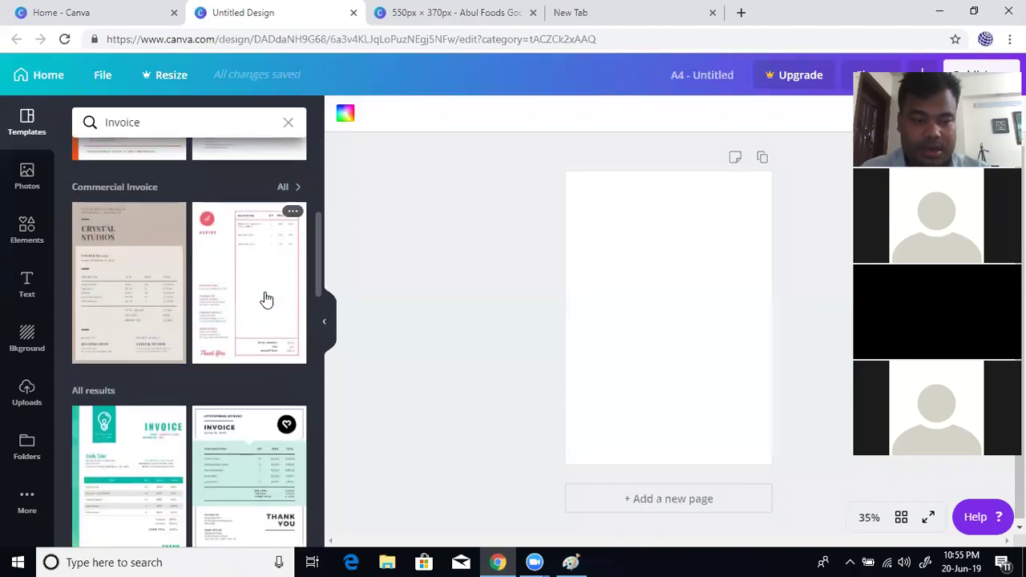
{"action": "scroll", "coordinate": [267, 299], "scroll_direction": "down", "scroll_amount": 7}
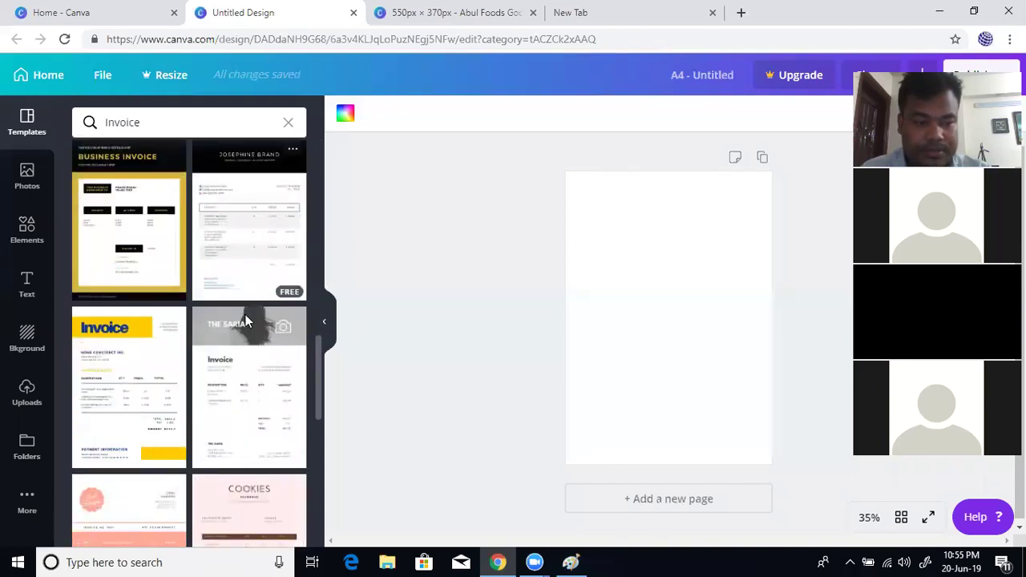
{"action": "left_click", "coordinate": [129, 366]}
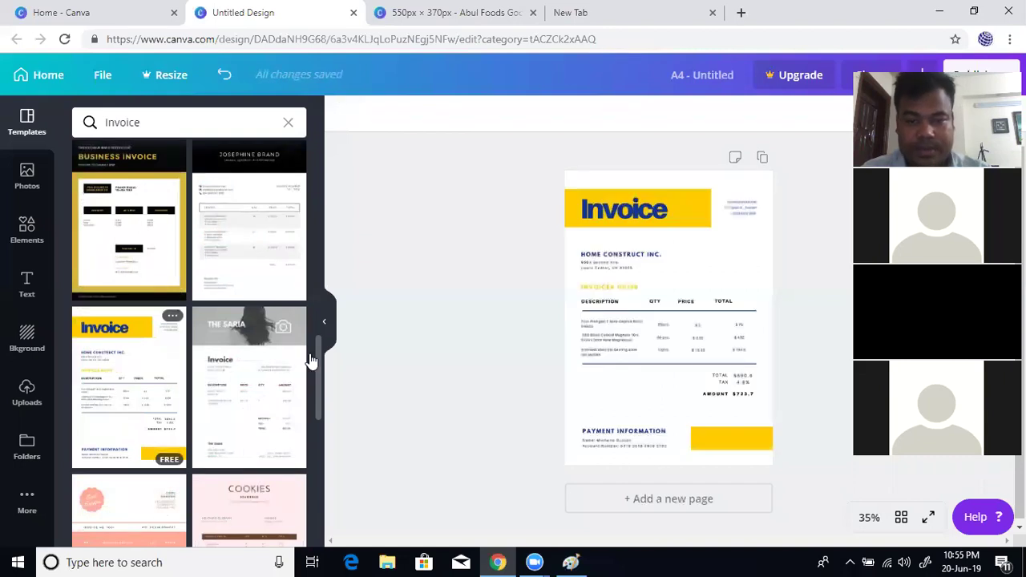
Step: Zoom the invoice to 75% and examine its editable heading, company name, address and contact details
{"action": "left_click", "coordinate": [868, 519]}
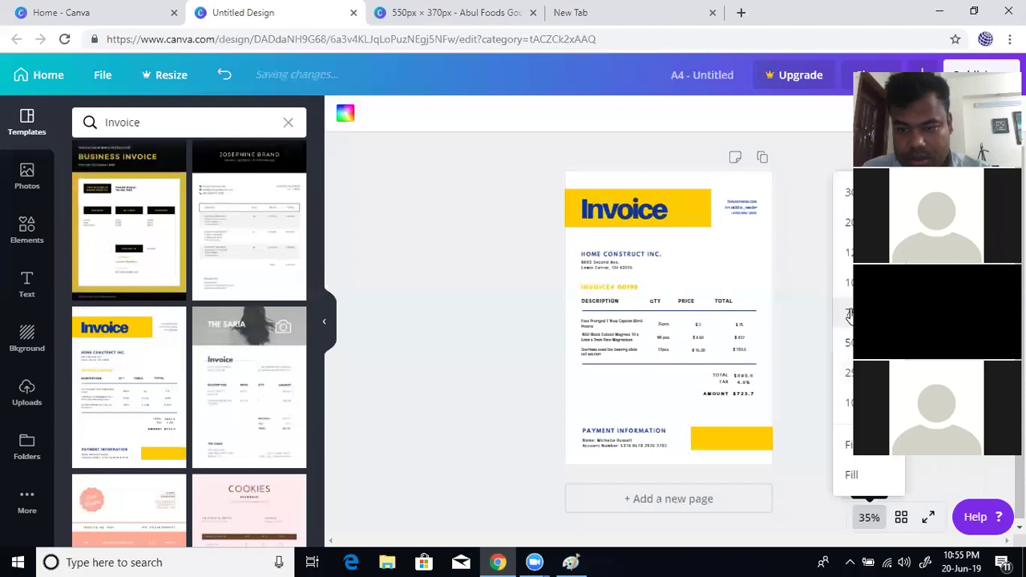
{"action": "left_click", "coordinate": [844, 312]}
{"action": "scroll", "coordinate": [634, 300], "scroll_direction": "up", "scroll_amount": 3}
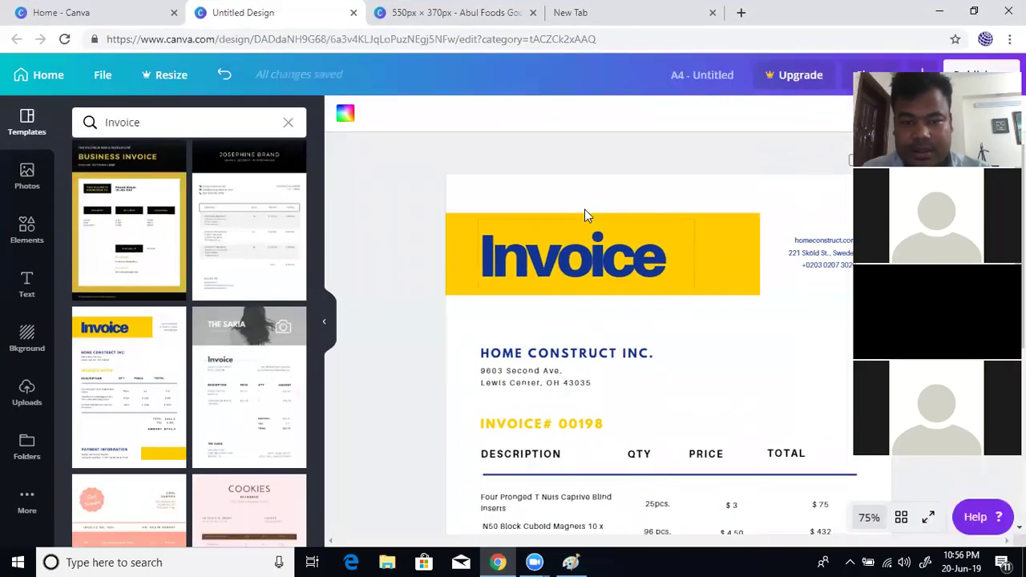
{"action": "double_click", "coordinate": [842, 14]}
{"action": "double_click", "coordinate": [679, 6]}
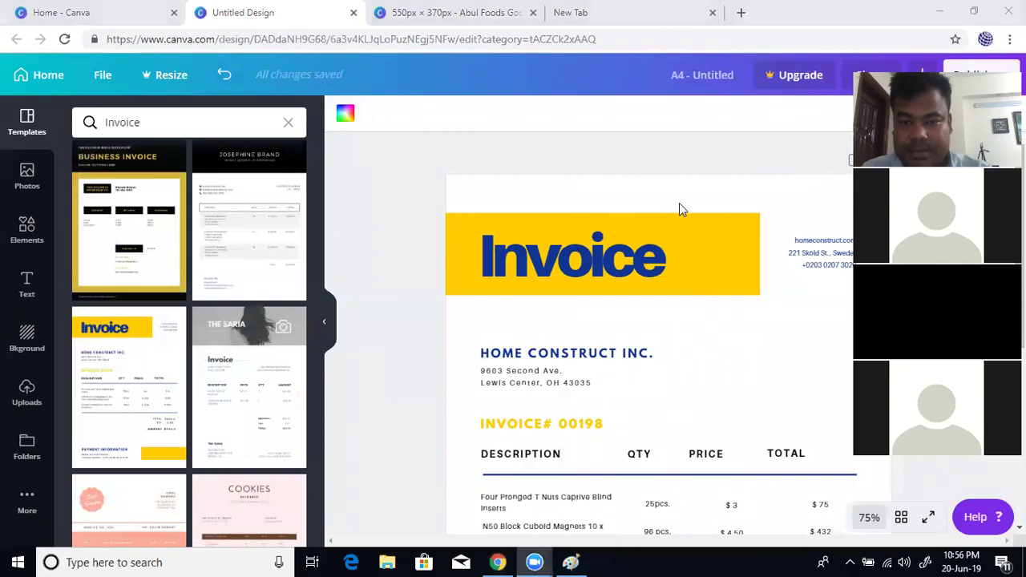
{"action": "scroll", "coordinate": [576, 285], "scroll_direction": "down", "scroll_amount": 4}
{"action": "scroll", "coordinate": [575, 285], "scroll_direction": "up", "scroll_amount": 3}
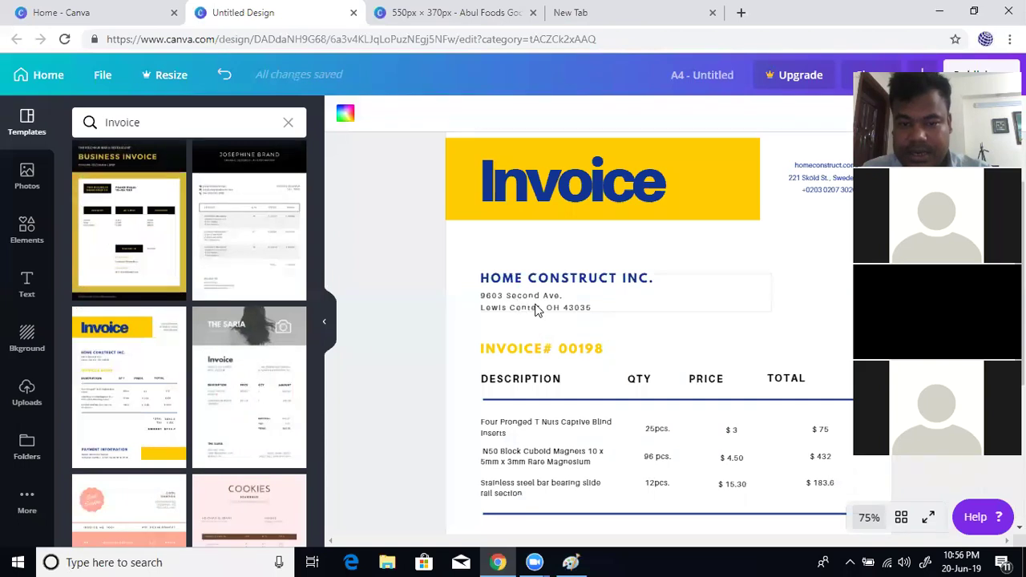
{"action": "left_click", "coordinate": [513, 277]}
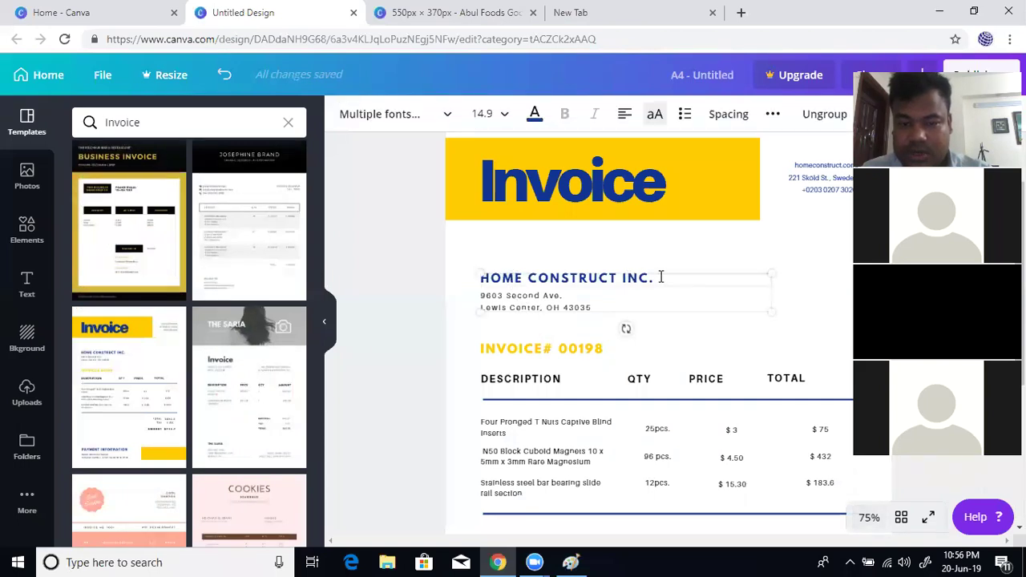
{"action": "left_click_drag", "start_coordinate": [660, 278], "coordinate": [493, 277]}
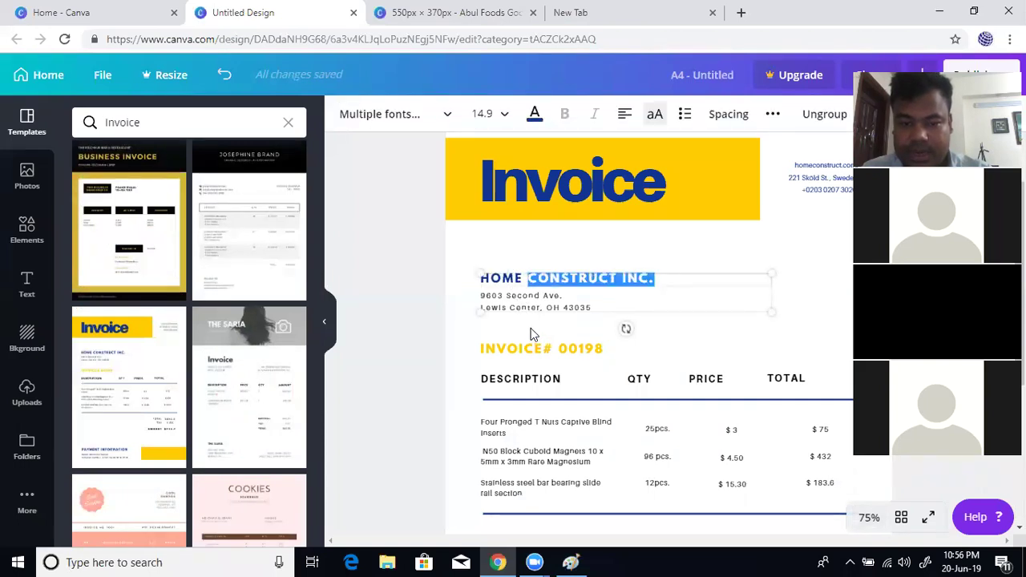
{"action": "left_click", "coordinate": [510, 305]}
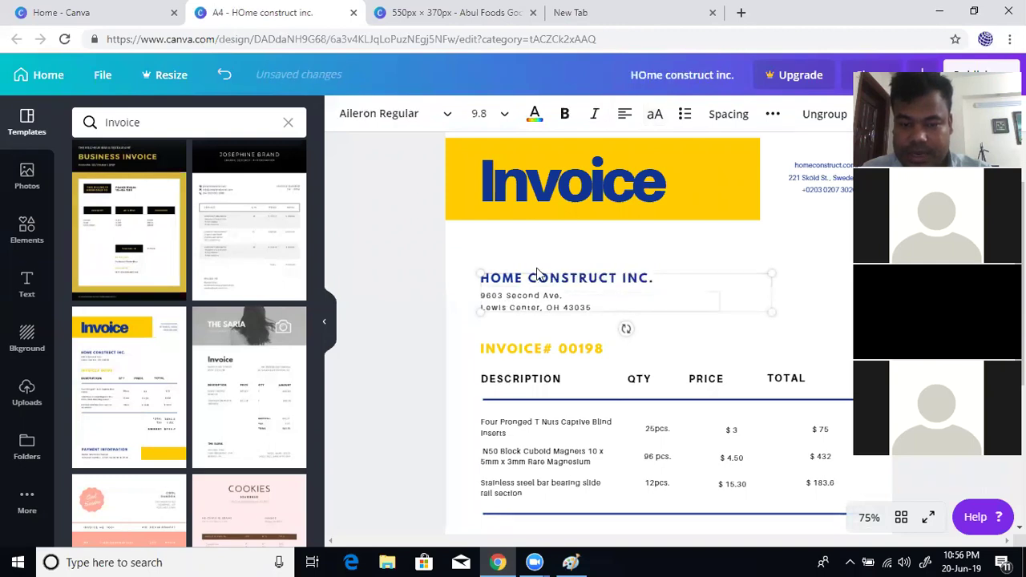
{"action": "left_click", "coordinate": [816, 166]}
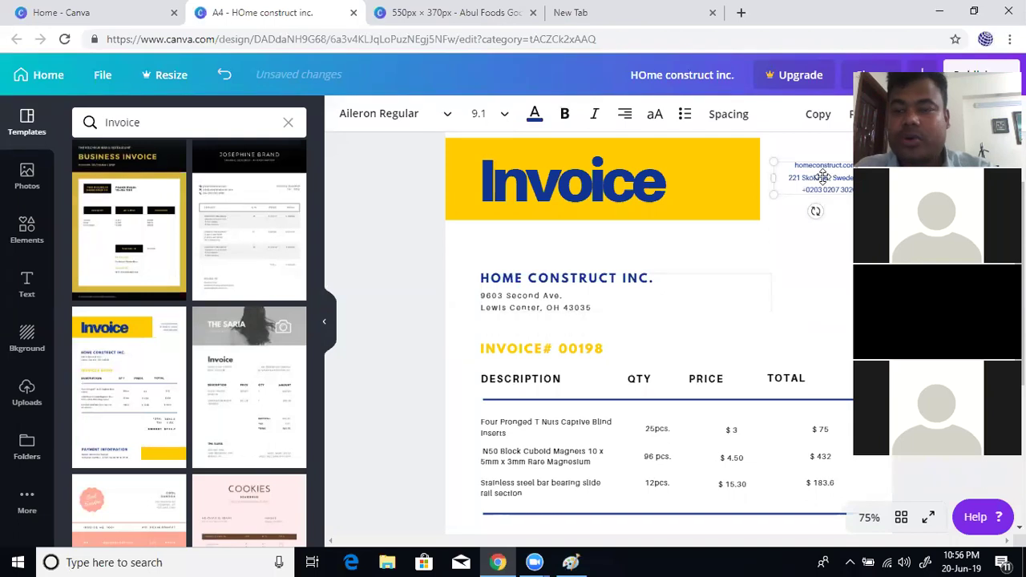
Step: Shrink the browser window and review the invoice's line items, totals and payment information
{"action": "double_click", "coordinate": [718, 9]}
{"action": "scroll", "coordinate": [603, 293], "scroll_direction": "down", "scroll_amount": 3}
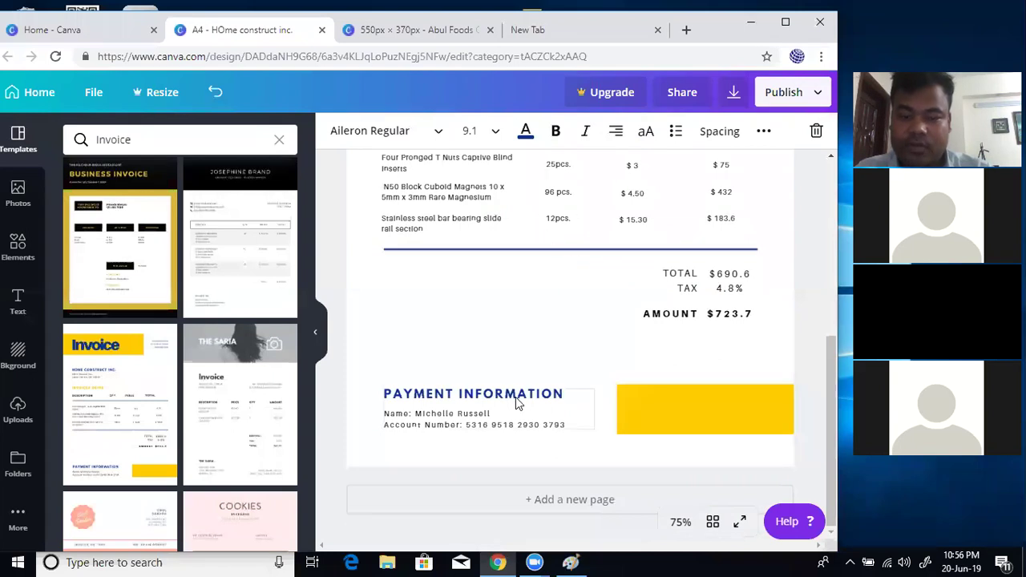
{"action": "scroll", "coordinate": [515, 397], "scroll_direction": "up", "scroll_amount": 4}
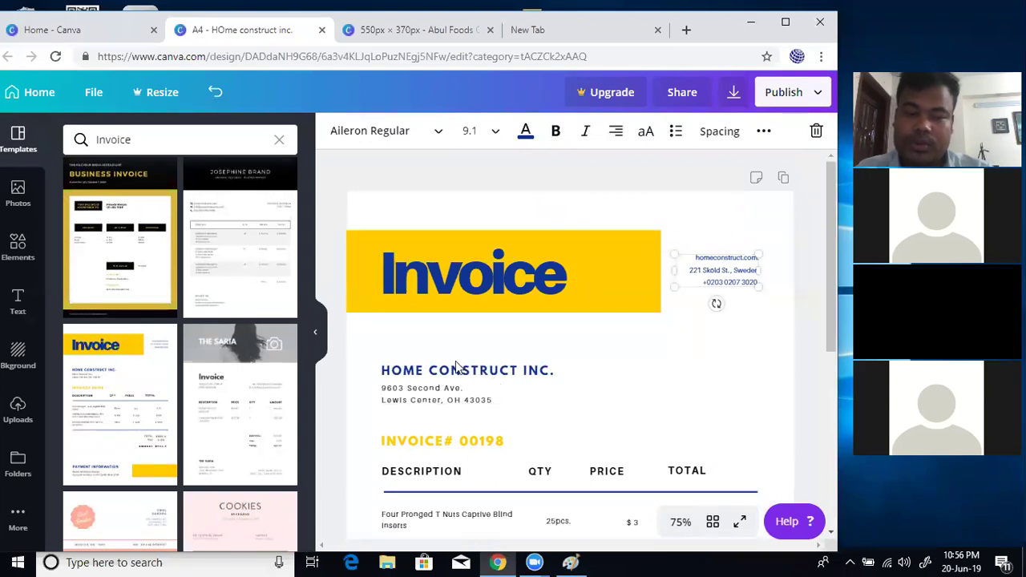
{"action": "scroll", "coordinate": [449, 359], "scroll_direction": "down", "scroll_amount": 3}
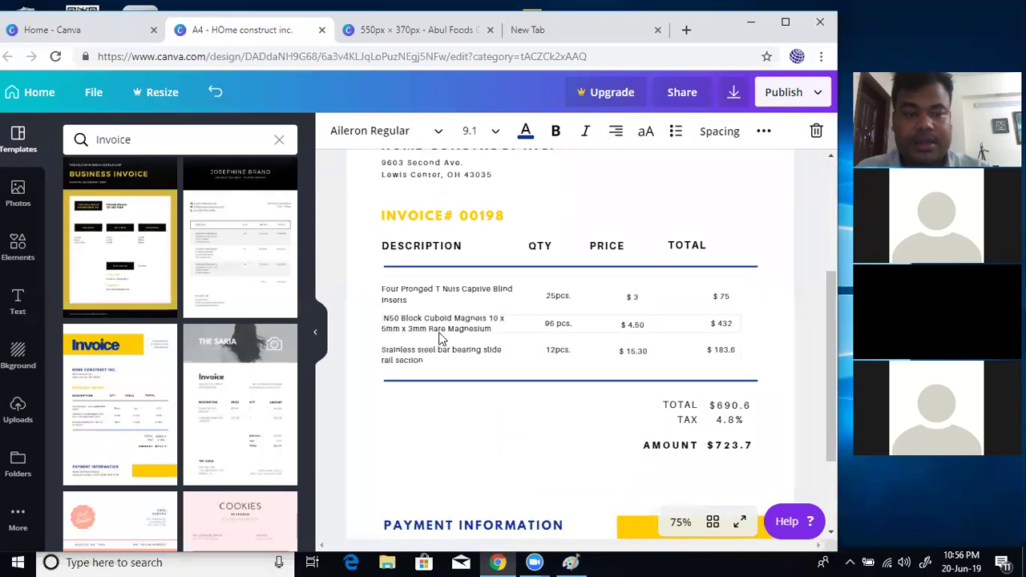
{"action": "scroll", "coordinate": [440, 336], "scroll_direction": "up", "scroll_amount": 3}
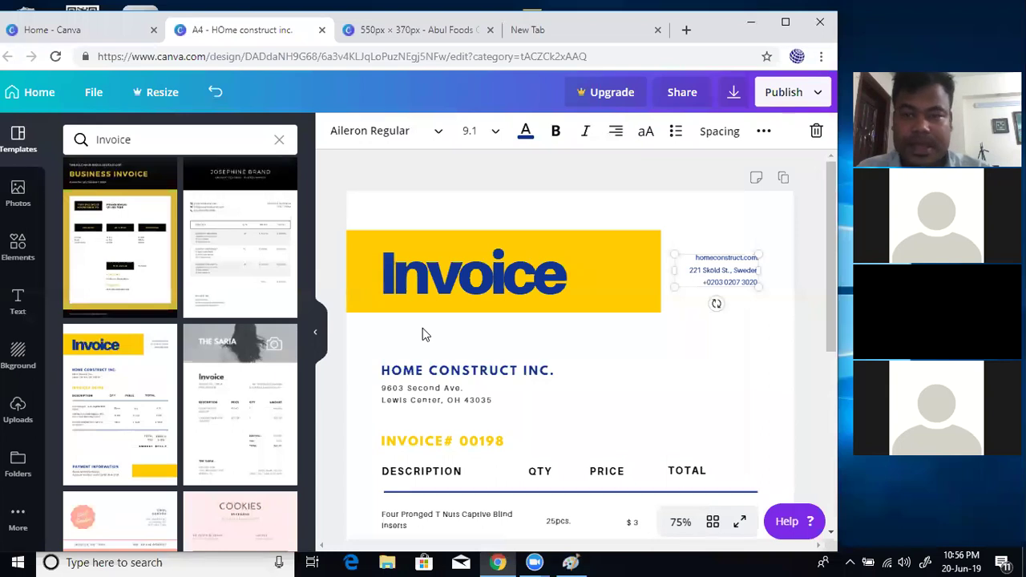
{"action": "left_click", "coordinate": [780, 26]}
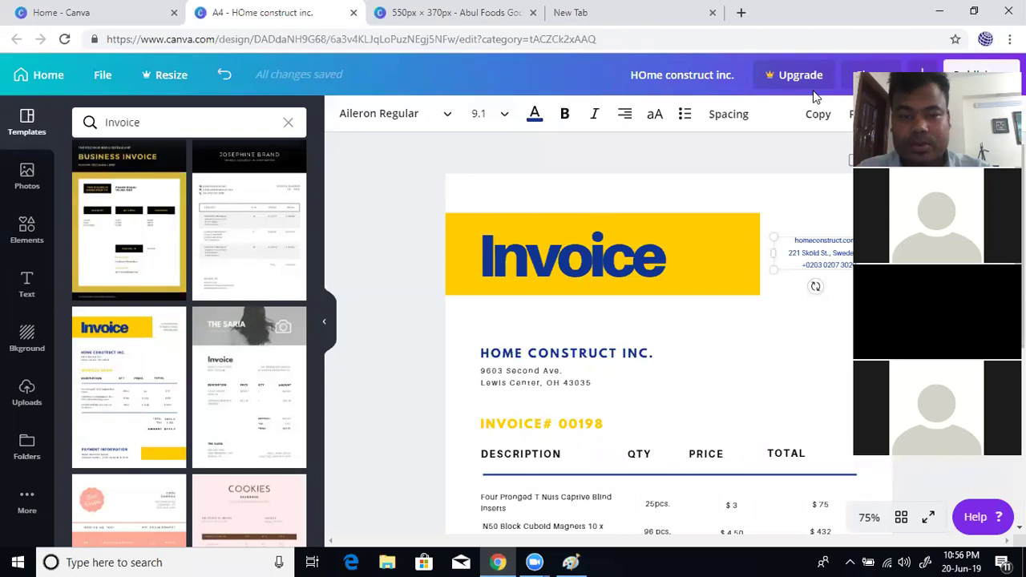
{"action": "key", "text": "super+Down"}
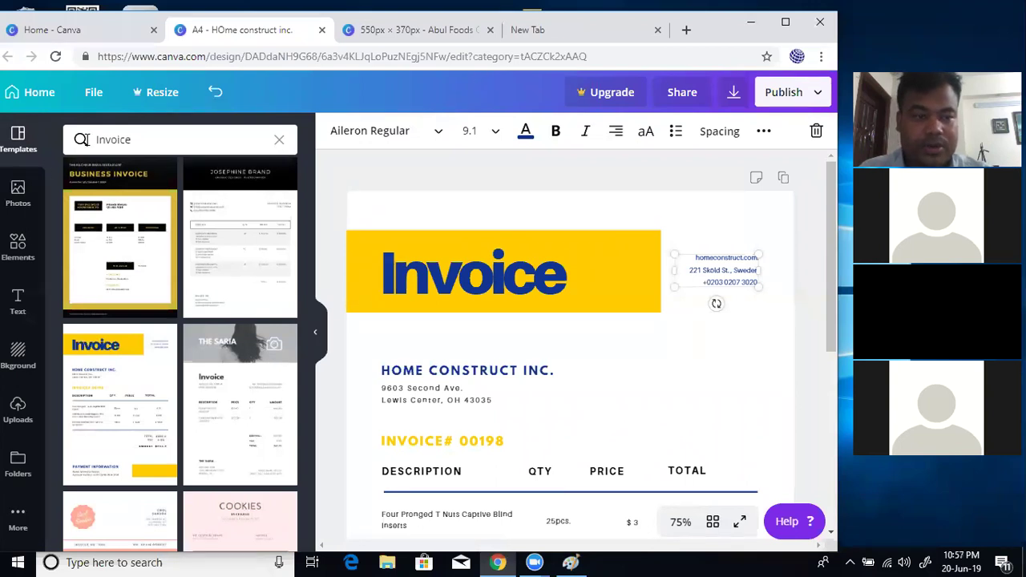
Step: Clear the invoice template search and undo the latest changes to the invoice design
{"action": "left_click", "coordinate": [278, 142]}
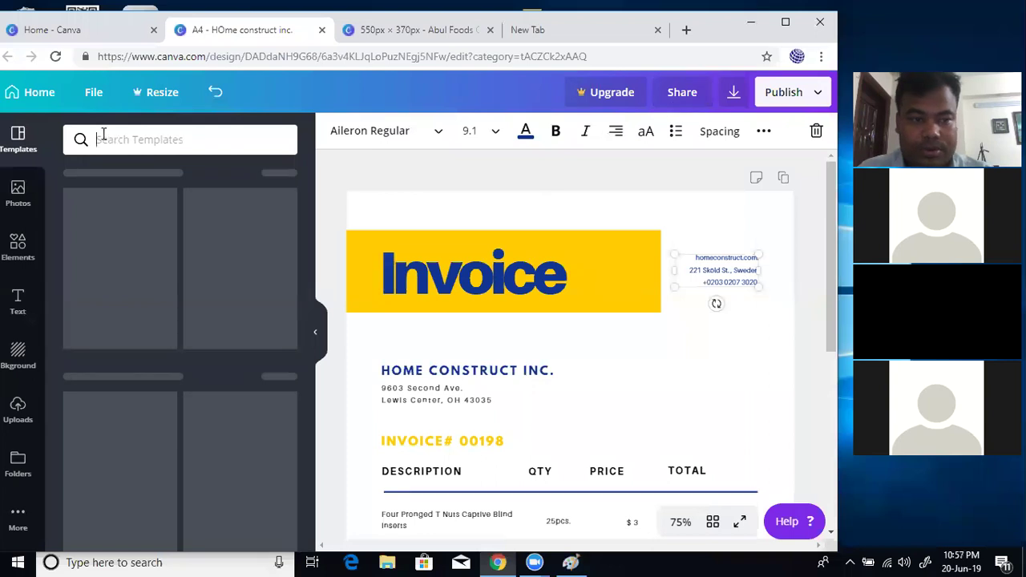
{"action": "left_click", "coordinate": [164, 139]}
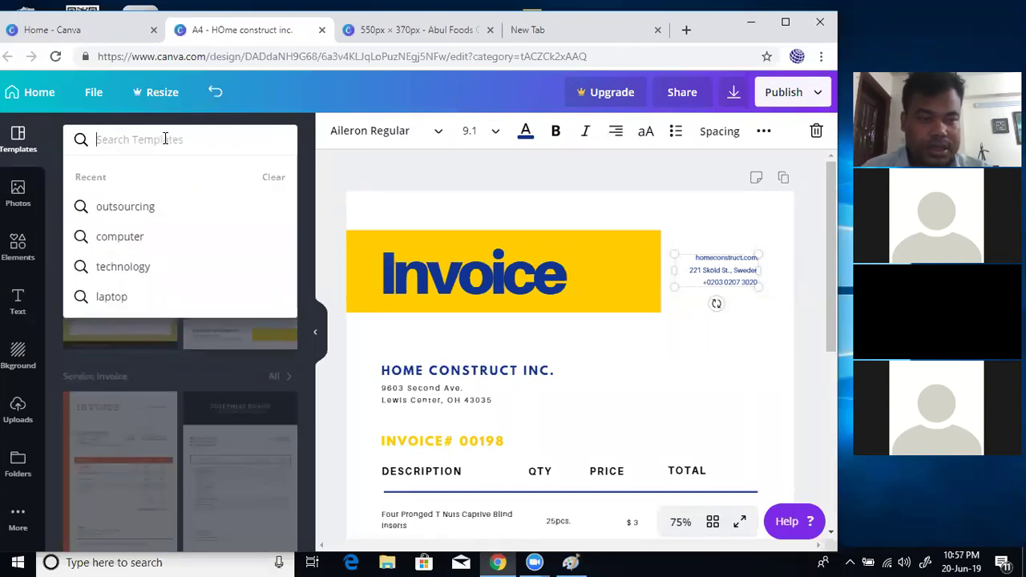
{"action": "left_click", "coordinate": [214, 92]}
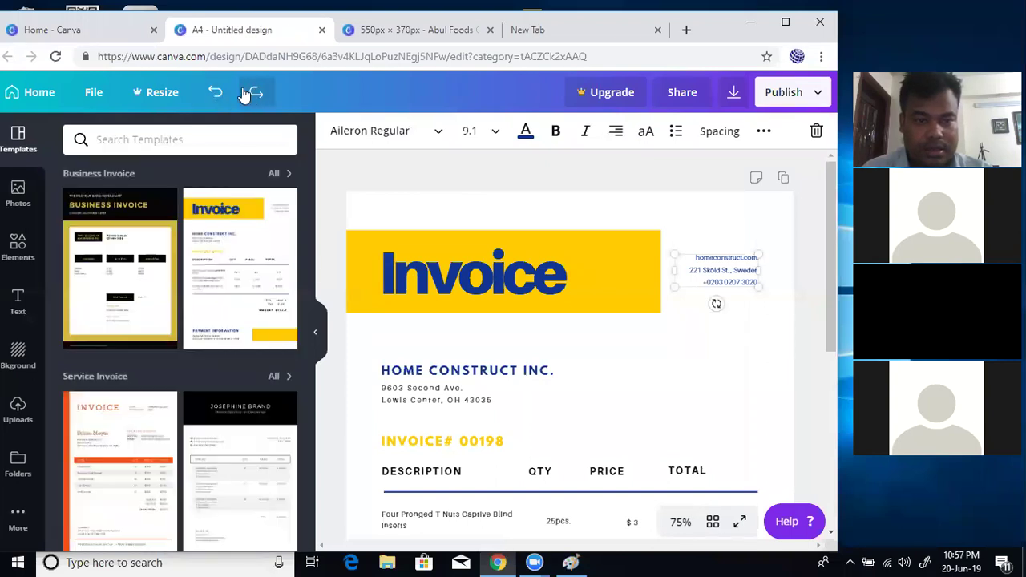
{"action": "left_click", "coordinate": [215, 93]}
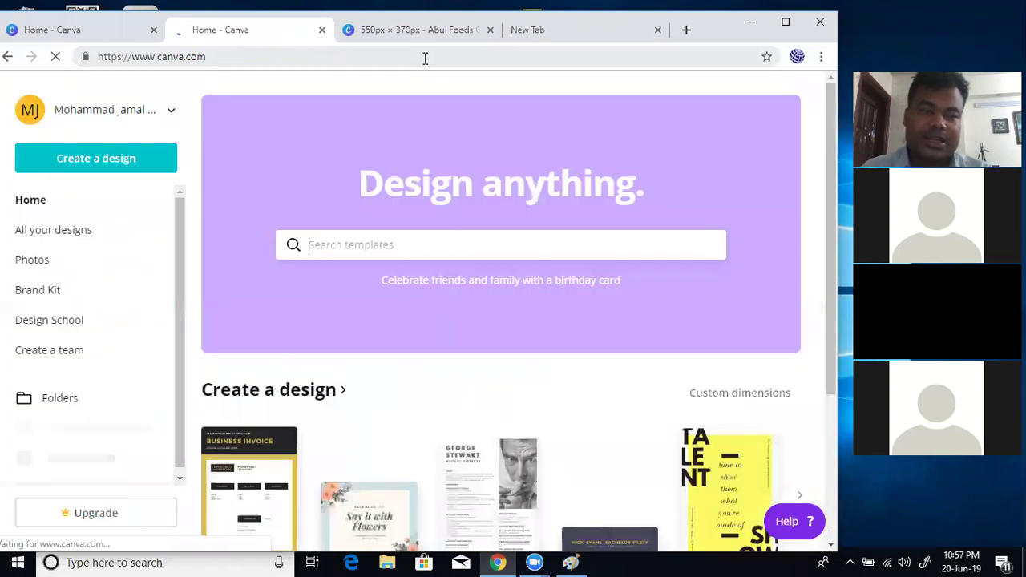
Step: Search the Canva home page's design types for "letter head" and start a new Letterhead design
{"action": "left_click", "coordinate": [396, 244]}
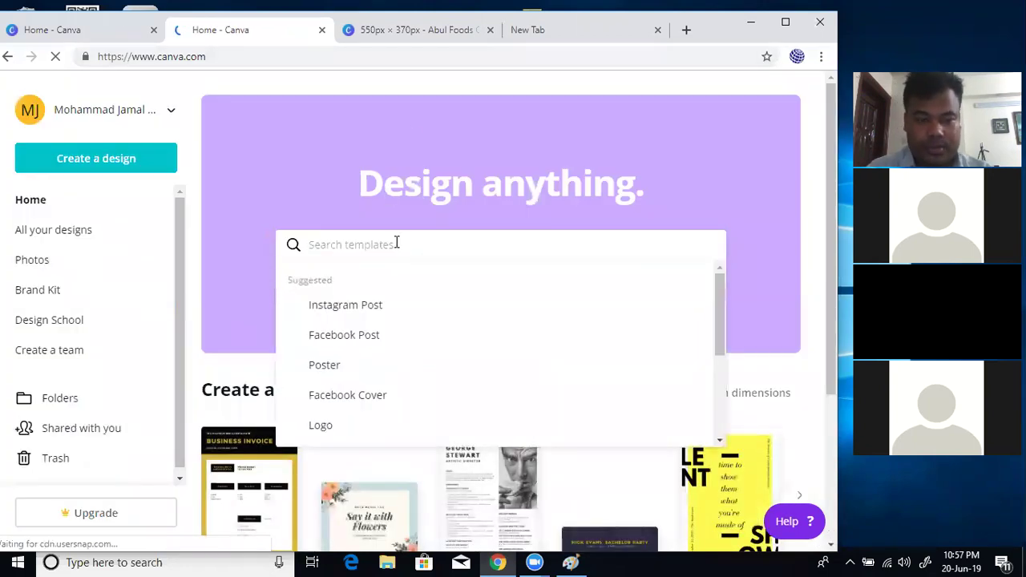
{"action": "type", "text": "letter"}
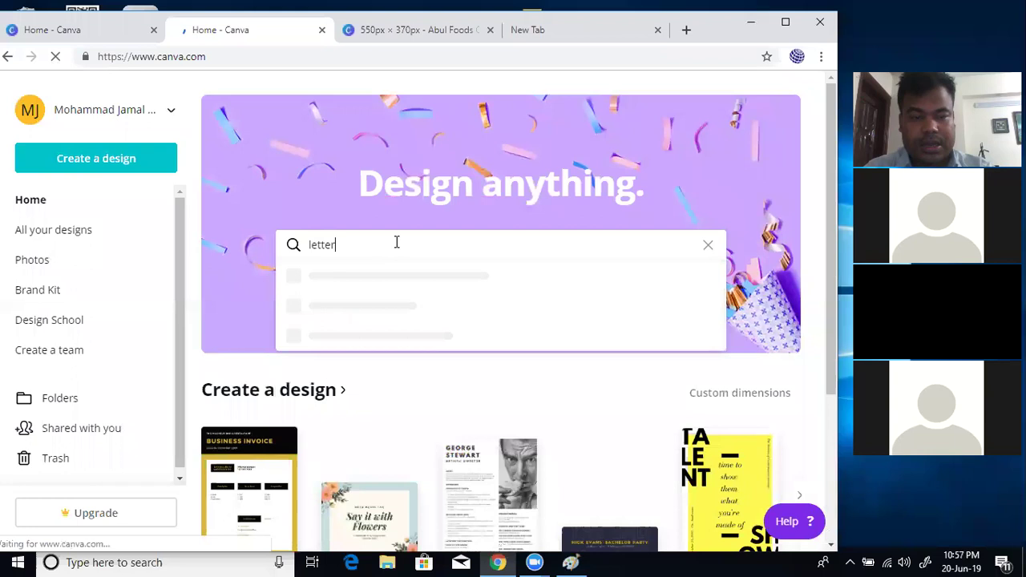
{"action": "type", "text": " head"}
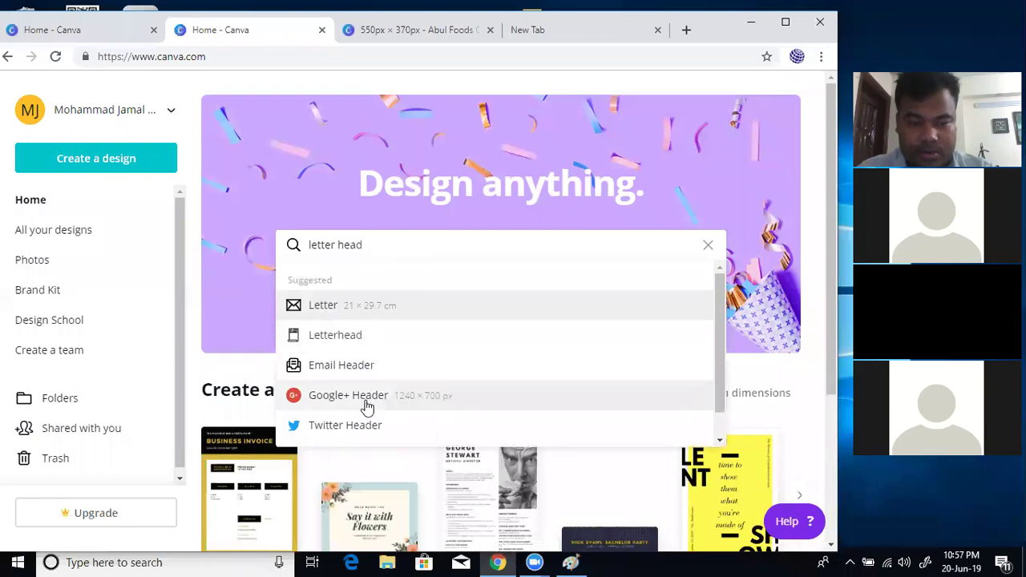
{"action": "left_click", "coordinate": [402, 342]}
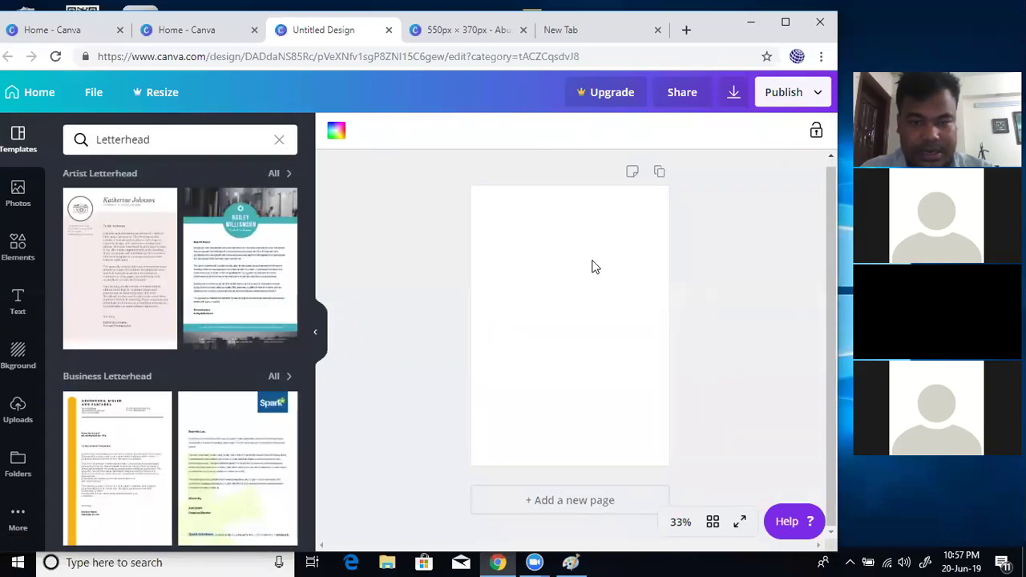
Step: Browse the letterhead templates and apply the dark red Wilson and Hall Law Associates law firm letterhead to the blank page
{"action": "scroll", "coordinate": [197, 353], "scroll_direction": "down", "scroll_amount": 1}
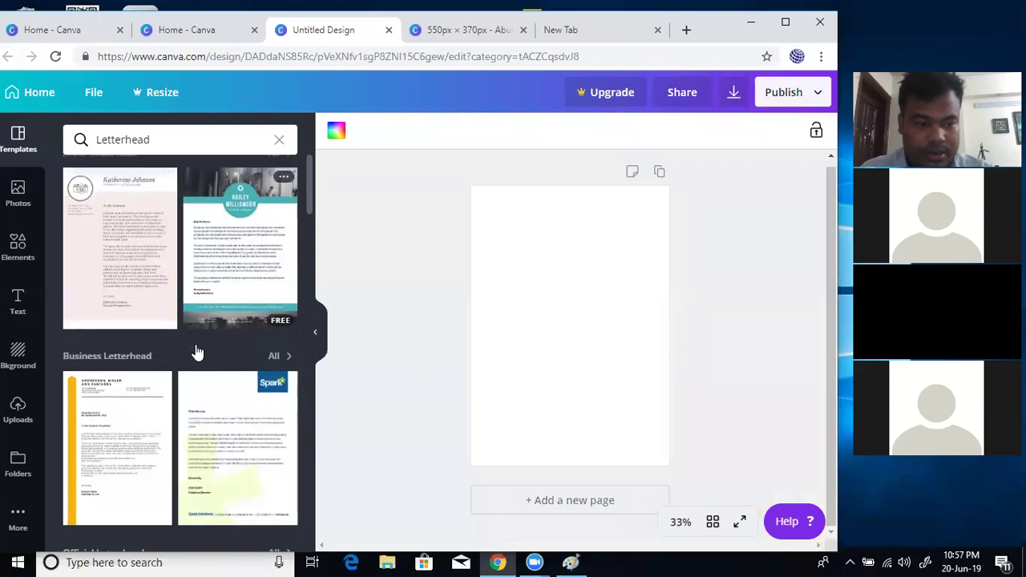
{"action": "scroll", "coordinate": [197, 352], "scroll_direction": "down", "scroll_amount": 7}
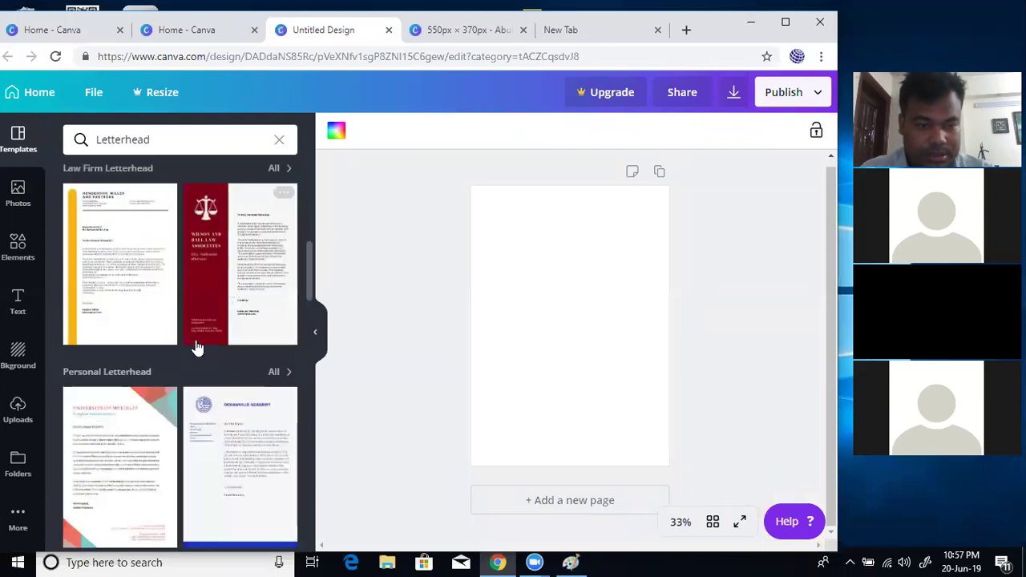
{"action": "left_click", "coordinate": [245, 232]}
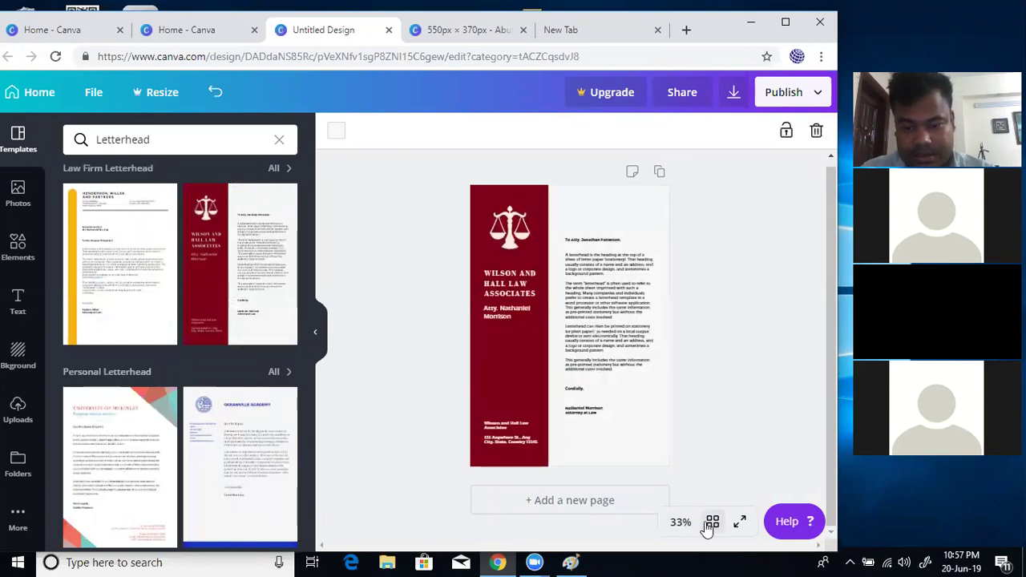
Step: Zoom the letterhead to 75% and examine its scales logo, firm name, letter body and closing lines
{"action": "left_click", "coordinate": [679, 522]}
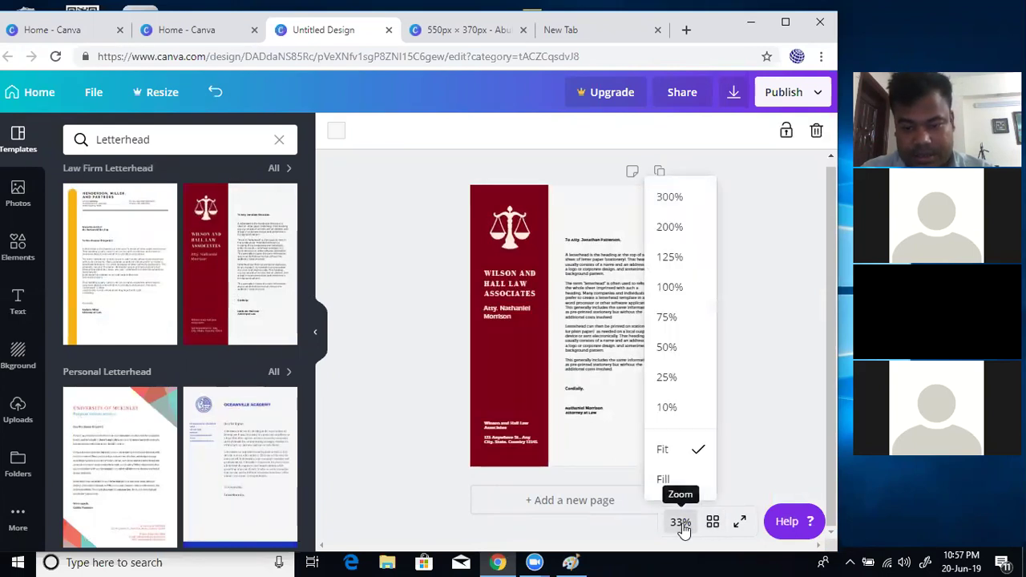
{"action": "left_click", "coordinate": [669, 317]}
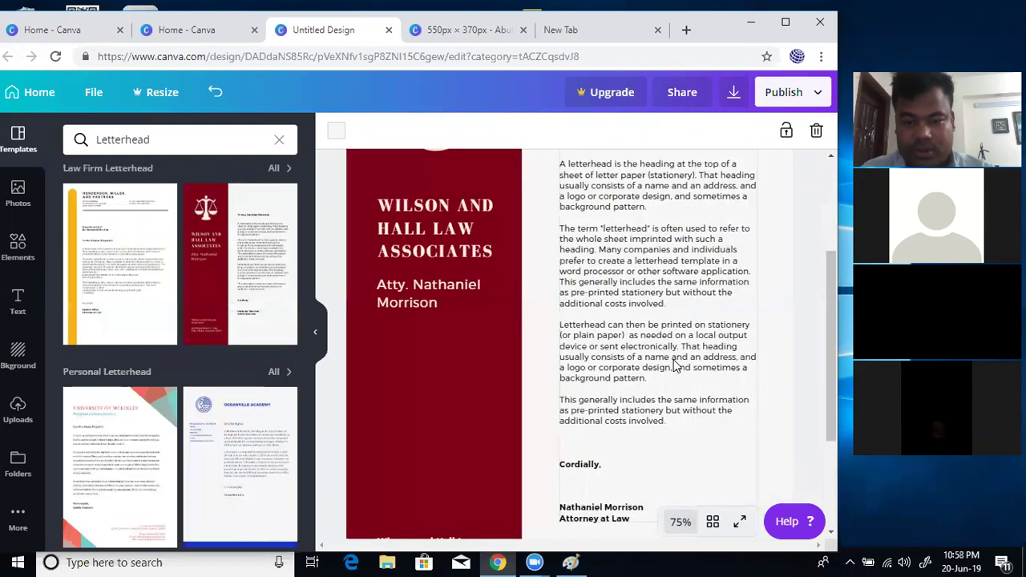
{"action": "scroll", "coordinate": [676, 365], "scroll_direction": "up", "scroll_amount": 3}
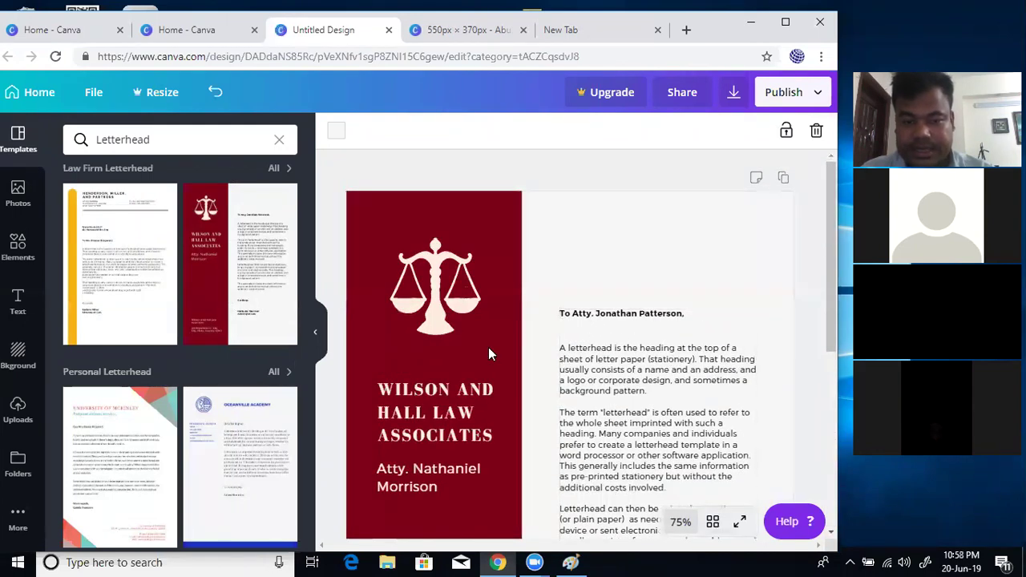
{"action": "scroll", "coordinate": [445, 301], "scroll_direction": "down", "scroll_amount": 5}
{"action": "scroll", "coordinate": [443, 303], "scroll_direction": "up", "scroll_amount": 3}
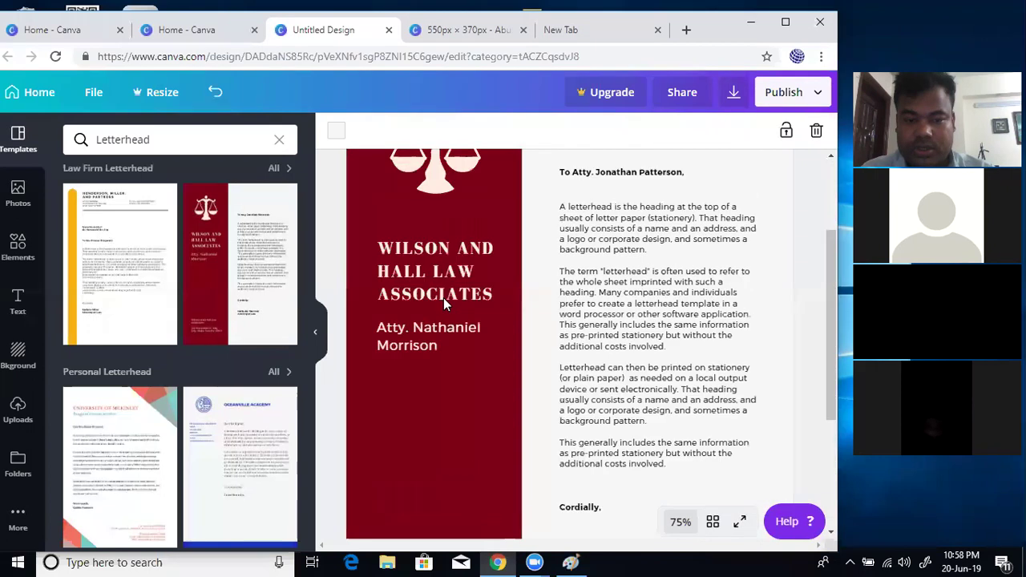
{"action": "scroll", "coordinate": [443, 298], "scroll_direction": "up", "scroll_amount": 1}
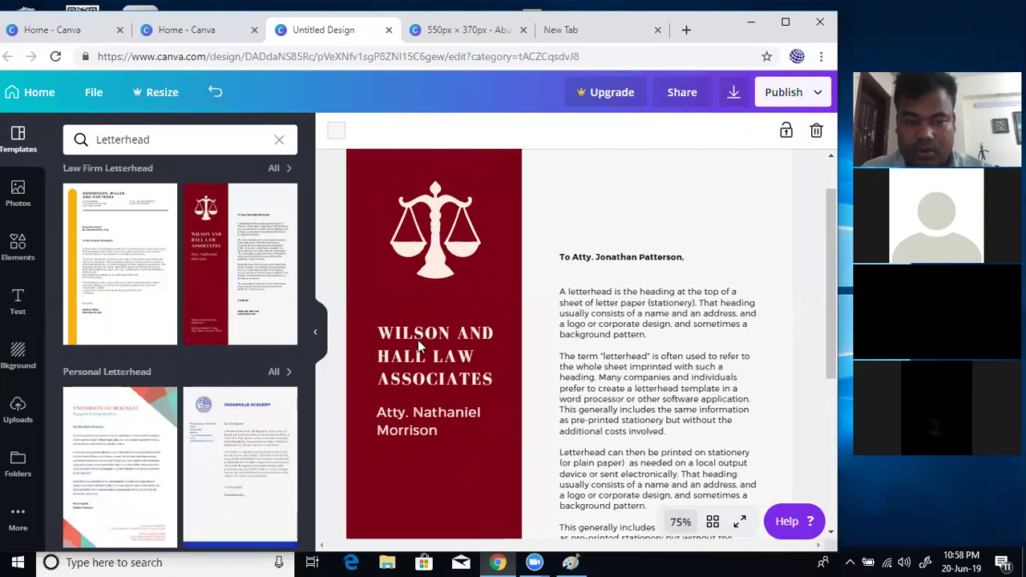
{"action": "left_click", "coordinate": [435, 215]}
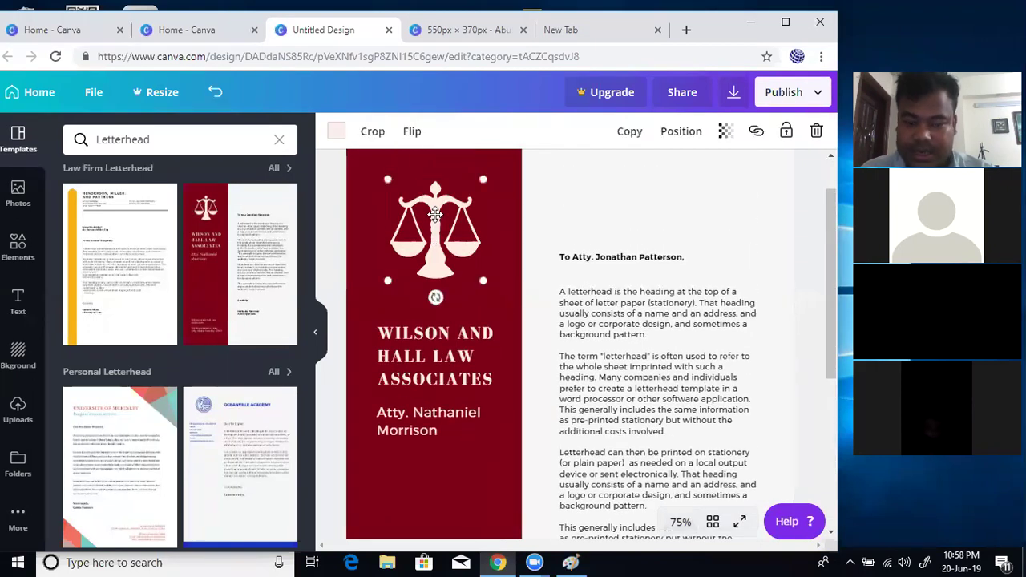
{"action": "left_click", "coordinate": [420, 354]}
{"action": "scroll", "coordinate": [434, 412], "scroll_direction": "down", "scroll_amount": 4}
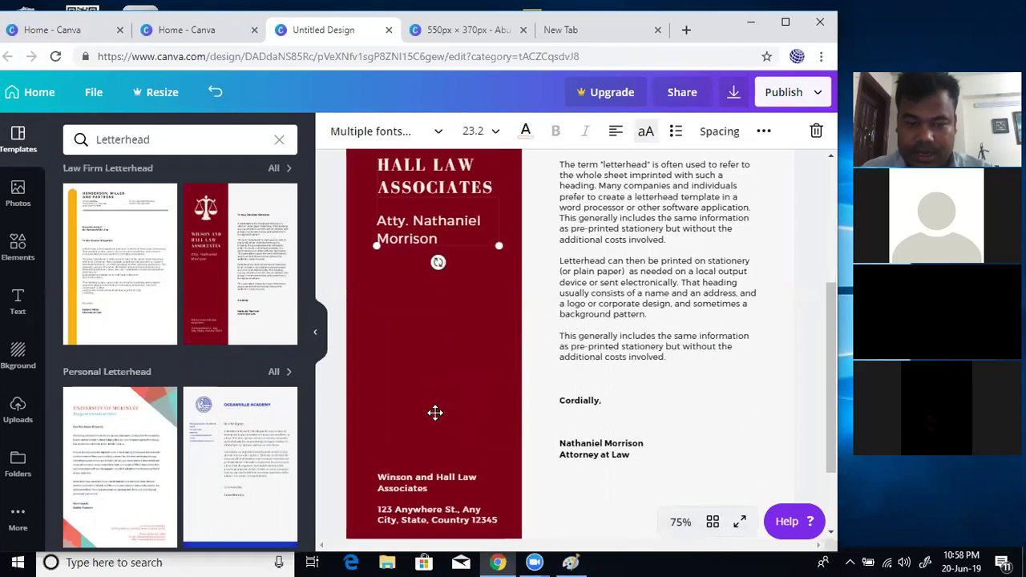
{"action": "scroll", "coordinate": [434, 412], "scroll_direction": "up", "scroll_amount": 5}
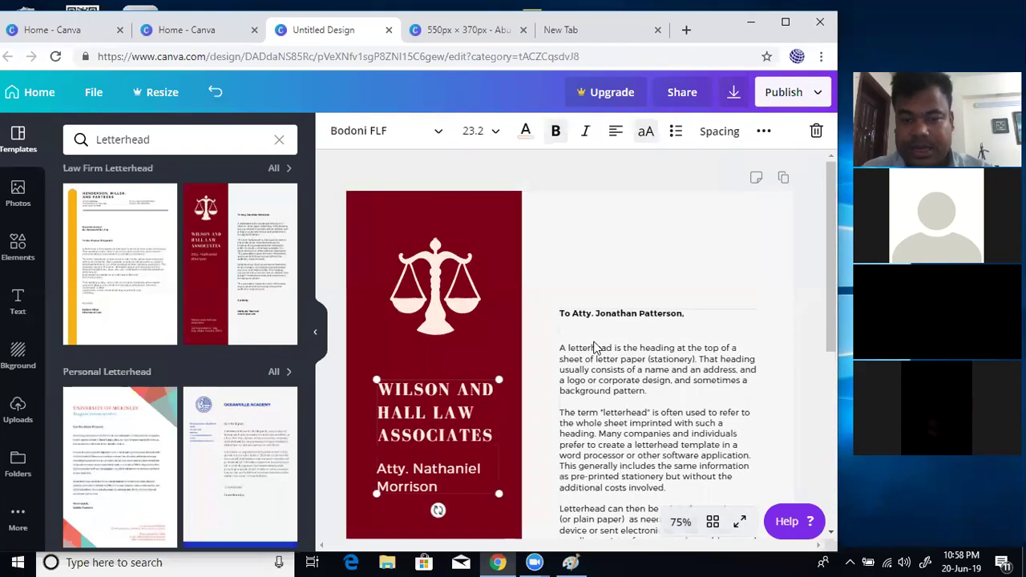
{"action": "left_click", "coordinate": [589, 351]}
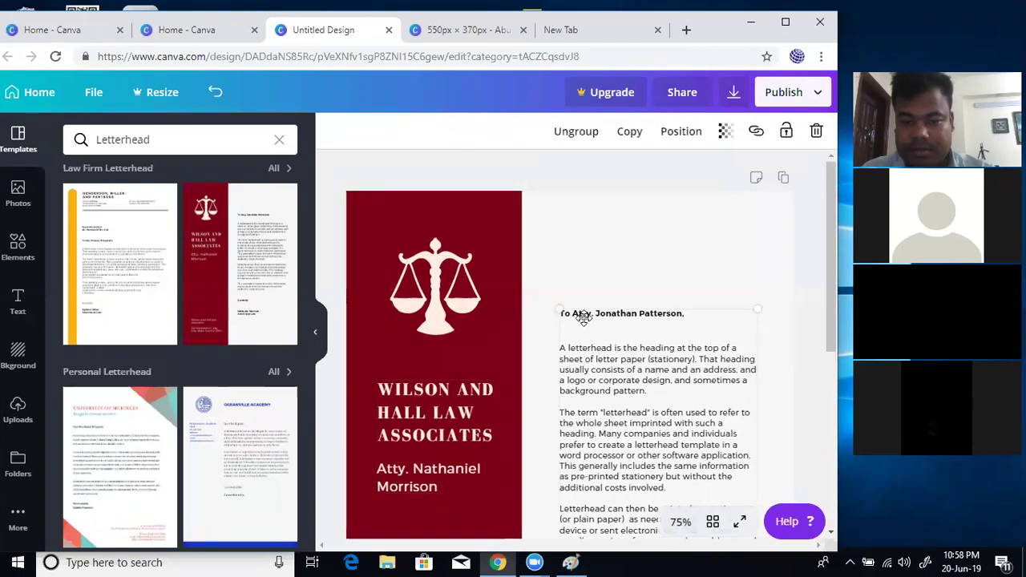
{"action": "left_click", "coordinate": [616, 379]}
{"action": "scroll", "coordinate": [643, 435], "scroll_direction": "down", "scroll_amount": 3}
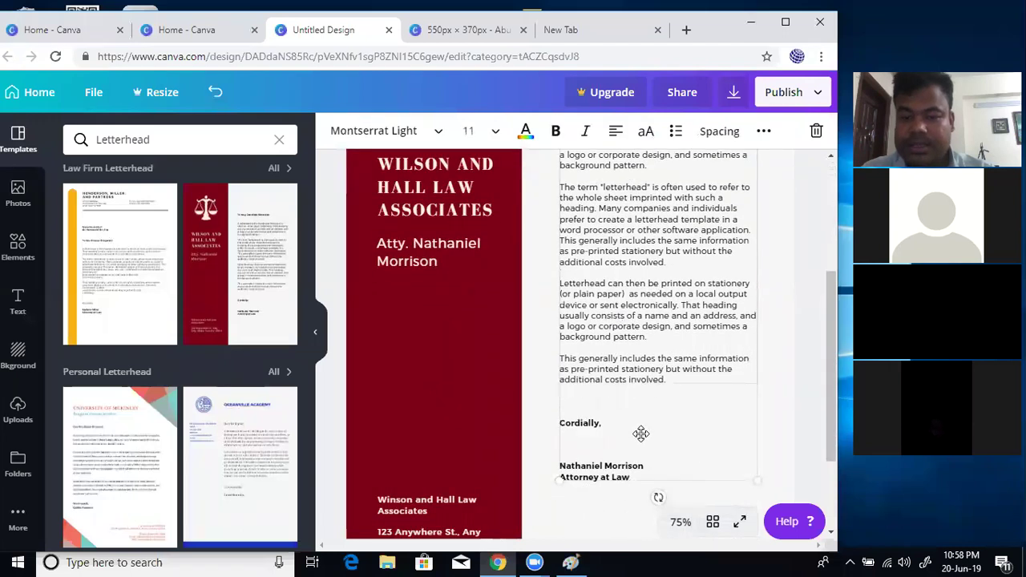
Step: Review the whole law firm letterhead once more and undo the applied template to return to a blank page
{"action": "scroll", "coordinate": [639, 434], "scroll_direction": "down", "scroll_amount": 2}
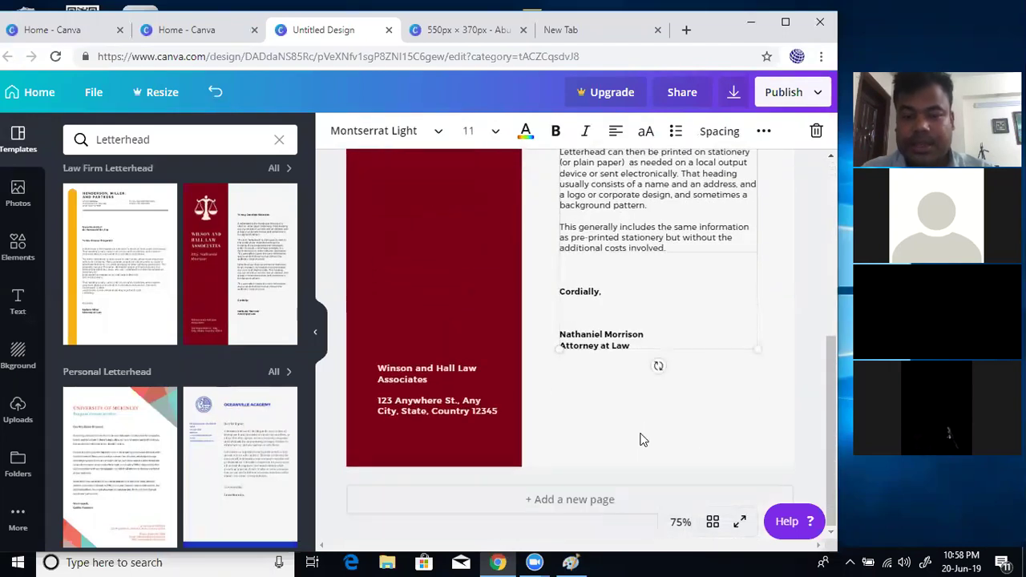
{"action": "scroll", "coordinate": [640, 439], "scroll_direction": "up", "scroll_amount": 5}
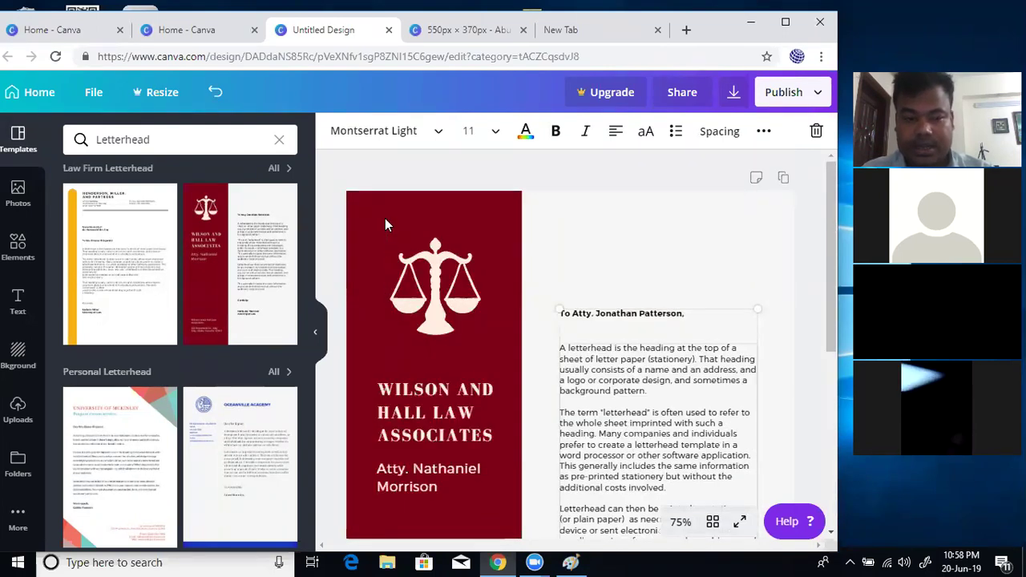
{"action": "scroll", "coordinate": [579, 413], "scroll_direction": "down", "scroll_amount": 5}
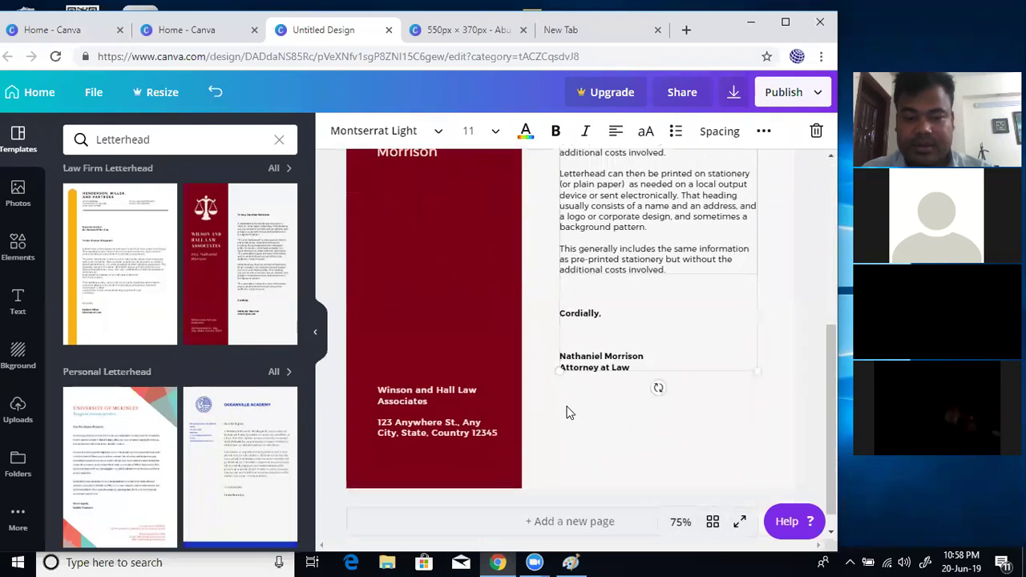
{"action": "scroll", "coordinate": [565, 412], "scroll_direction": "up", "scroll_amount": 5}
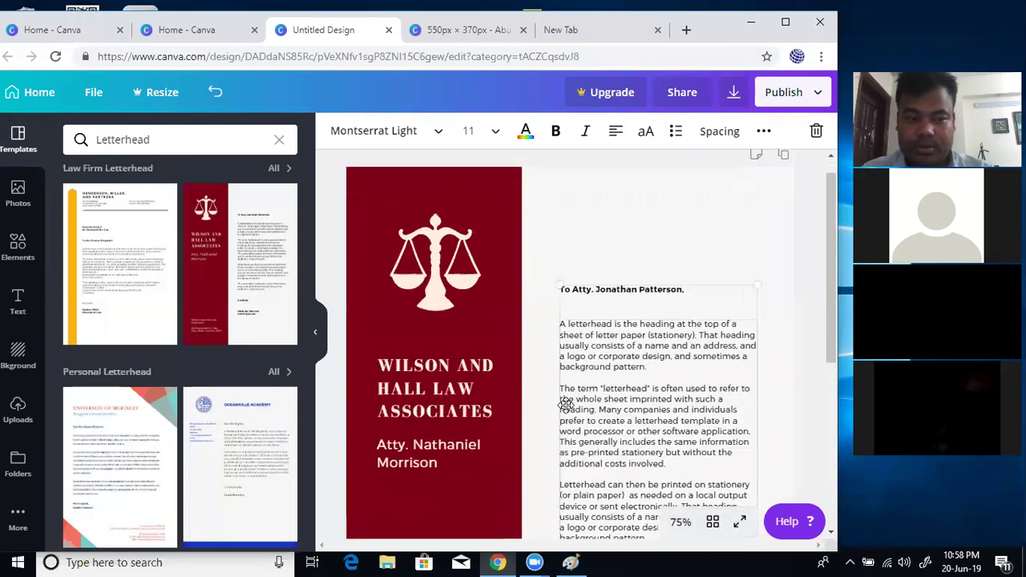
{"action": "left_click", "coordinate": [214, 92]}
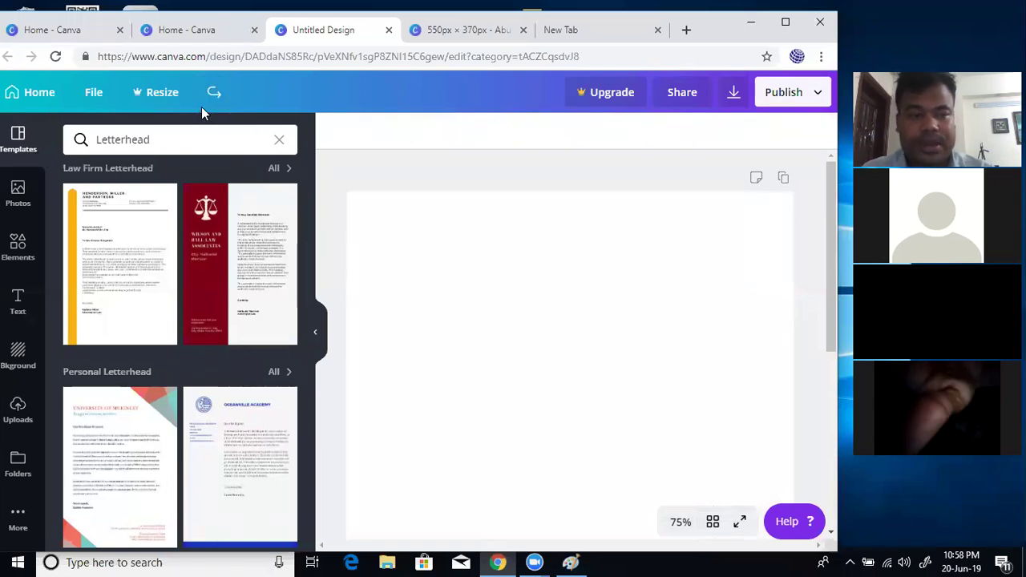
Step: Search the Canva home page for "email", start a new Email Header design and maximize the browser window
{"action": "left_click", "coordinate": [32, 100]}
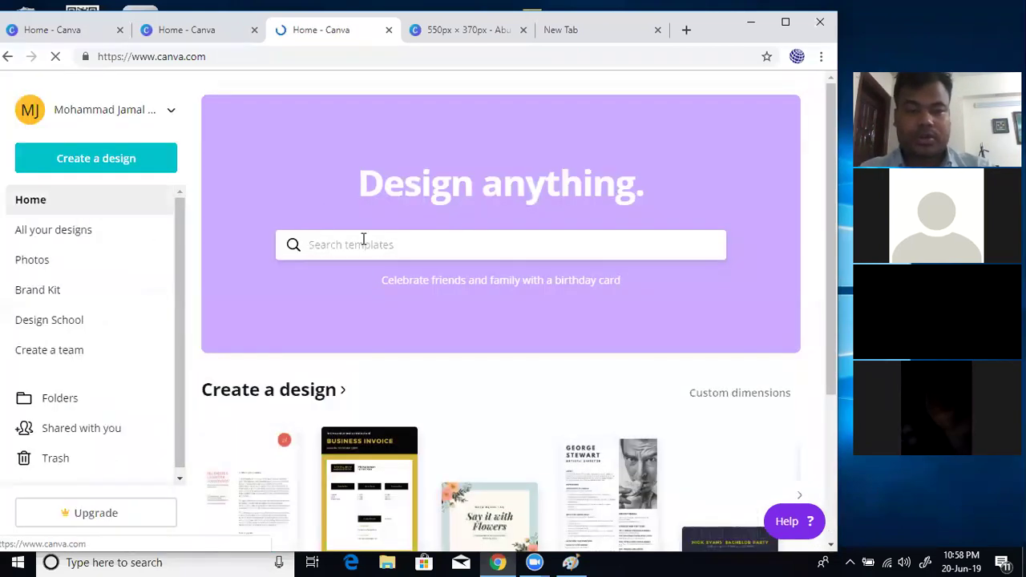
{"action": "left_click", "coordinate": [363, 239]}
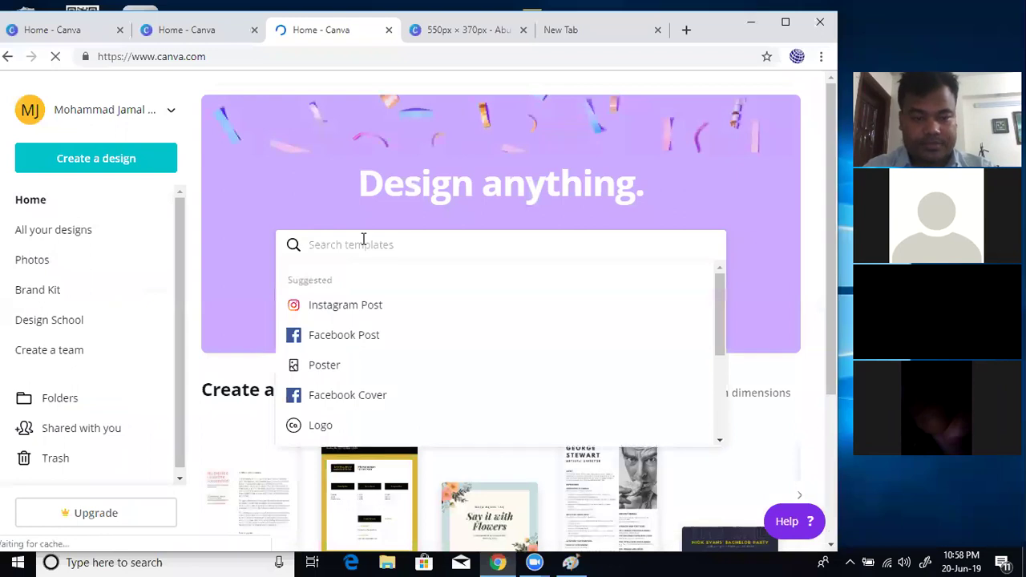
{"action": "type", "text": "email"}
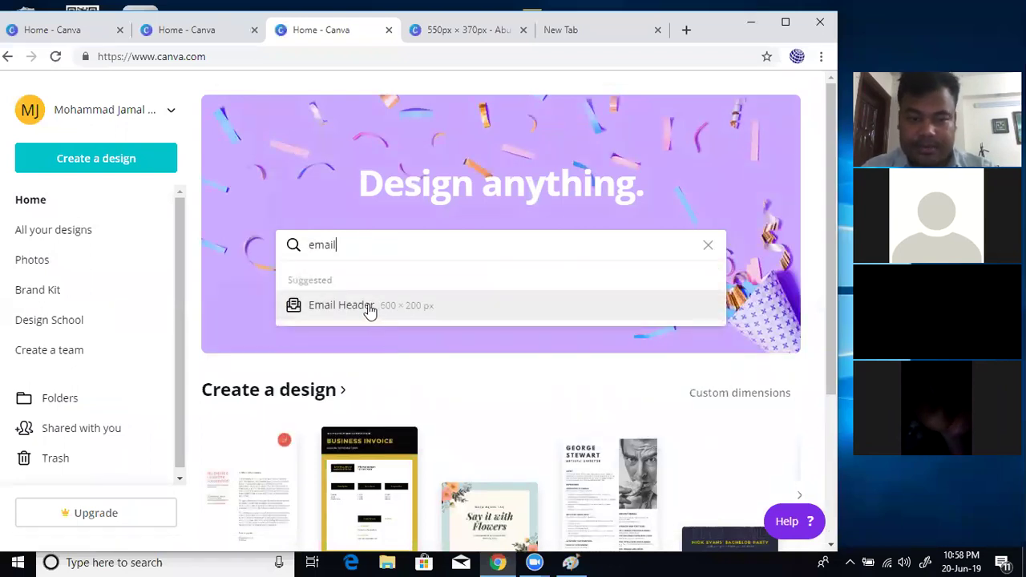
{"action": "left_click", "coordinate": [365, 307]}
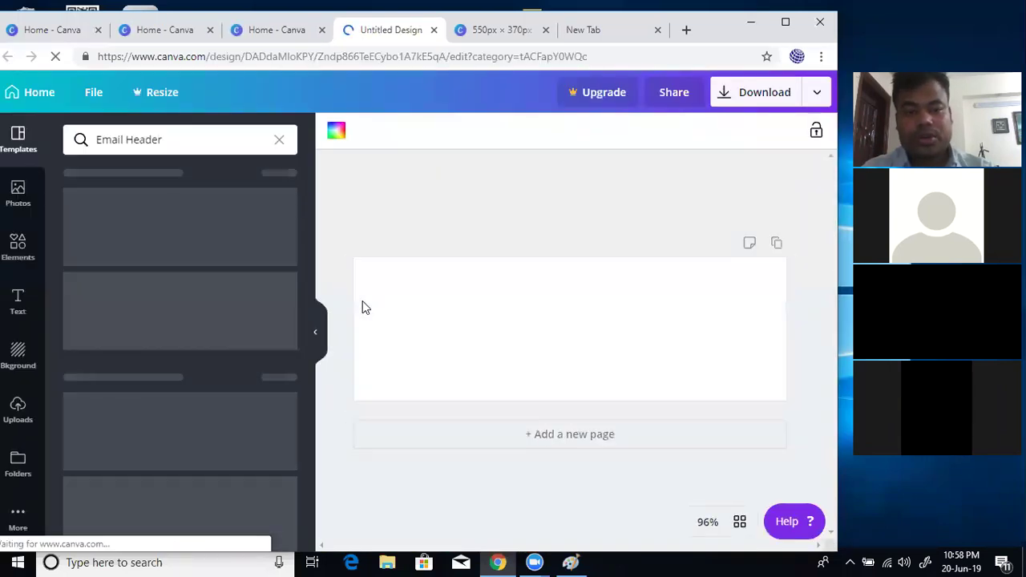
{"action": "left_click", "coordinate": [785, 25]}
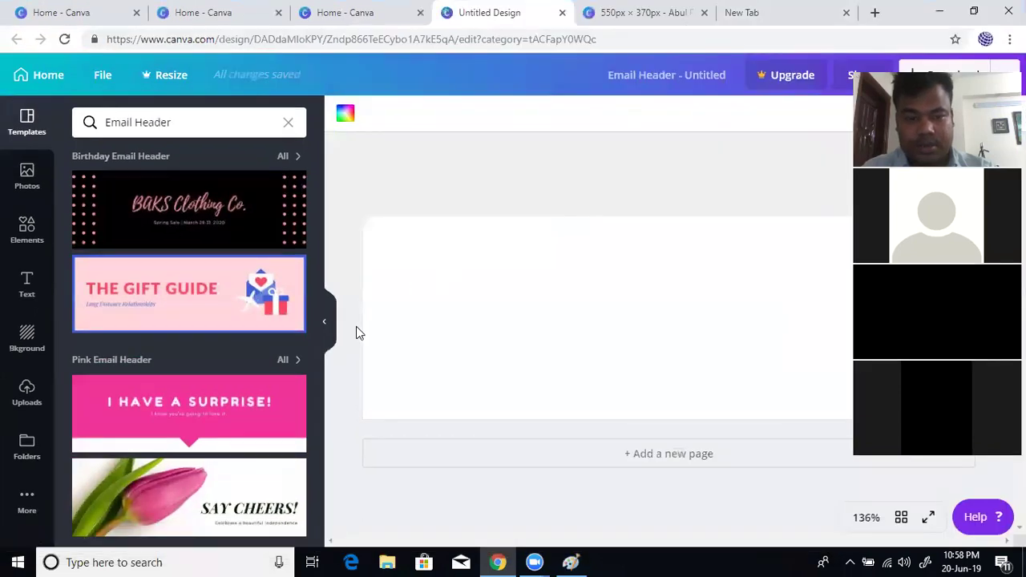
Step: Browse the email header templates, try the red Baseball Tournament template on the page and undo it
{"action": "scroll", "coordinate": [306, 364], "scroll_direction": "down", "scroll_amount": 1}
{"action": "scroll", "coordinate": [306, 361], "scroll_direction": "down", "scroll_amount": 3}
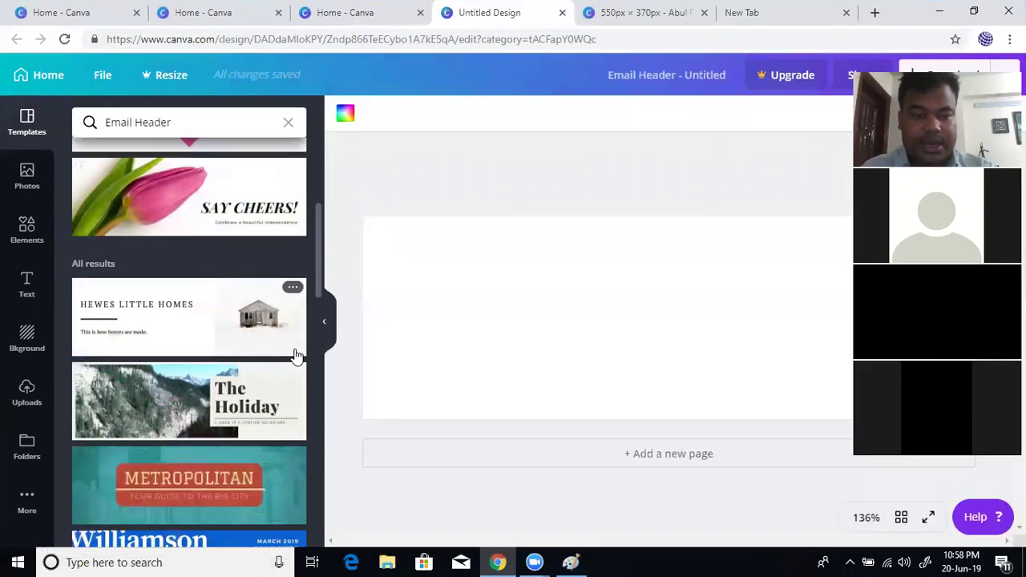
{"action": "scroll", "coordinate": [304, 361], "scroll_direction": "down", "scroll_amount": 3}
{"action": "scroll", "coordinate": [202, 358], "scroll_direction": "down", "scroll_amount": 3}
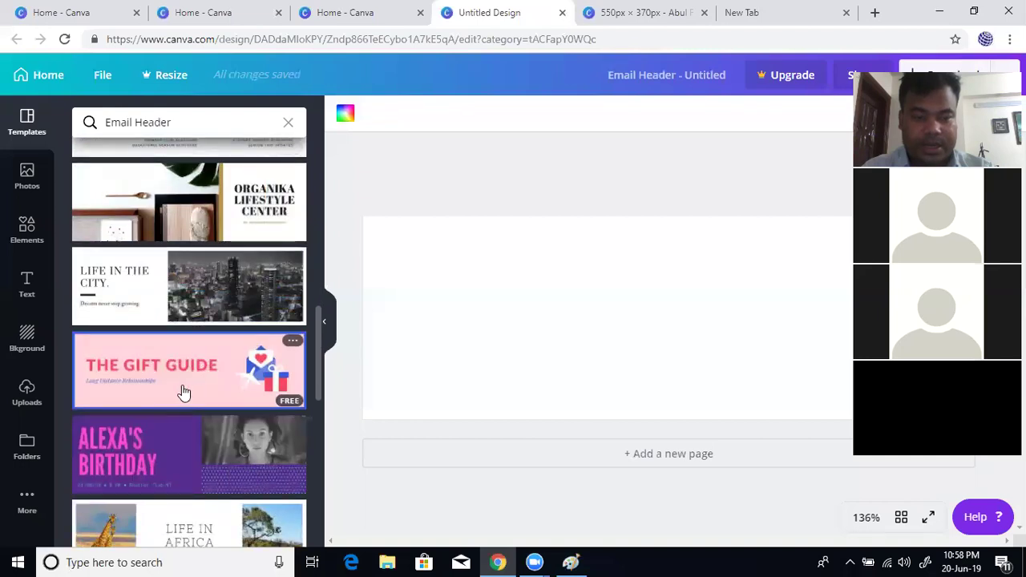
{"action": "scroll", "coordinate": [184, 385], "scroll_direction": "down", "scroll_amount": 3}
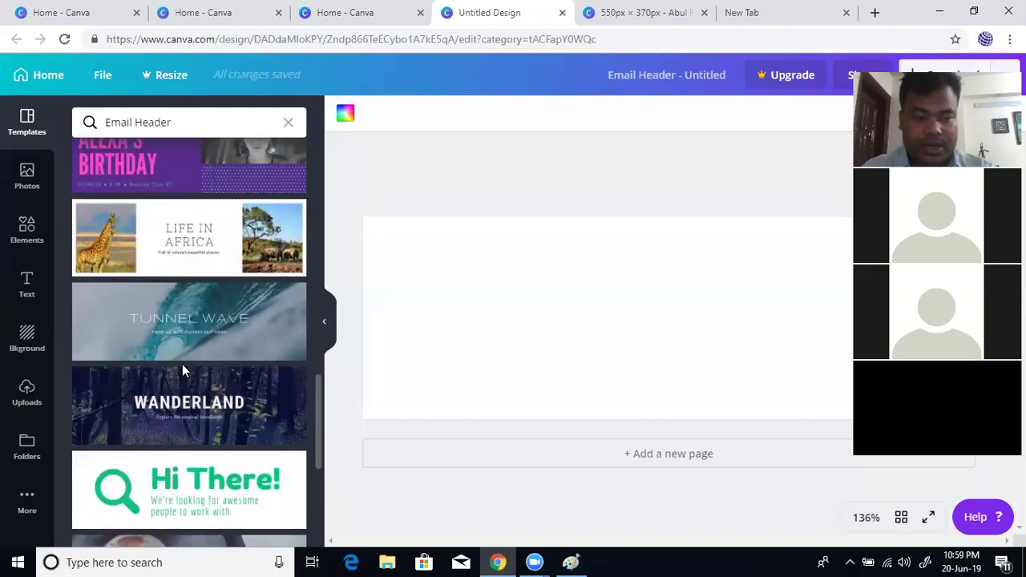
{"action": "scroll", "coordinate": [183, 373], "scroll_direction": "down", "scroll_amount": 3}
{"action": "scroll", "coordinate": [183, 373], "scroll_direction": "down", "scroll_amount": 3}
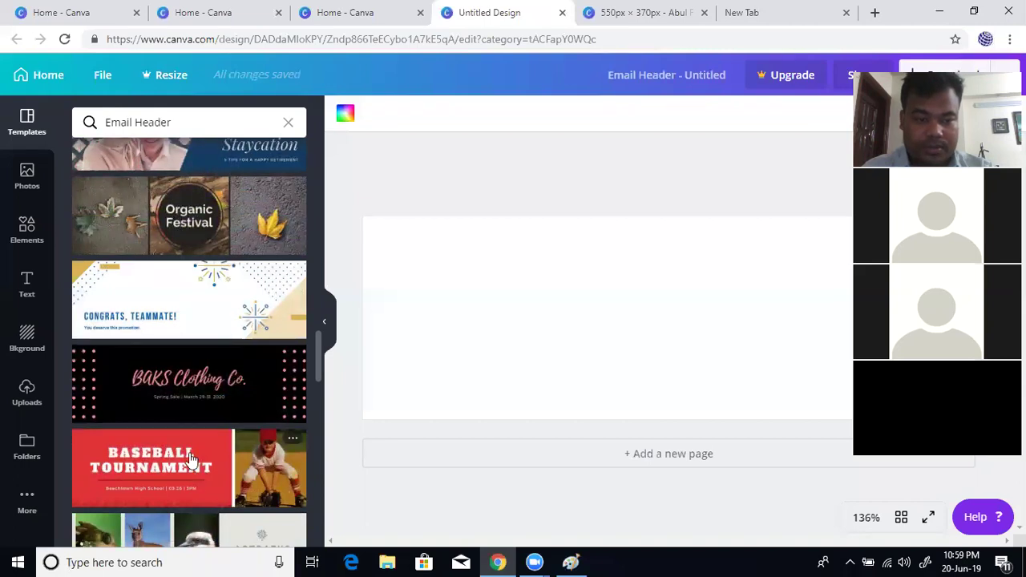
{"action": "scroll", "coordinate": [184, 457], "scroll_direction": "down", "scroll_amount": 1}
{"action": "left_click", "coordinate": [182, 383]}
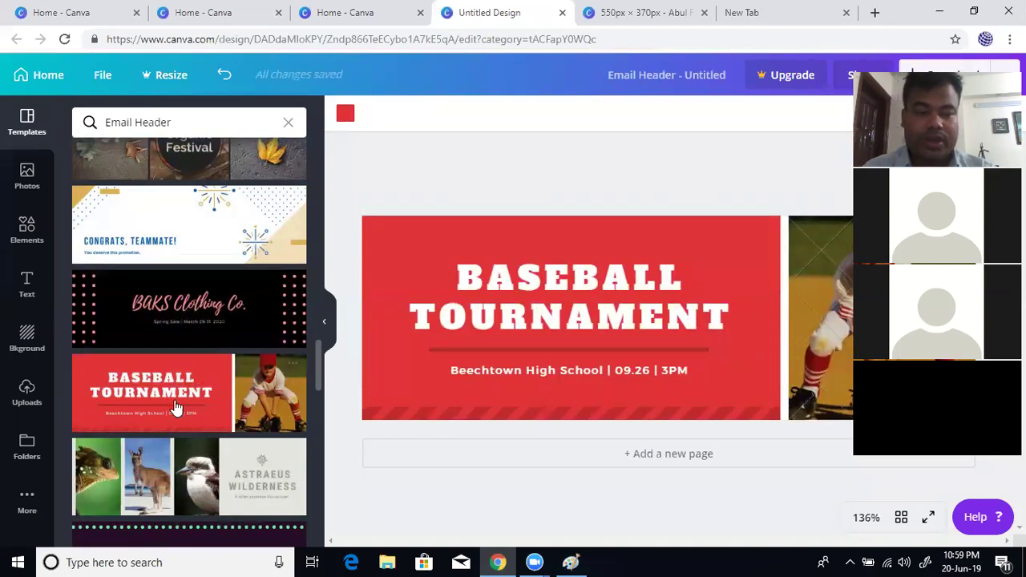
{"action": "scroll", "coordinate": [201, 385], "scroll_direction": "down", "scroll_amount": 4}
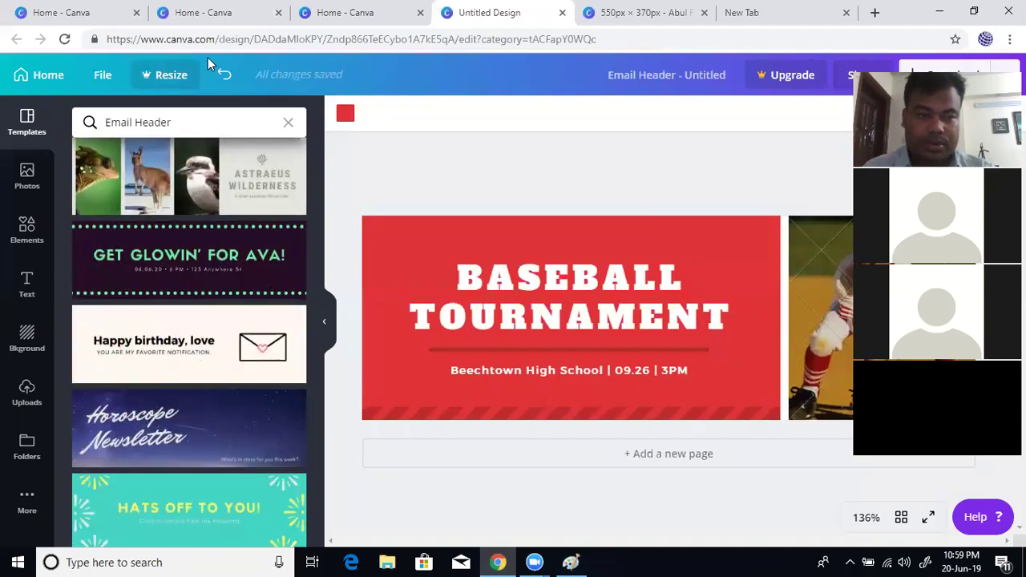
{"action": "left_click", "coordinate": [225, 74]}
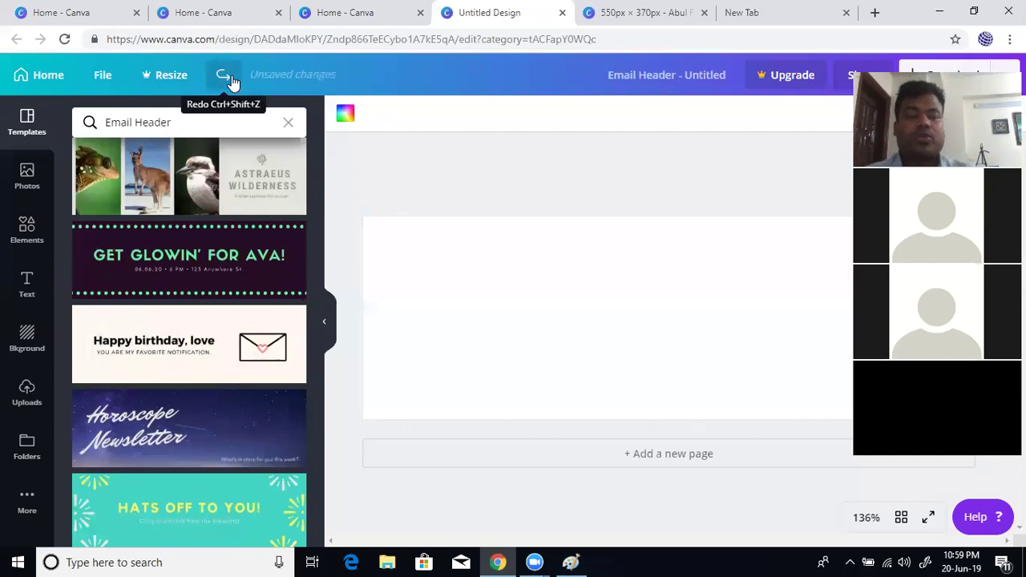
Step: Clear the email header template search and collapse the template list to give the blank page more room
{"action": "left_click", "coordinate": [289, 123]}
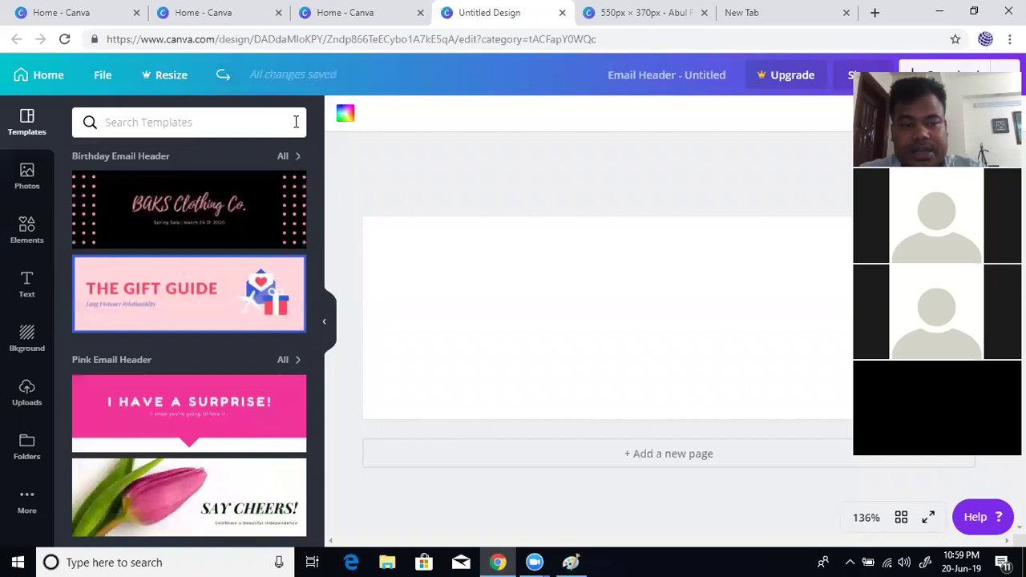
{"action": "scroll", "coordinate": [321, 326], "scroll_direction": "down", "scroll_amount": 5}
{"action": "left_click", "coordinate": [322, 327]}
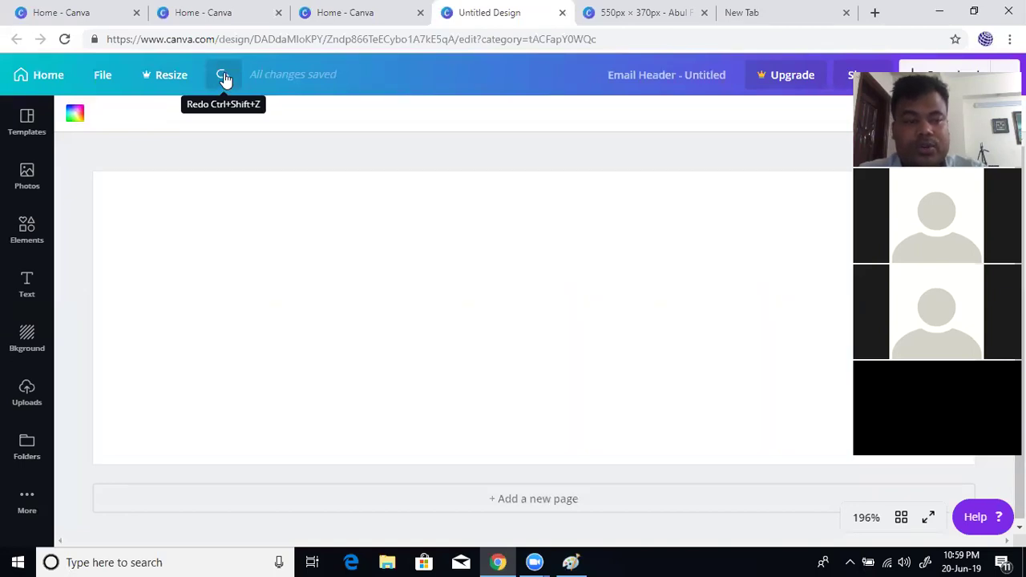
{"action": "left_click", "coordinate": [240, 37]}
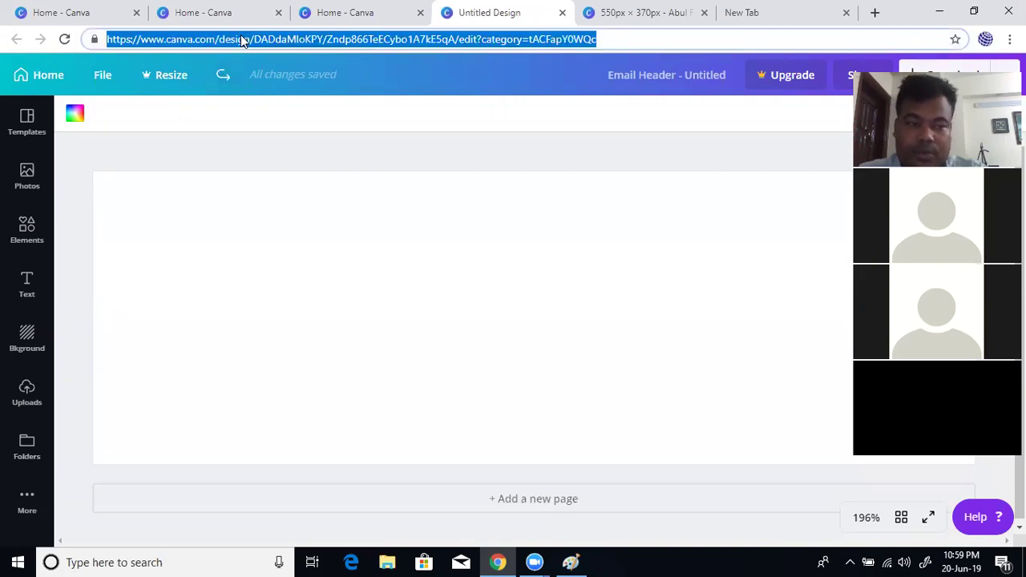
{"action": "left_click", "coordinate": [75, 112]}
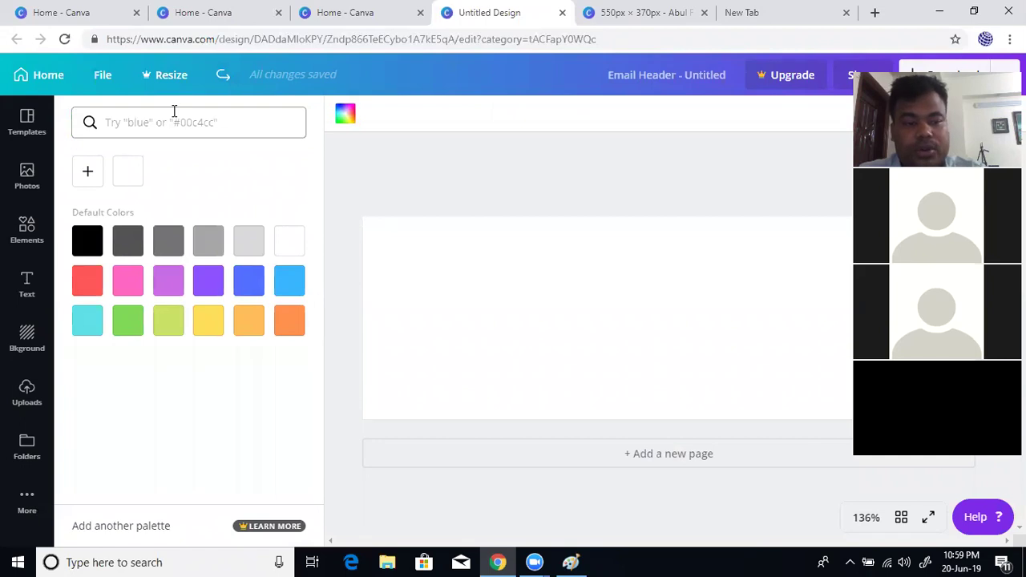
{"action": "left_click", "coordinate": [344, 220]}
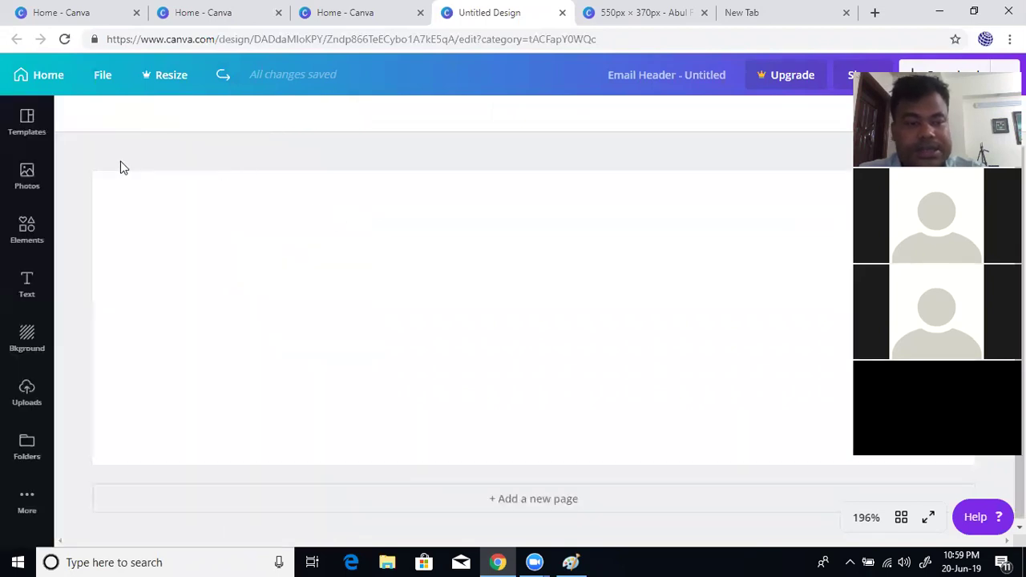
Step: Reopen the template list, browse the email header designs and bring up the stock photo library
{"action": "left_click", "coordinate": [30, 126]}
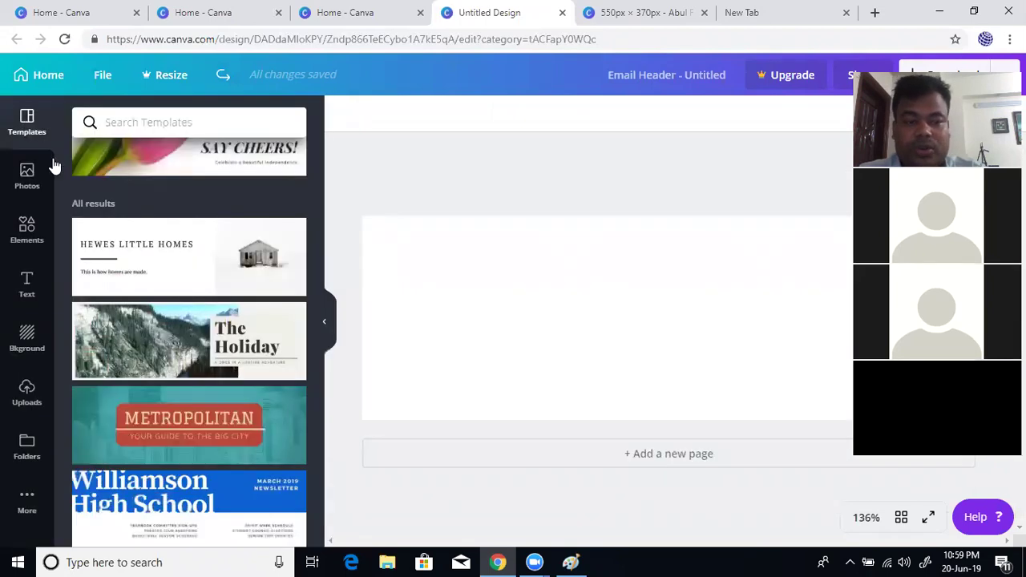
{"action": "scroll", "coordinate": [206, 279], "scroll_direction": "up", "scroll_amount": 5}
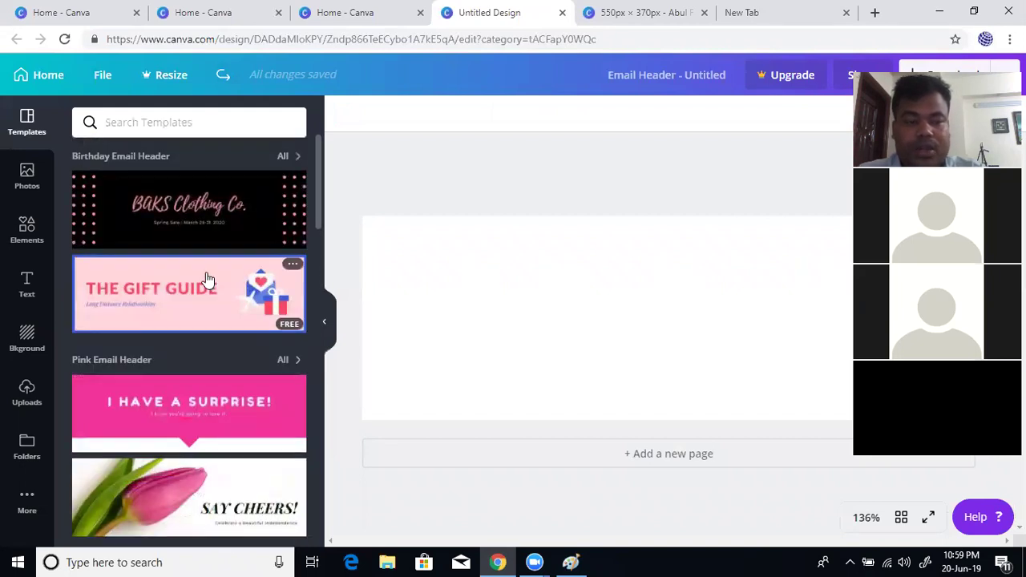
{"action": "scroll", "coordinate": [205, 277], "scroll_direction": "down", "scroll_amount": 10}
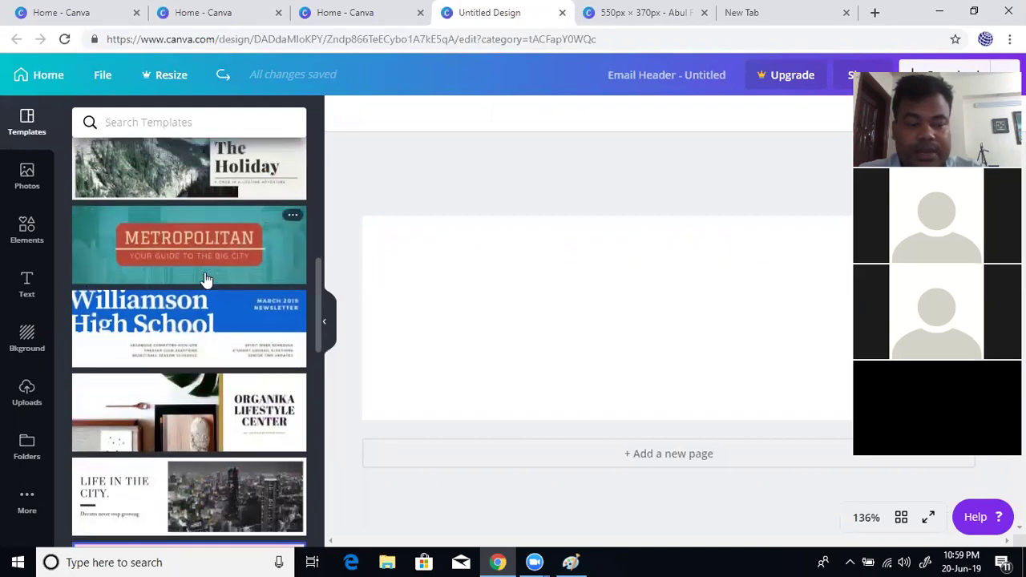
{"action": "scroll", "coordinate": [204, 278], "scroll_direction": "down", "scroll_amount": 4}
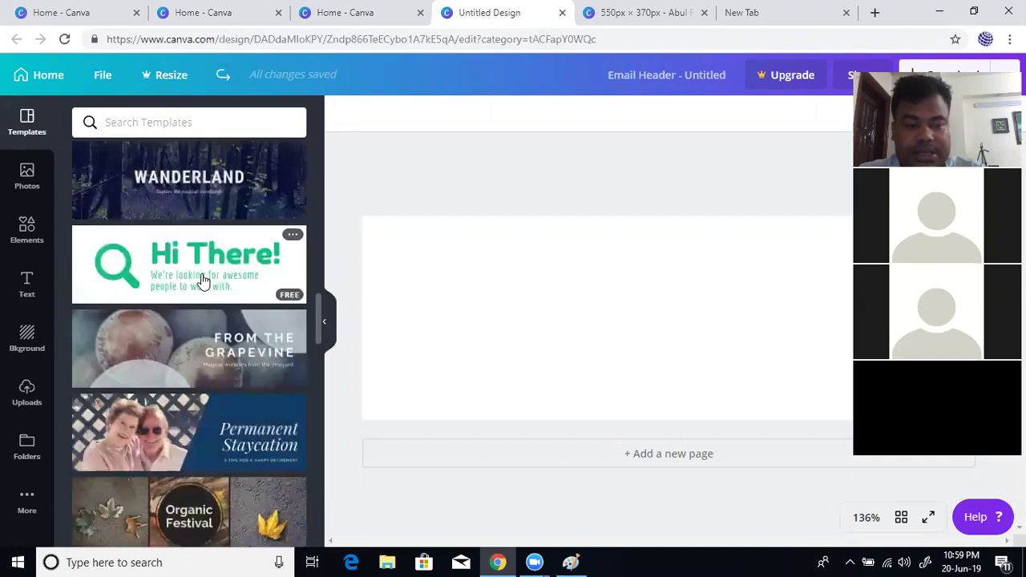
{"action": "scroll", "coordinate": [203, 280], "scroll_direction": "down", "scroll_amount": 4}
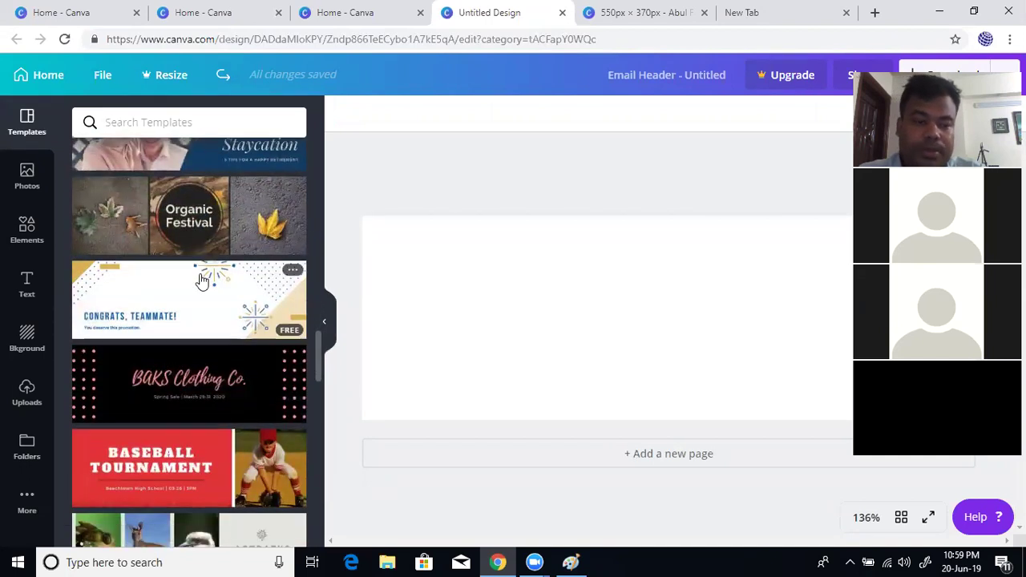
{"action": "left_click", "coordinate": [27, 173]}
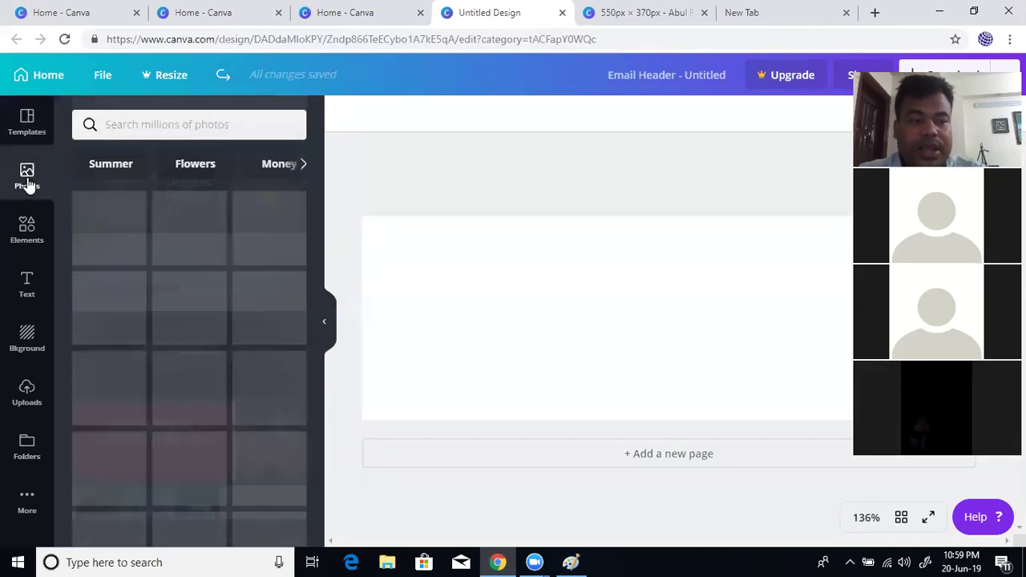
Step: Look through more email header templates, such as Special Delivery and Sunrise Horizon, and return to the Canva home page
{"action": "left_click", "coordinate": [35, 124]}
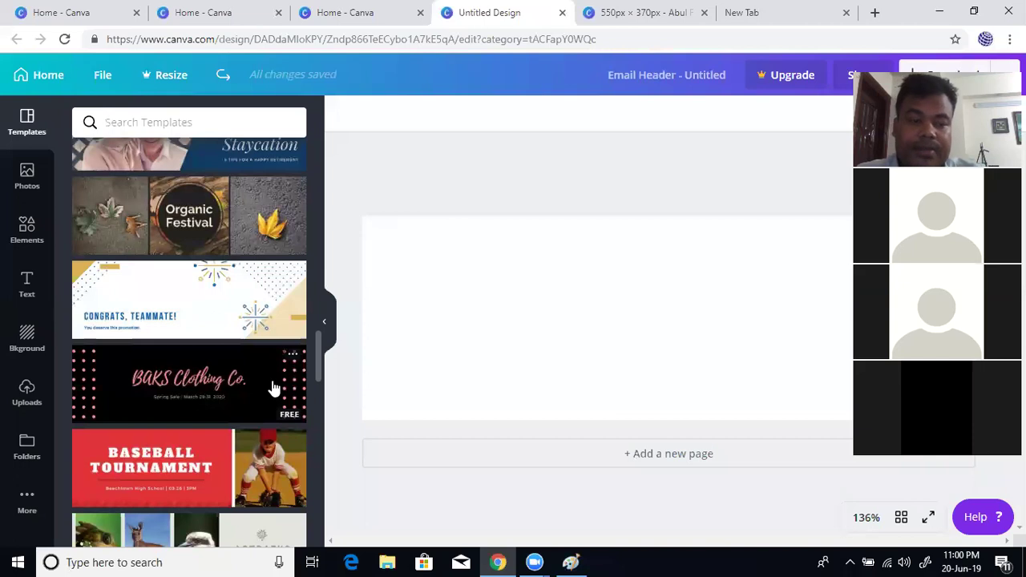
{"action": "scroll", "coordinate": [248, 332], "scroll_direction": "down", "scroll_amount": 4}
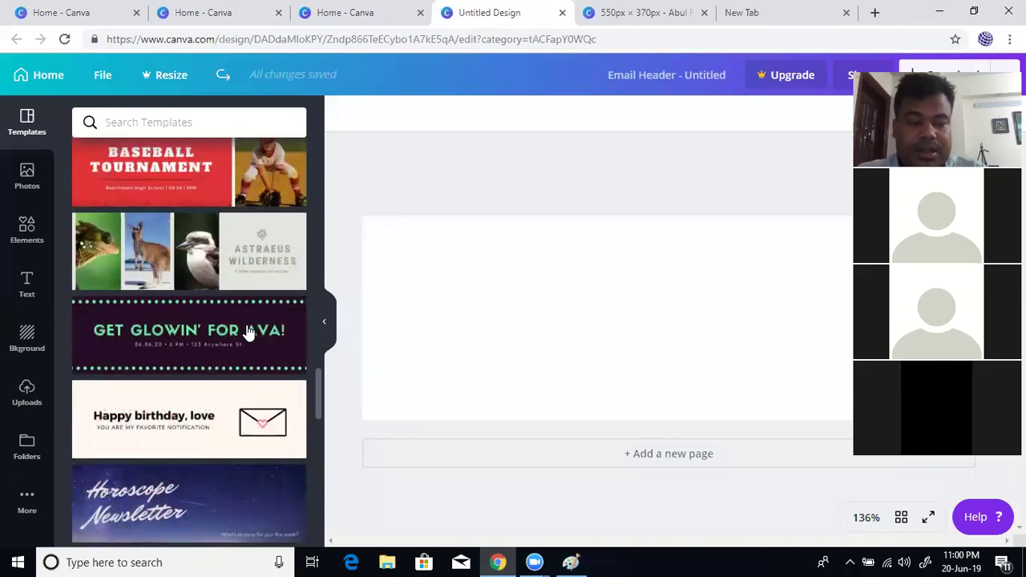
{"action": "scroll", "coordinate": [249, 332], "scroll_direction": "down", "scroll_amount": 3}
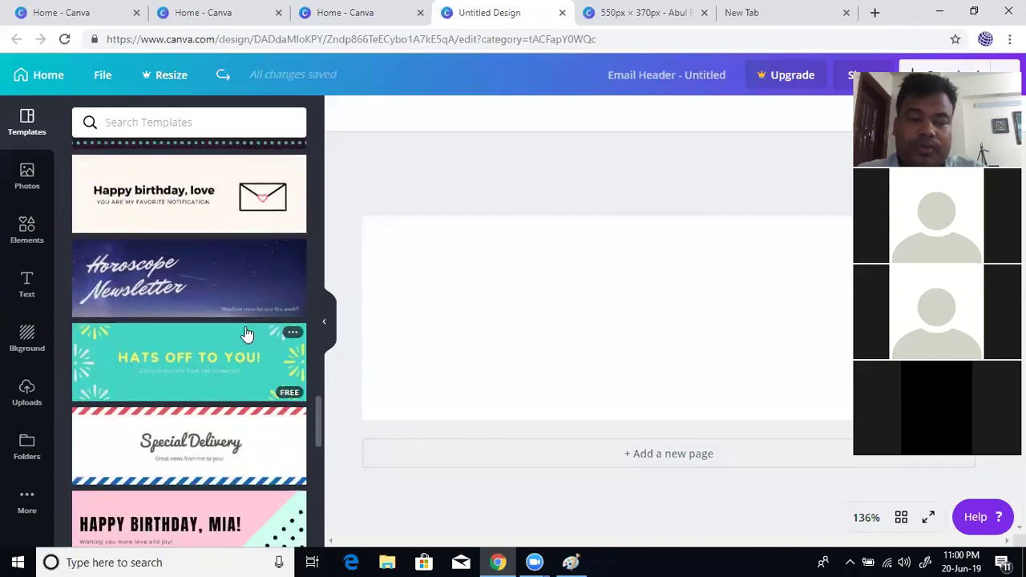
{"action": "scroll", "coordinate": [247, 335], "scroll_direction": "down", "scroll_amount": 2}
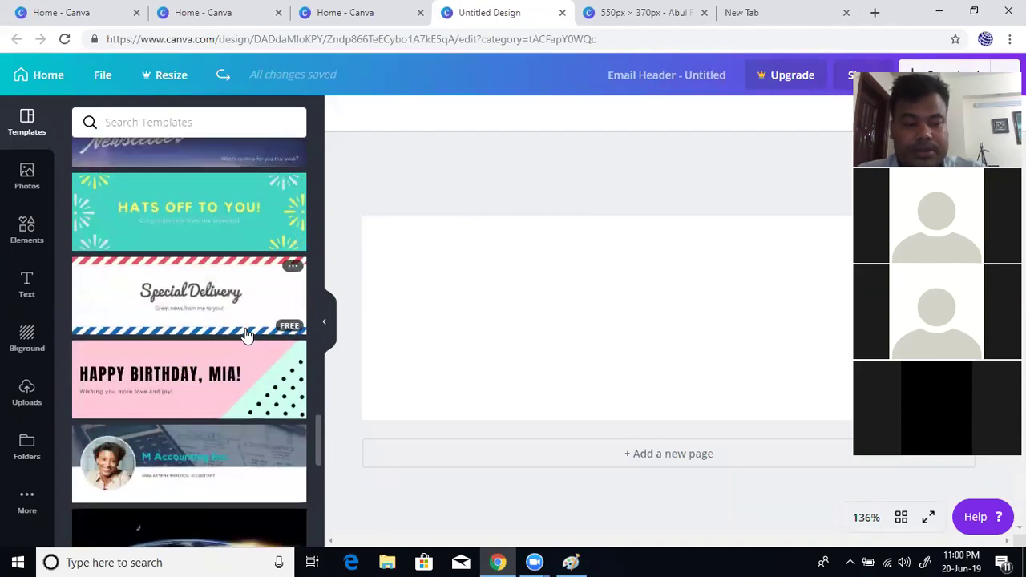
{"action": "scroll", "coordinate": [244, 337], "scroll_direction": "down", "scroll_amount": 3}
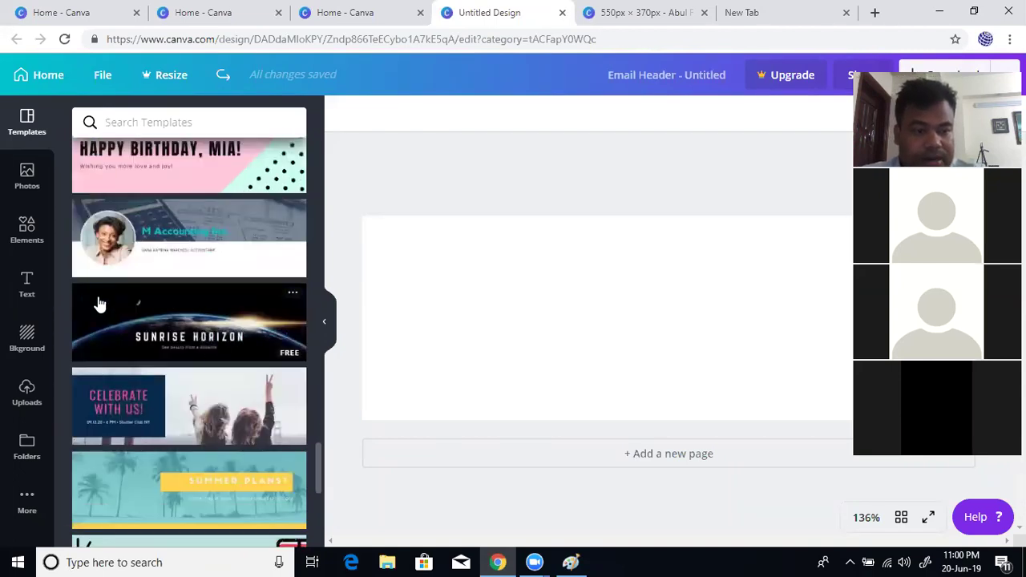
{"action": "scroll", "coordinate": [96, 298], "scroll_direction": "up", "scroll_amount": 20}
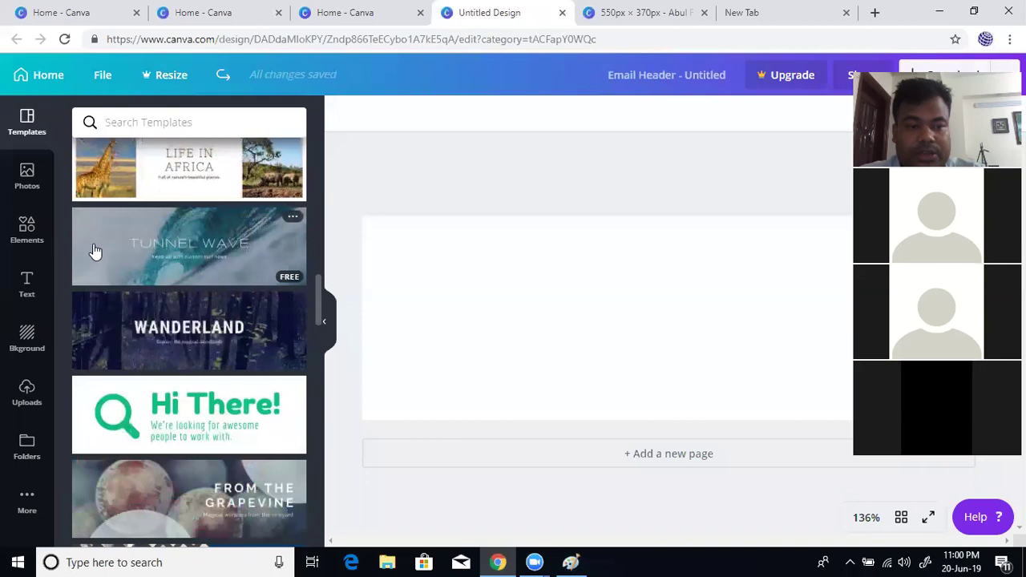
{"action": "left_click", "coordinate": [44, 76]}
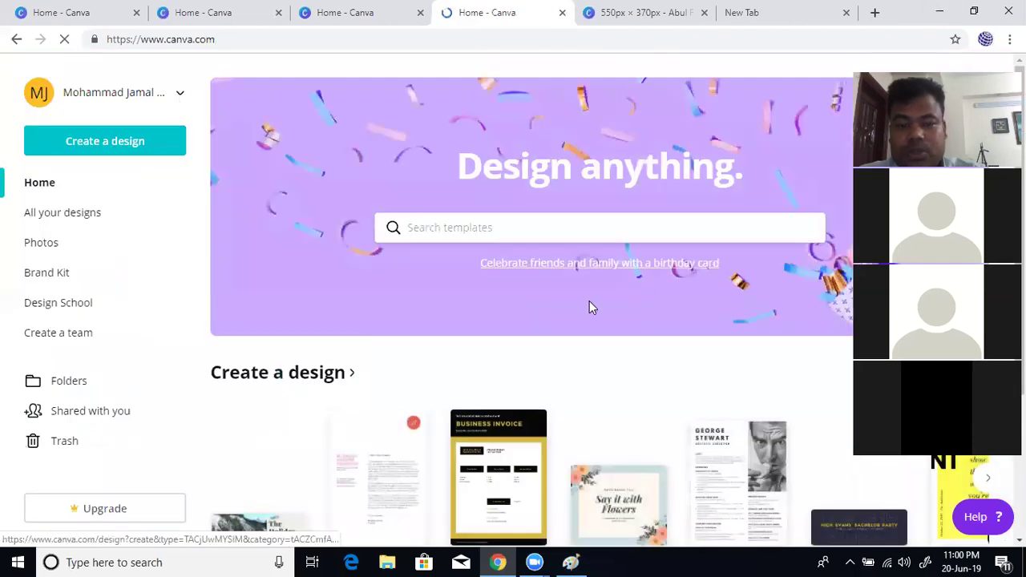
Step: Restore the browser window to a smaller size and shift it sideways so the whole home page is unobstructed
{"action": "scroll", "coordinate": [471, 355], "scroll_direction": "down", "scroll_amount": 2}
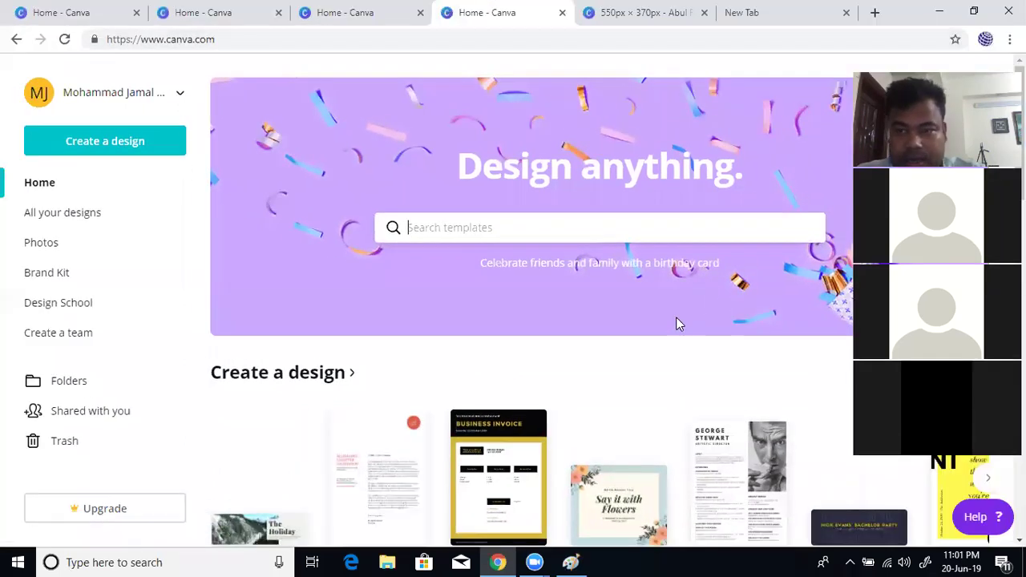
{"action": "double_click", "coordinate": [897, 20]}
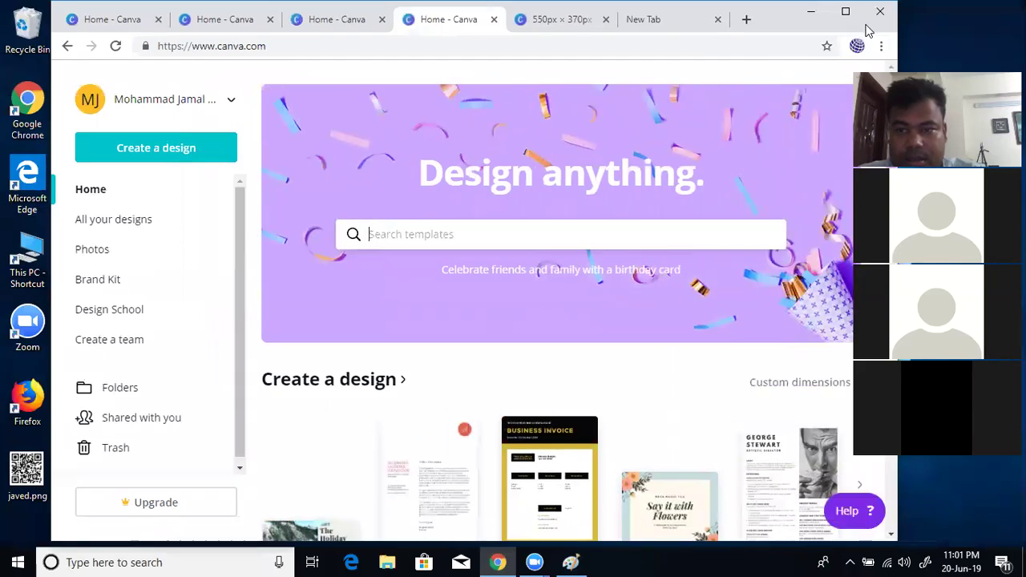
{"action": "left_click_drag", "start_coordinate": [812, 29], "coordinate": [747, 29]}
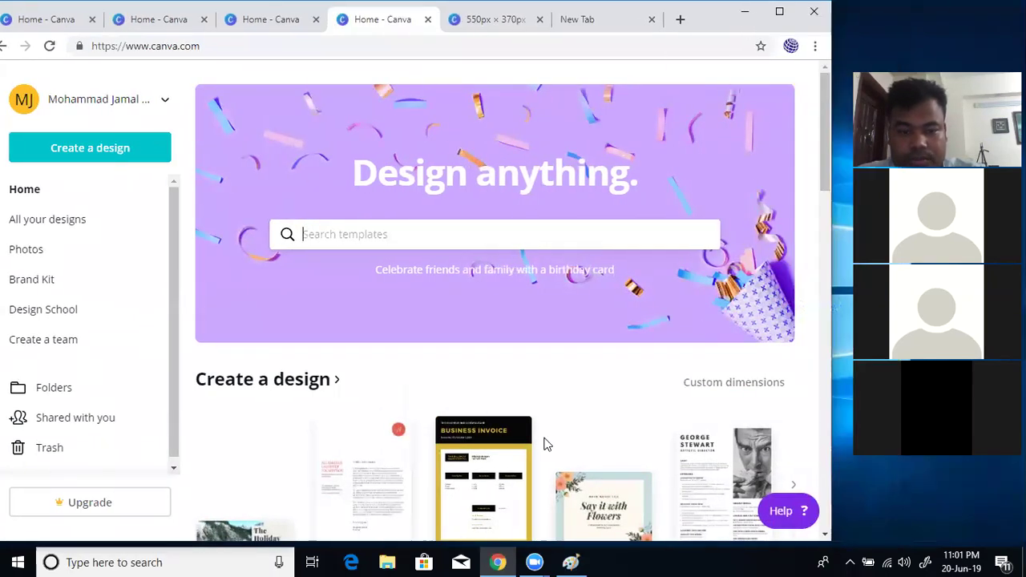
Step: Look over the suggested design types and the thumbnails of existing designs on the home page
{"action": "scroll", "coordinate": [531, 328], "scroll_direction": "down", "scroll_amount": 3}
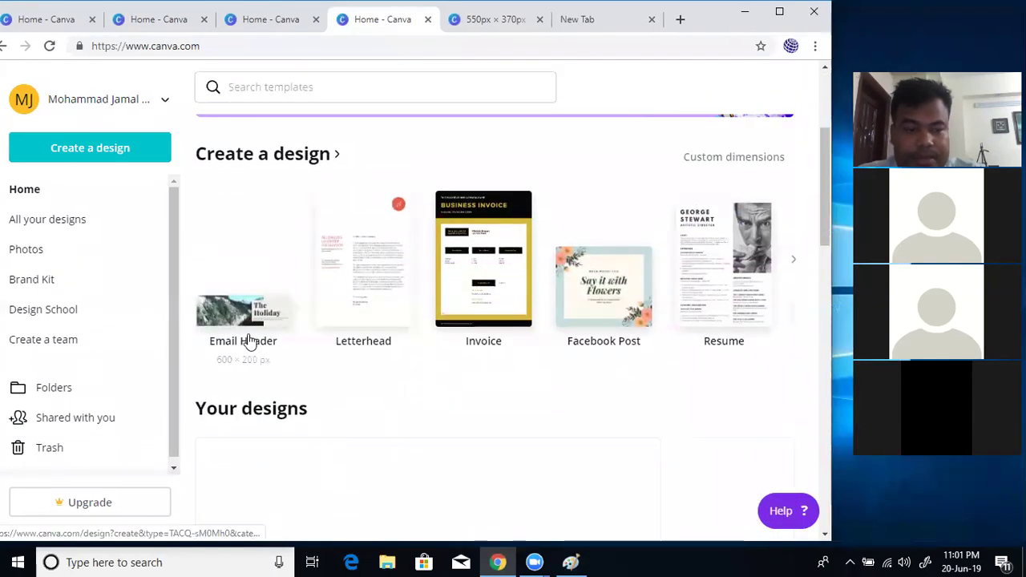
{"action": "scroll", "coordinate": [335, 364], "scroll_direction": "down", "scroll_amount": 3}
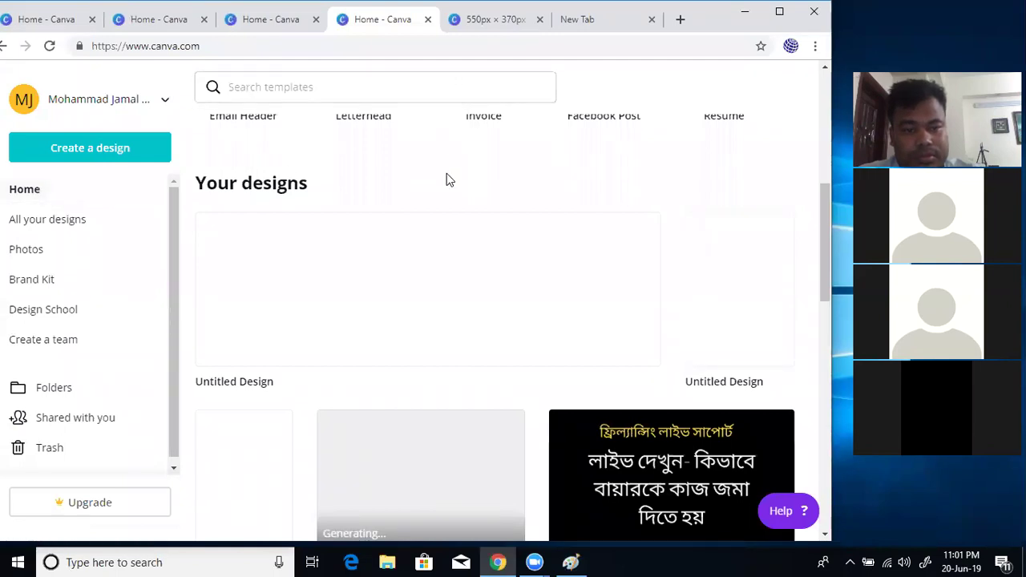
{"action": "scroll", "coordinate": [448, 178], "scroll_direction": "up", "scroll_amount": 3}
{"action": "scroll", "coordinate": [448, 178], "scroll_direction": "up", "scroll_amount": 3}
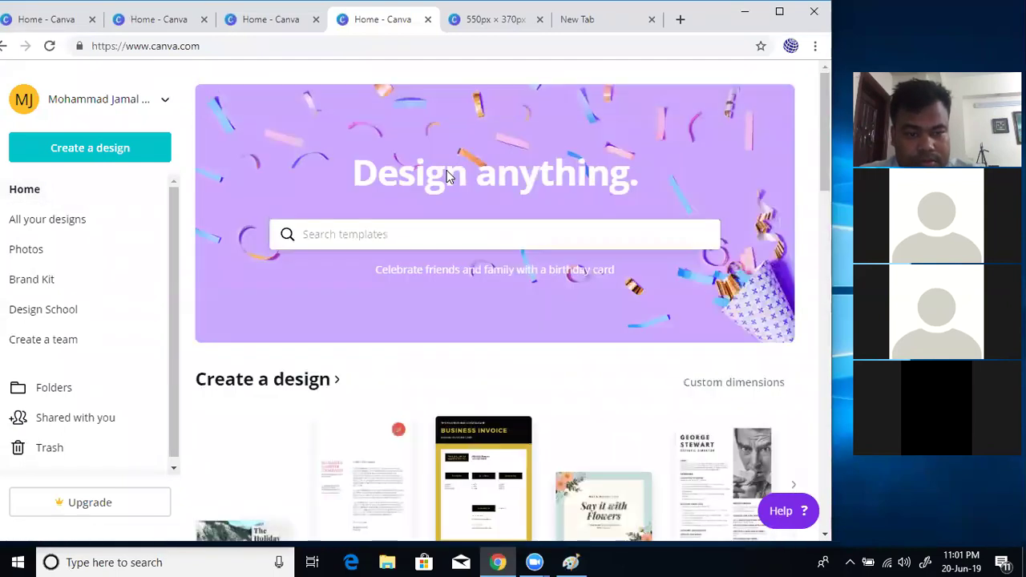
{"action": "scroll", "coordinate": [447, 219], "scroll_direction": "down", "scroll_amount": 6}
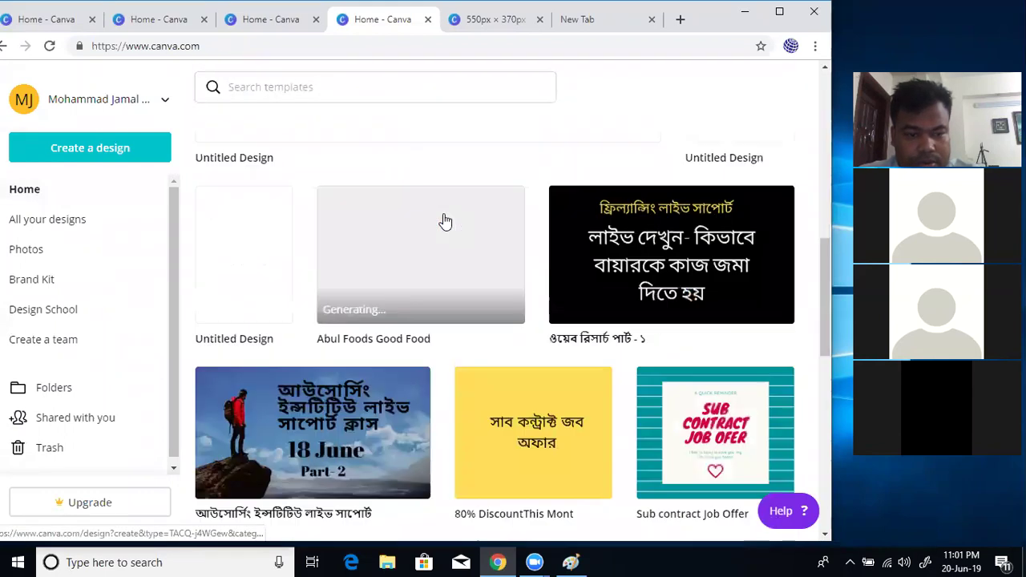
{"action": "scroll", "coordinate": [447, 219], "scroll_direction": "down", "scroll_amount": 4}
{"action": "scroll", "coordinate": [442, 218], "scroll_direction": "up", "scroll_amount": 1}
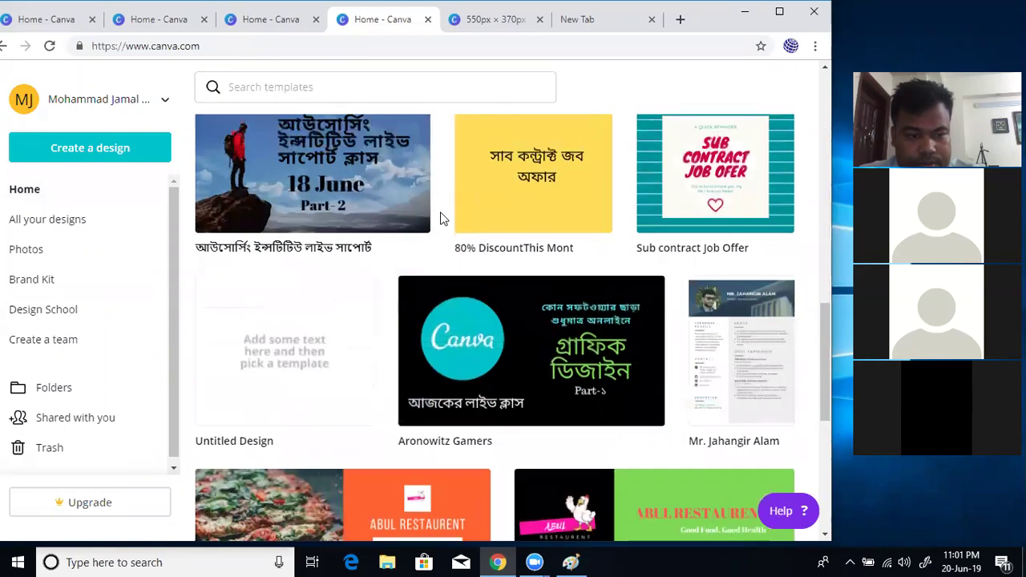
Step: Open the full Create a design catalogue and browse the Social Media types through to Google+ Header
{"action": "left_click", "coordinate": [92, 154]}
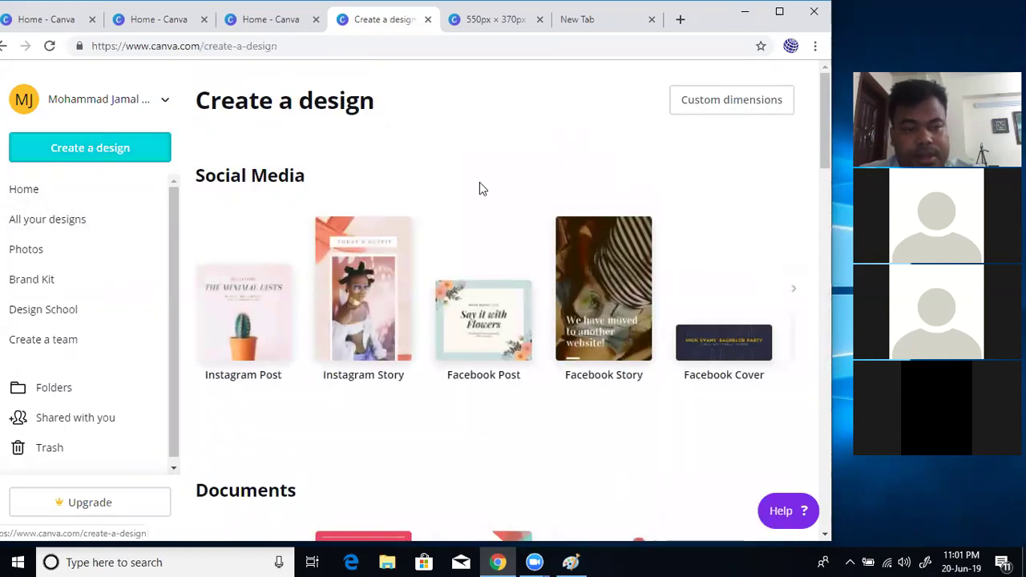
{"action": "scroll", "coordinate": [310, 325], "scroll_direction": "down", "scroll_amount": 2}
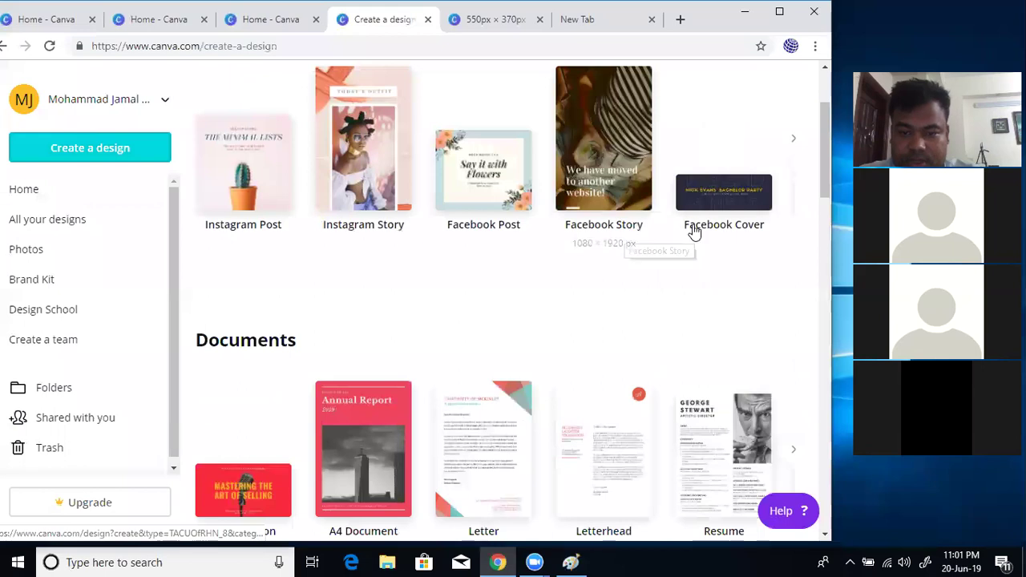
{"action": "left_click", "coordinate": [792, 139]}
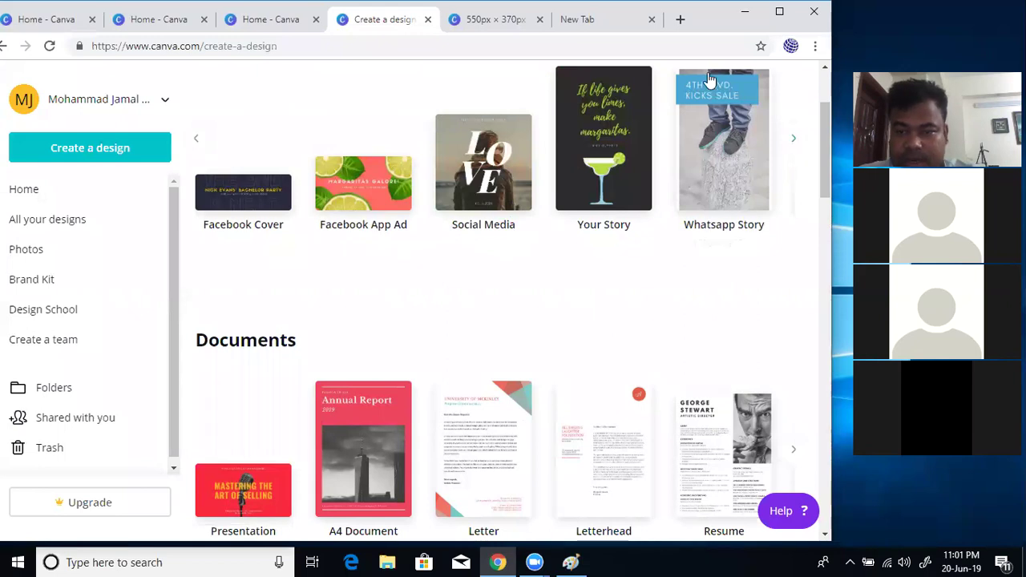
{"action": "left_click", "coordinate": [793, 140]}
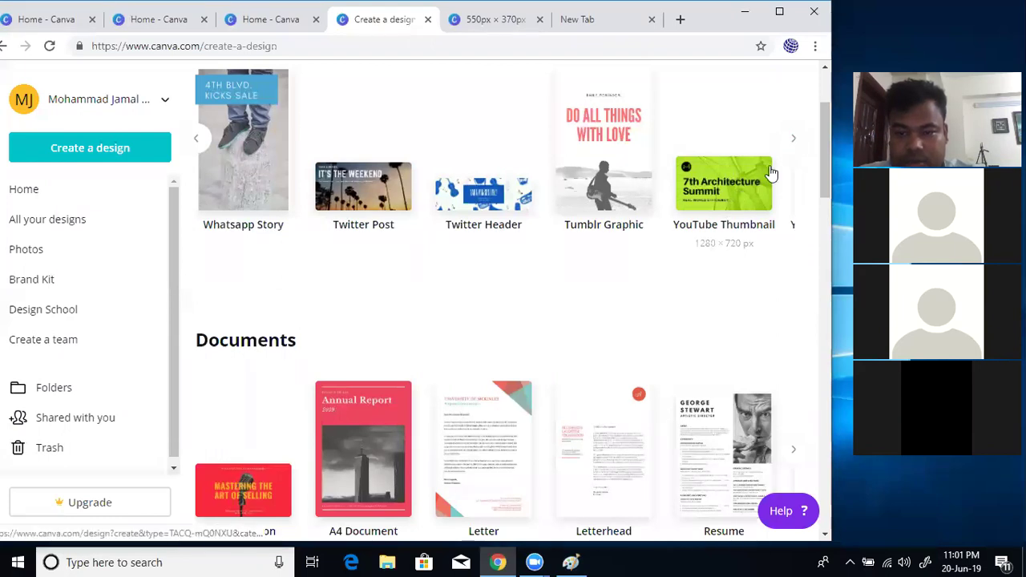
{"action": "left_click", "coordinate": [792, 138]}
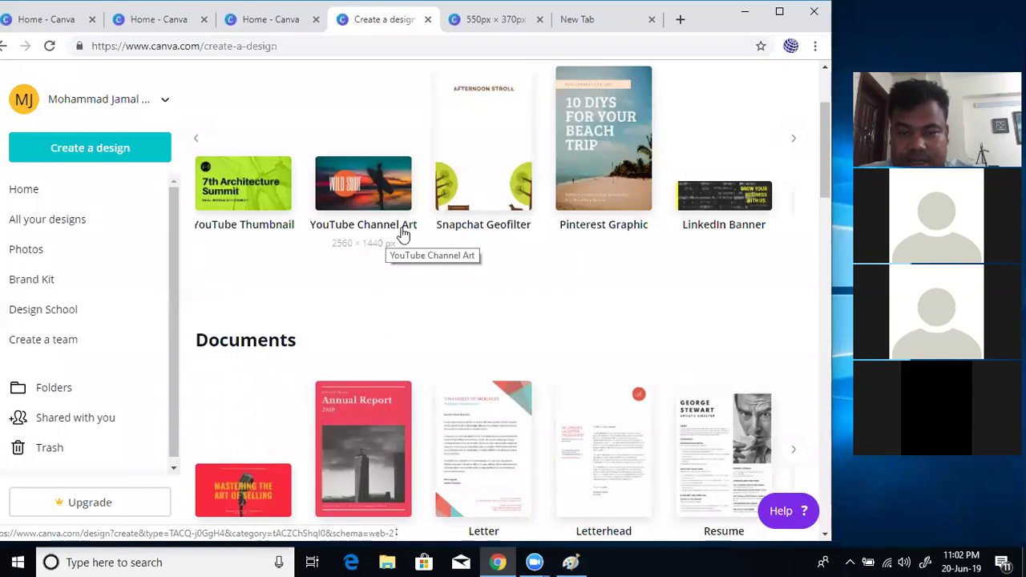
{"action": "left_click", "coordinate": [794, 141]}
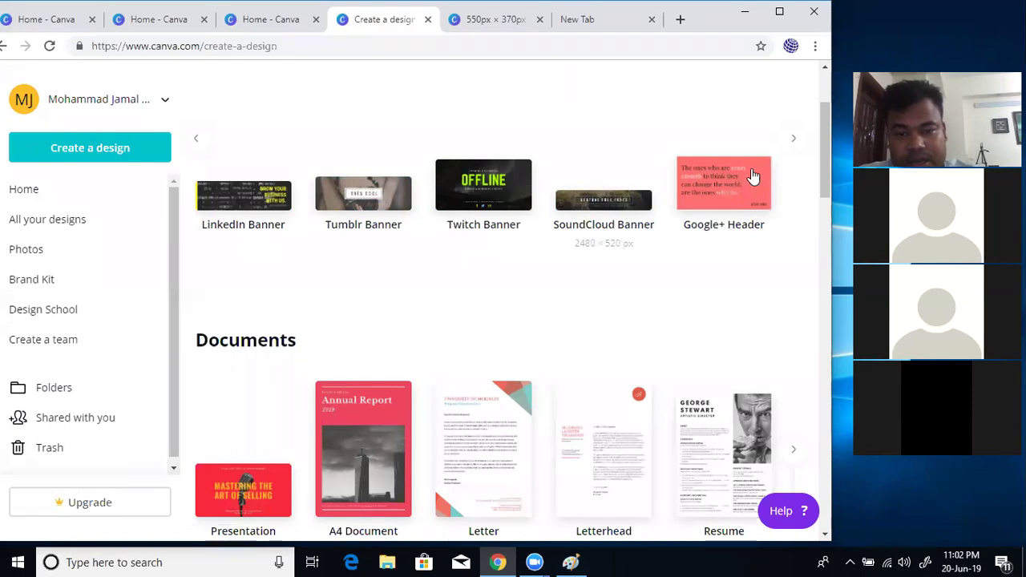
{"action": "left_click", "coordinate": [793, 141]}
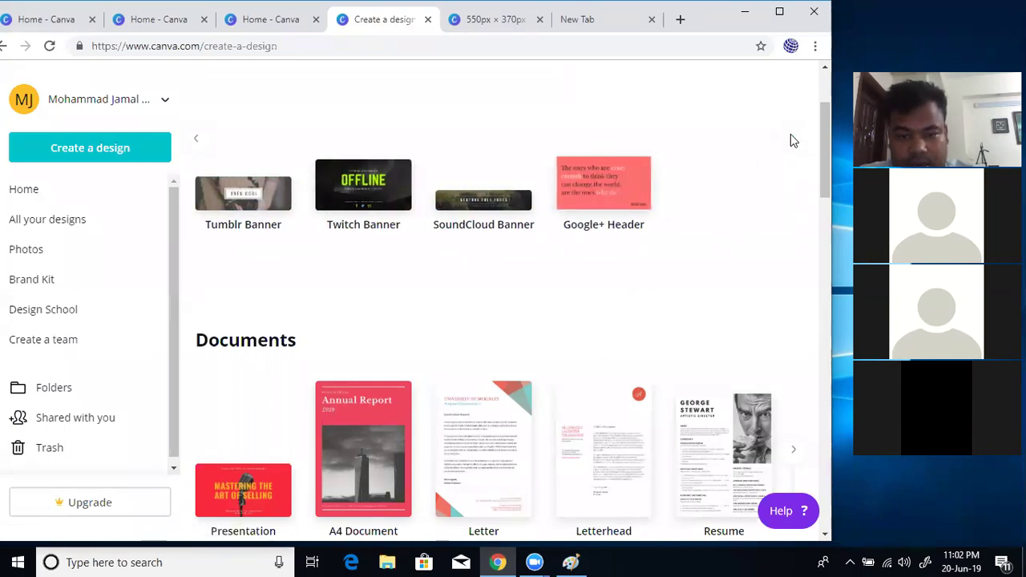
Step: Browse the Documents design types from Presentation and A4 Document through to Invoice
{"action": "scroll", "coordinate": [462, 222], "scroll_direction": "down", "scroll_amount": 2}
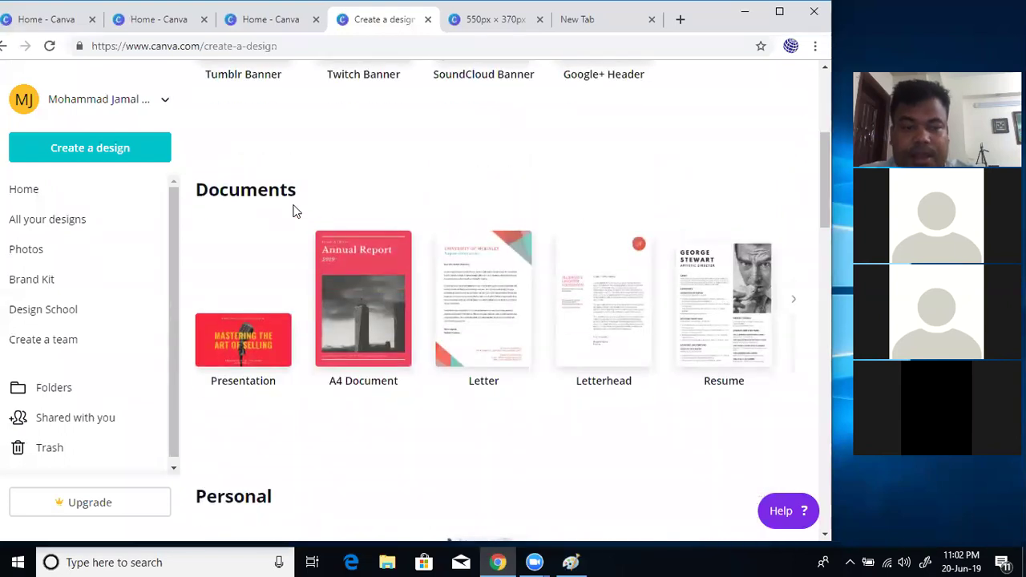
{"action": "scroll", "coordinate": [290, 197], "scroll_direction": "down", "scroll_amount": 1}
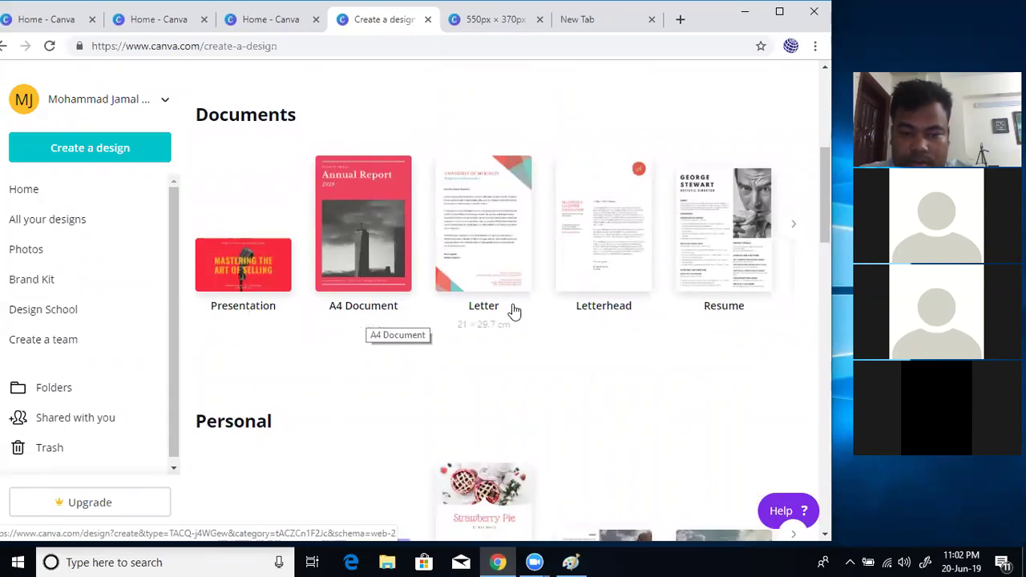
{"action": "left_click", "coordinate": [792, 226]}
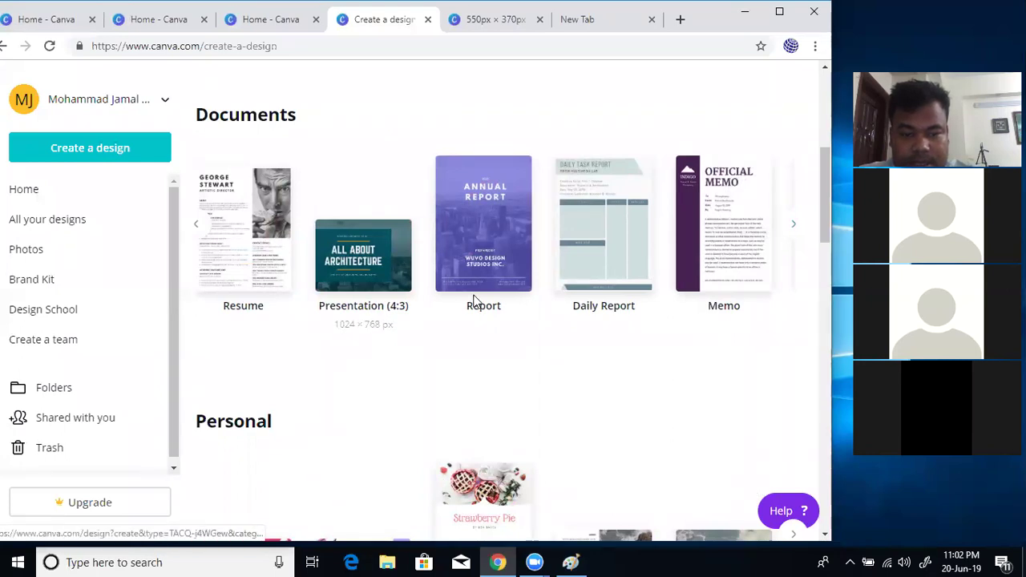
{"action": "left_click", "coordinate": [797, 225]}
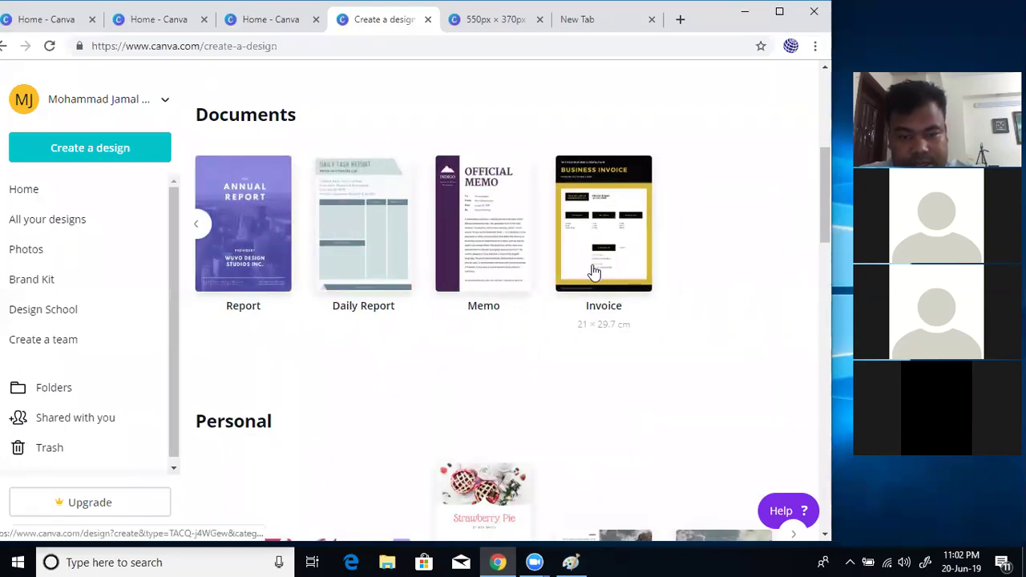
Step: Browse the Personal design types from Card and Birthday Card through to Comic Strip
{"action": "scroll", "coordinate": [593, 272], "scroll_direction": "down", "scroll_amount": 5}
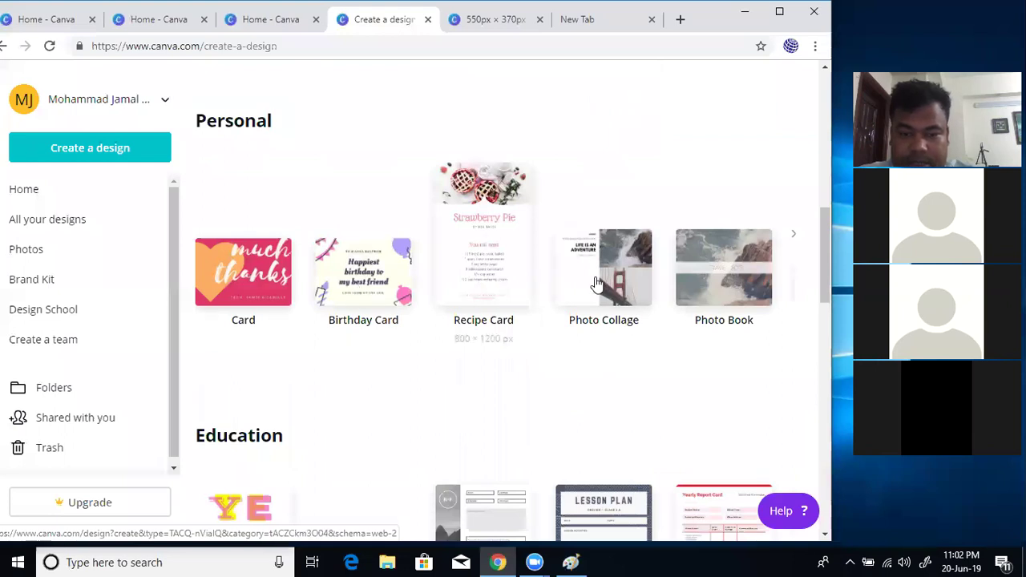
{"action": "left_click", "coordinate": [791, 238]}
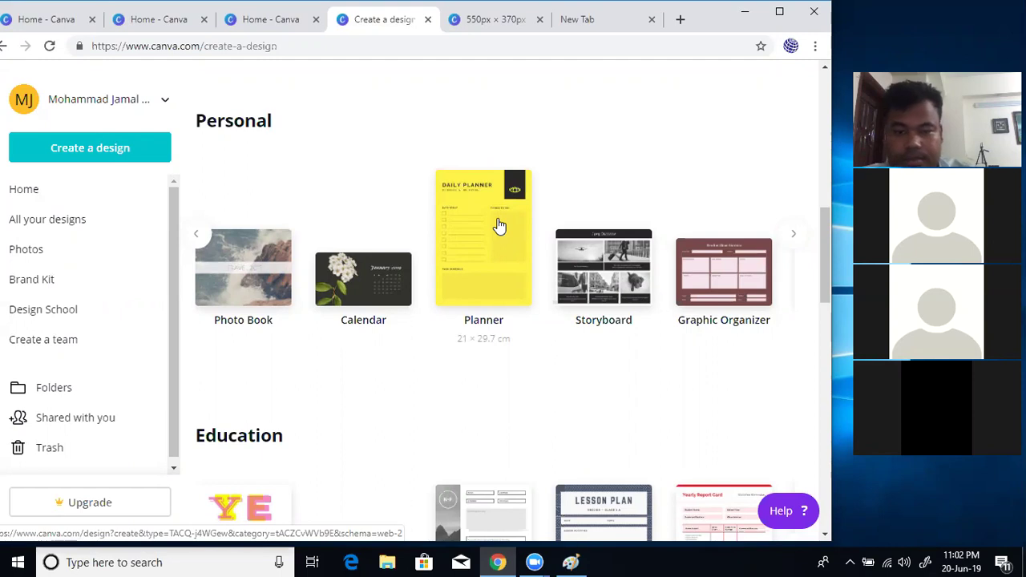
{"action": "left_click", "coordinate": [791, 235]}
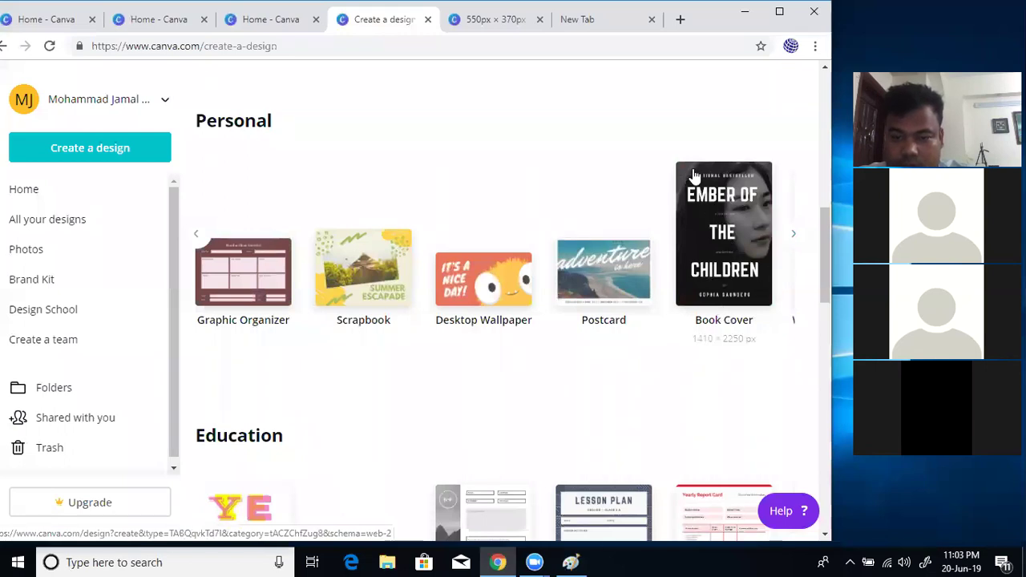
{"action": "left_click", "coordinate": [793, 233]}
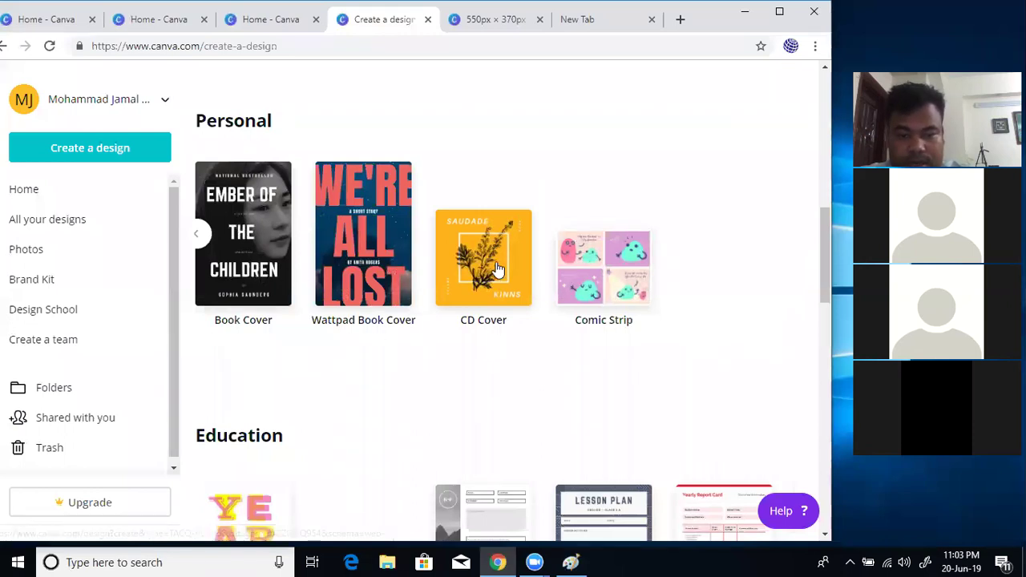
Step: Browse the Education design types from Yearbook and Class Schedule through to Mind Map
{"action": "scroll", "coordinate": [499, 255], "scroll_direction": "down", "scroll_amount": 2}
{"action": "scroll", "coordinate": [448, 272], "scroll_direction": "down", "scroll_amount": 2}
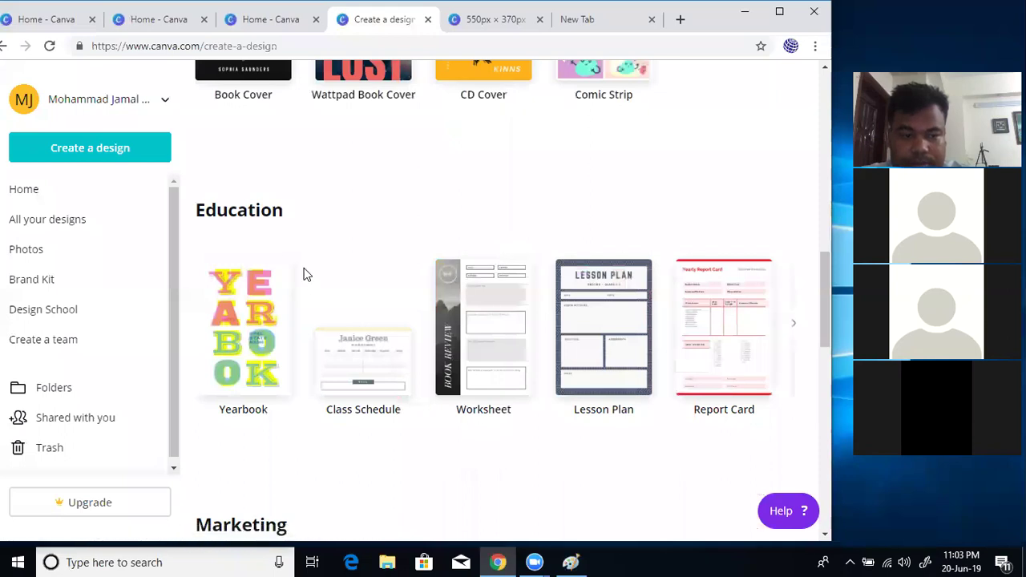
{"action": "scroll", "coordinate": [305, 274], "scroll_direction": "down", "scroll_amount": 1}
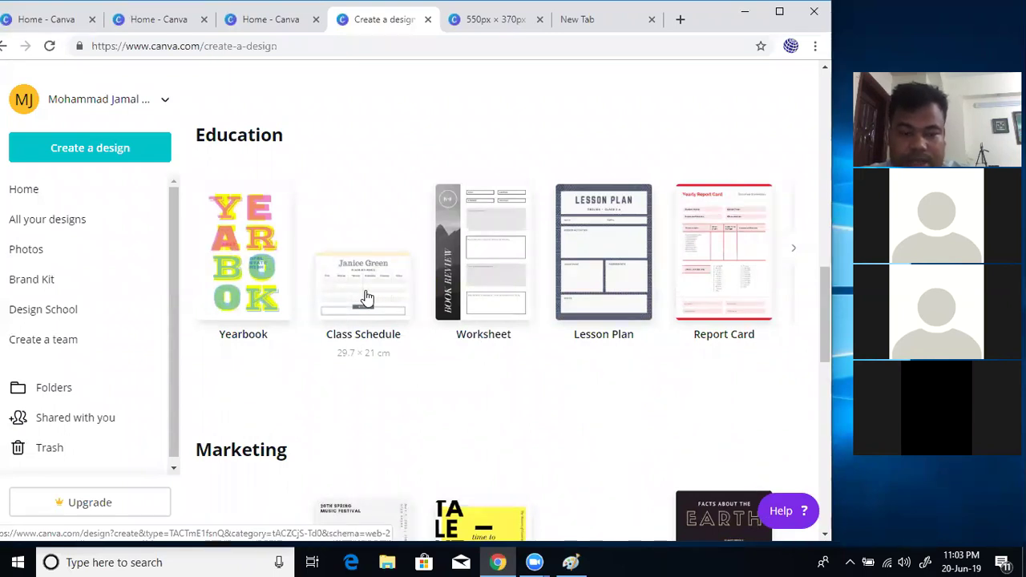
{"action": "scroll", "coordinate": [375, 305], "scroll_direction": "down", "scroll_amount": 1}
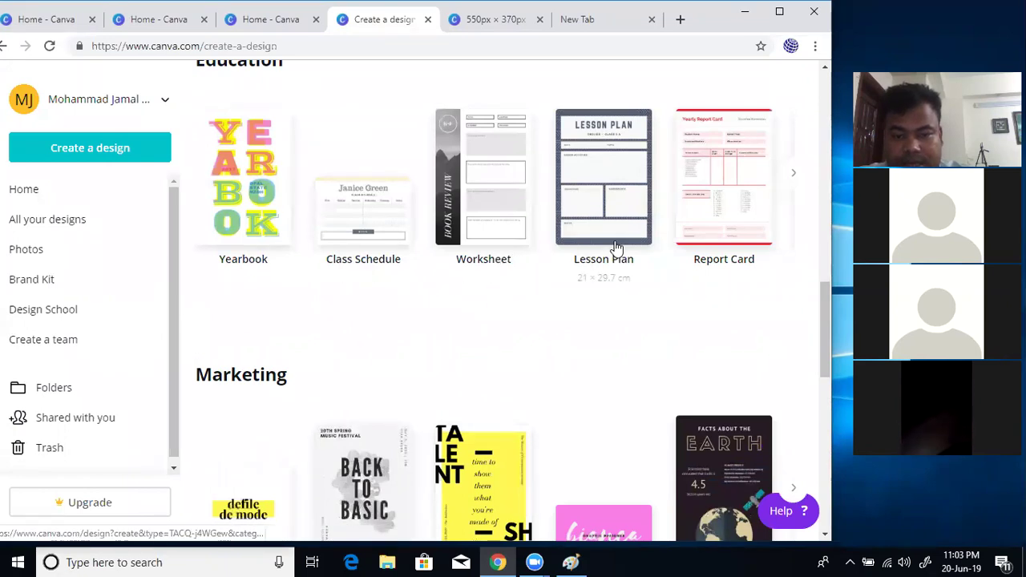
{"action": "left_click", "coordinate": [792, 178]}
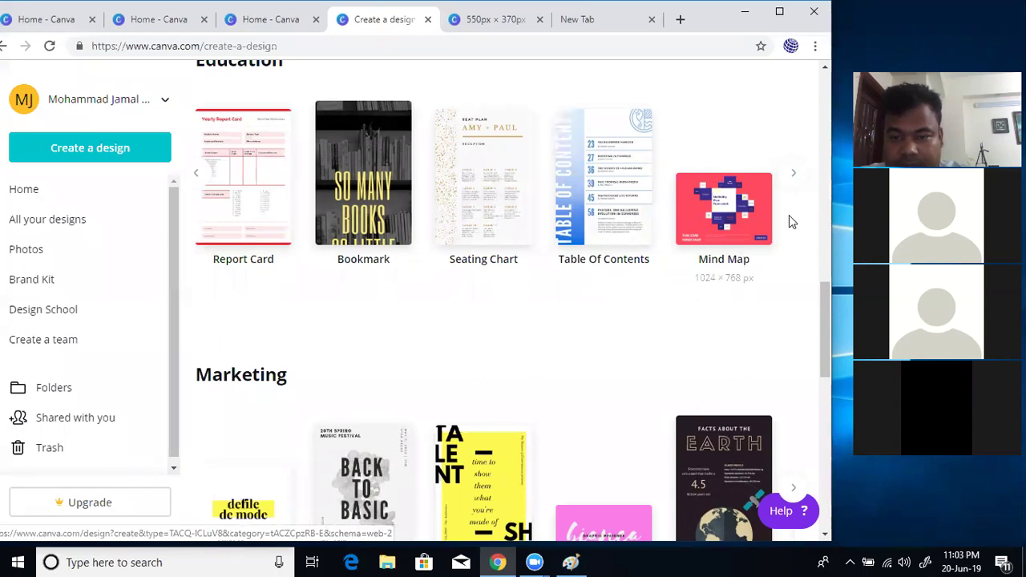
{"action": "left_click", "coordinate": [793, 173]}
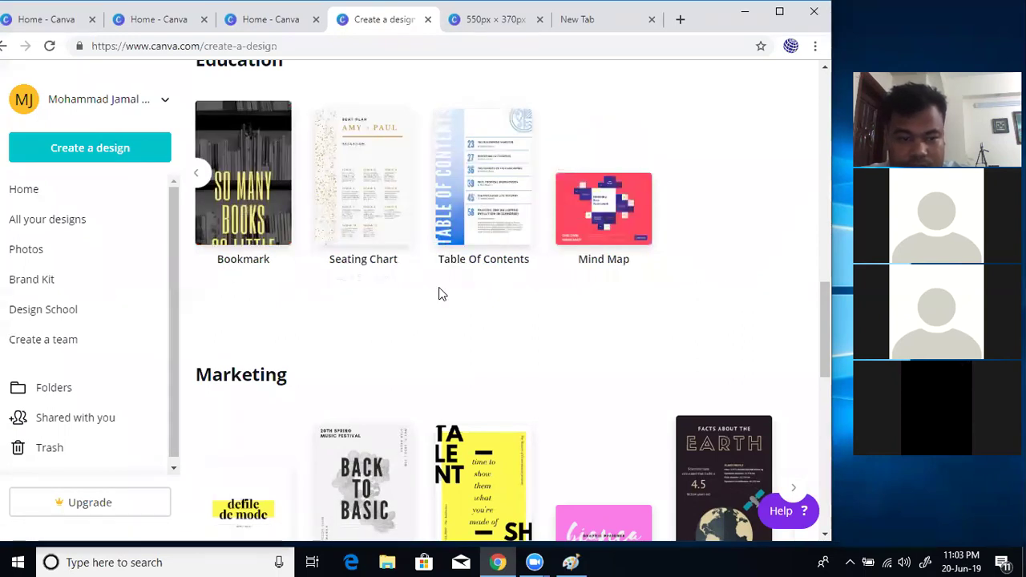
Step: Browse the Marketing design types from Logo, Poster and Flyer through to Media Kit and Etsy Shop Icon
{"action": "scroll", "coordinate": [439, 294], "scroll_direction": "down", "scroll_amount": 3}
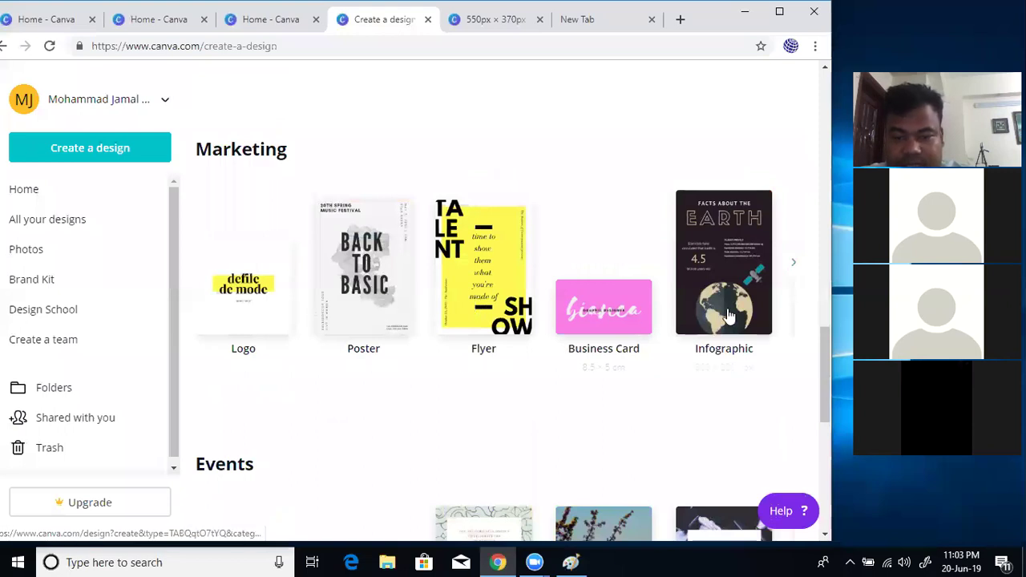
{"action": "left_click", "coordinate": [795, 265]}
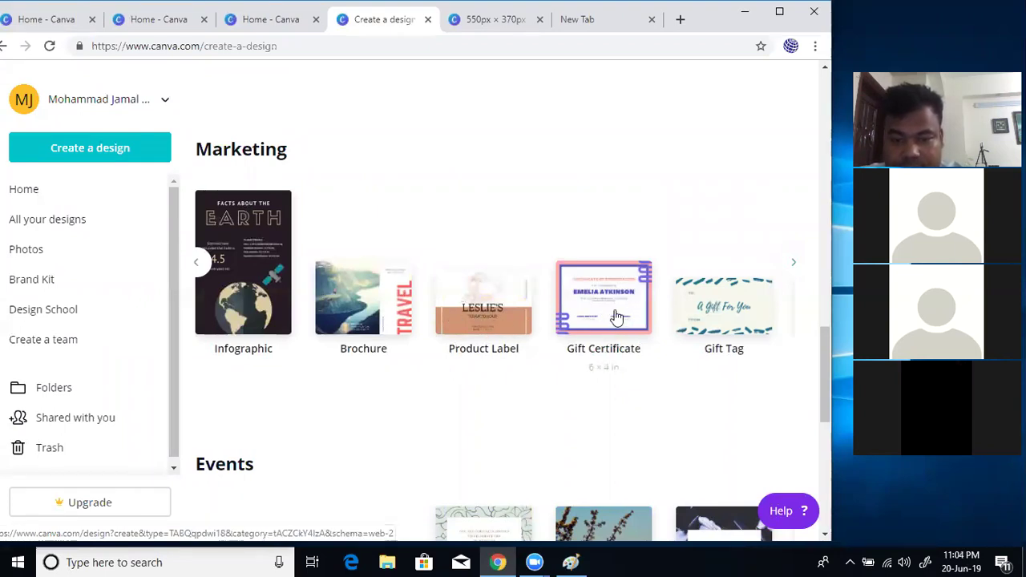
{"action": "left_click", "coordinate": [793, 265]}
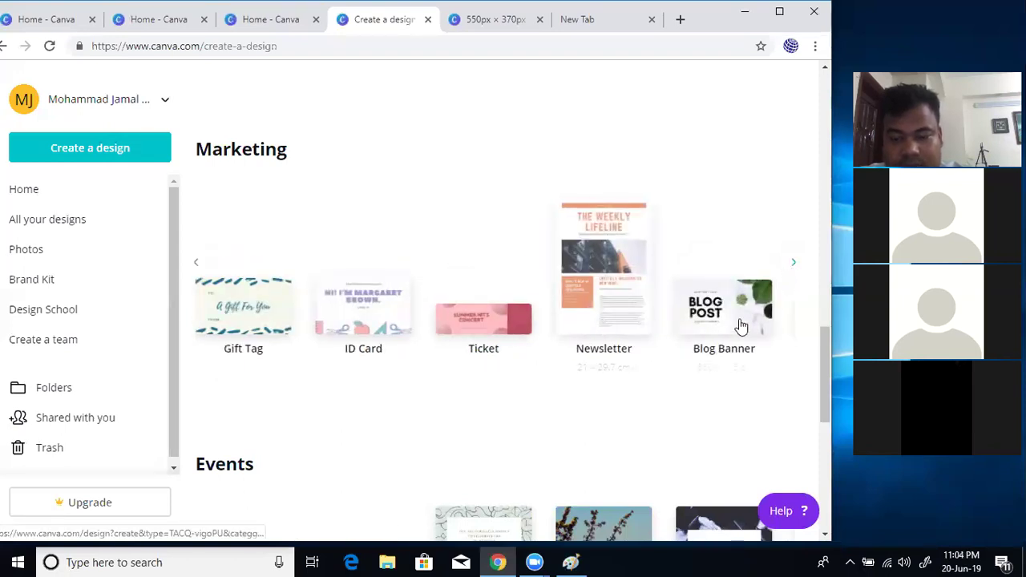
{"action": "left_click", "coordinate": [793, 264]}
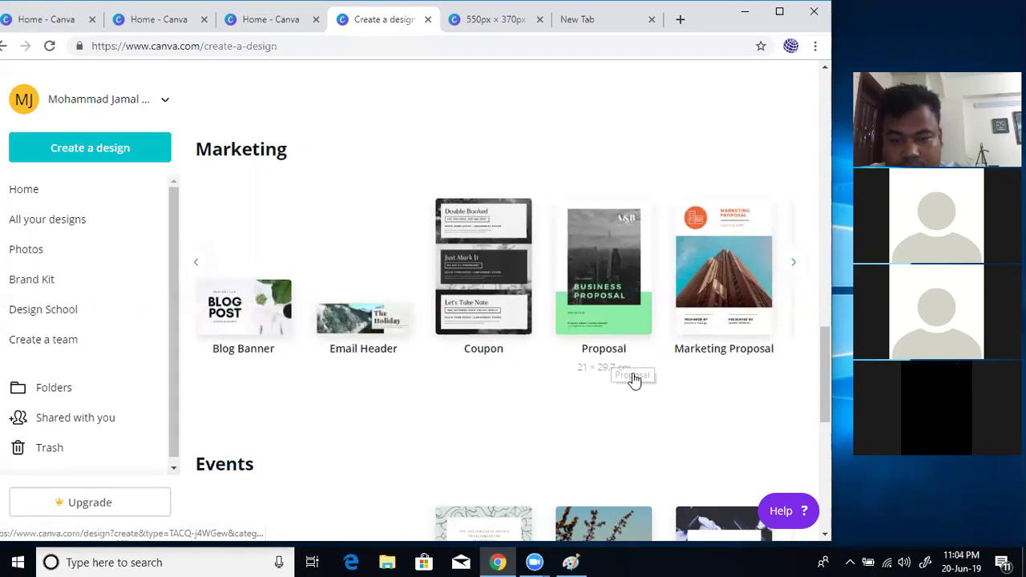
{"action": "left_click", "coordinate": [793, 263]}
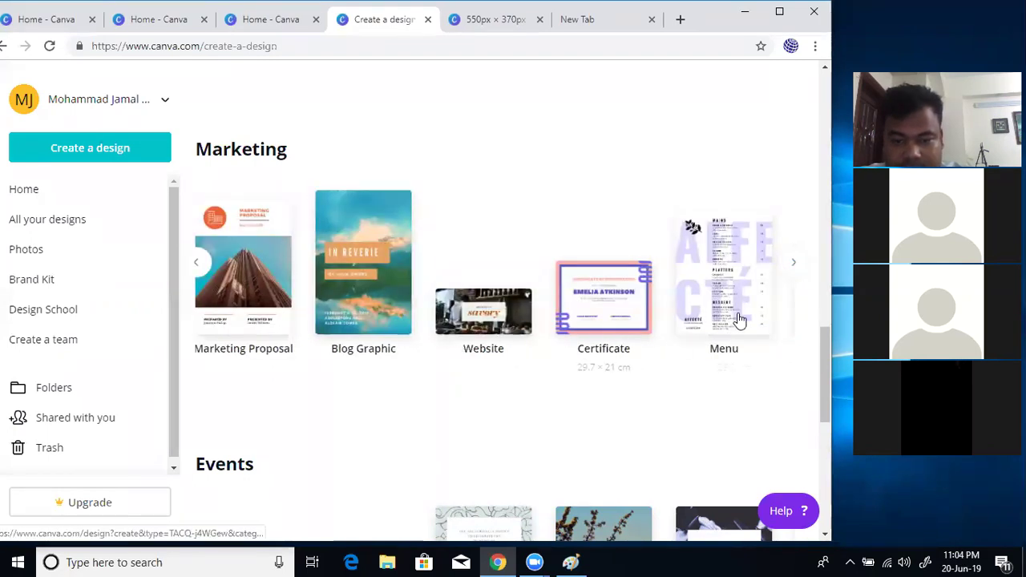
{"action": "left_click", "coordinate": [790, 272]}
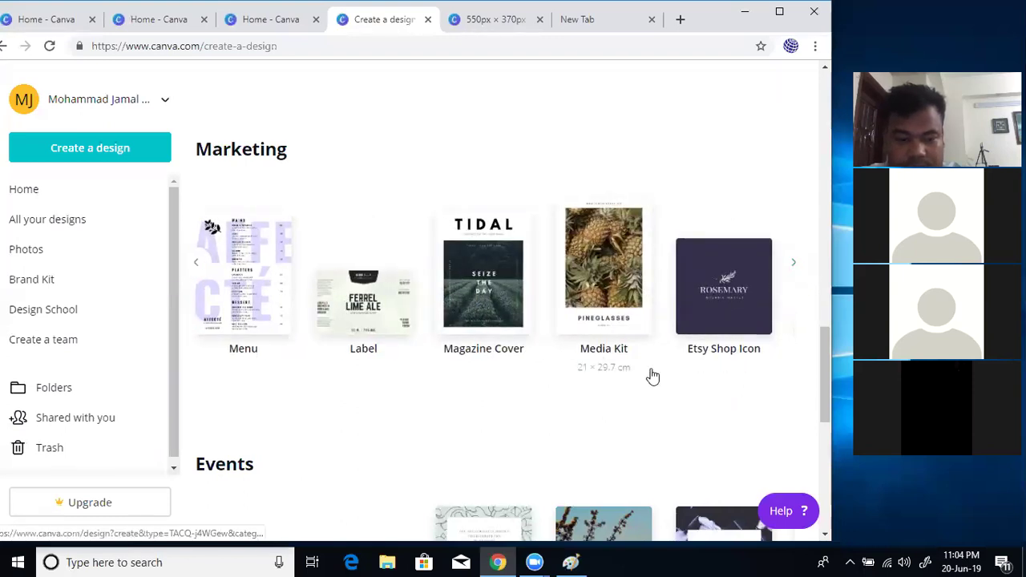
Step: Browse the Events design types through to Facebook Event Cover, view the Ads types and return to the Marketing section
{"action": "scroll", "coordinate": [649, 375], "scroll_direction": "down", "scroll_amount": 4}
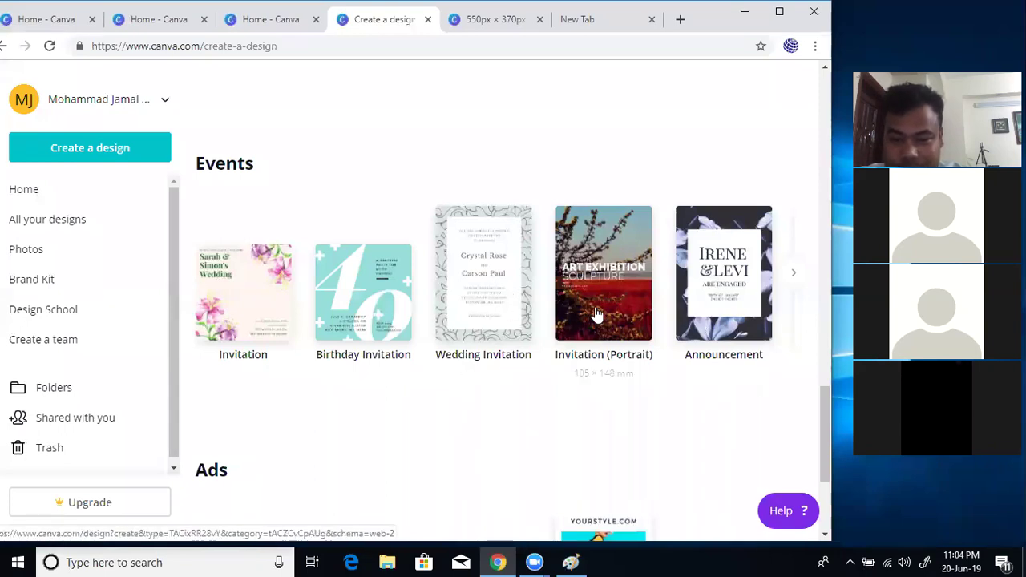
{"action": "left_click", "coordinate": [789, 269]}
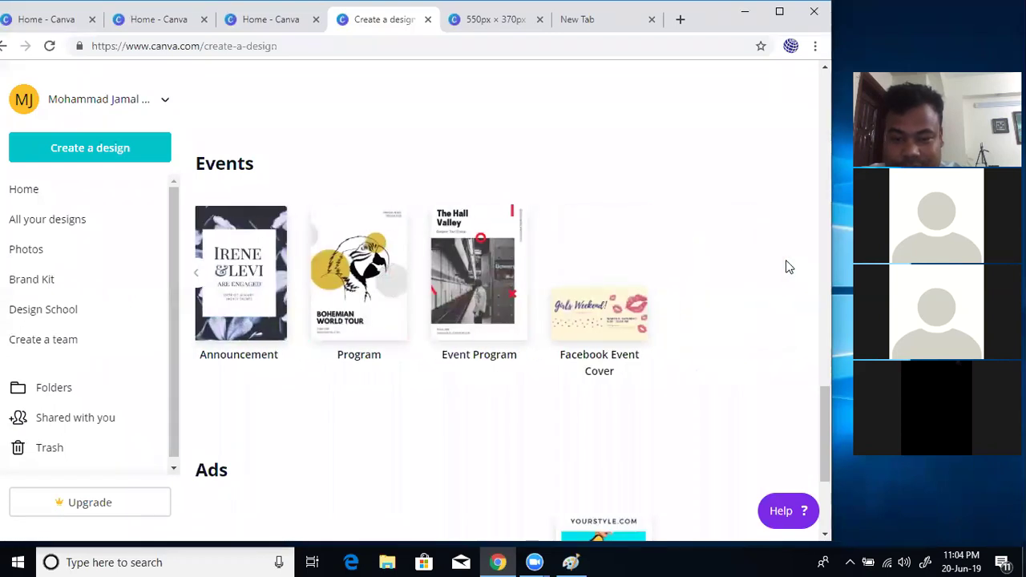
{"action": "scroll", "coordinate": [404, 396], "scroll_direction": "down", "scroll_amount": 3}
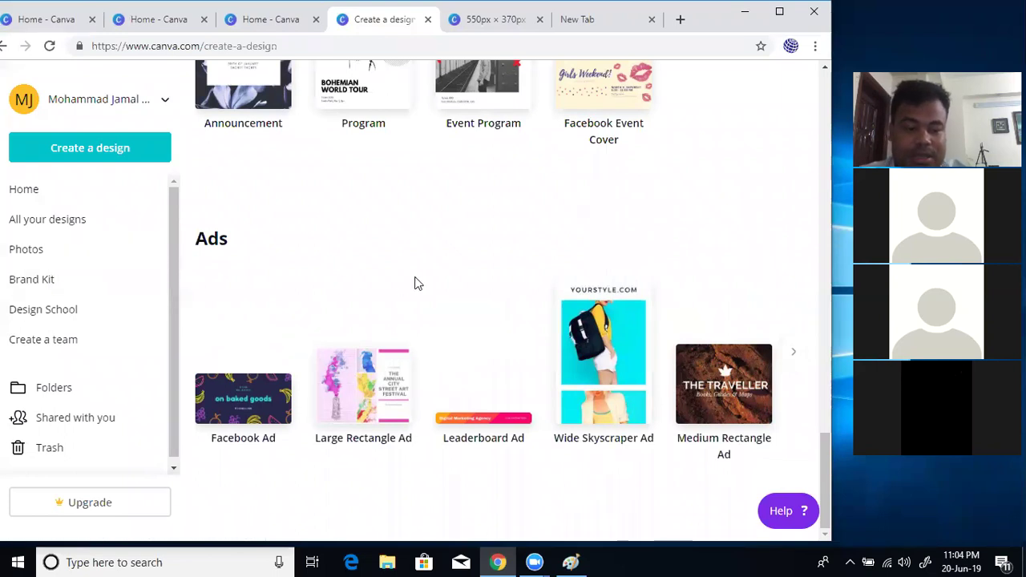
{"action": "scroll", "coordinate": [416, 282], "scroll_direction": "up", "scroll_amount": 5}
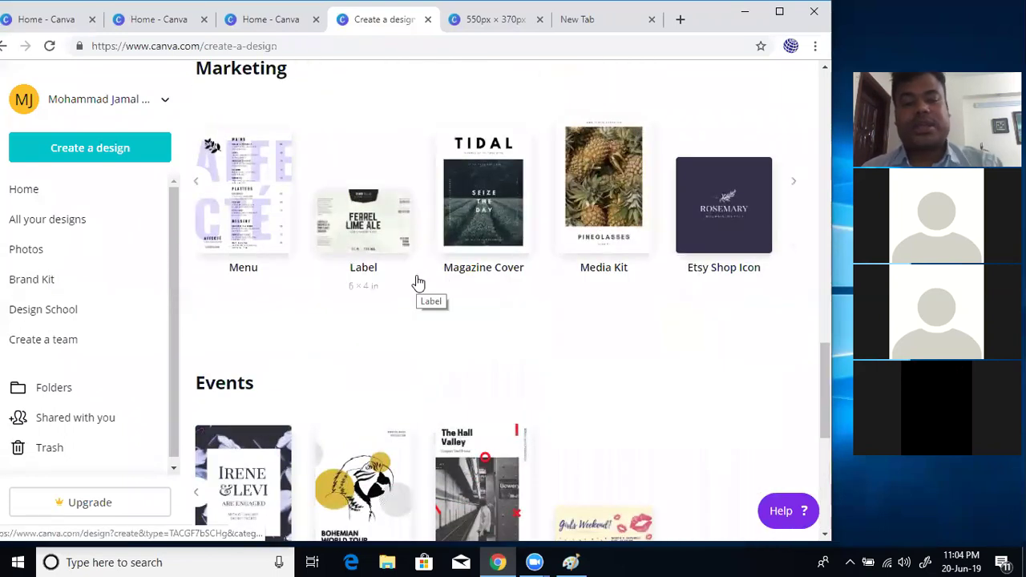